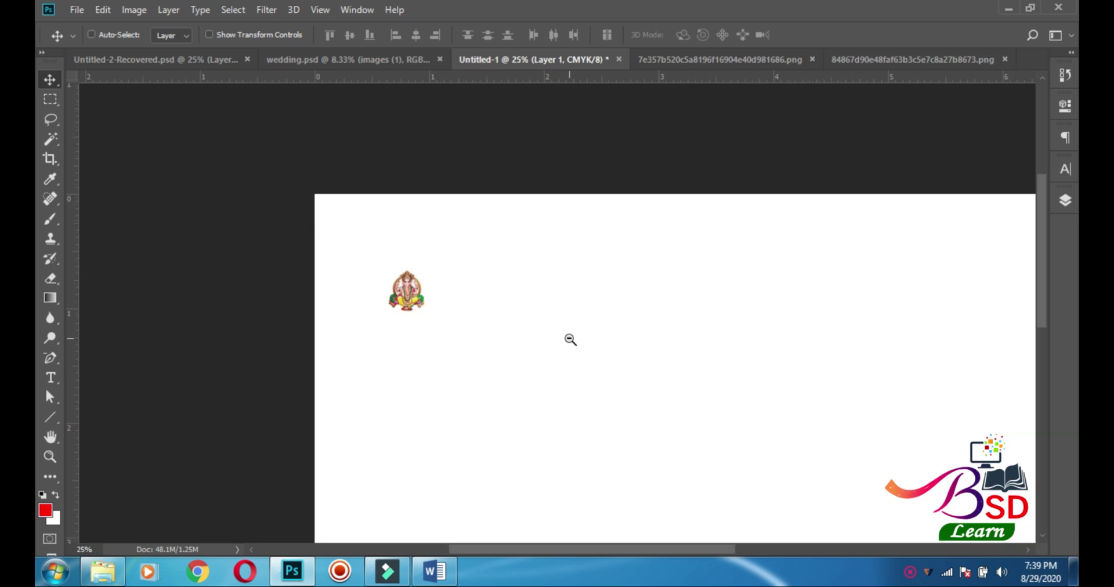
Enlarge the Ganesha picture slightly and place it near the upper-left corner of the white page
{"action": "left_click", "coordinate": [571, 339]}
{"action": "left_click", "coordinate": [571, 340]}
{"action": "left_click", "coordinate": [571, 339]}
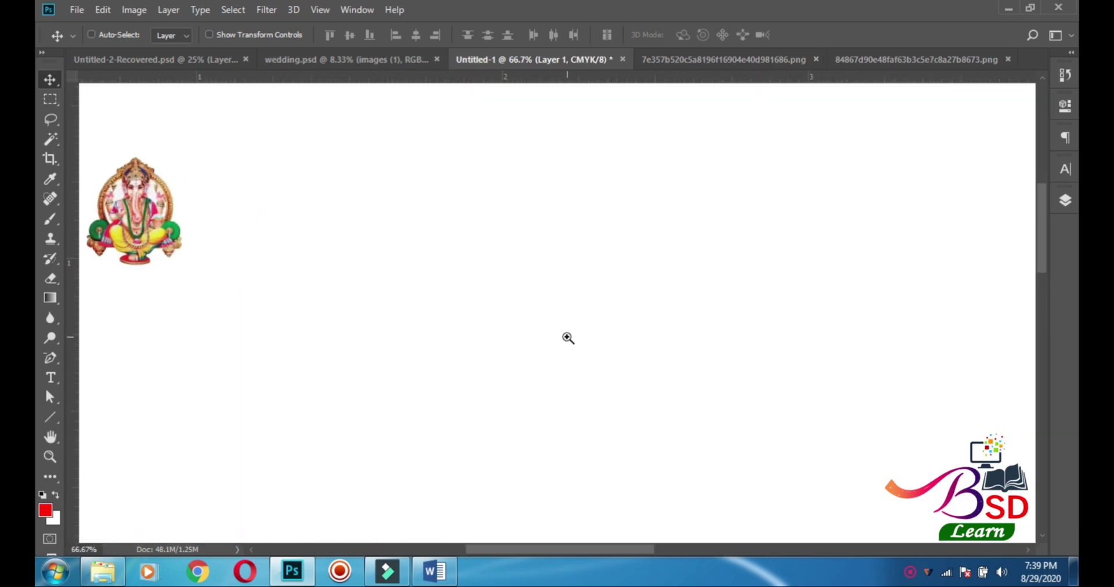
{"action": "left_click_drag", "start_coordinate": [425, 264], "coordinate": [774, 366]}
{"action": "left_click_drag", "start_coordinate": [496, 315], "coordinate": [456, 191]}
{"action": "left_click_drag", "start_coordinate": [601, 254], "coordinate": [679, 430]}
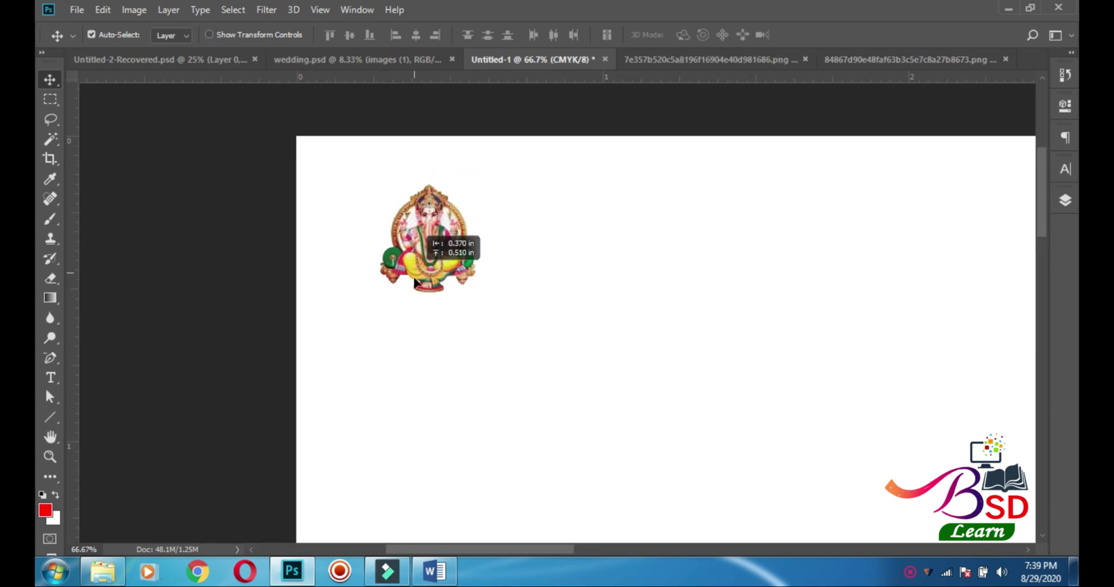
{"action": "left_click_drag", "start_coordinate": [417, 264], "coordinate": [445, 310]}
{"action": "key", "text": "ctrl+t"}
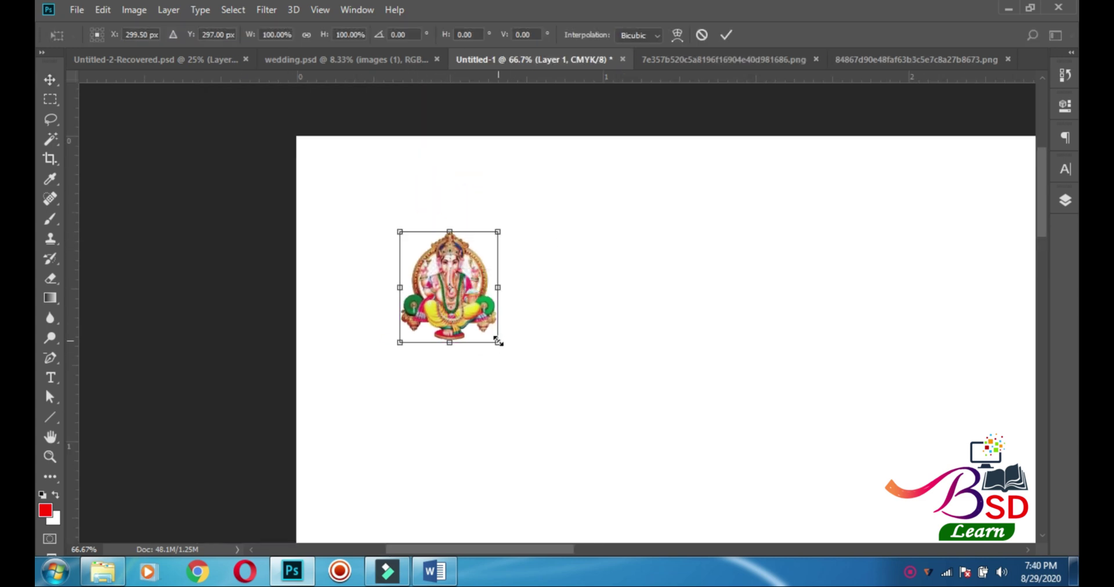
{"action": "left_click_drag", "start_coordinate": [498, 344], "coordinate": [517, 364]}
{"action": "left_click_drag", "start_coordinate": [463, 292], "coordinate": [469, 276]}
{"action": "key", "text": "Return"}
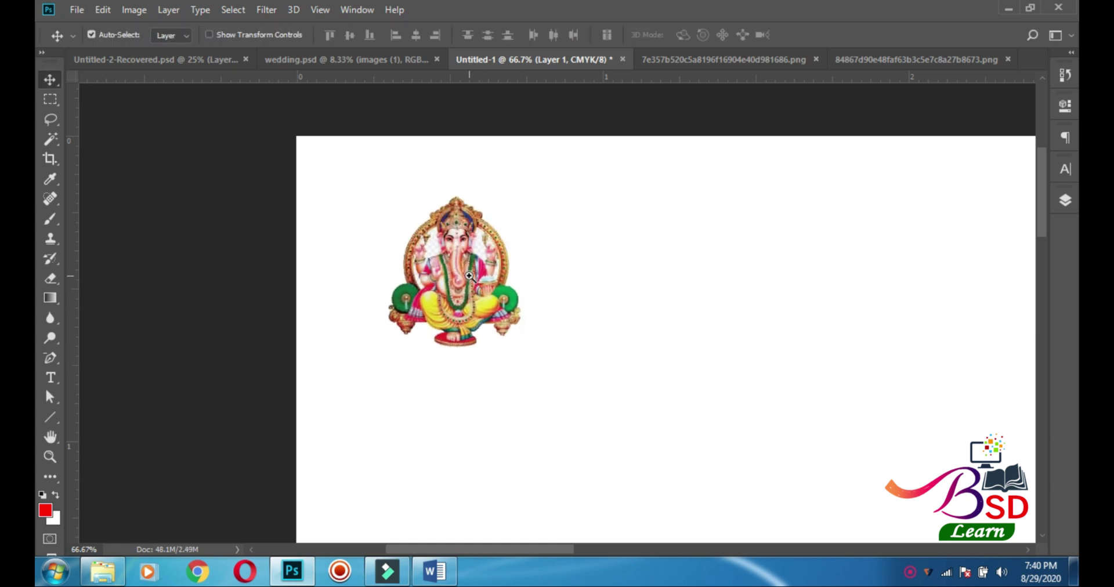
Select the leftover background patches inside the Ganesha picture's arch with the Magic Wand, delete them and clear the selection
{"action": "left_click", "coordinate": [469, 277], "text": "ctrl"}
{"action": "left_click", "coordinate": [469, 276], "text": "ctrl"}
{"action": "key", "text": "w"}
{"action": "left_click", "coordinate": [367, 192]}
{"action": "left_click", "coordinate": [503, 183], "text": "shift"}
{"action": "left_click", "coordinate": [315, 286], "text": "shift"}
{"action": "left_click", "coordinate": [551, 268], "text": "shift"}
{"action": "left_click", "coordinate": [534, 176], "text": "shift"}
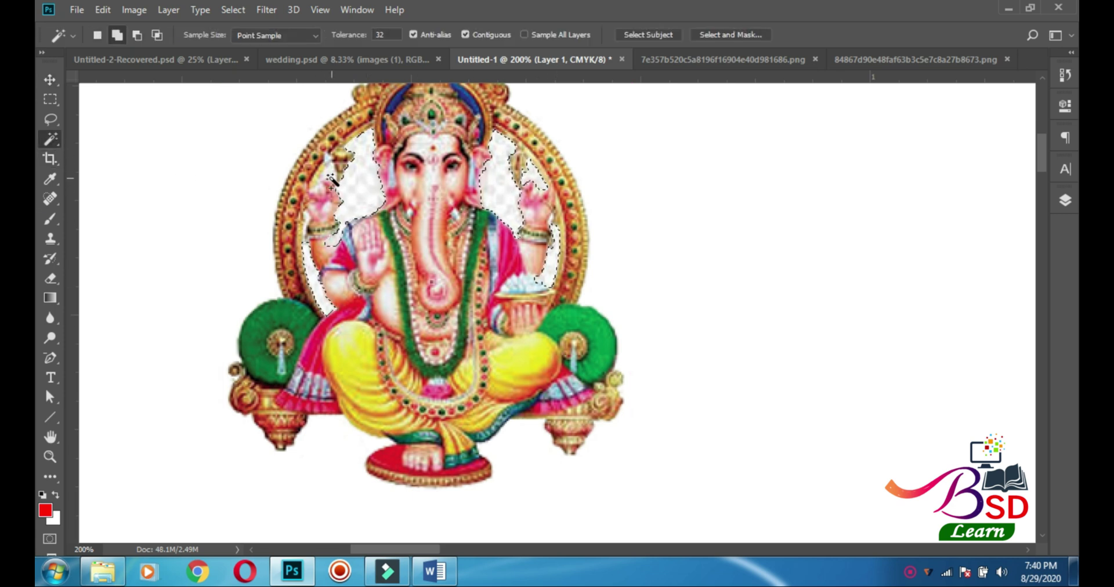
{"action": "key", "text": "Delete"}
{"action": "key", "text": "ctrl+d"}
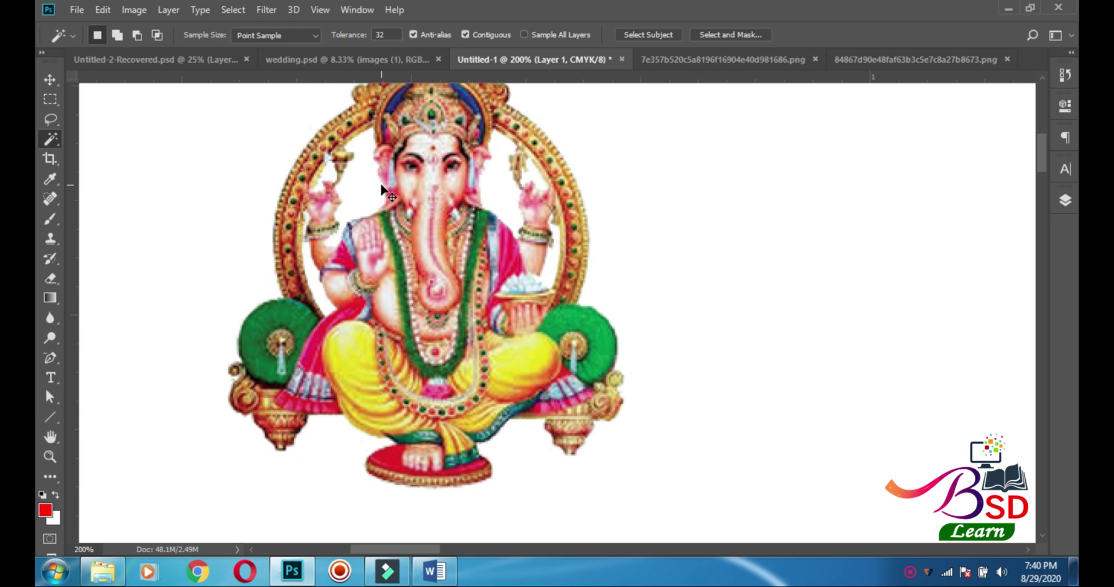
Scale the Ganesha picture up slightly more and reposition it in the page's upper-left corner
{"action": "left_click", "coordinate": [430, 246], "text": "alt"}
{"action": "left_click", "coordinate": [430, 246], "text": "alt"}
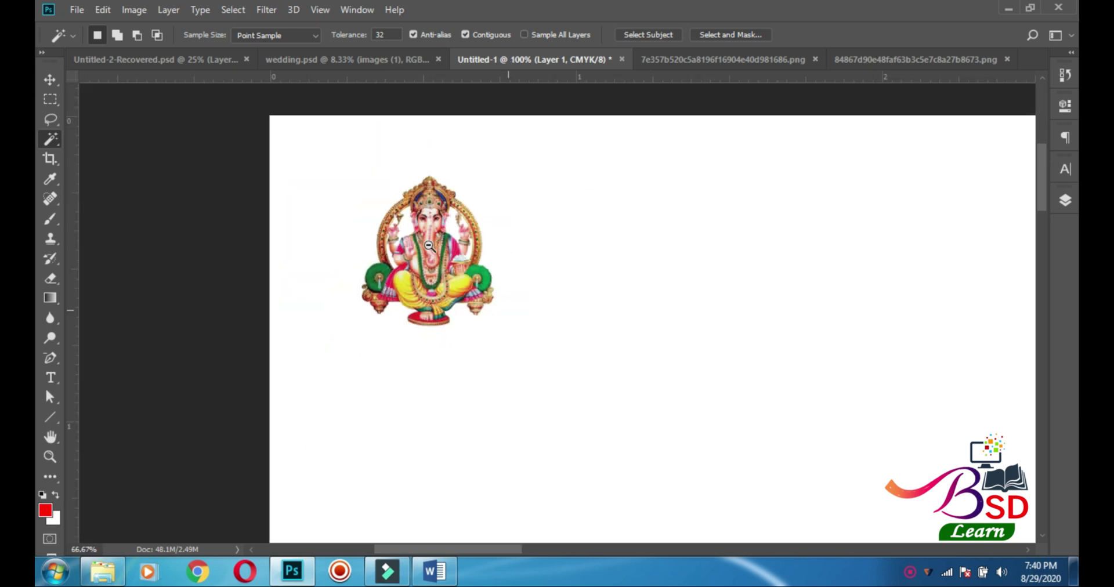
{"action": "left_click_drag", "start_coordinate": [429, 246], "coordinate": [420, 238]}
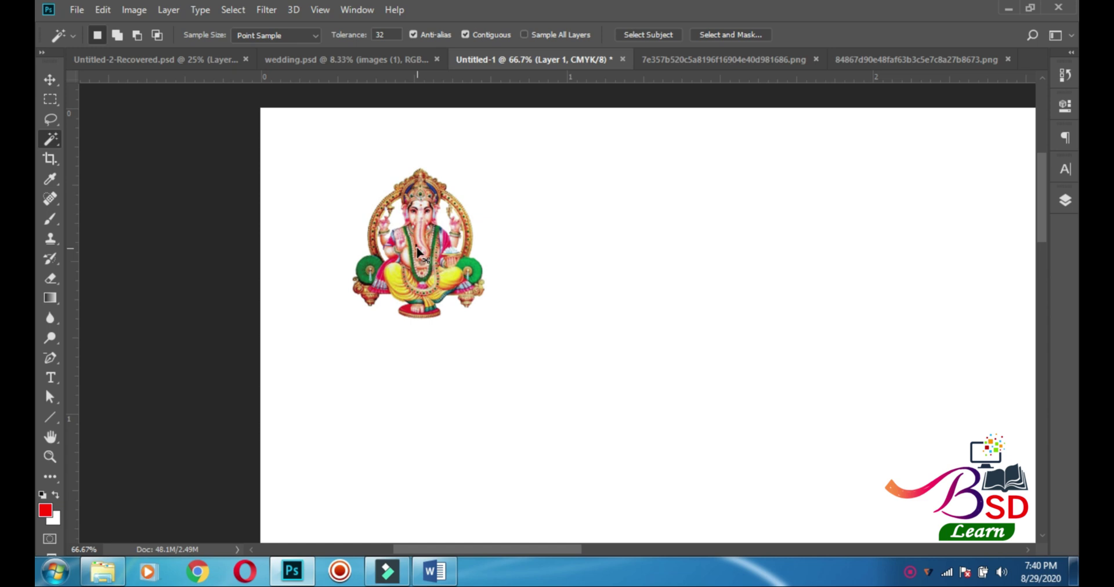
{"action": "left_click", "coordinate": [49, 80]}
{"action": "left_click_drag", "start_coordinate": [418, 260], "coordinate": [395, 232]}
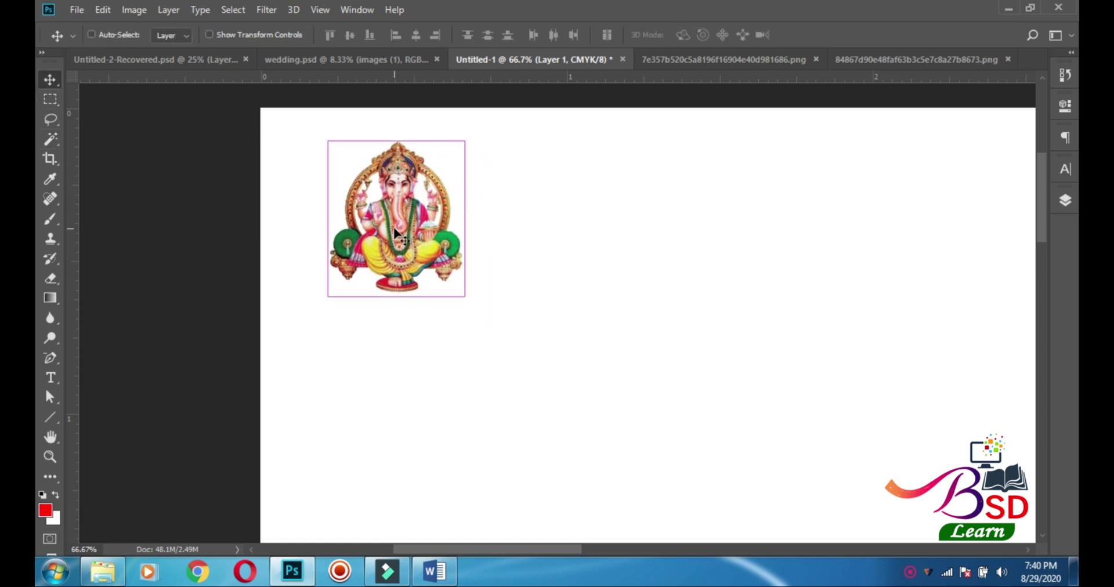
{"action": "key", "text": "ctrl+t"}
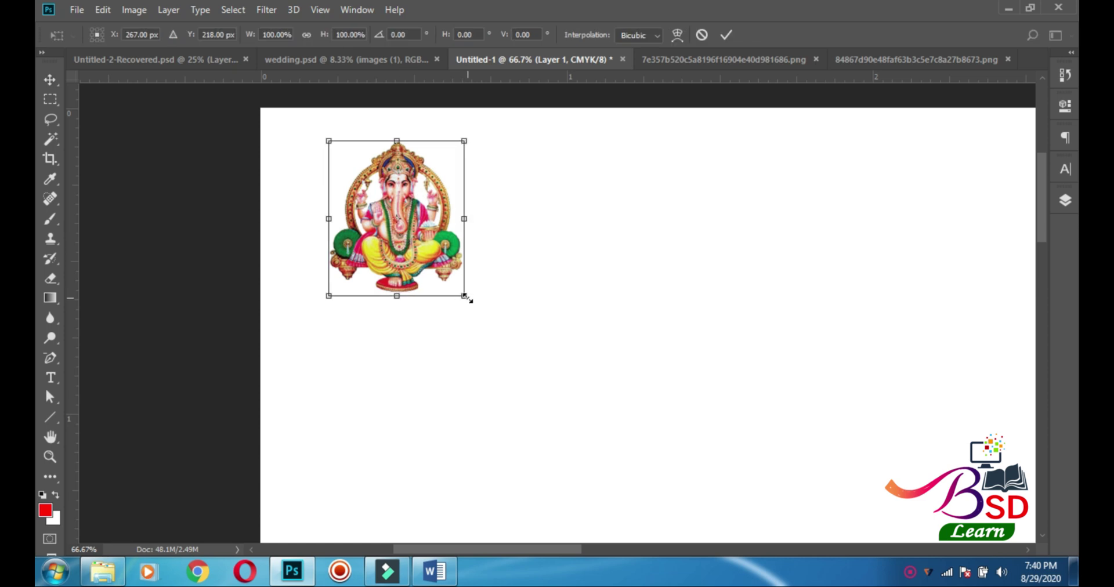
{"action": "left_click_drag", "start_coordinate": [466, 297], "coordinate": [473, 306]}
{"action": "left_click_drag", "start_coordinate": [433, 237], "coordinate": [450, 257]}
{"action": "key", "text": "Return"}
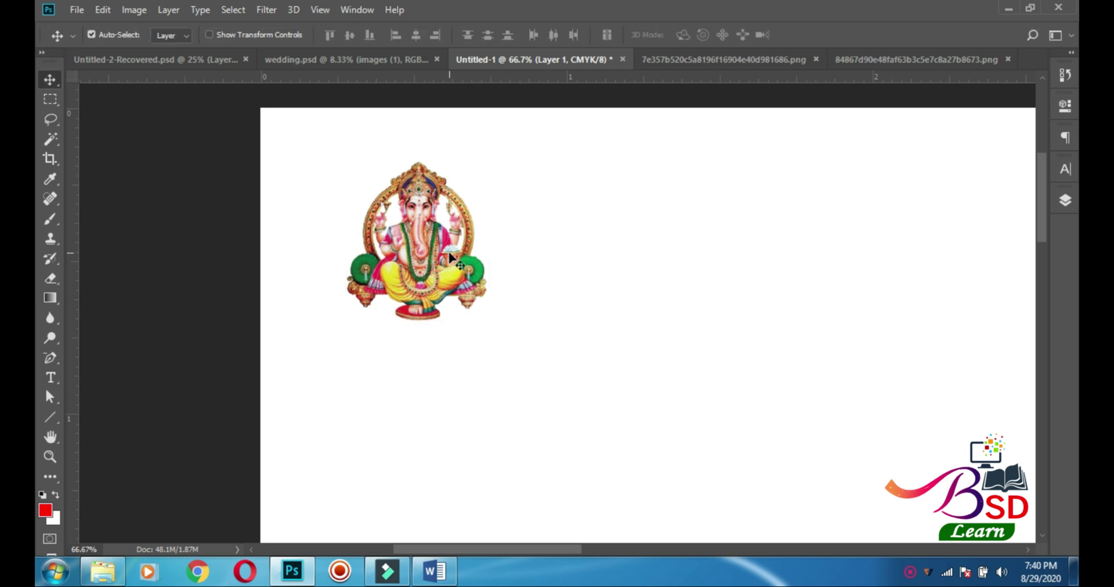
Bring the bride and groom artwork from 84867d90e48faf63b3c5e7c8a27b8673.png into Untitled-1 and place it near the page's upper-right corner
{"action": "left_click", "coordinate": [879, 61]}
{"action": "left_click_drag", "start_coordinate": [640, 256], "coordinate": [435, 272]}
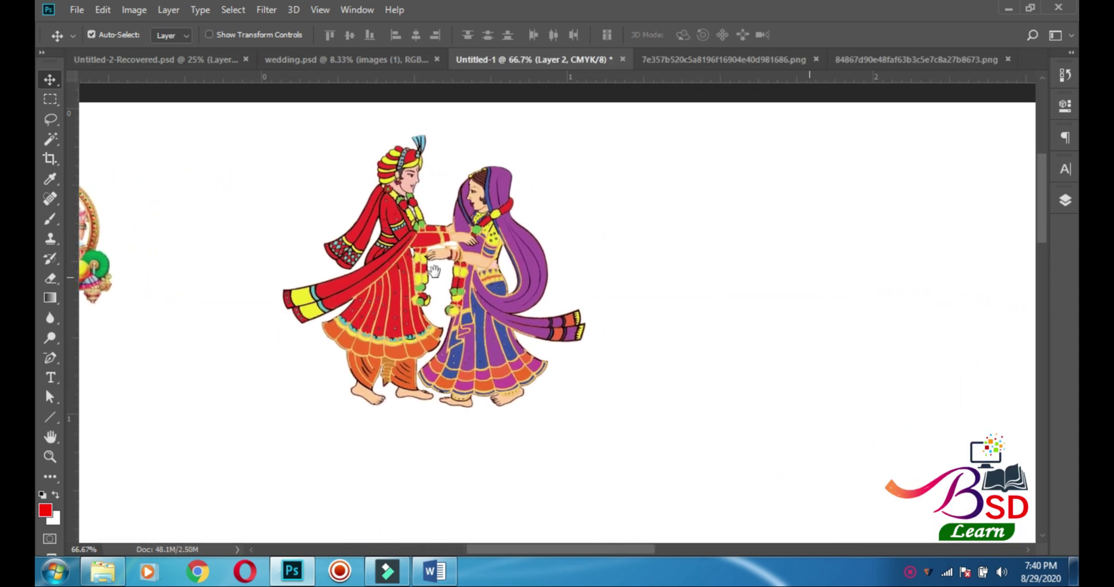
{"action": "scroll", "coordinate": [617, 276], "scroll_direction": "down", "scroll_amount": 2}
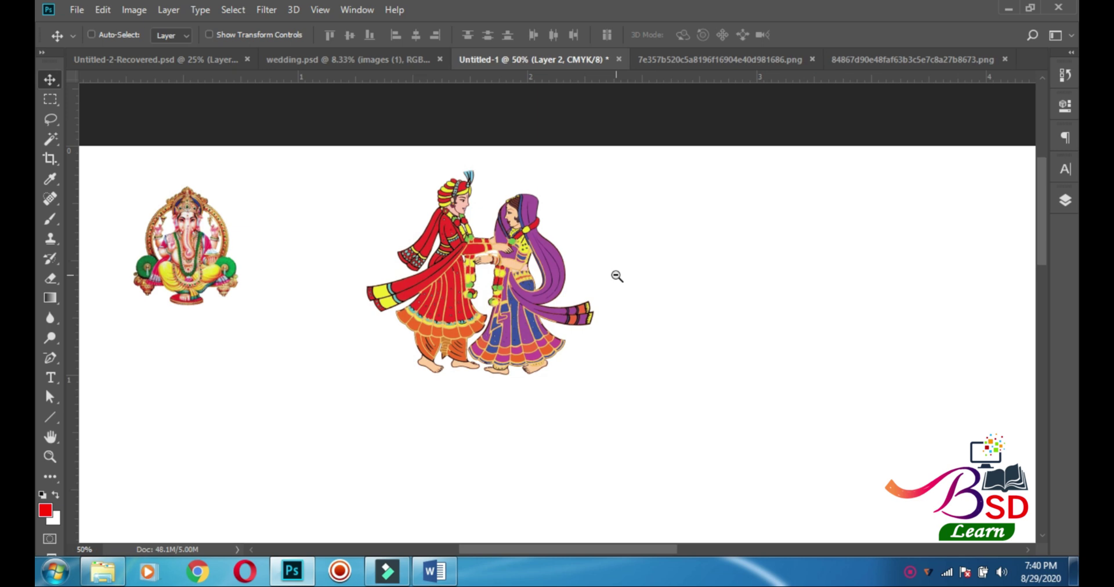
{"action": "left_click_drag", "start_coordinate": [557, 281], "coordinate": [886, 281]}
{"action": "left_click_drag", "start_coordinate": [668, 309], "coordinate": [366, 272]}
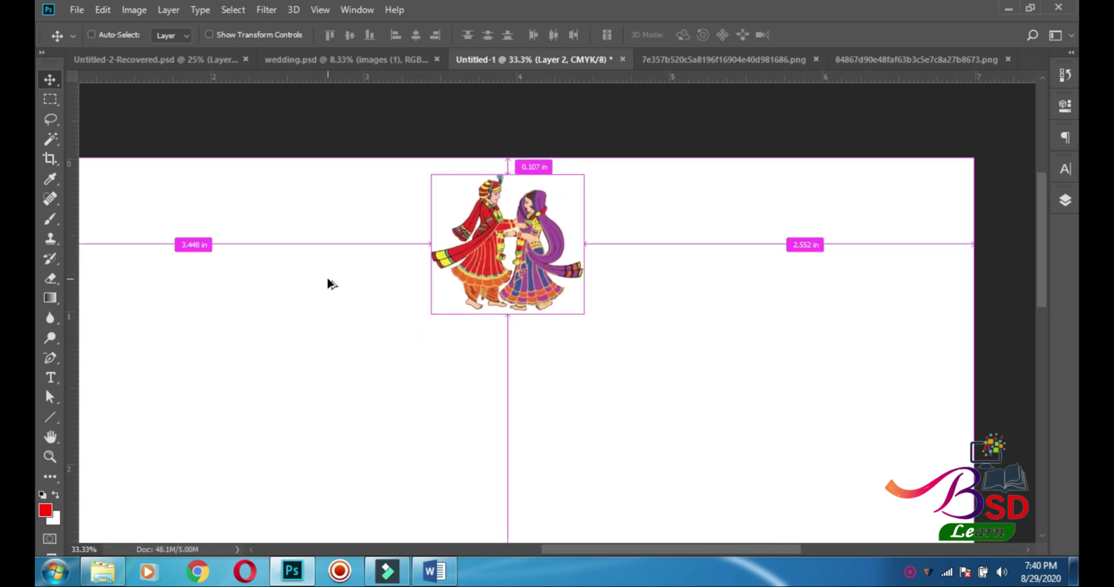
{"action": "scroll", "coordinate": [329, 281], "scroll_direction": "down", "scroll_amount": 1}
{"action": "left_click_drag", "start_coordinate": [492, 272], "coordinate": [734, 282]}
{"action": "key", "text": "ctrl"}
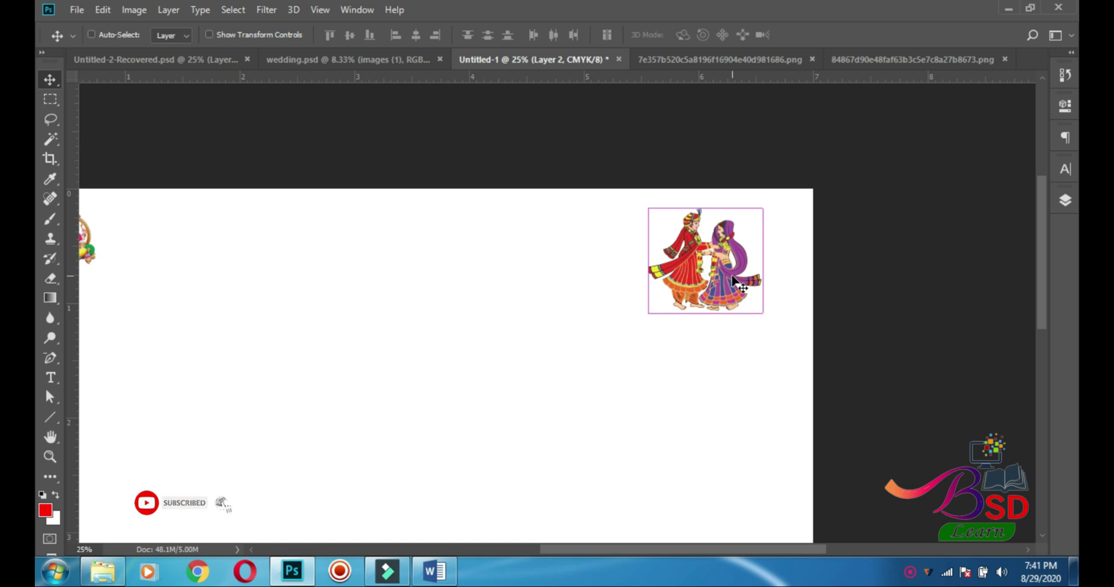
Scale the bride and groom artwork down towards the page's upper-right corner
{"action": "key", "text": "ctrl+t"}
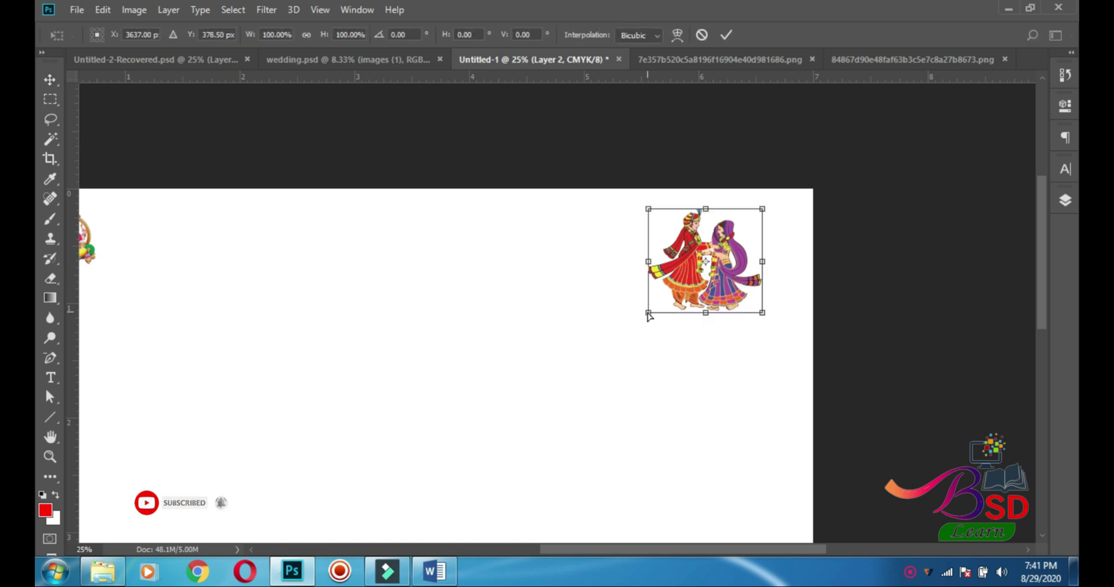
{"action": "left_click_drag", "start_coordinate": [645, 314], "coordinate": [687, 270]}
{"action": "key", "text": "Return"}
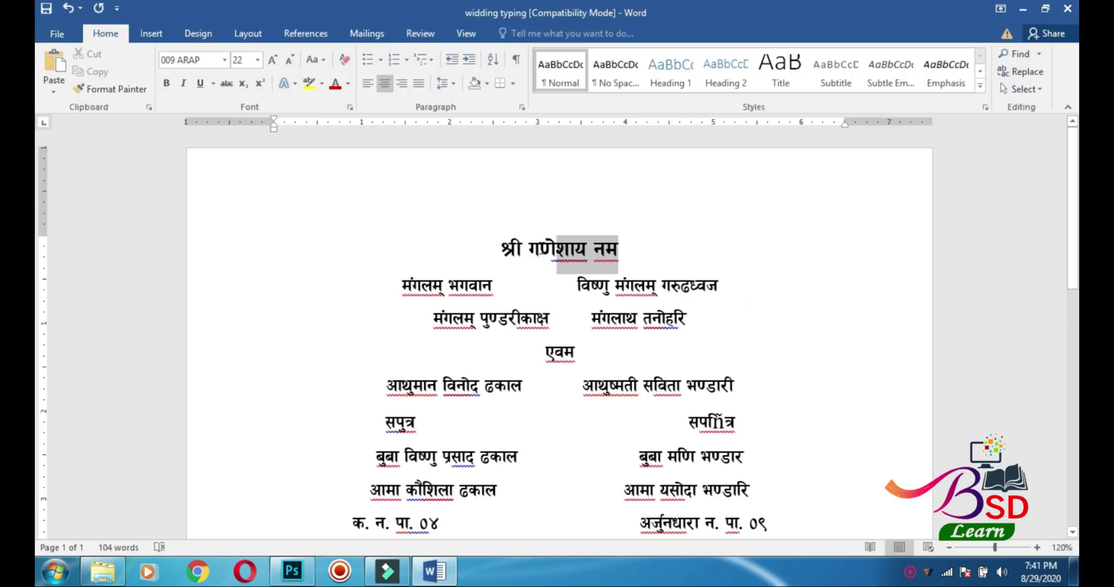
Copy the heading "श्री गणेशाय नम" from the Word document and paste it as text at the top middle of the Photoshop page
{"action": "left_click_drag", "start_coordinate": [557, 249], "coordinate": [503, 253]}
{"action": "key", "text": "ctrl+c"}
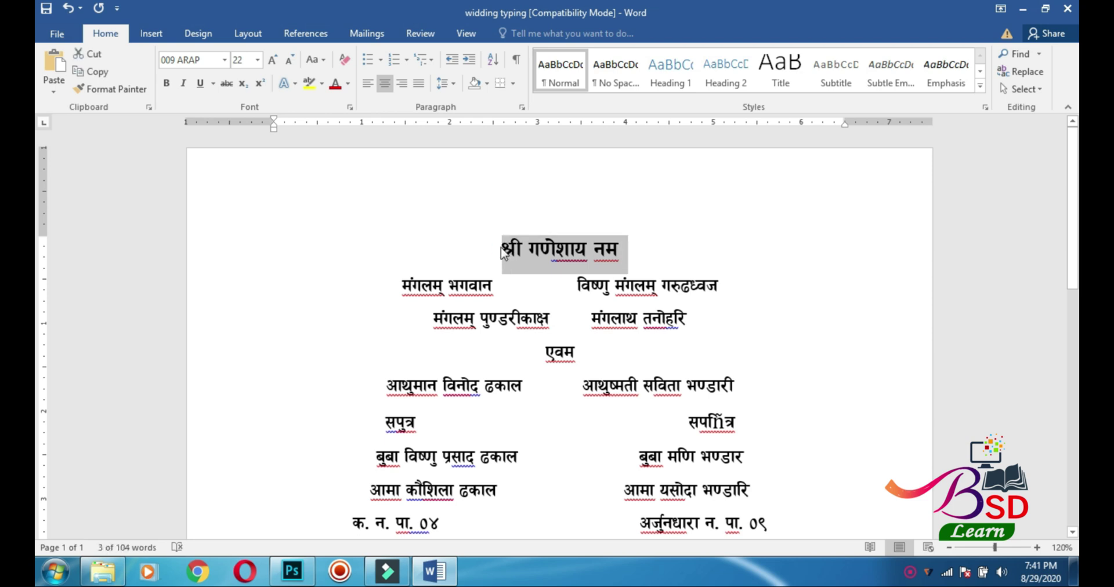
{"action": "left_click", "coordinate": [292, 571]}
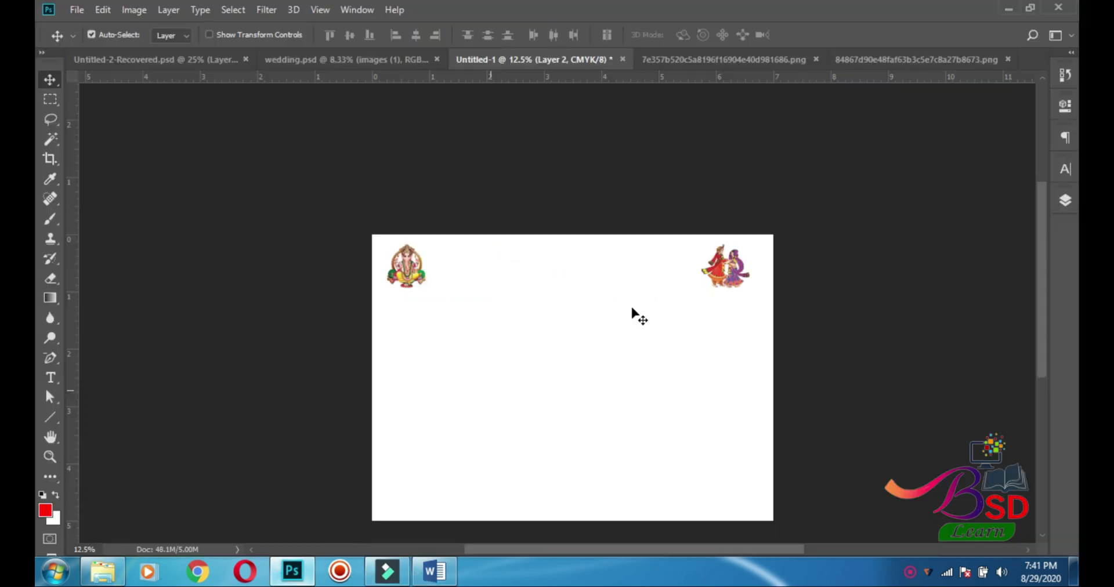
{"action": "left_click", "coordinate": [51, 378]}
{"action": "key", "text": "ctrl+plus"}
{"action": "key", "text": "ctrl+plus"}
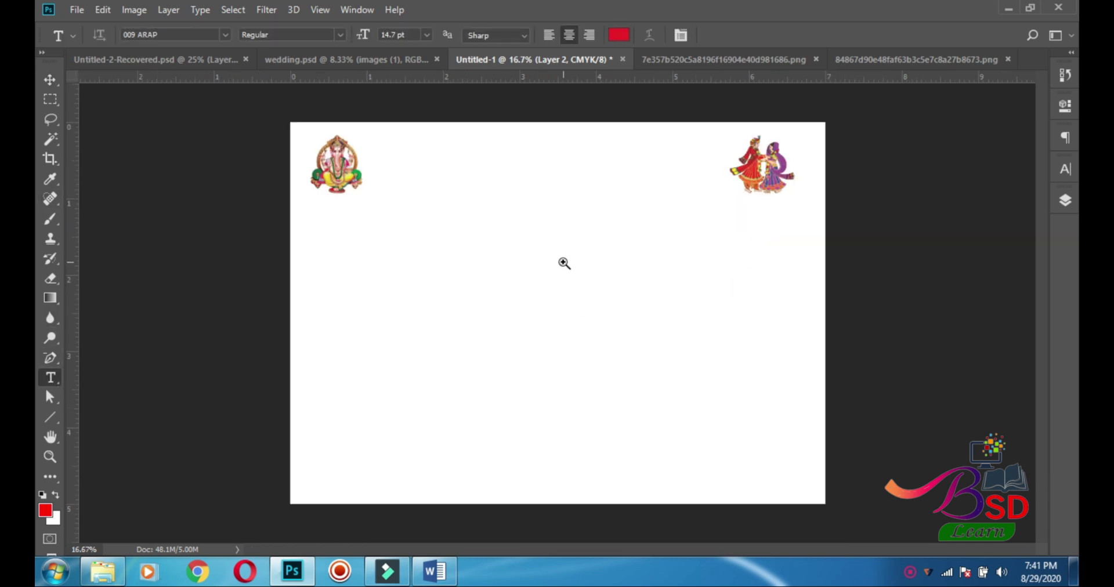
{"action": "left_click_drag", "start_coordinate": [572, 220], "coordinate": [579, 319]}
{"action": "left_click", "coordinate": [524, 200]}
{"action": "key", "text": "ctrl+v"}
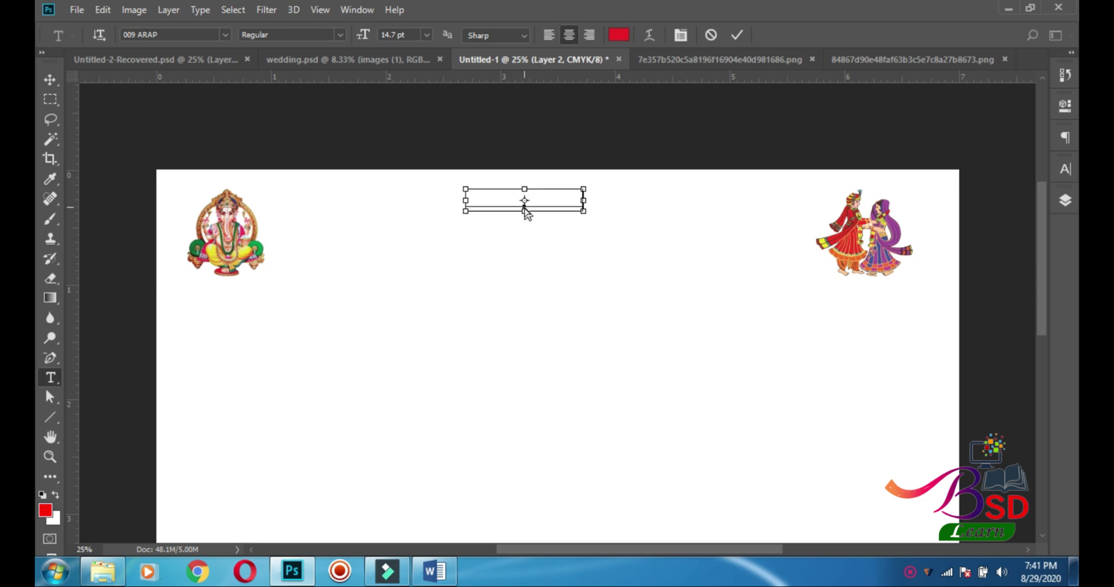
Add a horizontal guide at about 3 in and a vertical guide at the page centre, and centre the heading on the vertical one
{"action": "left_click", "coordinate": [54, 83]}
{"action": "left_click_drag", "start_coordinate": [547, 206], "coordinate": [563, 207]}
{"action": "left_click_drag", "start_coordinate": [268, 82], "coordinate": [314, 526]}
{"action": "left_click_drag", "start_coordinate": [73, 173], "coordinate": [559, 160]}
{"action": "mouse_move", "coordinate": [587, 201]}
{"action": "left_mouse_down"}
{"action": "mouse_move", "coordinate": [614, 208]}
{"action": "mouse_move", "coordinate": [606, 200]}
{"action": "left_mouse_up"}
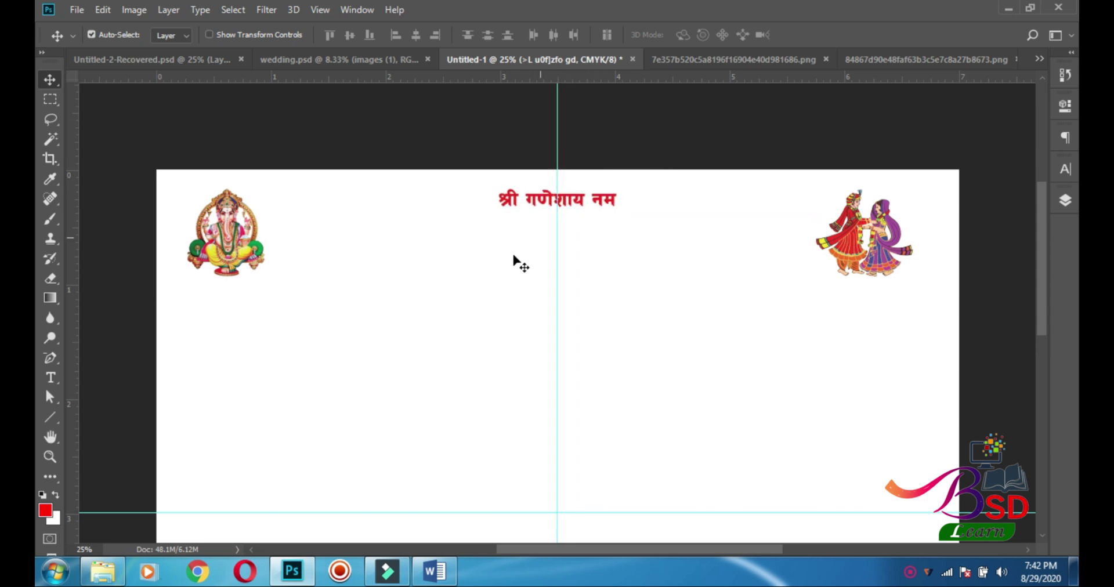
{"action": "left_click", "coordinate": [514, 256]}
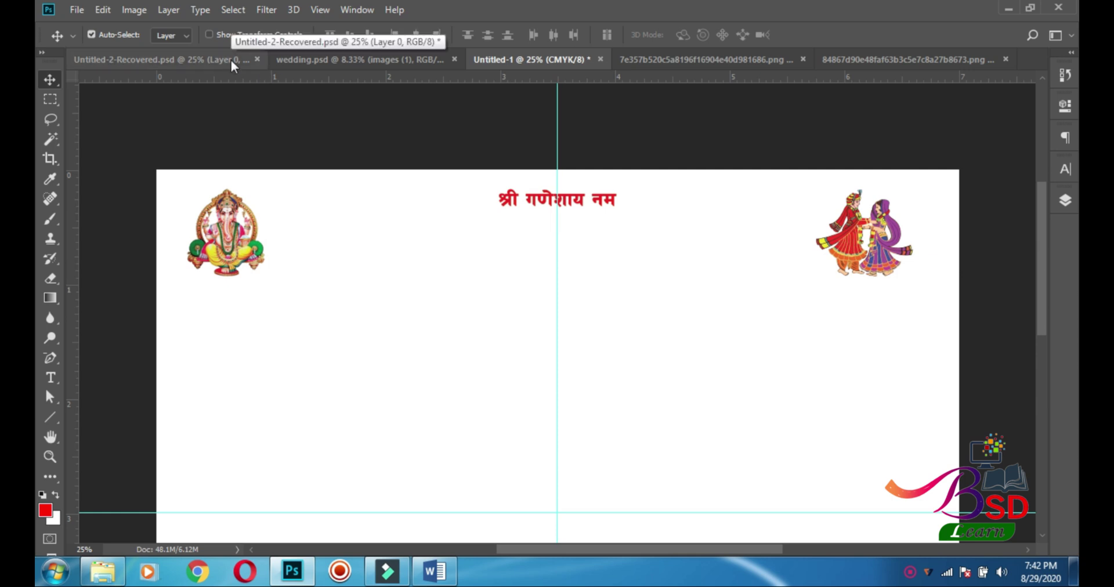
Copy the two "मंगलम्" verse lines from the Word document and paste them as text below the heading in Photoshop
{"action": "left_click", "coordinate": [430, 573]}
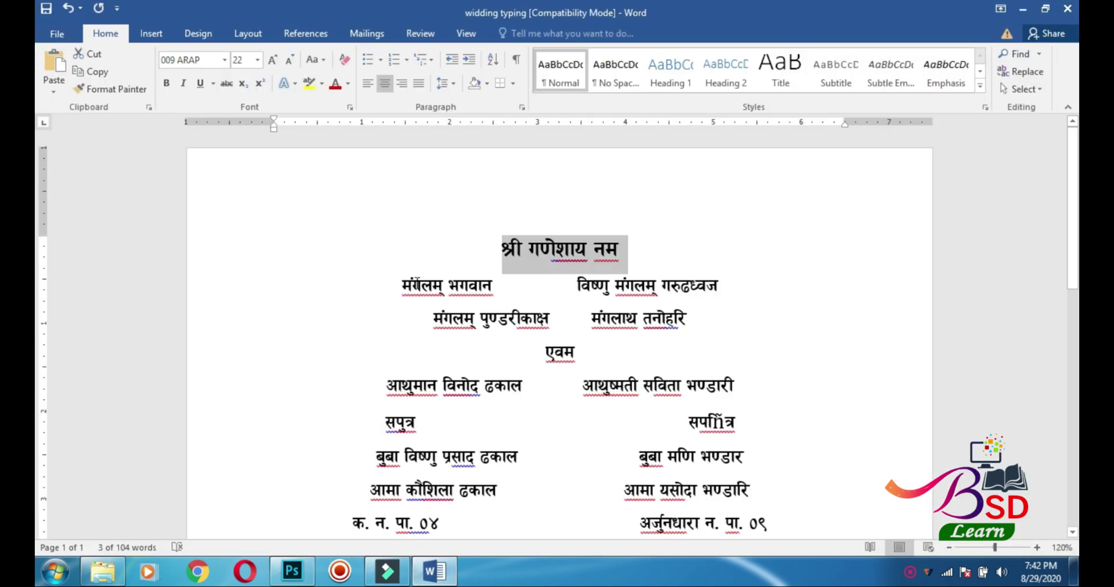
{"action": "left_click_drag", "start_coordinate": [399, 285], "coordinate": [696, 318]}
{"action": "key", "text": "ctrl+c"}
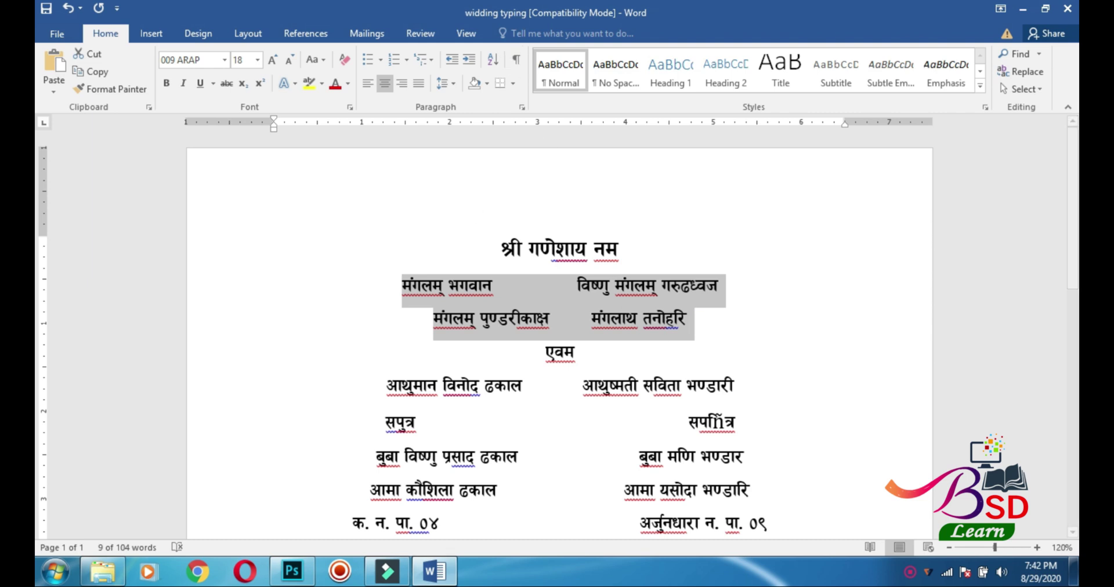
{"action": "left_click", "coordinate": [292, 572]}
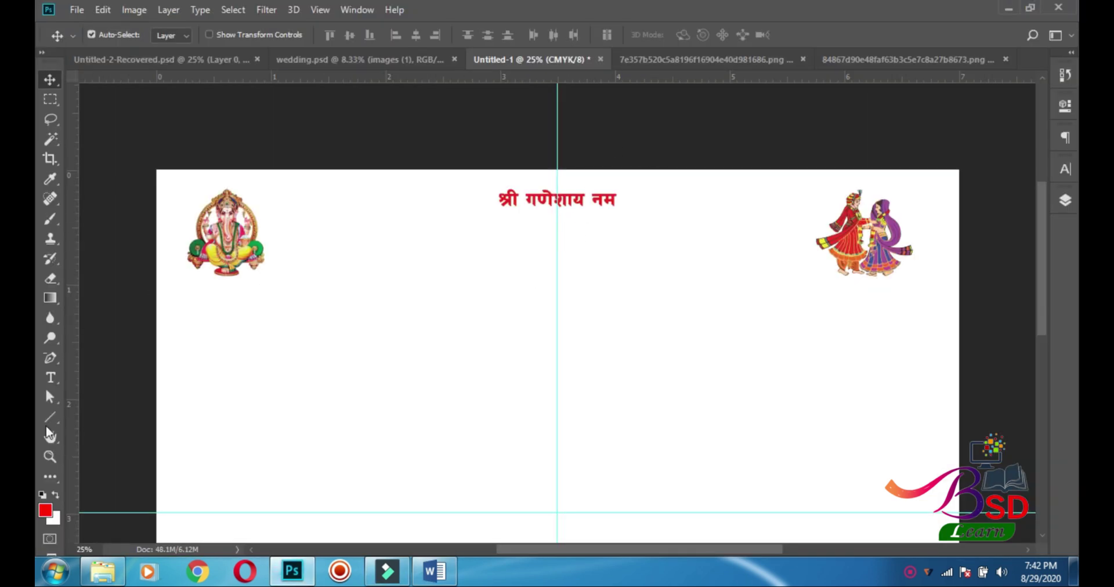
{"action": "left_click", "coordinate": [51, 378]}
{"action": "left_click", "coordinate": [530, 237]}
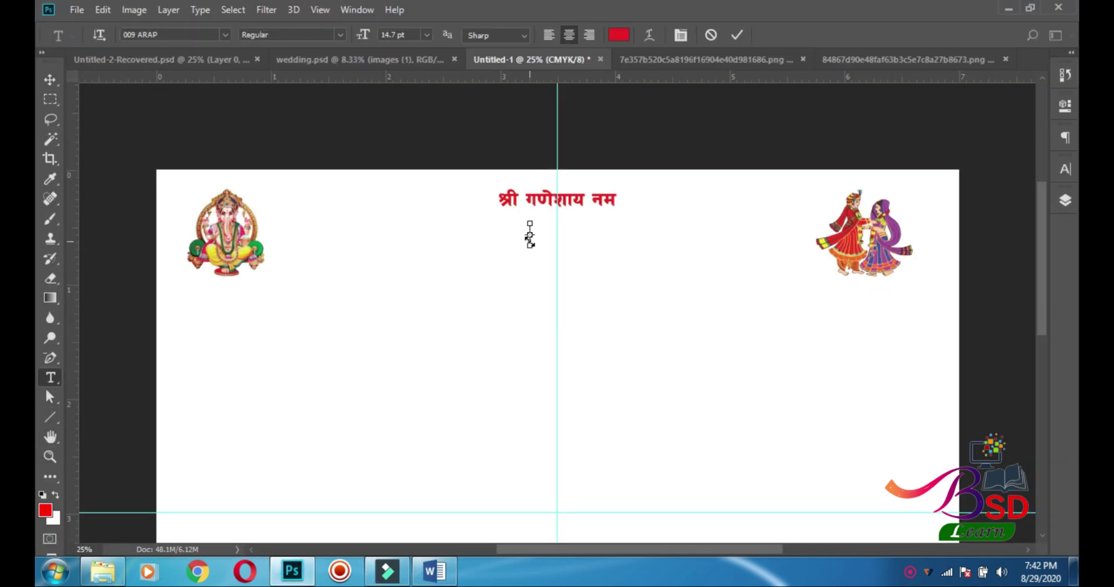
{"action": "key", "text": "ctrl+v"}
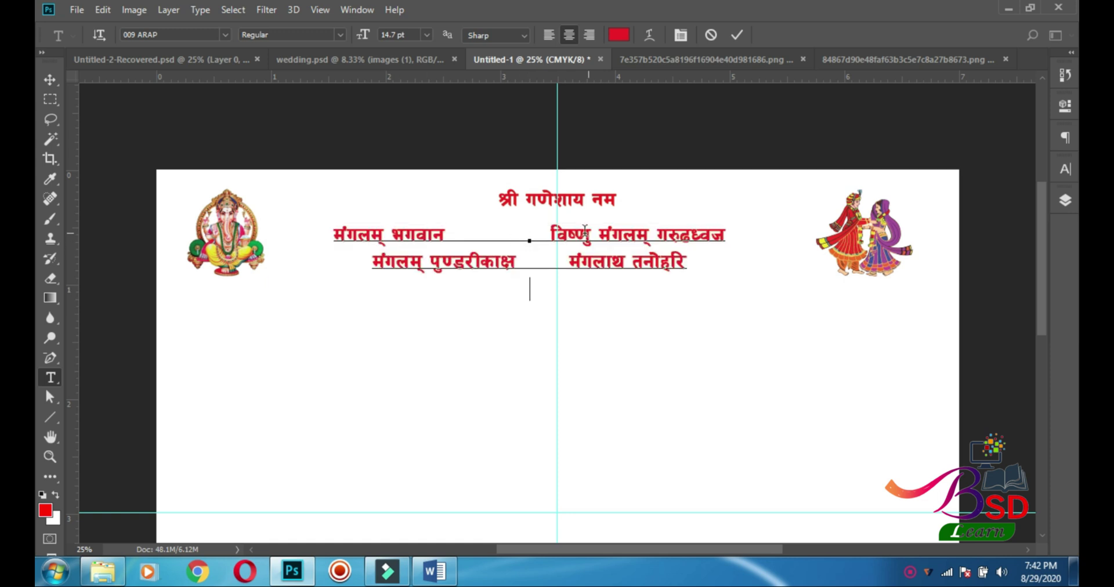
Move "विष्ण" to follow "मंगलम् भगवान" in the first verse line and adjust the second line's middle gap to match its width
{"action": "left_click_drag", "start_coordinate": [593, 232], "coordinate": [556, 238]}
{"action": "key", "text": "ctrl+c"}
{"action": "left_click", "coordinate": [445, 235]}
{"action": "key", "text": "ctrl+v"}
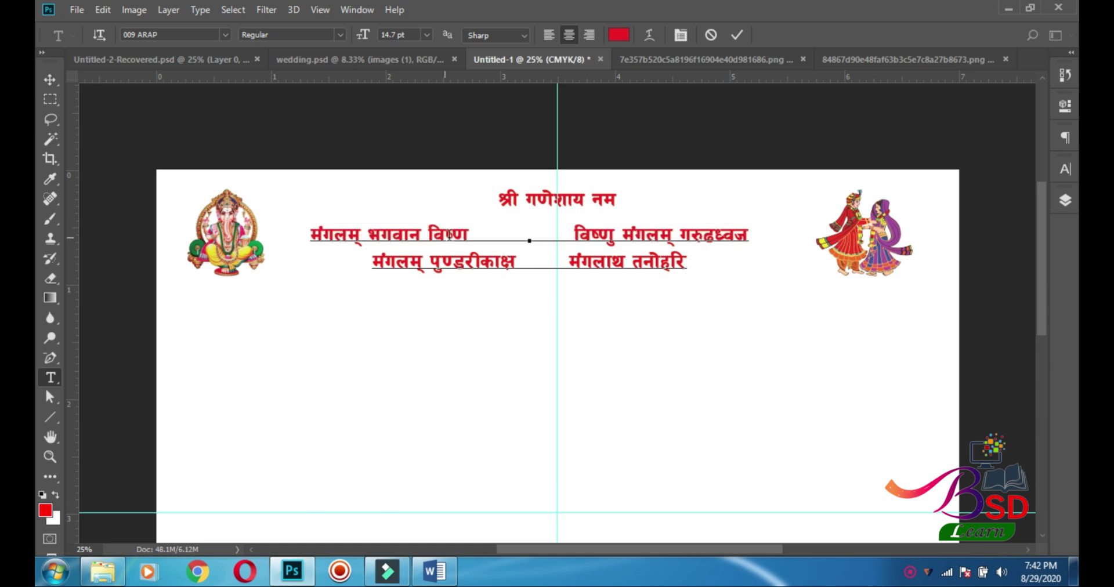
{"action": "left_click_drag", "start_coordinate": [619, 236], "coordinate": [578, 235]}
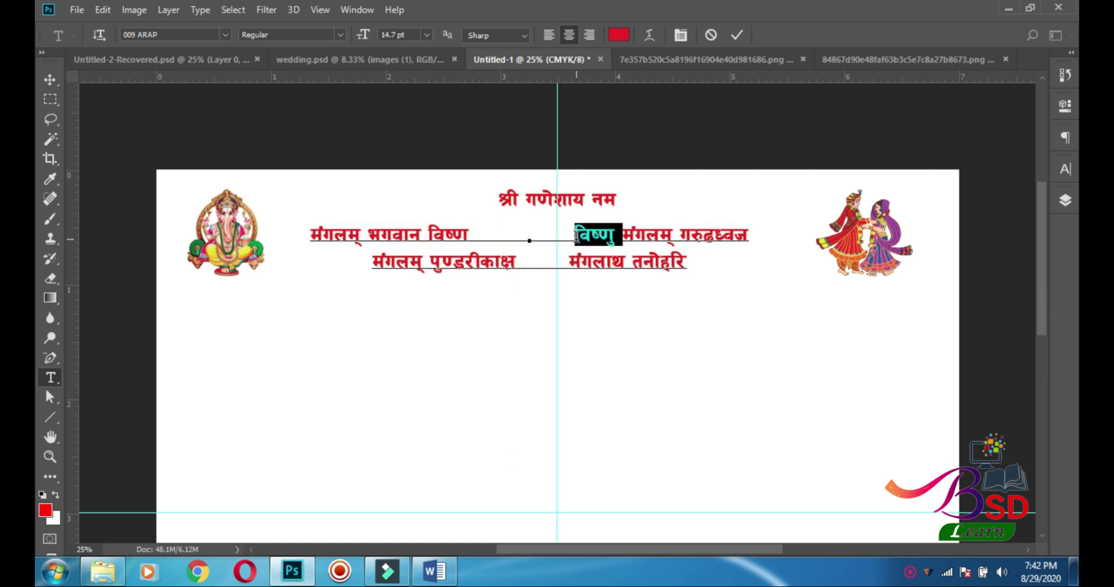
{"action": "key", "text": "BackSpace"}
{"action": "left_click", "coordinate": [530, 263]}
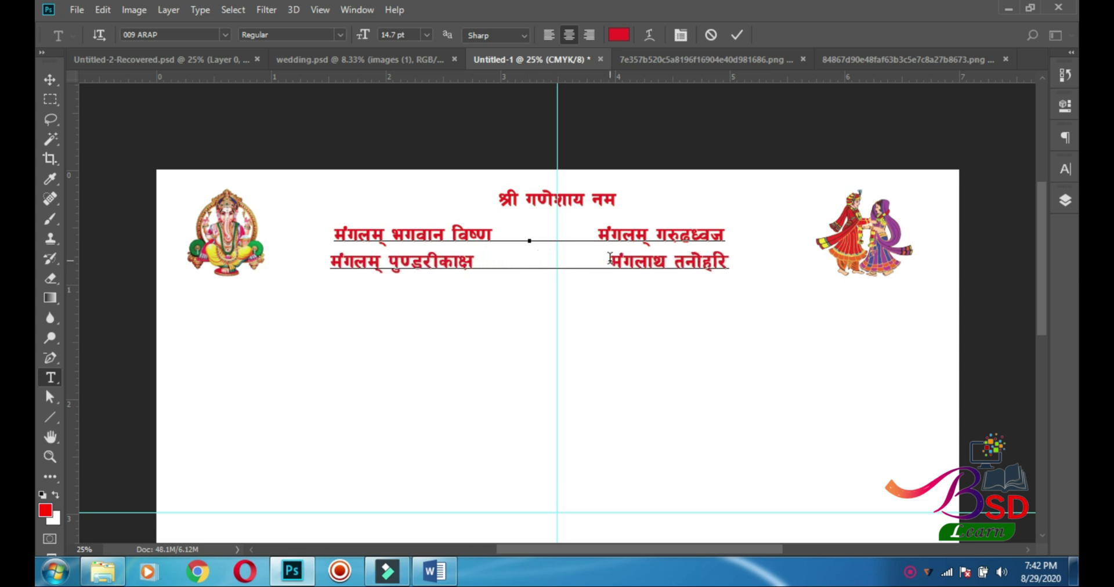
{"action": "key", "text": "BackSpace"}
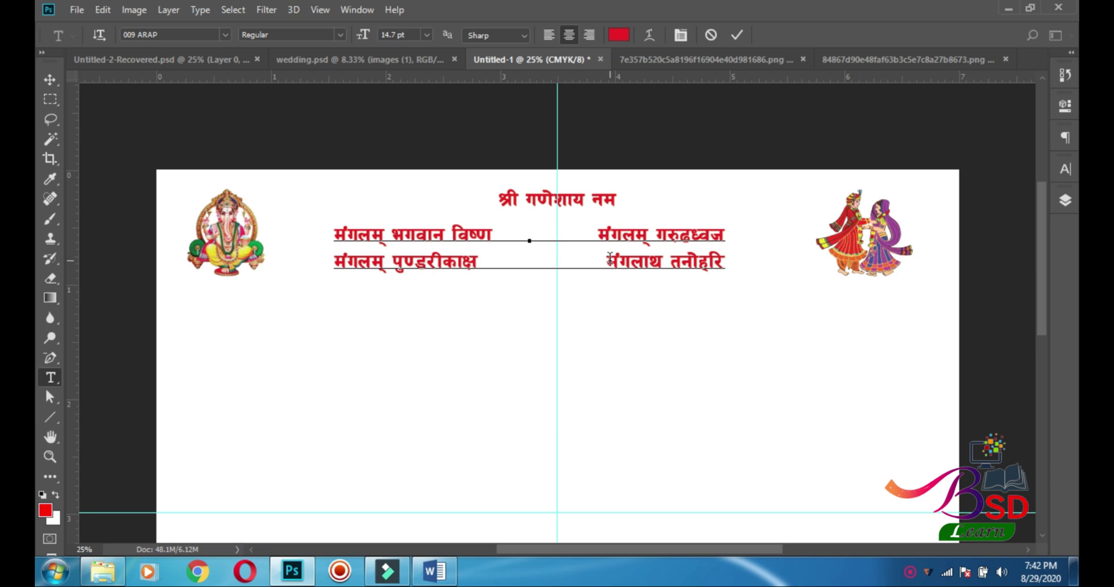
Move the verse text block up just under the heading and align it around the vertical centre guide
{"action": "left_click", "coordinate": [45, 76]}
{"action": "mouse_move", "coordinate": [464, 239]}
{"action": "left_mouse_down"}
{"action": "mouse_move", "coordinate": [501, 218]}
{"action": "mouse_move", "coordinate": [474, 222]}
{"action": "left_mouse_up"}
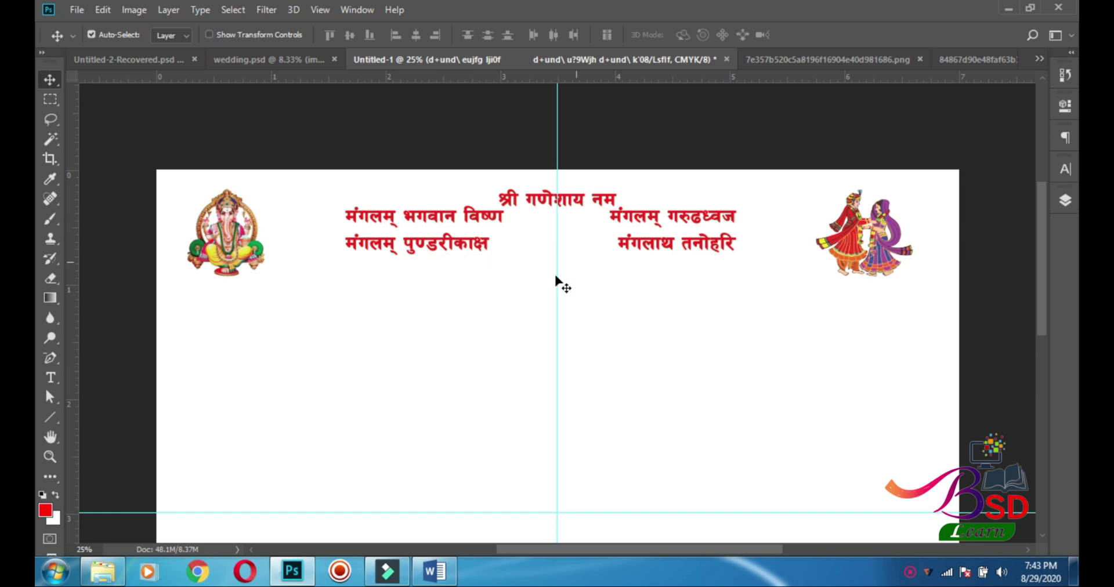
{"action": "left_click_drag", "start_coordinate": [628, 239], "coordinate": [627, 243]}
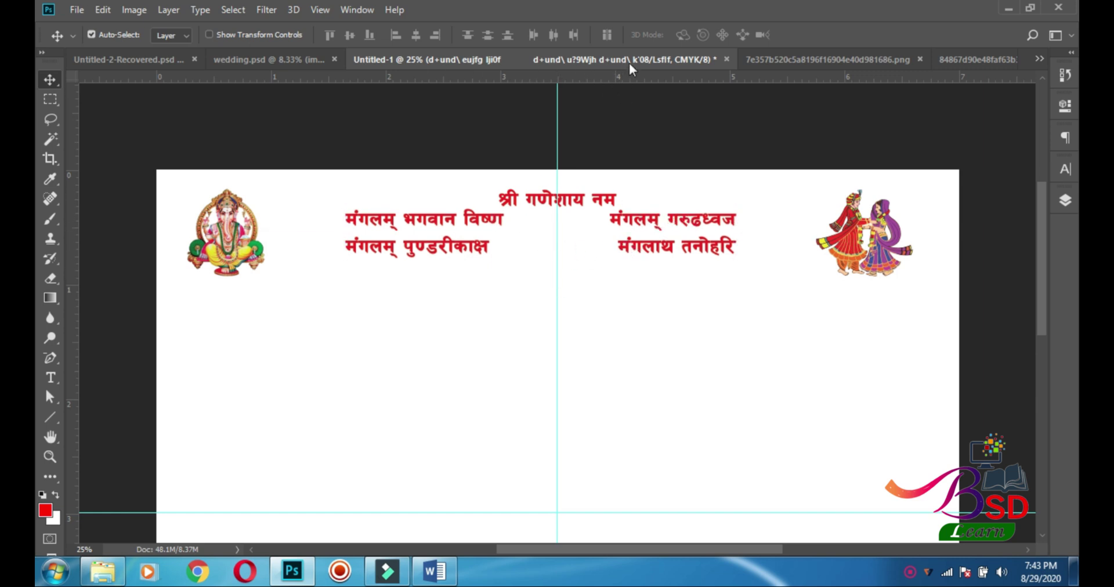
Bring the red line-art Ganesha and the red heart from the PNG artwork file into the card, stacked on the centre guide below the heading
{"action": "left_click", "coordinate": [815, 61]}
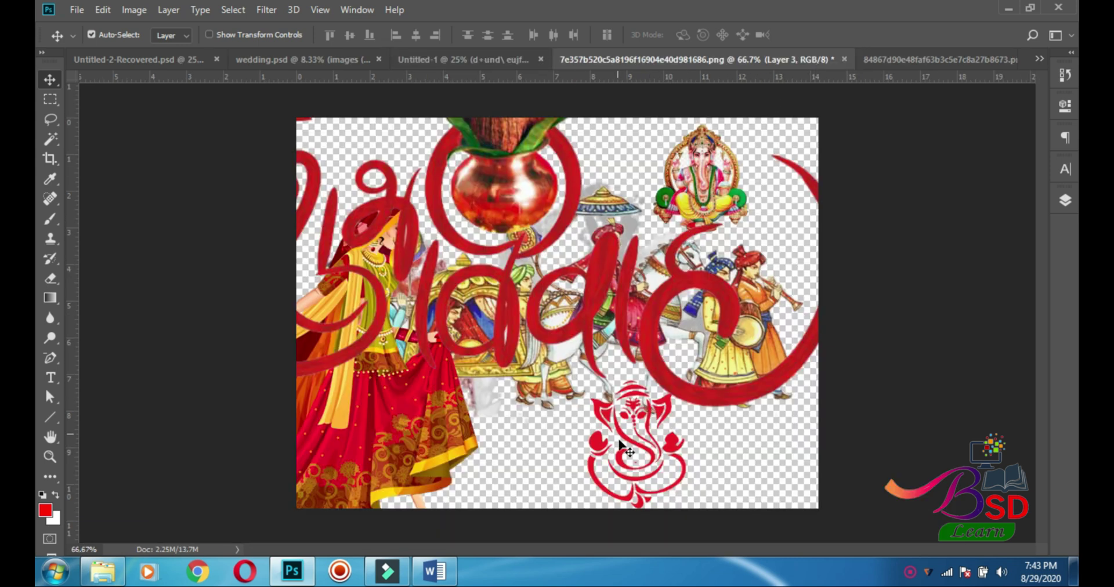
{"action": "left_click_drag", "start_coordinate": [605, 415], "coordinate": [572, 227]}
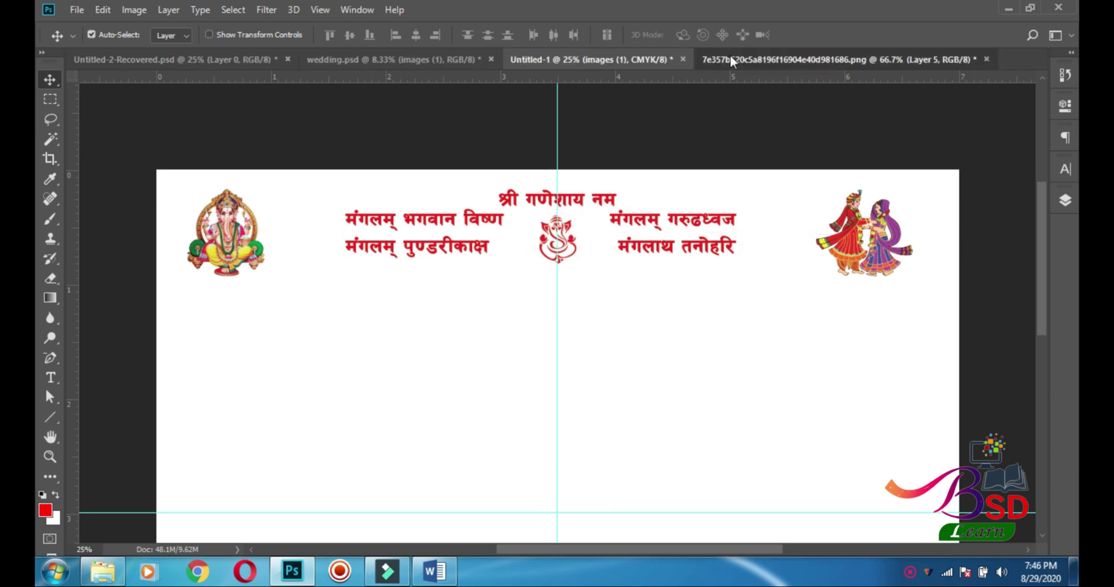
{"action": "left_click", "coordinate": [731, 61]}
{"action": "left_click_drag", "start_coordinate": [646, 449], "coordinate": [560, 278]}
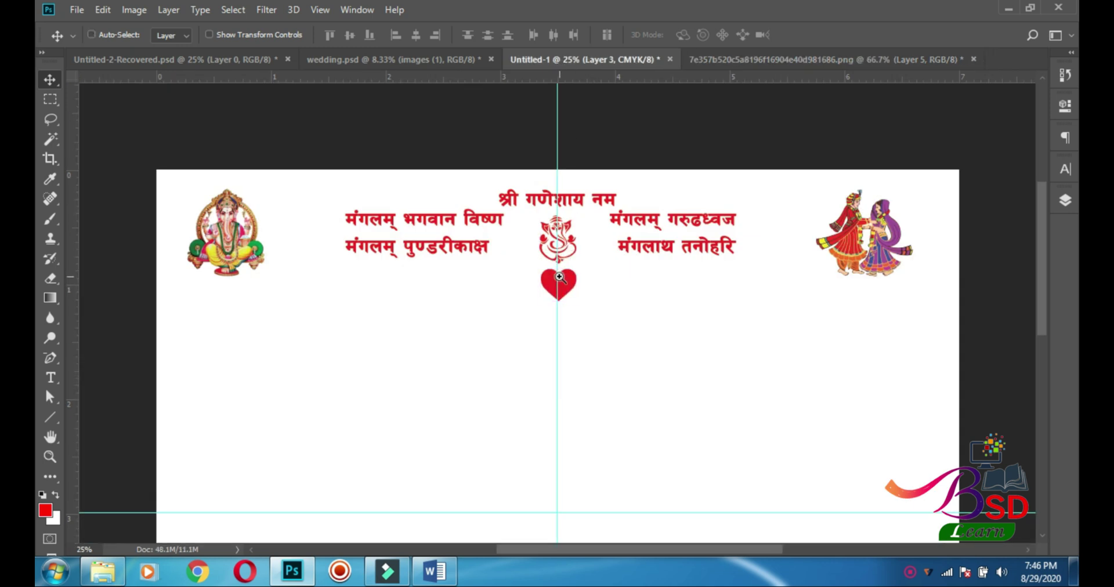
Copy "एवम" from the Word document, paste it as text in Photoshop and place it just left of the heart
{"action": "left_click", "coordinate": [564, 287]}
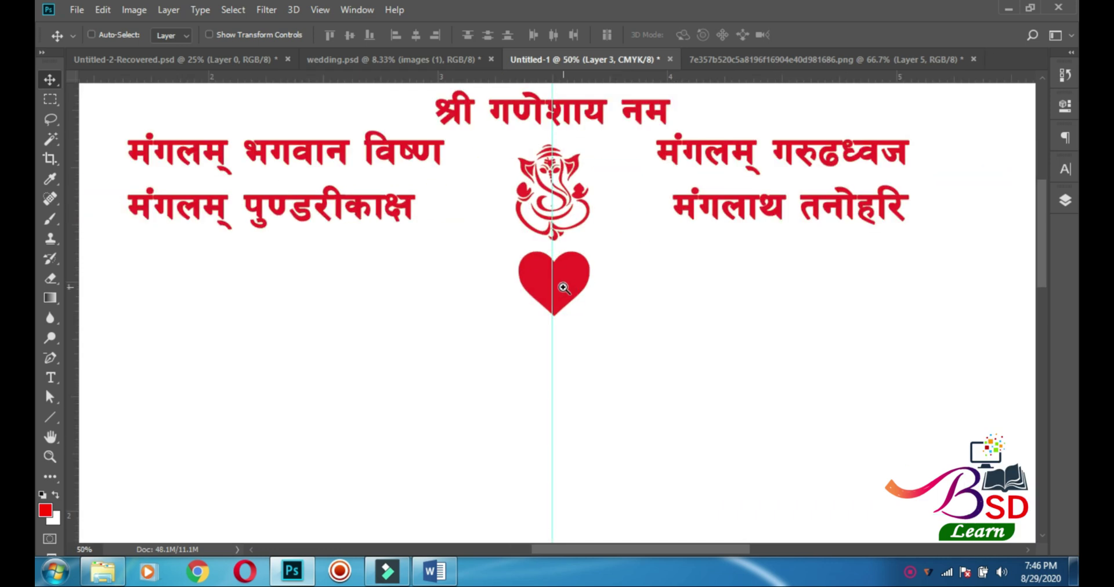
{"action": "left_click_drag", "start_coordinate": [564, 285], "coordinate": [561, 283]}
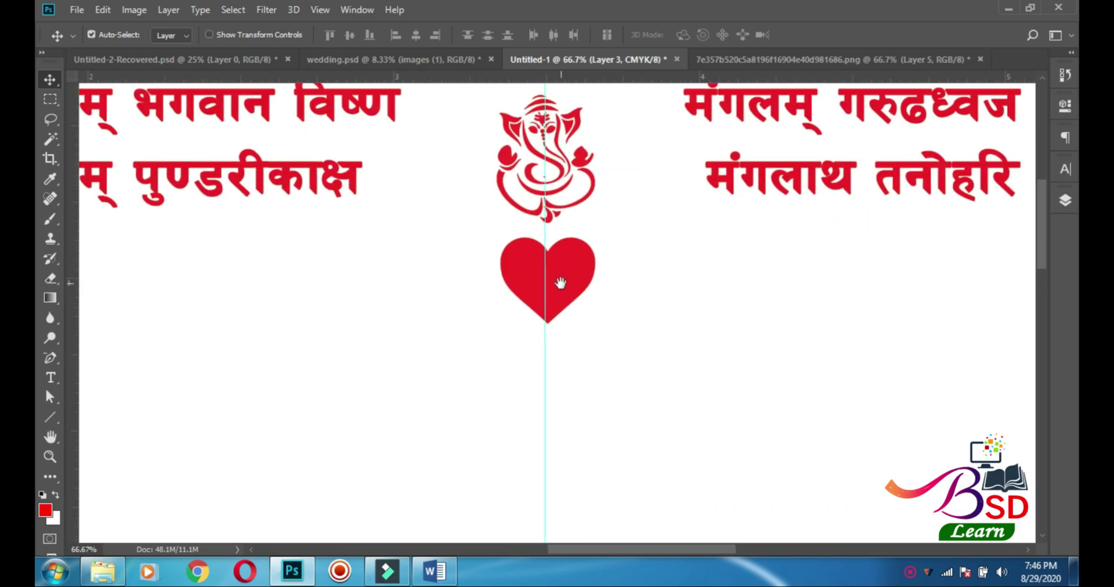
{"action": "scroll", "coordinate": [560, 282], "scroll_direction": "up", "scroll_amount": 1}
{"action": "left_click_drag", "start_coordinate": [567, 279], "coordinate": [559, 280]}
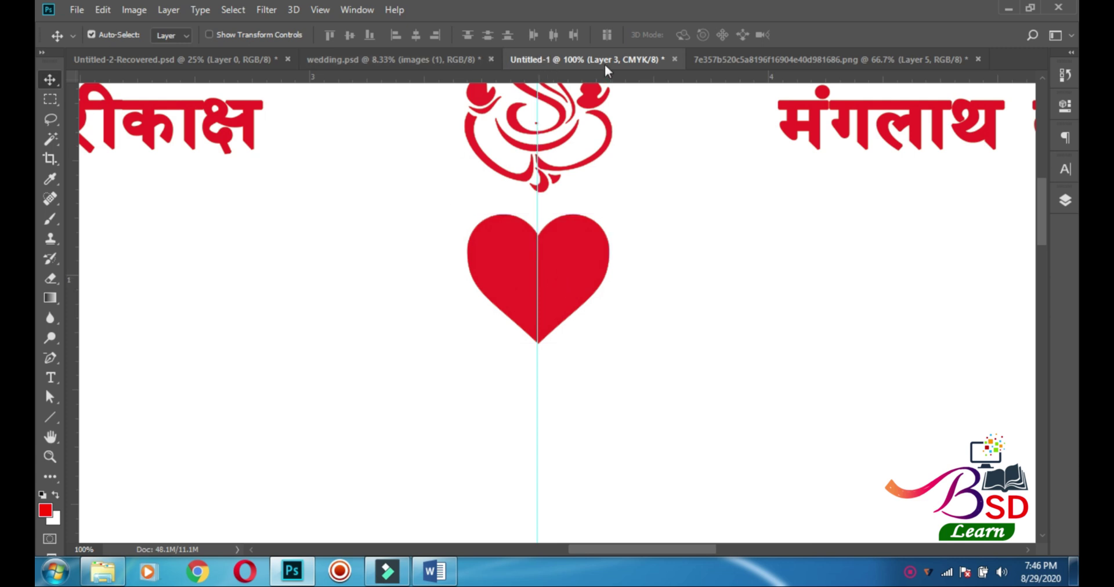
{"action": "left_click", "coordinate": [442, 562]}
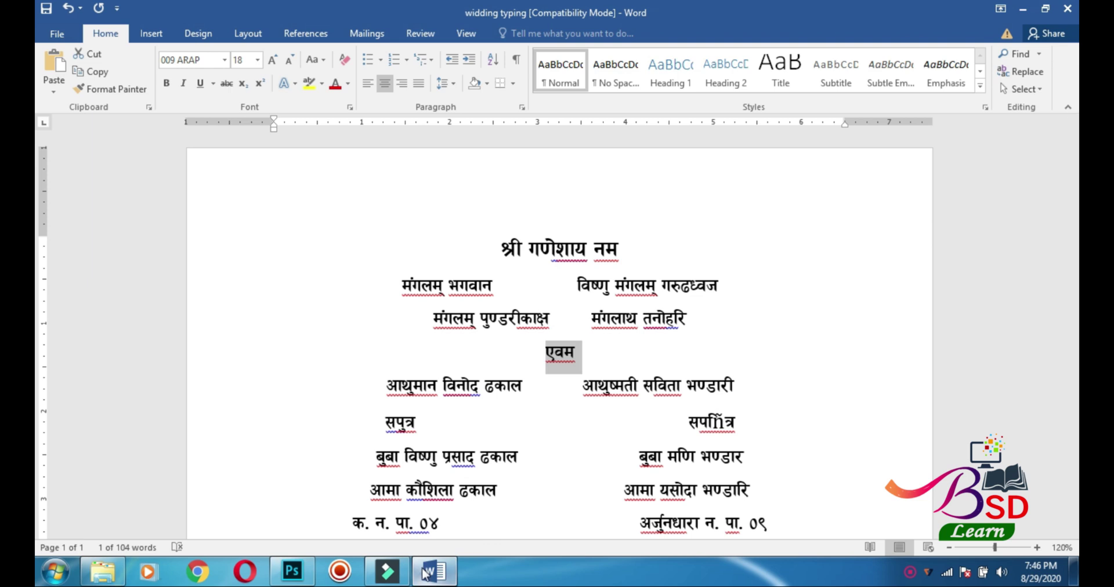
{"action": "left_click", "coordinate": [292, 571]}
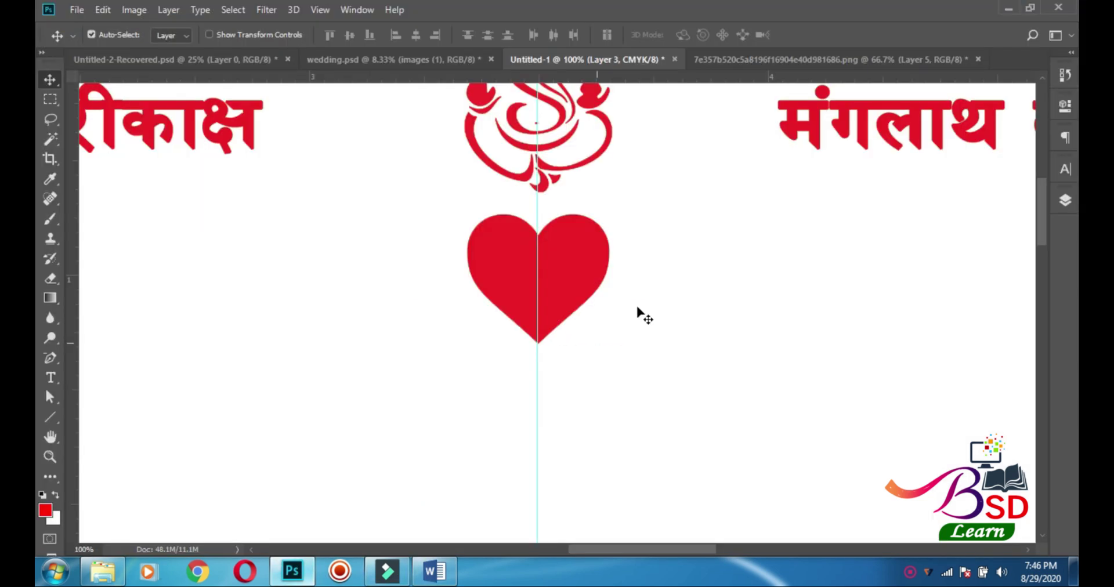
{"action": "left_click", "coordinate": [50, 378]}
{"action": "left_click", "coordinate": [510, 261]}
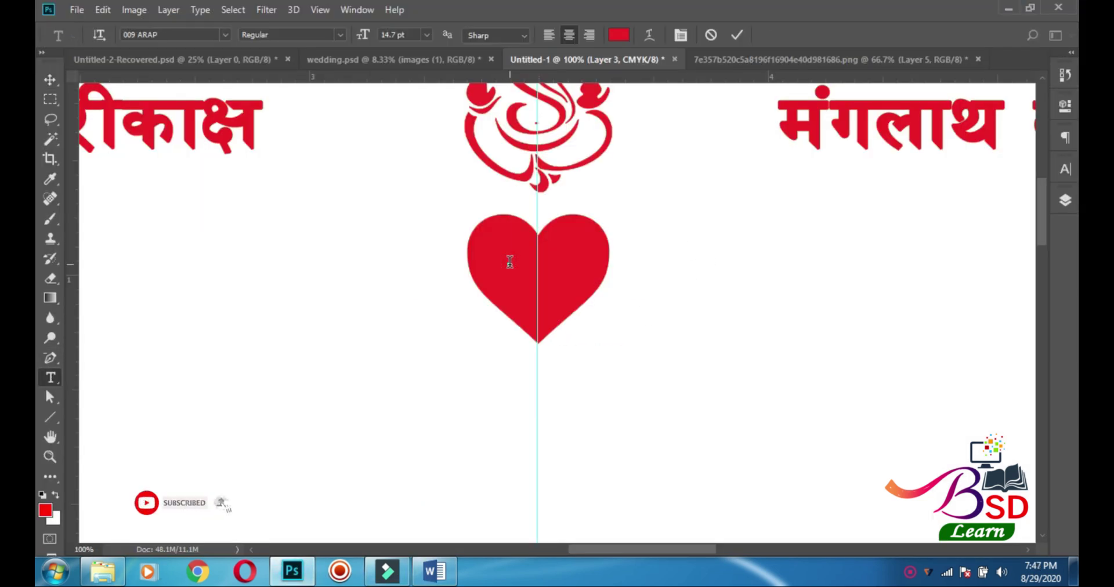
{"action": "key", "text": "ctrl+v"}
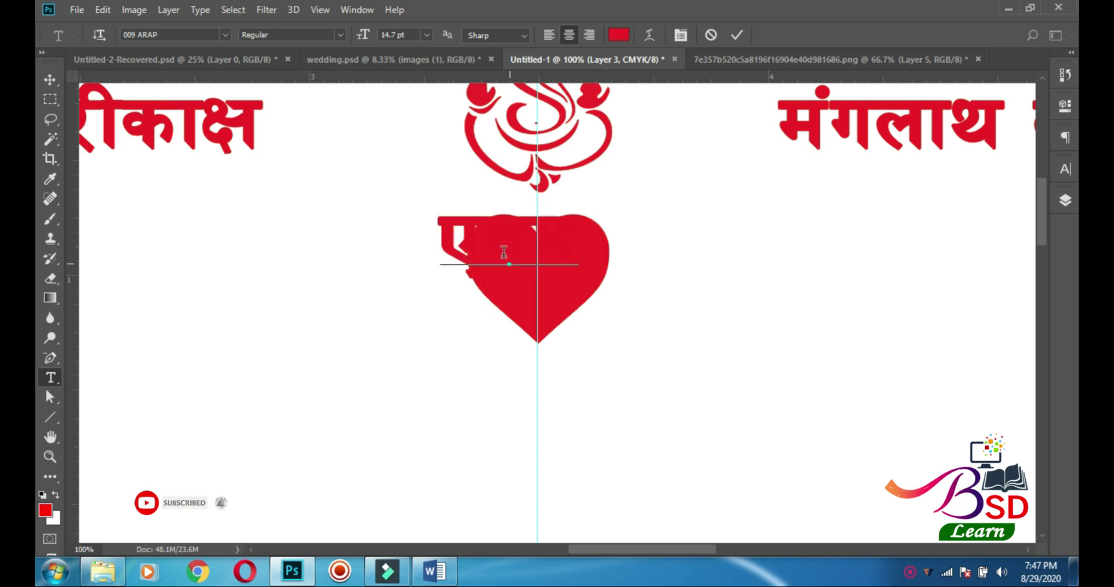
{"action": "left_click", "coordinate": [49, 77]}
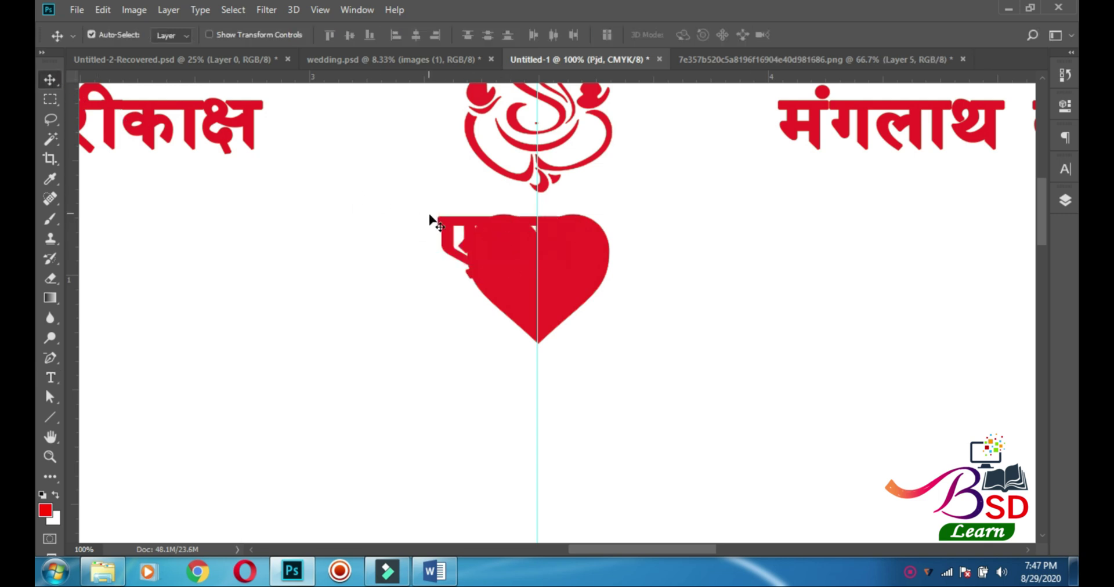
{"action": "left_click_drag", "start_coordinate": [446, 240], "coordinate": [359, 266]}
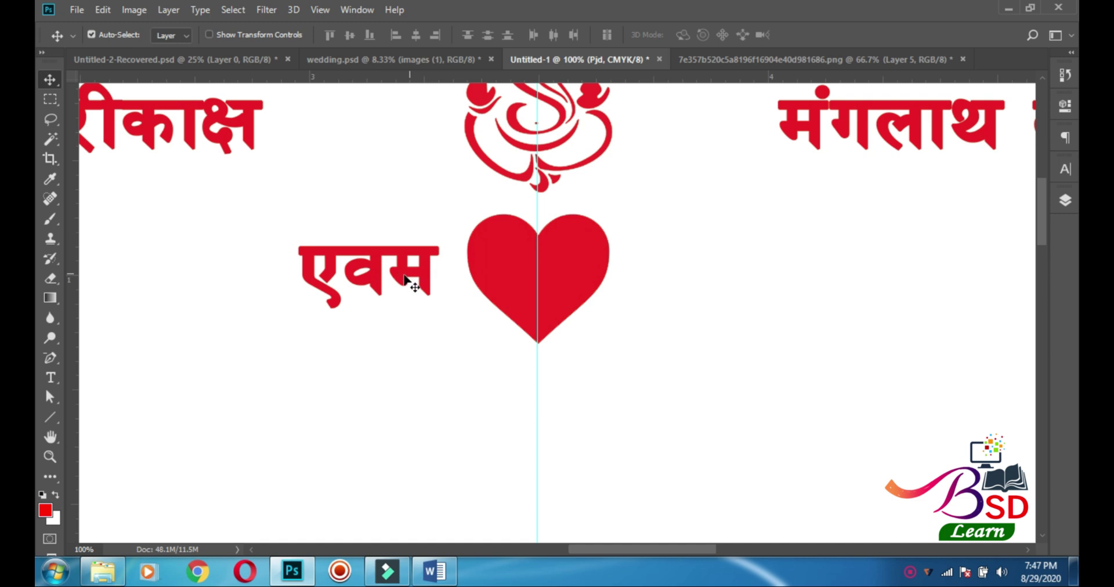
Add a halant at the end of the "एवम" text so it reads "एवम्"
{"action": "left_click", "coordinate": [50, 378]}
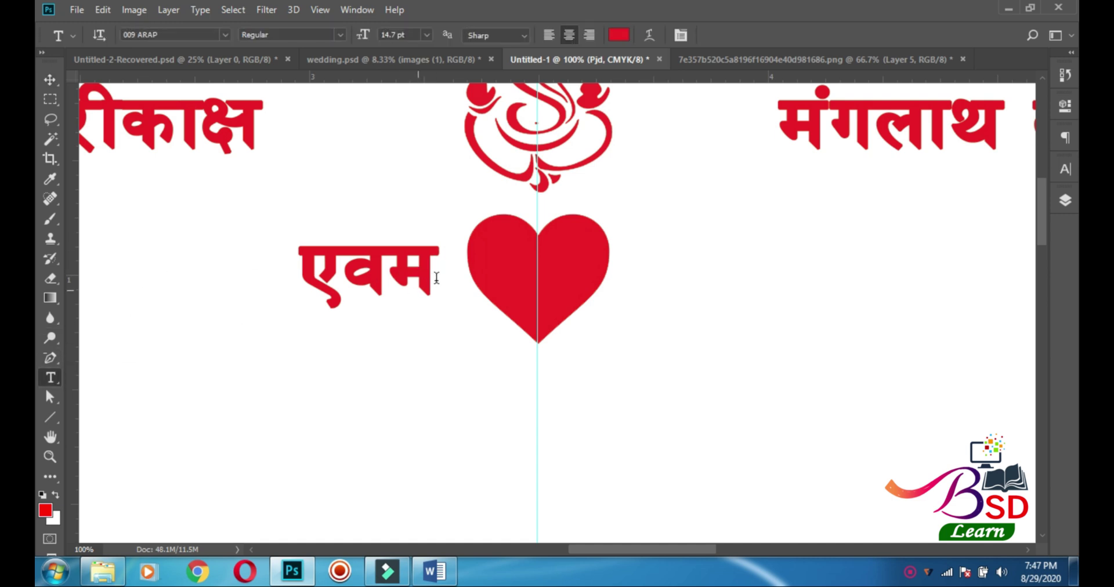
{"action": "left_click", "coordinate": [431, 272]}
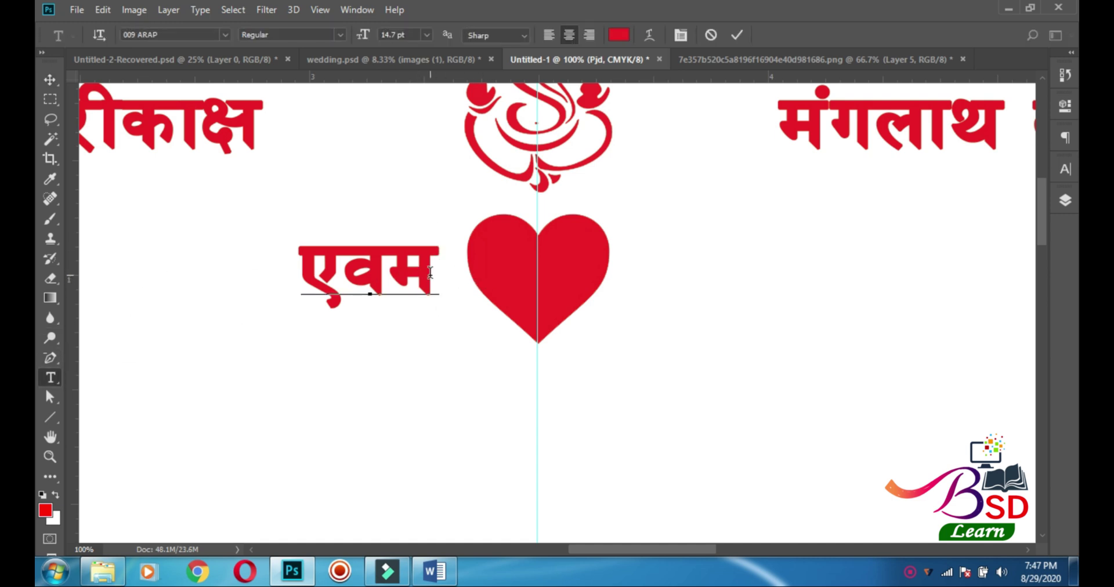
{"action": "type", "text": "्"}
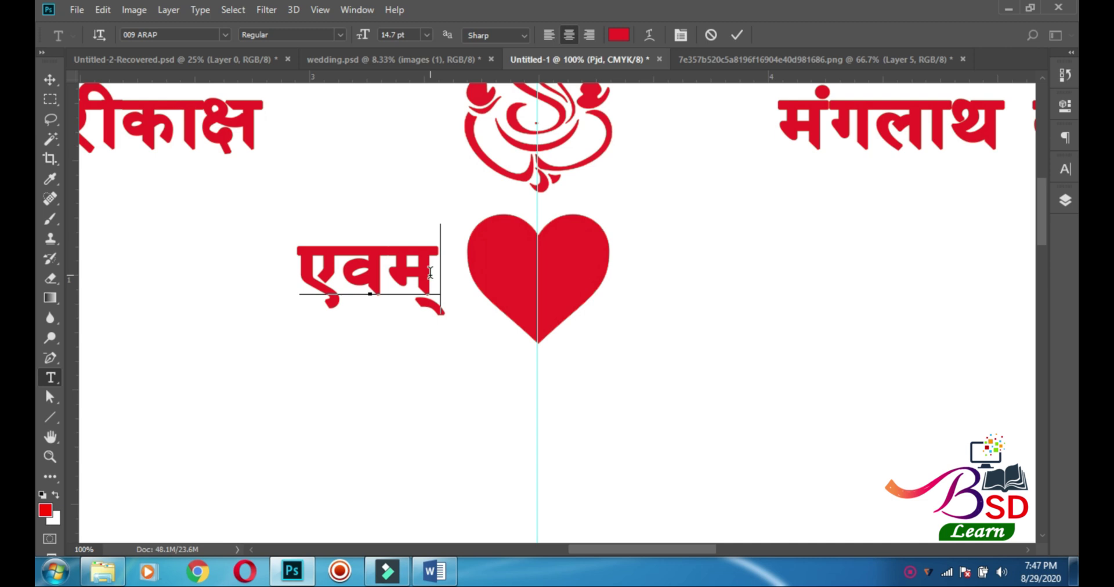
{"action": "left_click", "coordinate": [50, 80]}
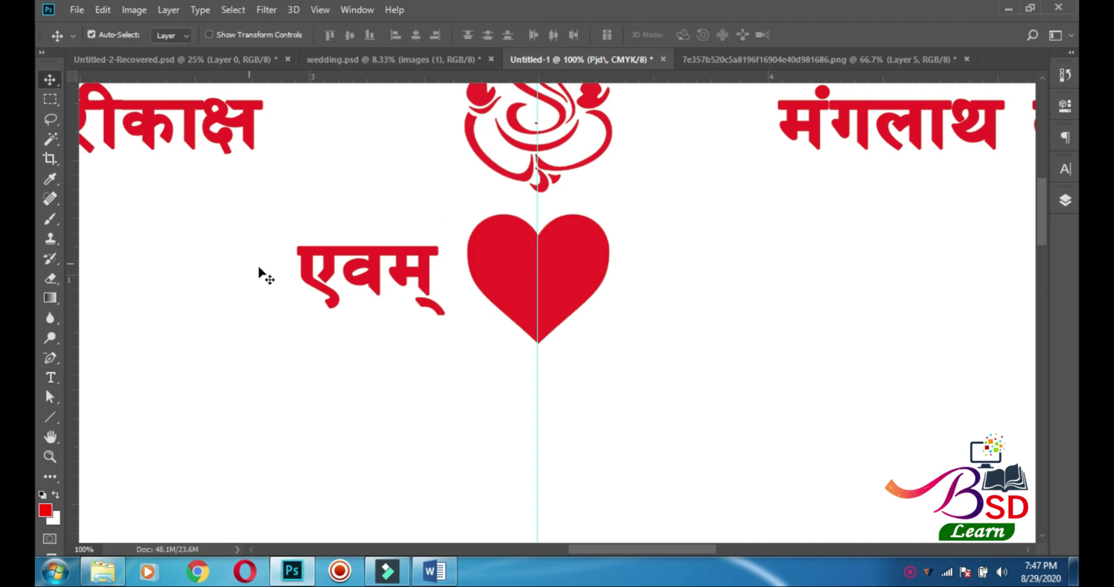
Shrink the "एवम्" text, place it on the red heart and colour it white (ffffff)
{"action": "left_click", "coordinate": [1064, 169]}
{"action": "left_click", "coordinate": [1019, 260]}
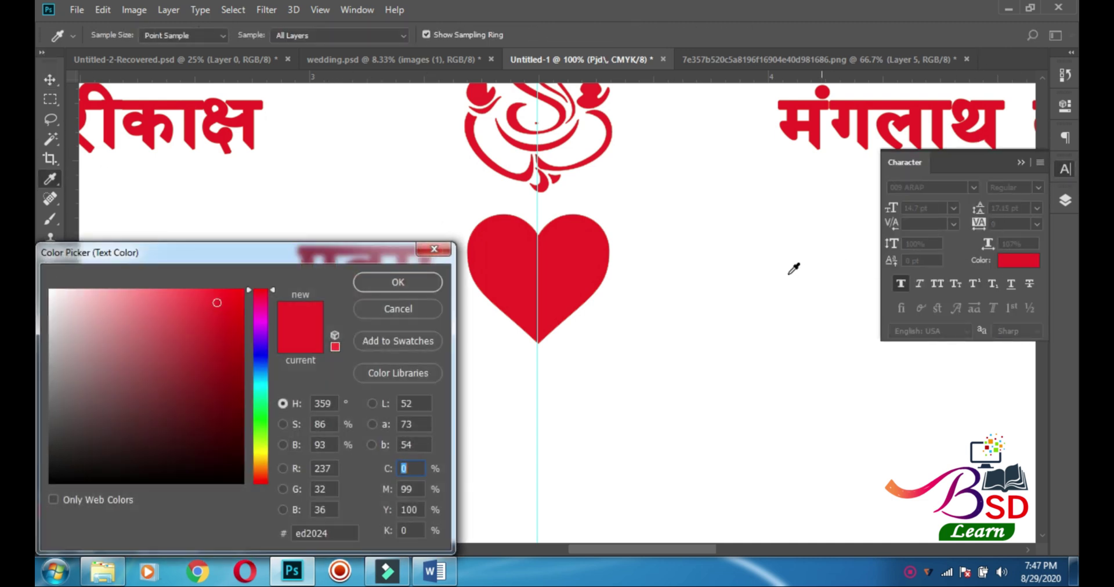
{"action": "left_click", "coordinate": [419, 279]}
{"action": "left_click_drag", "start_coordinate": [422, 273], "coordinate": [556, 271]}
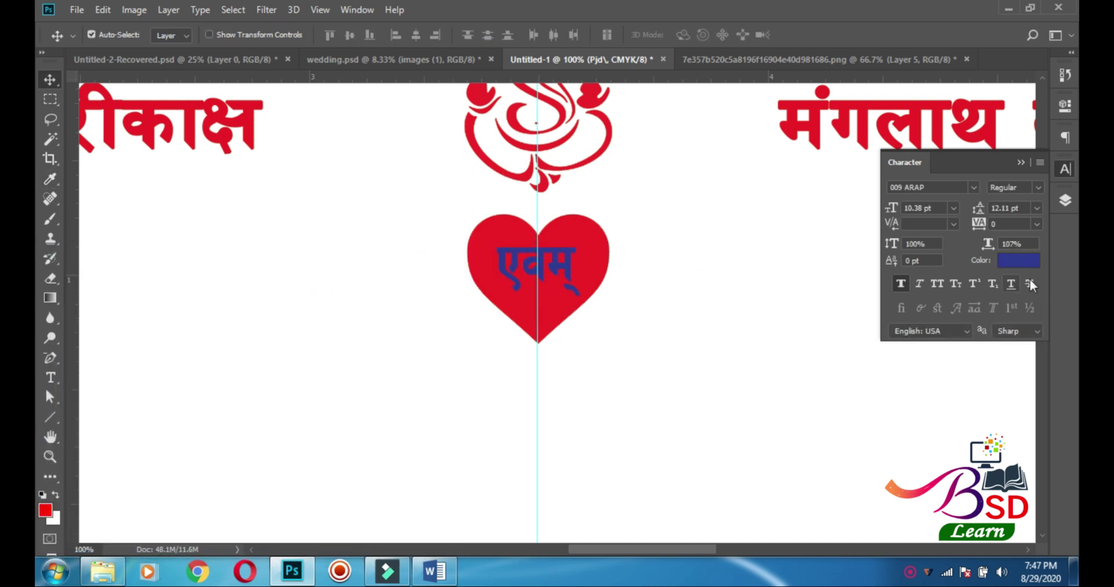
{"action": "left_click", "coordinate": [1016, 258]}
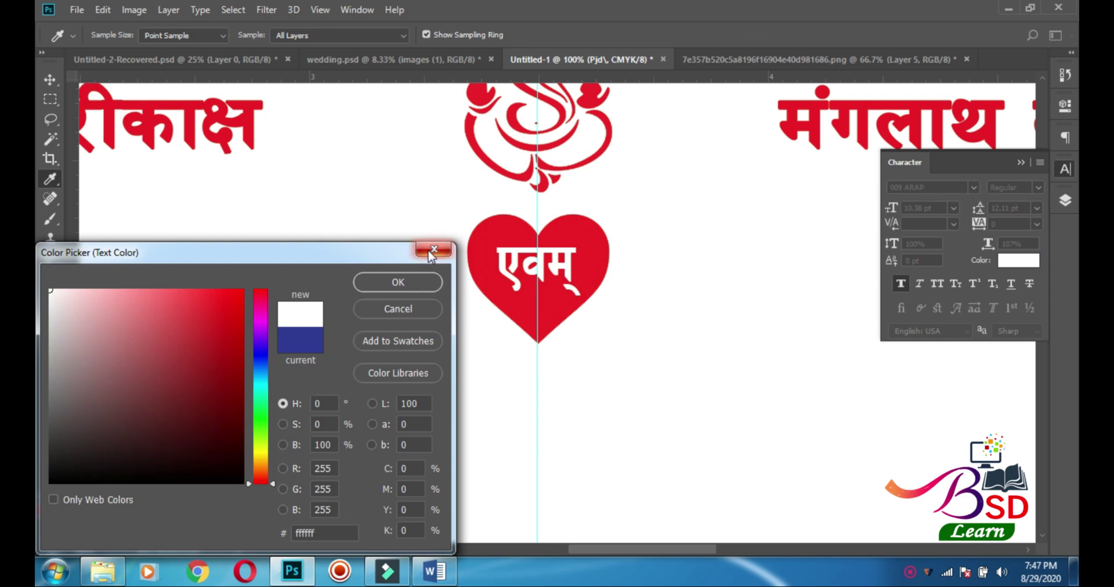
{"action": "left_click", "coordinate": [398, 282]}
Set the "एवम्" text to 8 pt with 100% horizontal scale and nudge it into the centre of the heart
{"action": "left_click_drag", "start_coordinate": [940, 212], "coordinate": [894, 216]}
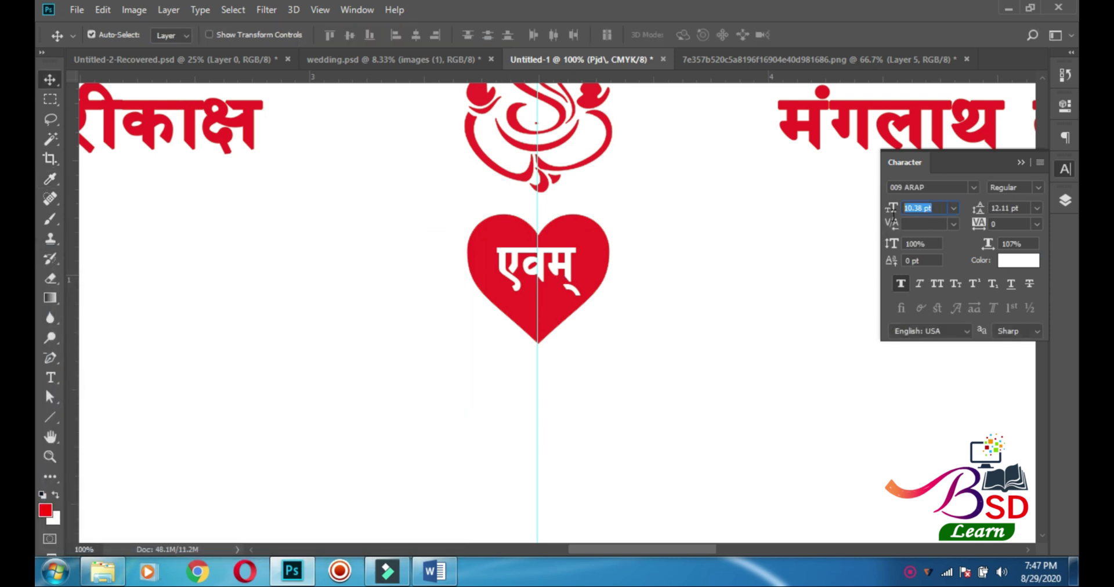
{"action": "type", "text": "8"}
{"action": "key", "text": "Return"}
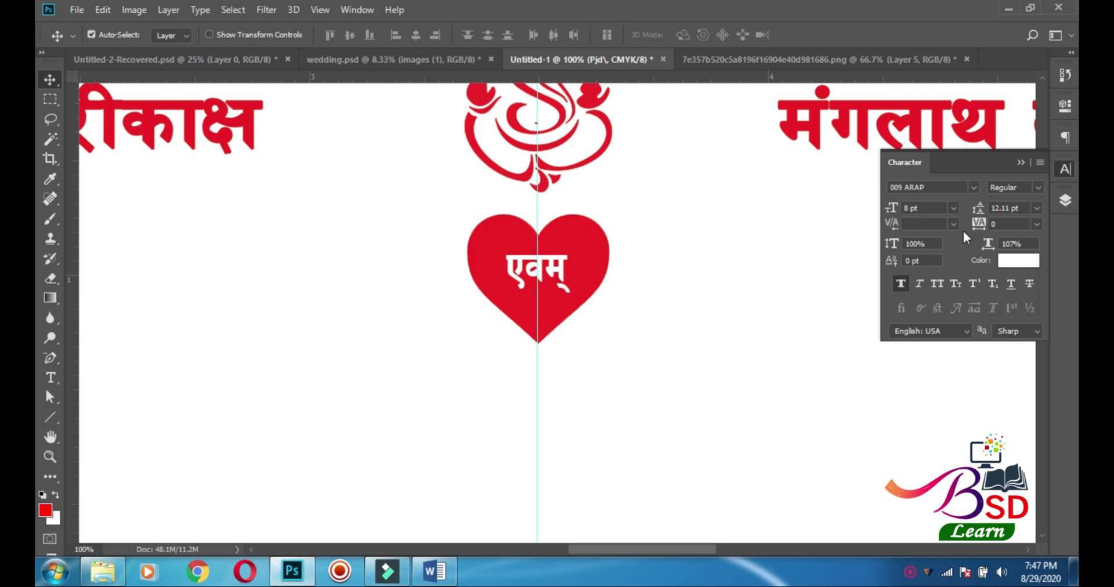
{"action": "left_click_drag", "start_coordinate": [1004, 247], "coordinate": [980, 244]}
{"action": "type", "text": "100"}
{"action": "key", "text": "Return"}
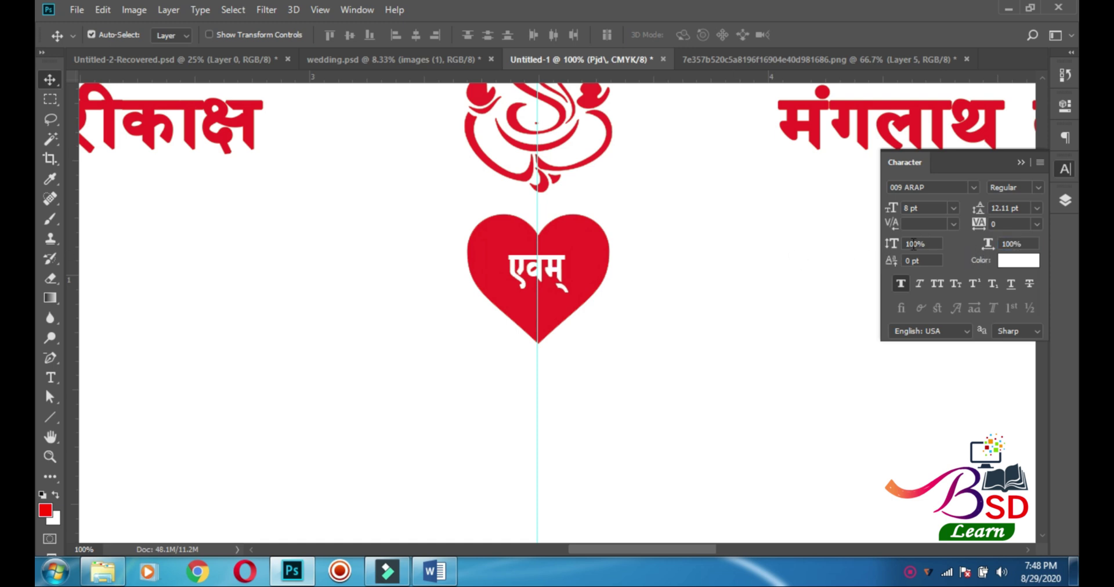
{"action": "left_click_drag", "start_coordinate": [562, 274], "coordinate": [562, 271]}
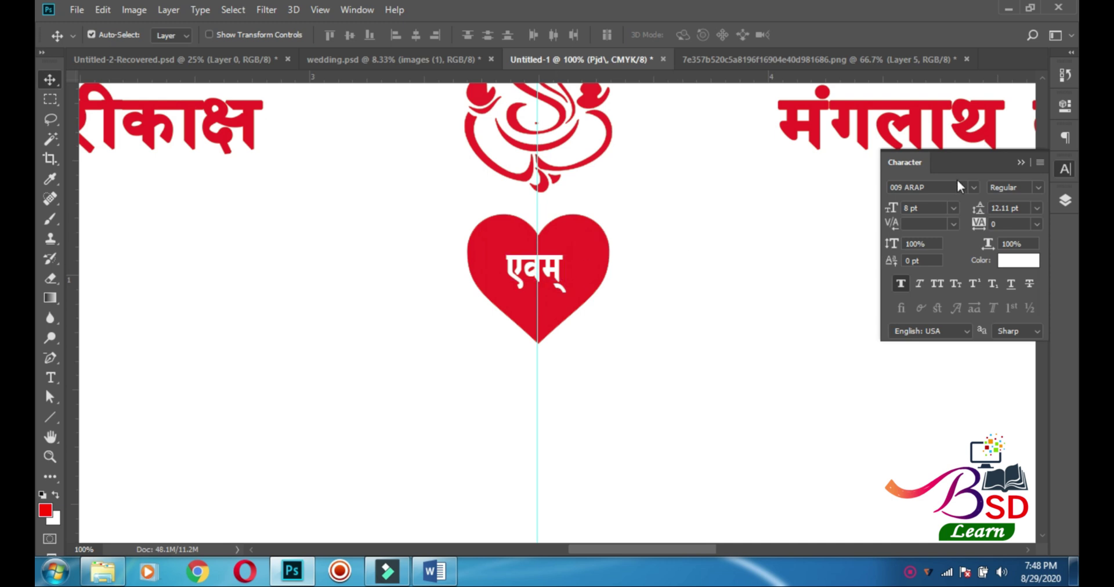
{"action": "left_click", "coordinate": [1018, 161]}
Group the "एवम्" text and heart layers and shift them slightly down along the centre guide
{"action": "left_click", "coordinate": [1066, 203]}
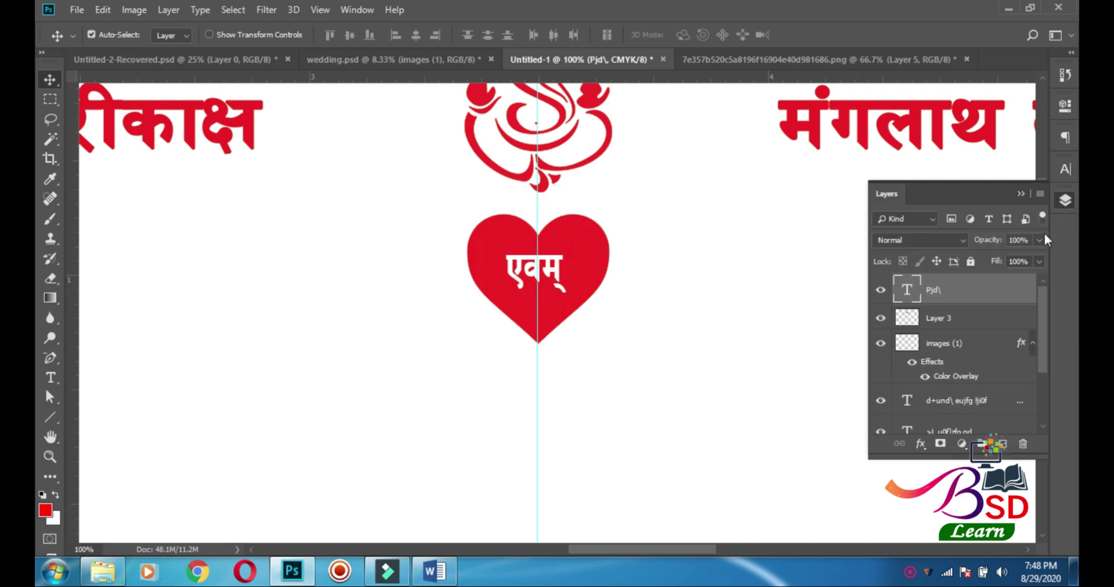
{"action": "left_click", "coordinate": [598, 255]}
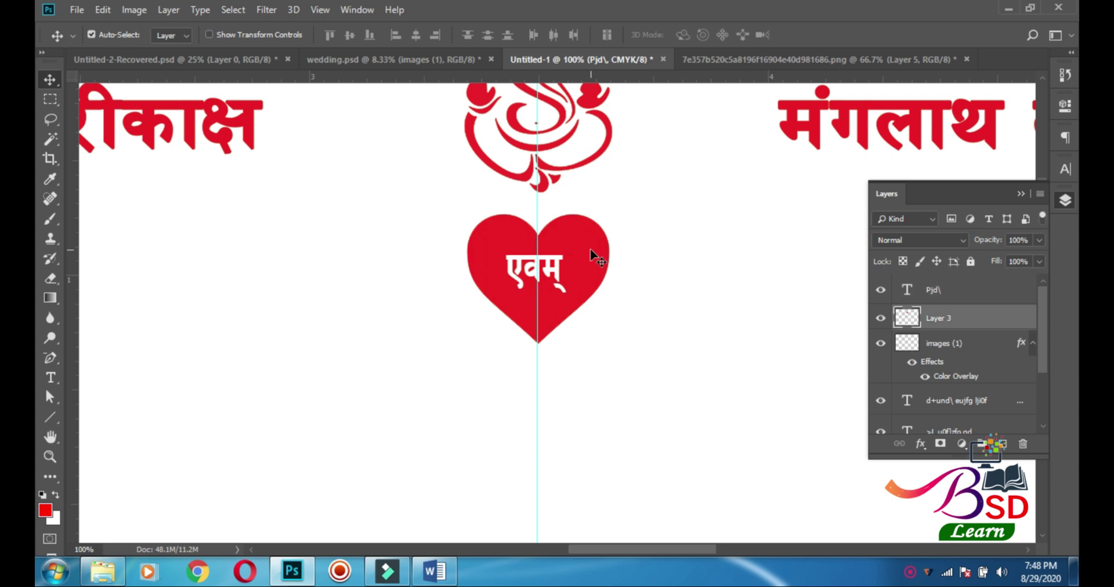
{"action": "left_click", "coordinate": [535, 277]}
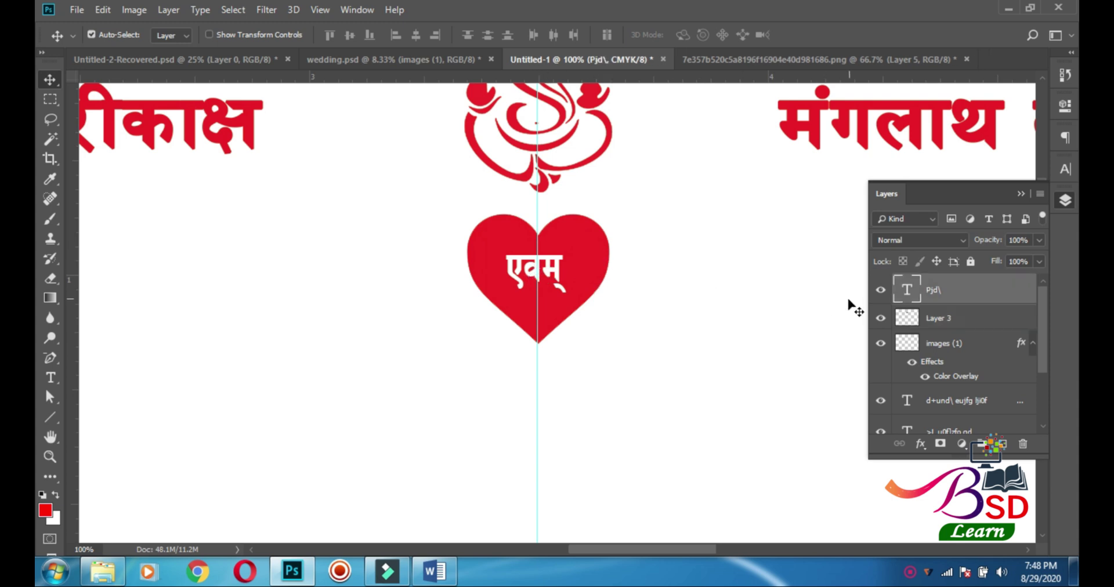
{"action": "left_click", "coordinate": [990, 318], "text": "shift"}
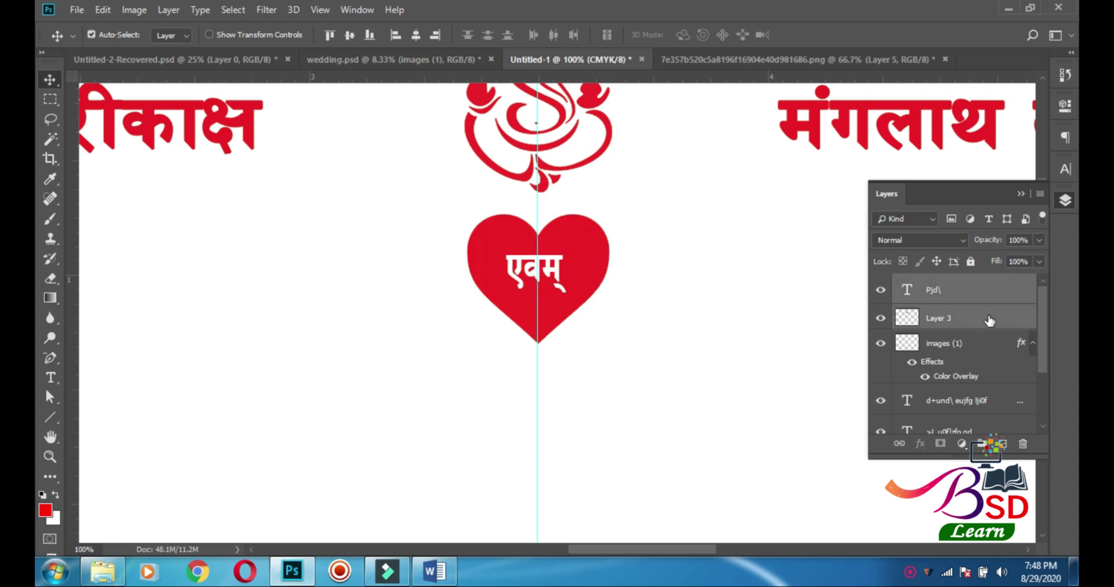
{"action": "left_click", "coordinate": [901, 445]}
{"action": "mouse_move", "coordinate": [535, 298]}
{"action": "left_mouse_down"}
{"action": "mouse_move", "coordinate": [505, 301]}
{"action": "mouse_move", "coordinate": [551, 302]}
{"action": "mouse_move", "coordinate": [531, 303]}
{"action": "left_mouse_up"}
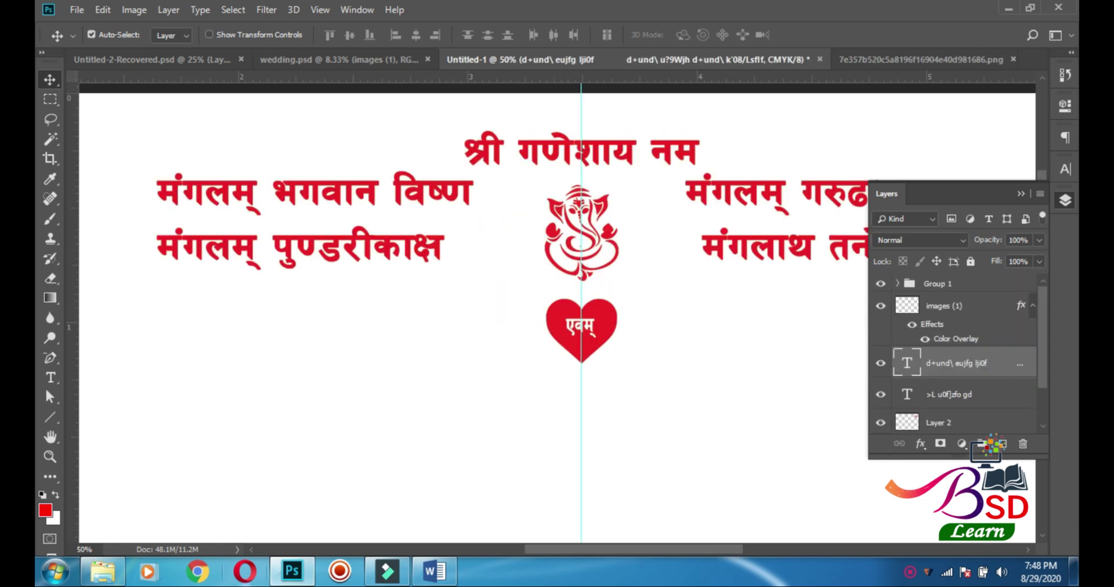
Copy the groom's name line from the Word document and paste it as new text below the left verse column in Photoshop
{"action": "left_click", "coordinate": [434, 571]}
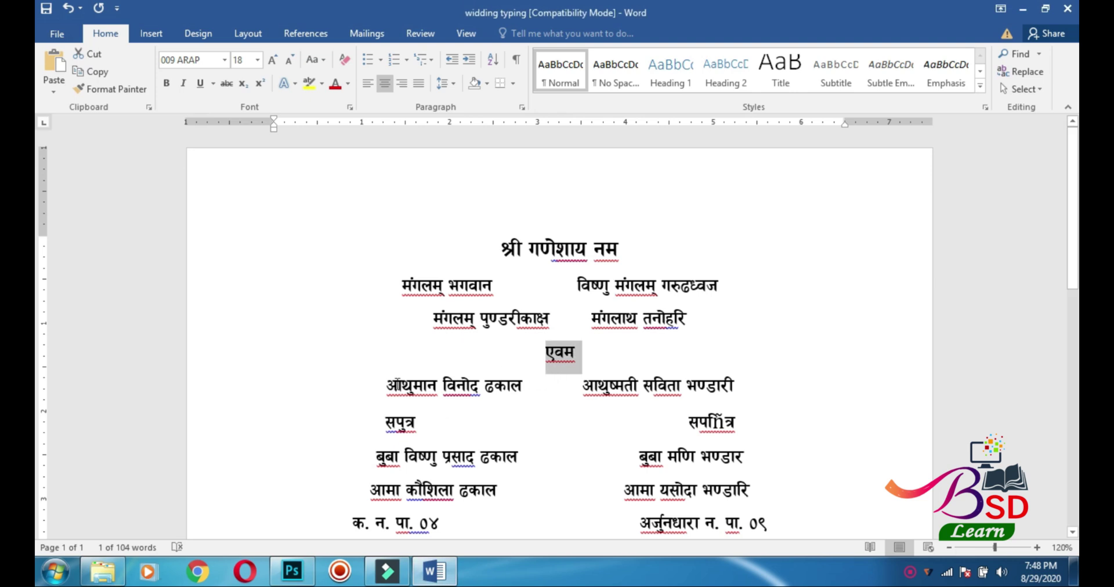
{"action": "left_click_drag", "start_coordinate": [385, 387], "coordinate": [522, 386]}
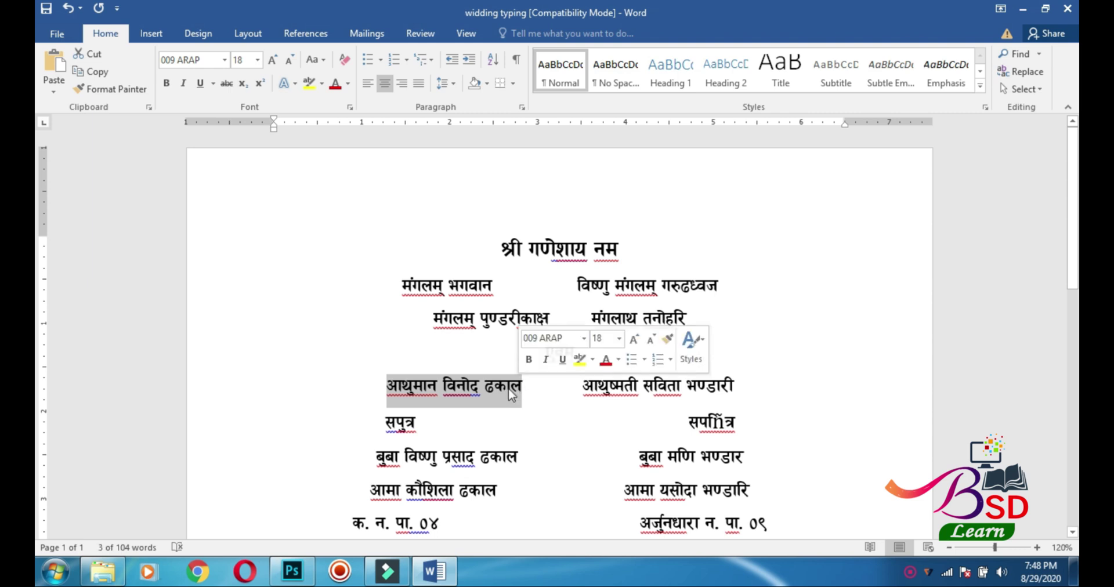
{"action": "key", "text": "alt+Tab"}
{"action": "left_click", "coordinate": [51, 381]}
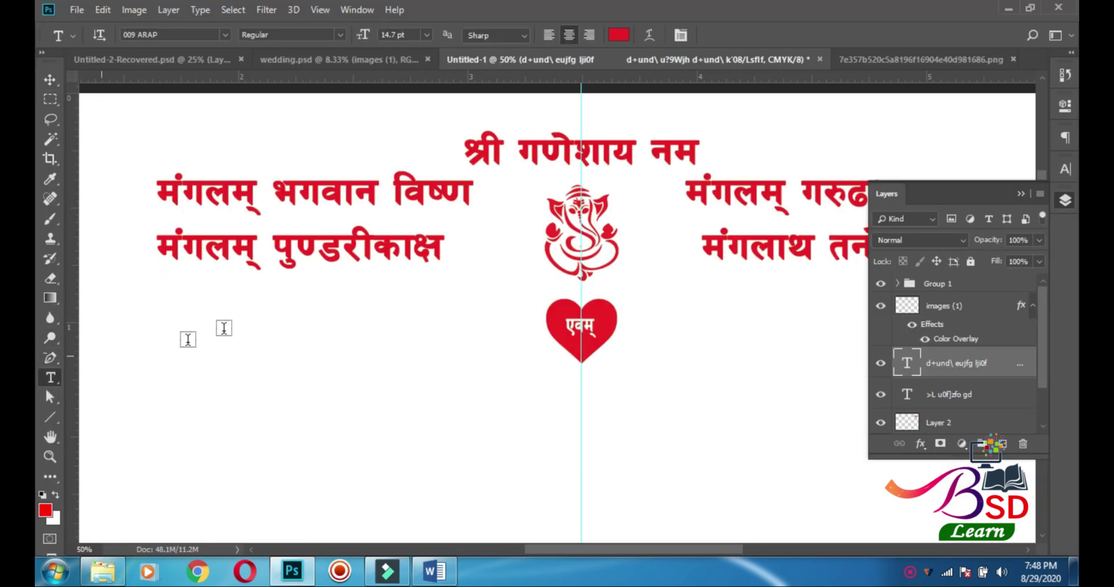
{"action": "left_click", "coordinate": [179, 344]}
{"action": "right_click", "coordinate": [180, 344]}
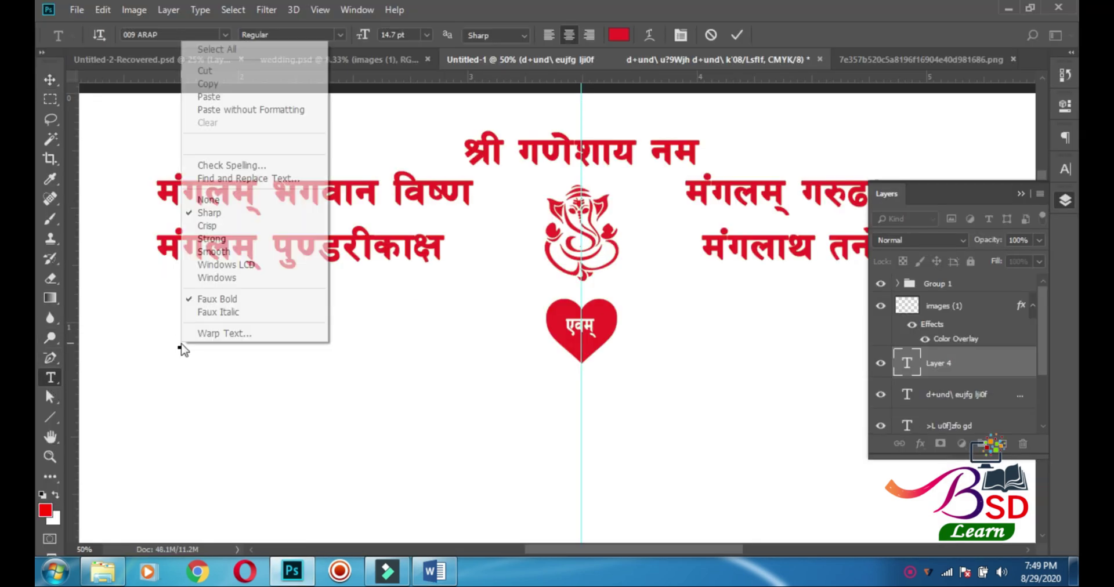
{"action": "left_click", "coordinate": [221, 97]}
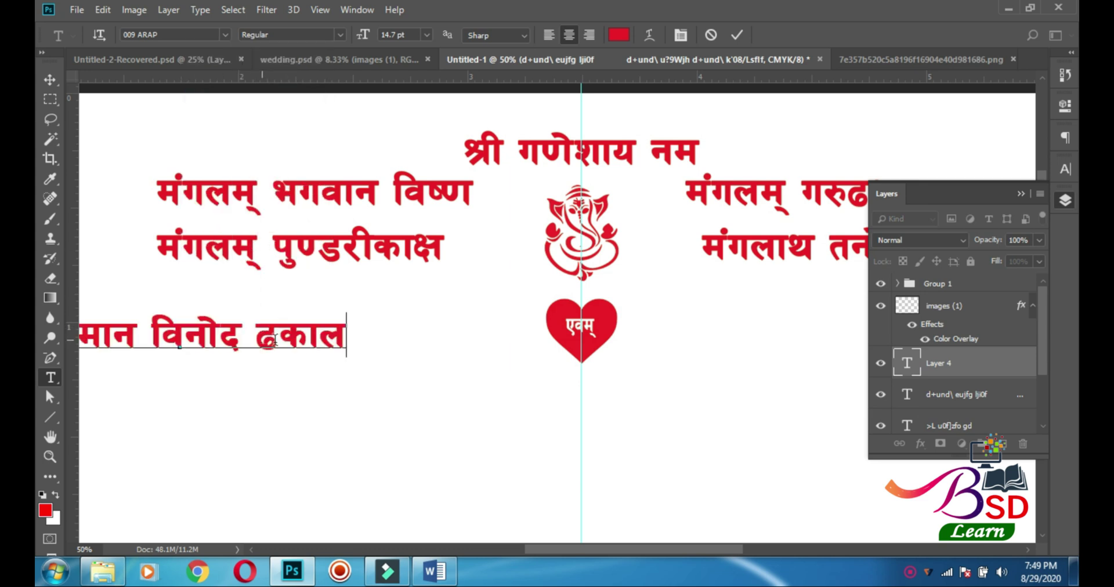
Move the groom's name line right so it sits beside the heart, below the left verse column
{"action": "left_click", "coordinate": [50, 80]}
{"action": "left_click_drag", "start_coordinate": [230, 345], "coordinate": [332, 337]}
{"action": "left_click", "coordinate": [374, 372], "text": "ctrl+alt"}
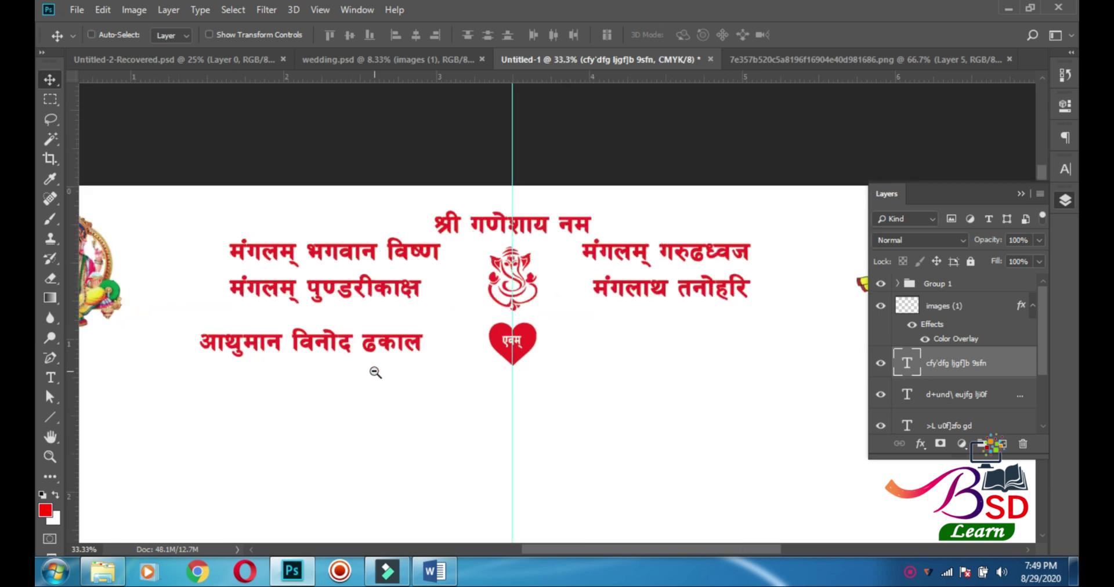
{"action": "left_click", "coordinate": [375, 372], "text": "ctrl+alt"}
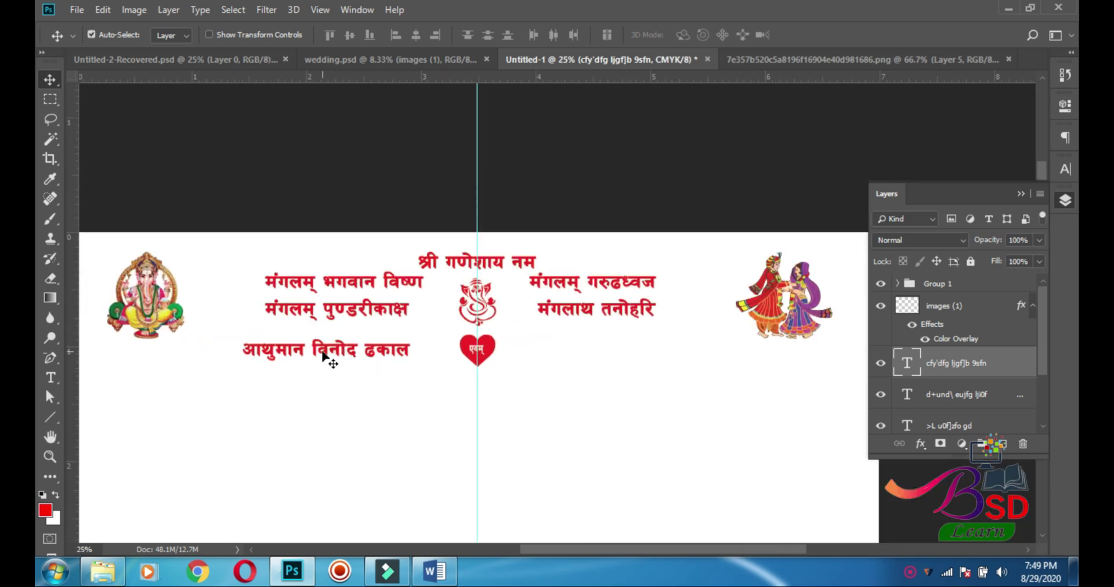
Correct the first word of the groom's name line to "आयुमान" and shift the line right, closer to the heart
{"action": "double_click", "coordinate": [270, 348]}
{"action": "key", "text": "BackSpace"}
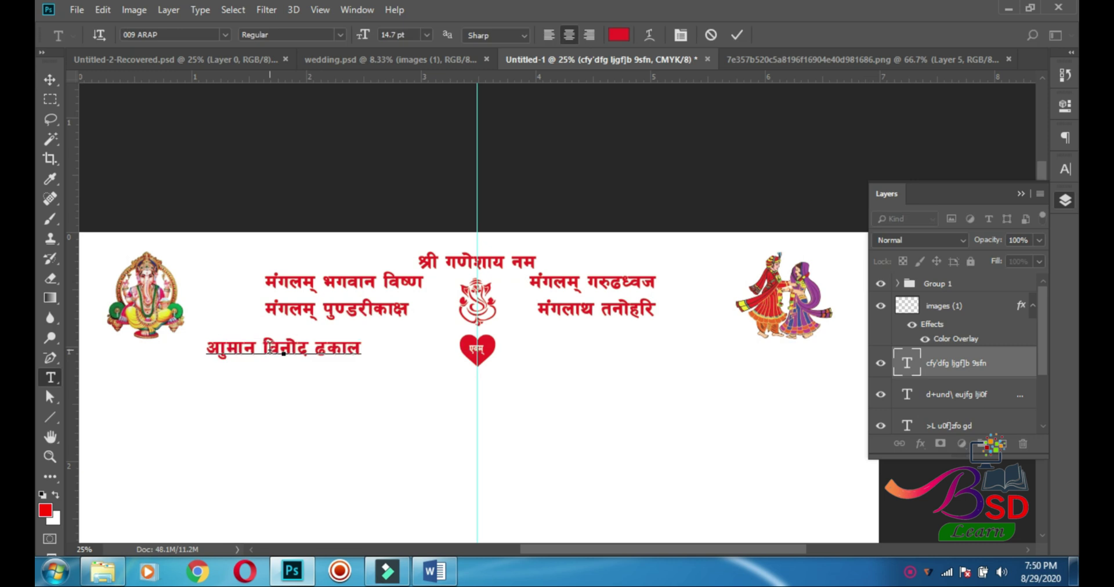
{"action": "type", "text": "यु"}
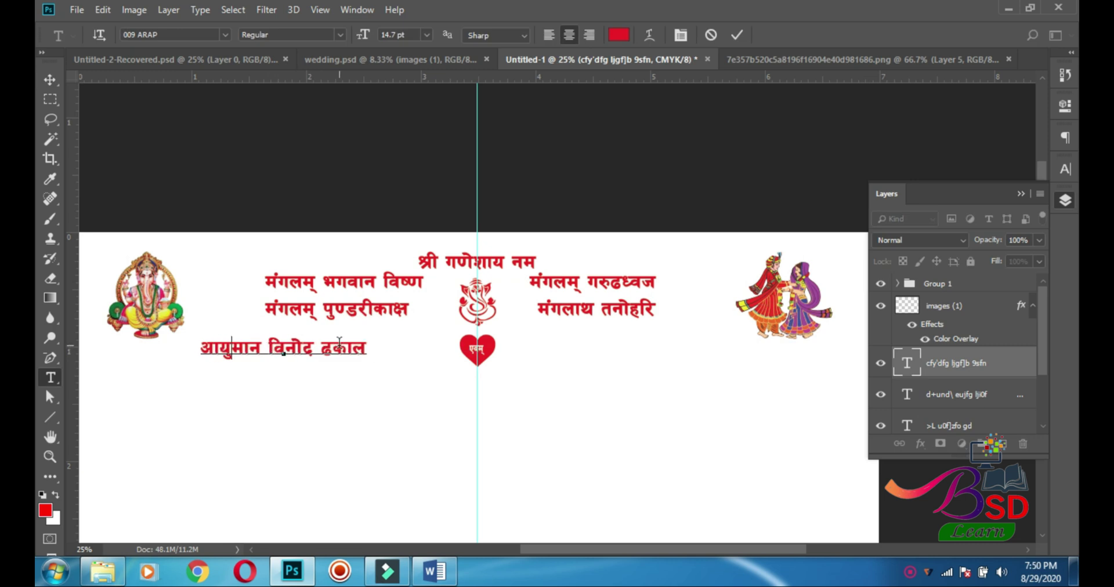
{"action": "left_click", "coordinate": [51, 80]}
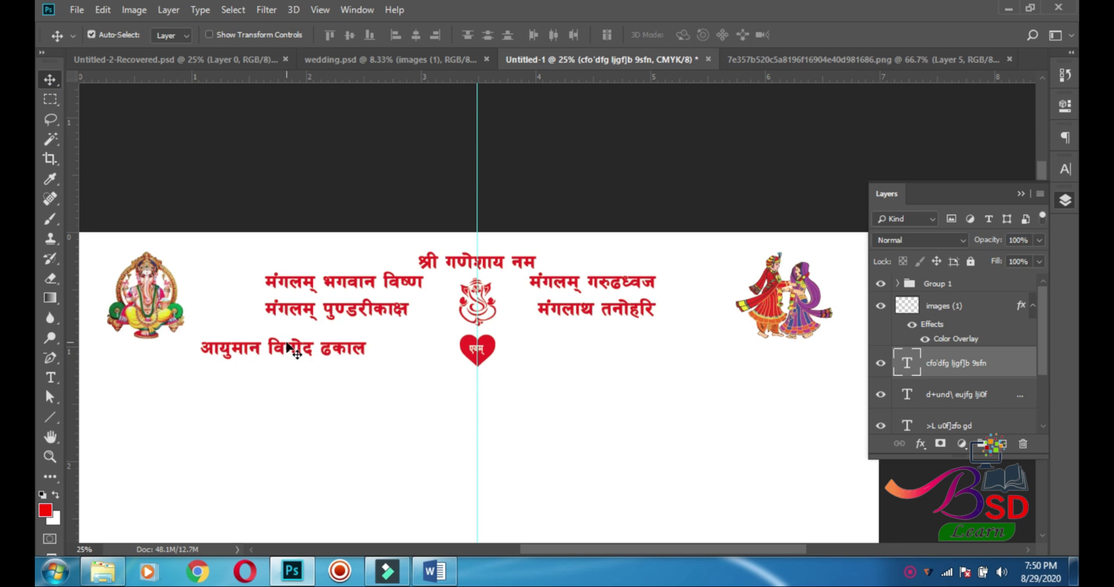
{"action": "left_click_drag", "start_coordinate": [288, 348], "coordinate": [319, 348]}
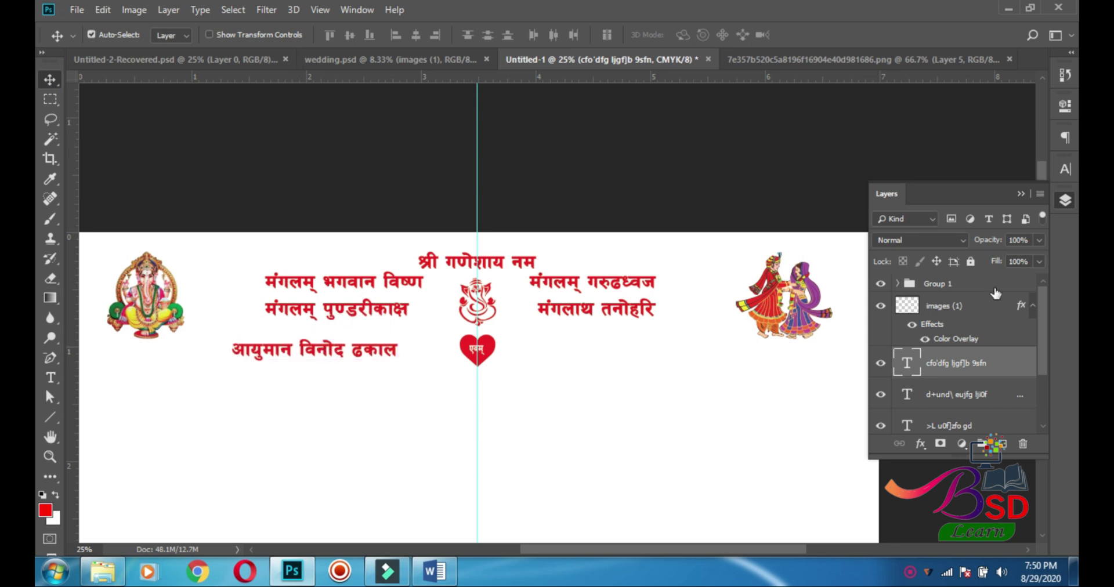
Set the groom's name line to 18 pt and move it left and slightly down, clear of the verse column
{"action": "left_click", "coordinate": [1067, 169]}
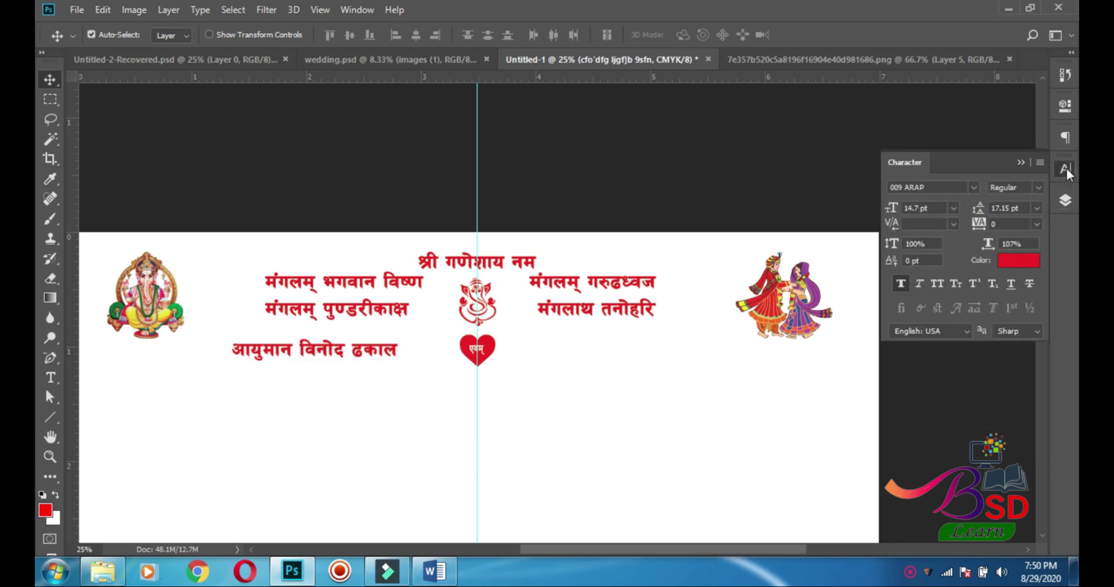
{"action": "left_click", "coordinate": [895, 215]}
{"action": "type", "text": "18"}
{"action": "key", "text": "Return"}
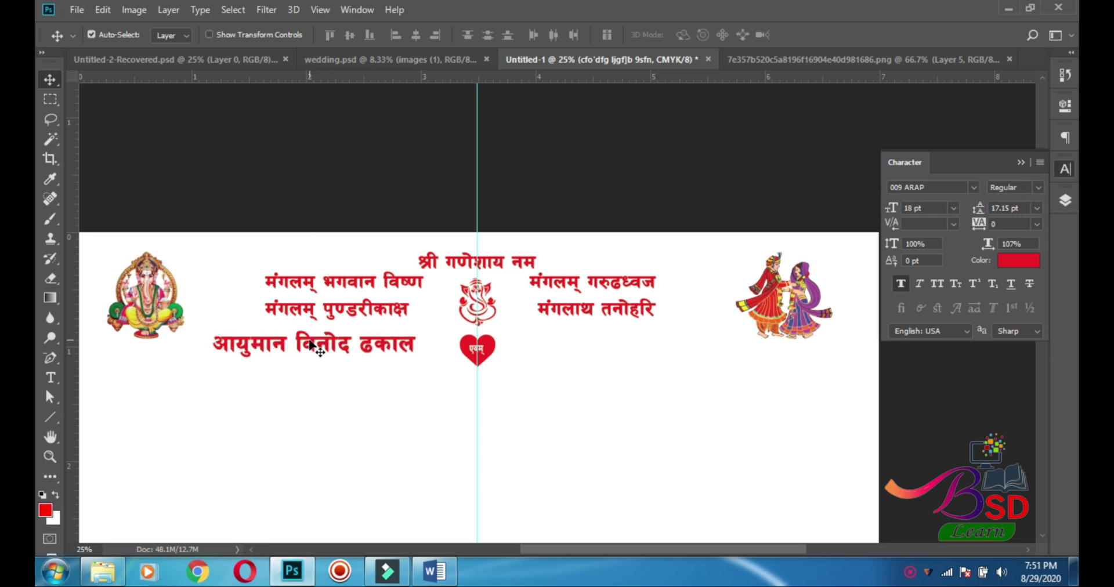
{"action": "left_click_drag", "start_coordinate": [311, 346], "coordinate": [284, 352]}
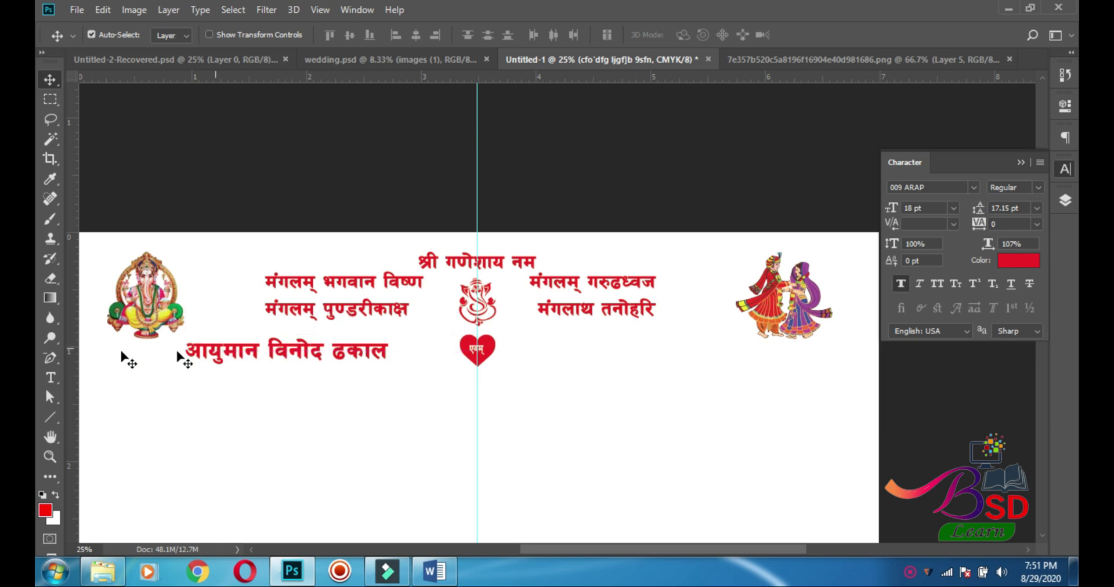
Insert the missing half letter in the first word of the groom's name line so it reads "आयुष्मान"
{"action": "left_click", "coordinate": [51, 378]}
{"action": "left_click", "coordinate": [224, 351]}
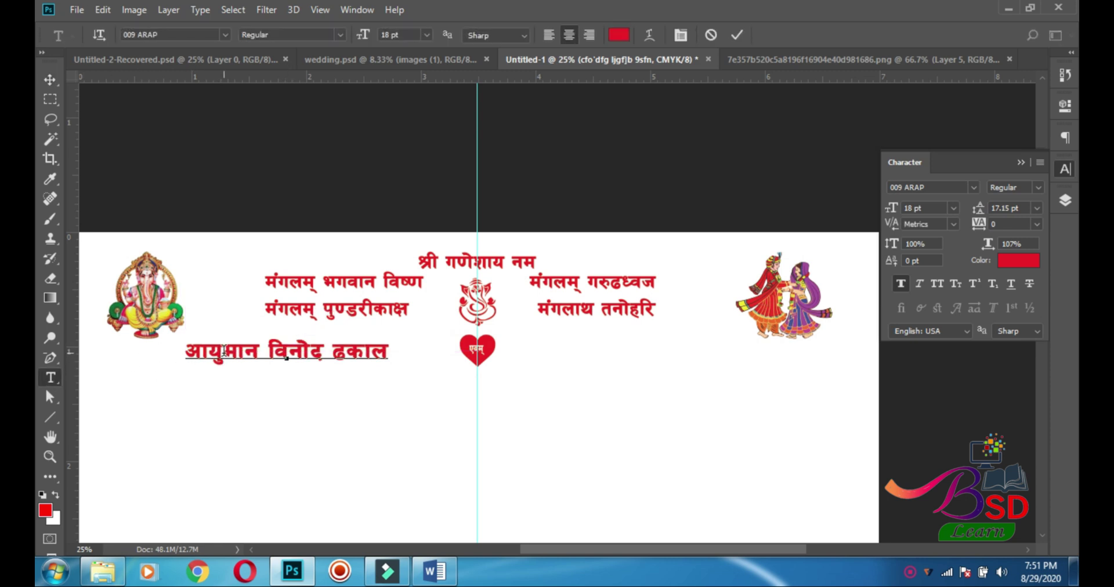
{"action": "type", "text": "i"}
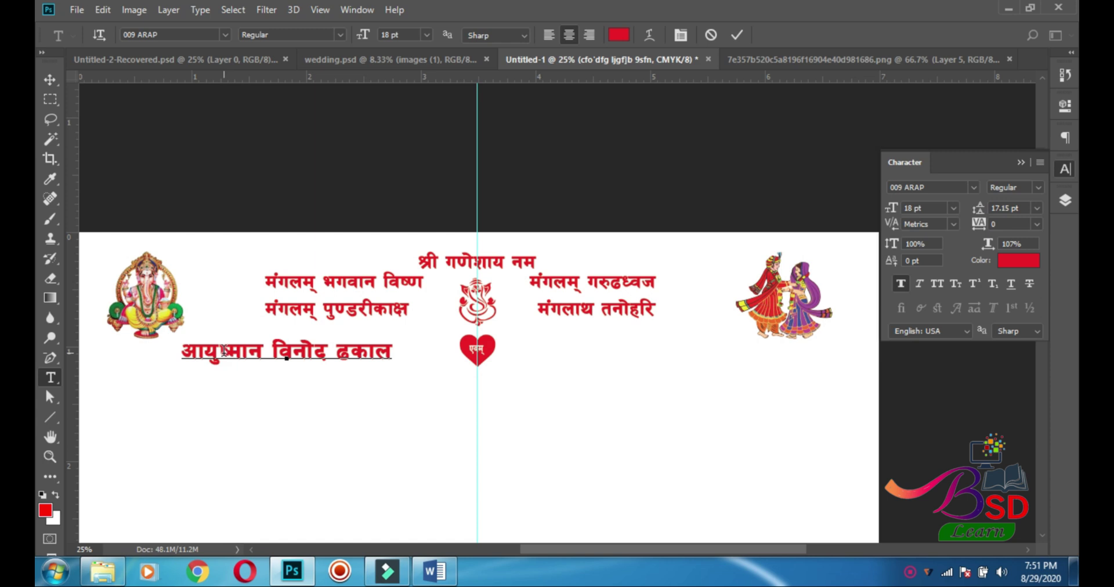
{"action": "left_click", "coordinate": [50, 79]}
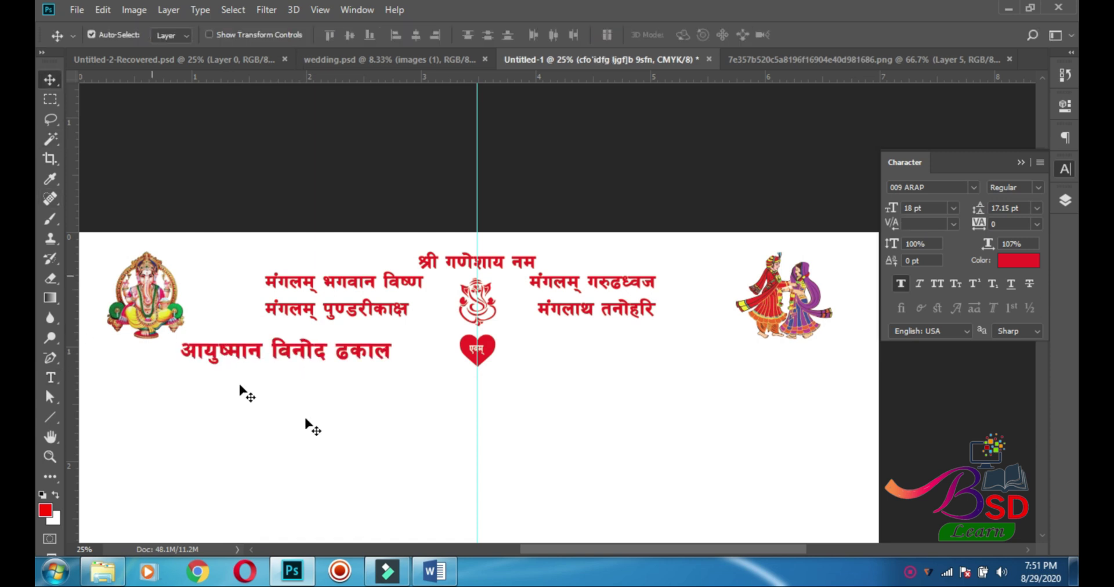
Cut "सपुत्र" from the Word document and paste it in Photoshop as new text centred below the groom's name line
{"action": "left_click", "coordinate": [434, 571]}
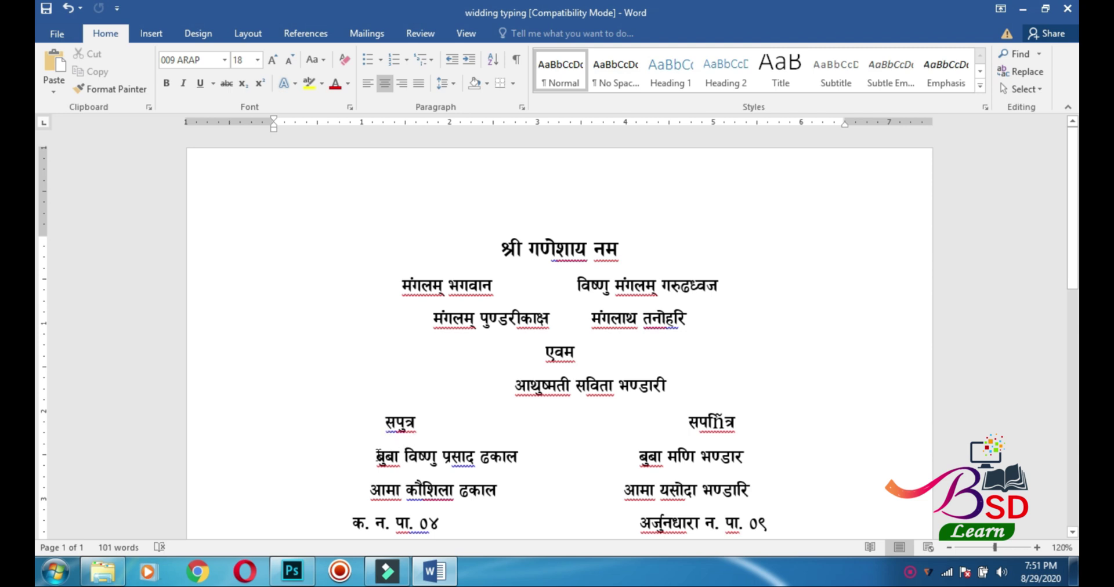
{"action": "left_click_drag", "start_coordinate": [377, 455], "coordinate": [422, 457]}
{"action": "left_click_drag", "start_coordinate": [386, 423], "coordinate": [412, 423]}
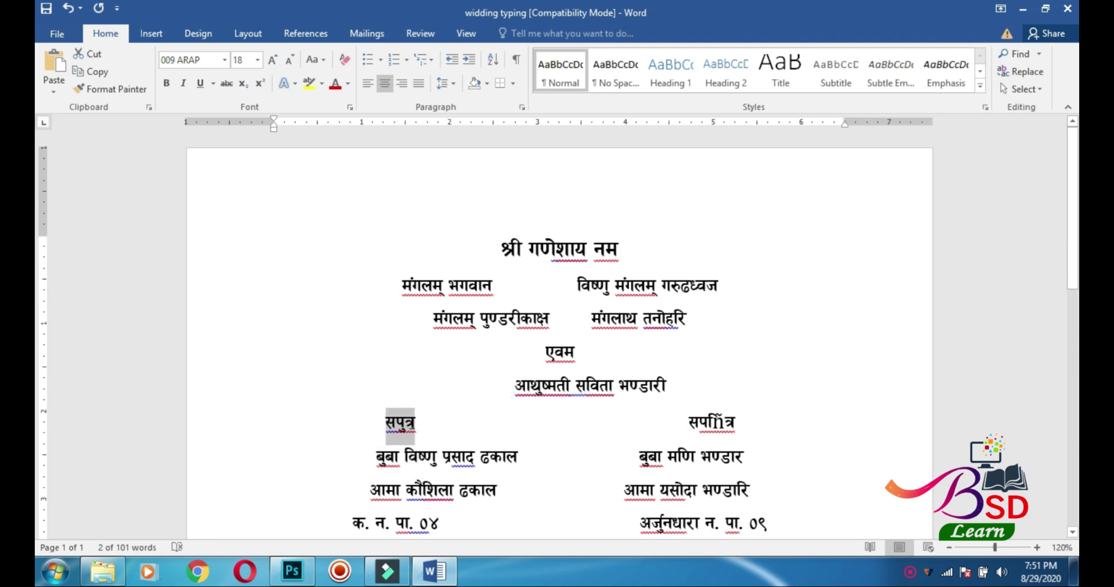
{"action": "right_click", "coordinate": [411, 426]}
{"action": "left_click", "coordinate": [440, 222]}
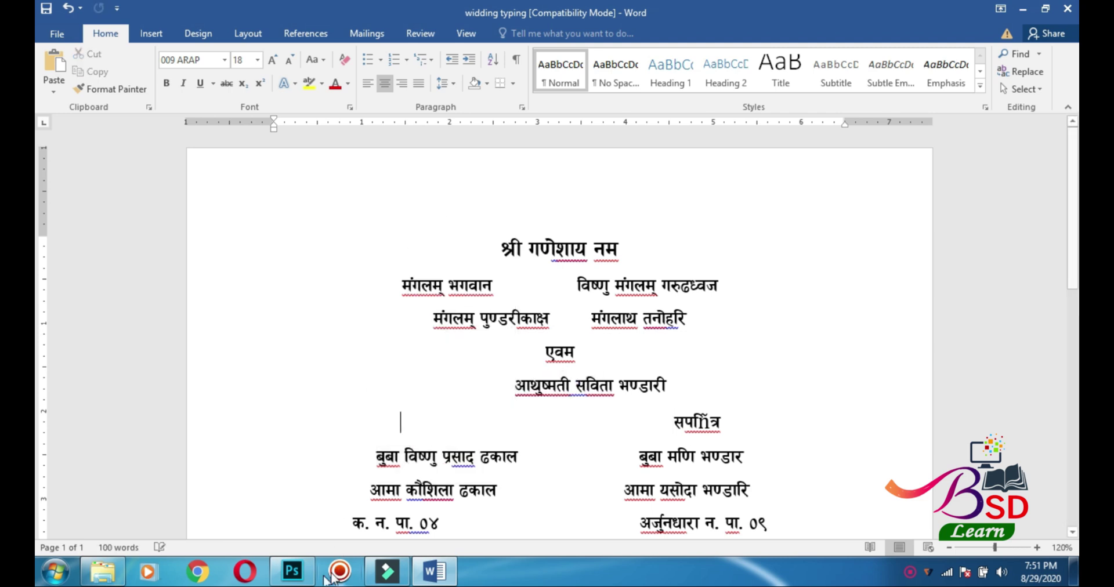
{"action": "left_click", "coordinate": [292, 572]}
{"action": "left_click", "coordinate": [62, 378]}
{"action": "left_click", "coordinate": [238, 376]}
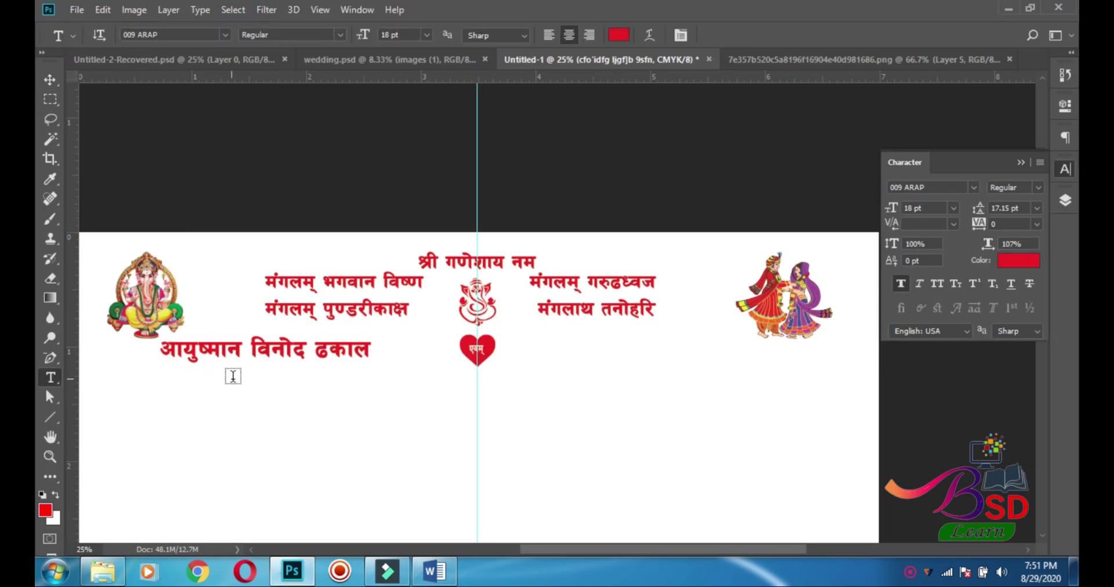
{"action": "key", "text": "ctrl+v"}
{"action": "left_click", "coordinate": [50, 79]}
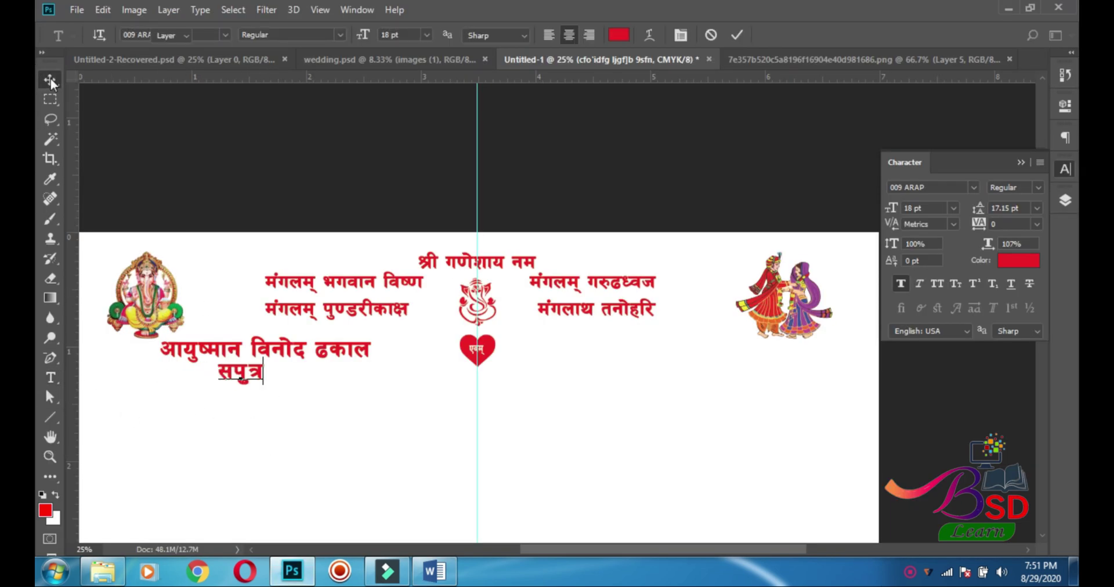
Cut the groom's father's name line from the Word document, paste it as new text in Photoshop and position it below "सपुत्र"
{"action": "left_click", "coordinate": [434, 572]}
{"action": "left_click_drag", "start_coordinate": [376, 457], "coordinate": [639, 460]}
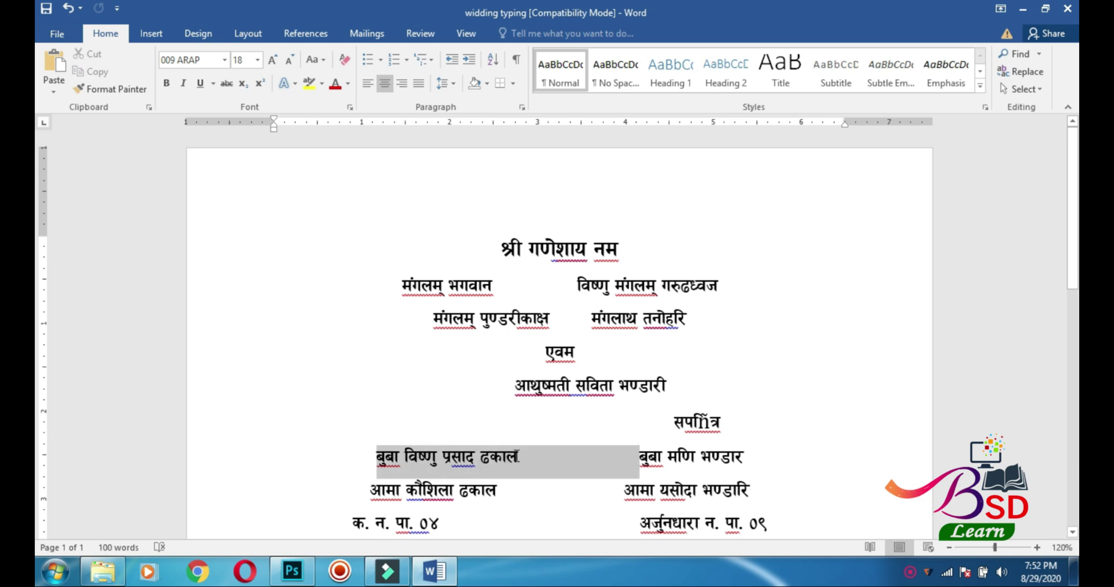
{"action": "key", "text": "alt+Tab"}
{"action": "left_click", "coordinate": [208, 413]}
{"action": "key", "text": "ctrl+v"}
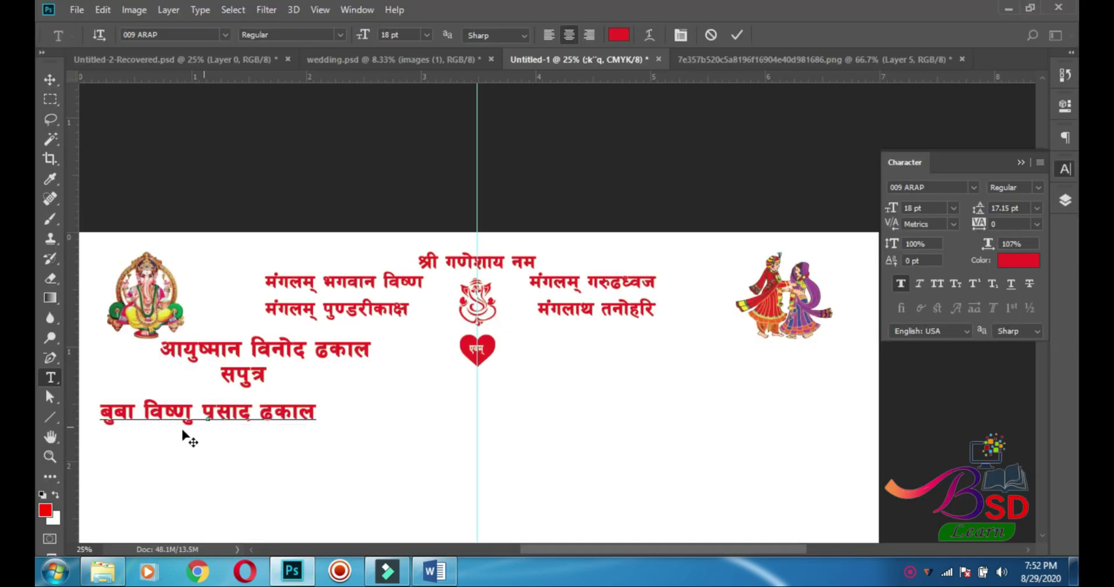
{"action": "left_click", "coordinate": [51, 80]}
{"action": "left_click_drag", "start_coordinate": [236, 423], "coordinate": [272, 410]}
Copy the groom's mother's name line from the Word document and paste it in Photoshop as a second line below the father's name
{"action": "key", "text": "alt+Tab"}
{"action": "left_click_drag", "start_coordinate": [369, 493], "coordinate": [624, 493]}
{"action": "key", "text": "alt+Tab"}
{"action": "key", "text": "t"}
{"action": "left_click", "coordinate": [351, 409]}
{"action": "key", "text": "Return"}
{"action": "key", "text": "ctrl+v"}
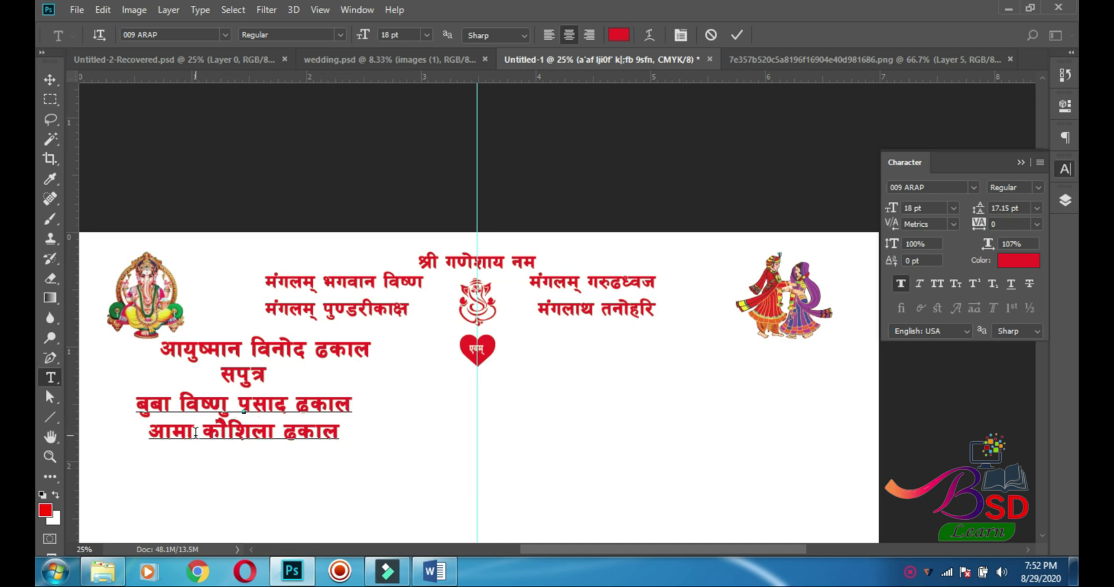
Left-align the two lines with the groom's parents' names and place them below "सपुत्र"
{"action": "triple_click", "coordinate": [180, 403]}
{"action": "key", "text": "ctrl+a"}
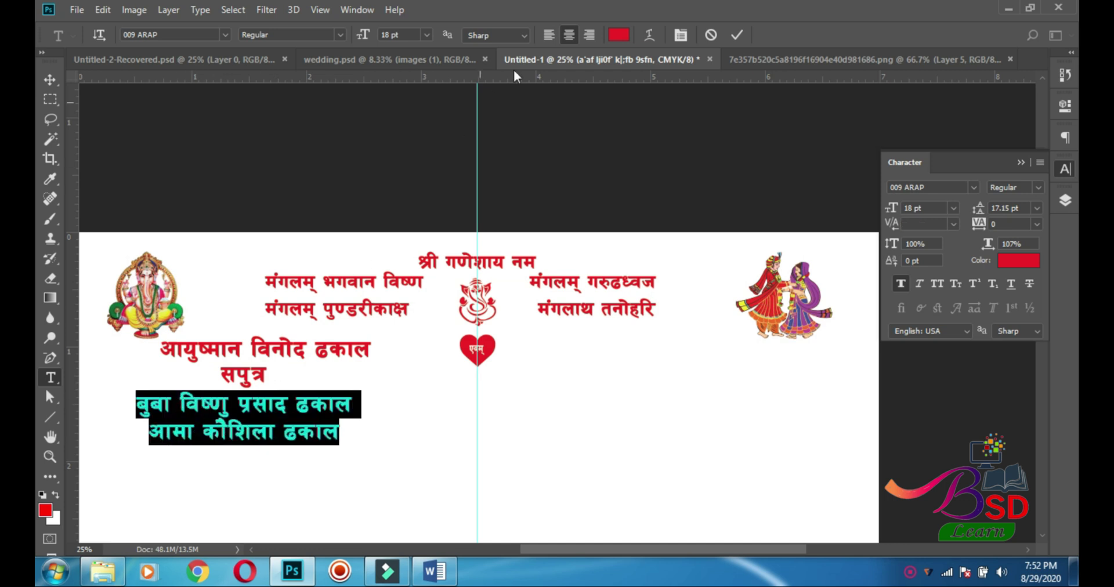
{"action": "left_click", "coordinate": [548, 35]}
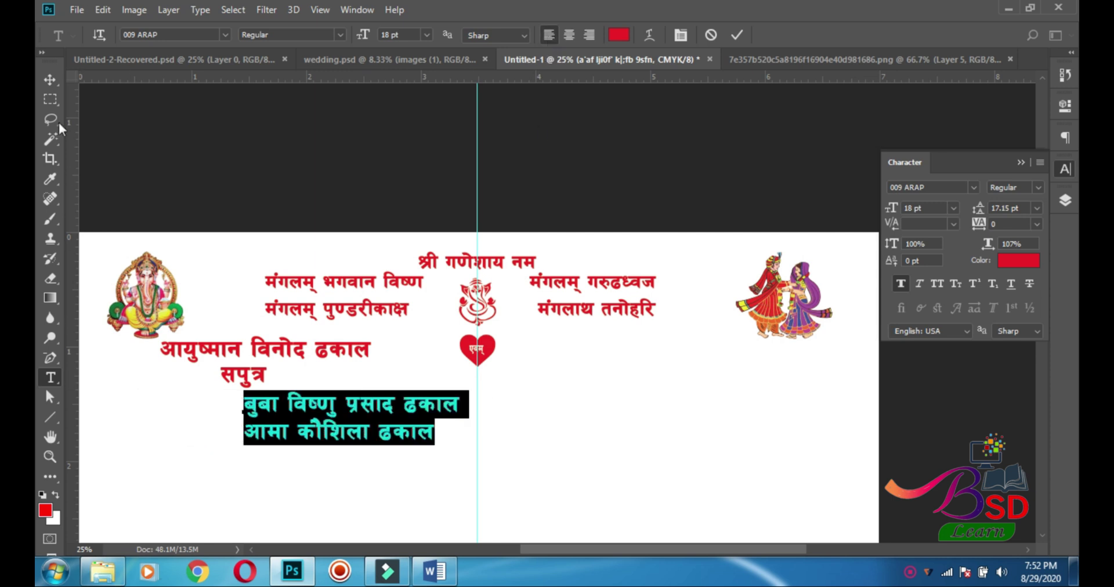
{"action": "left_click", "coordinate": [49, 79]}
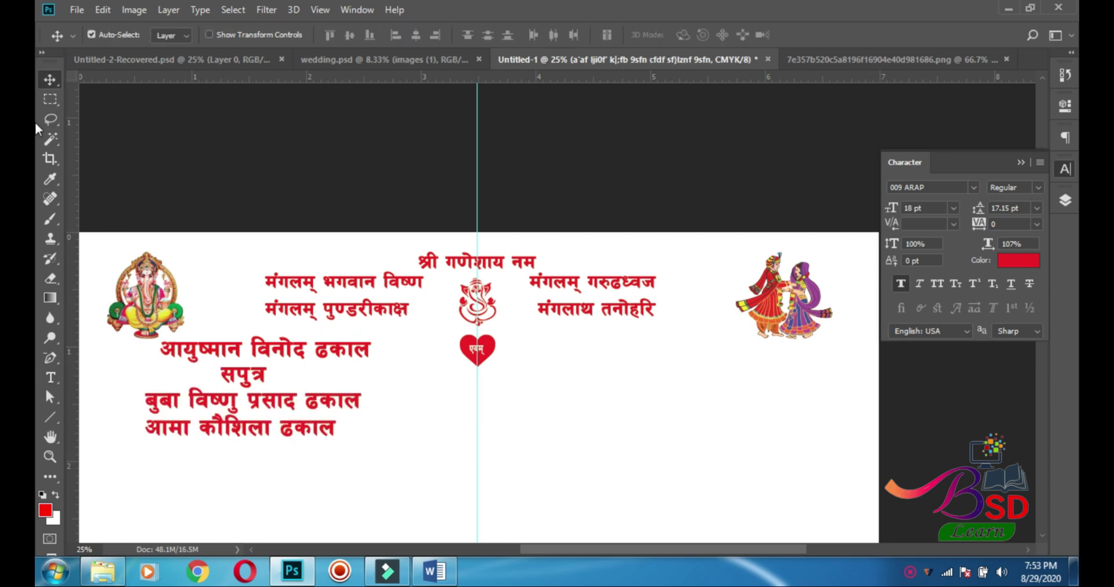
Select the groom's text lines and add a horizontal guide through the groom's name line, level with the heart
{"action": "left_click_drag", "start_coordinate": [395, 347], "coordinate": [152, 475]}
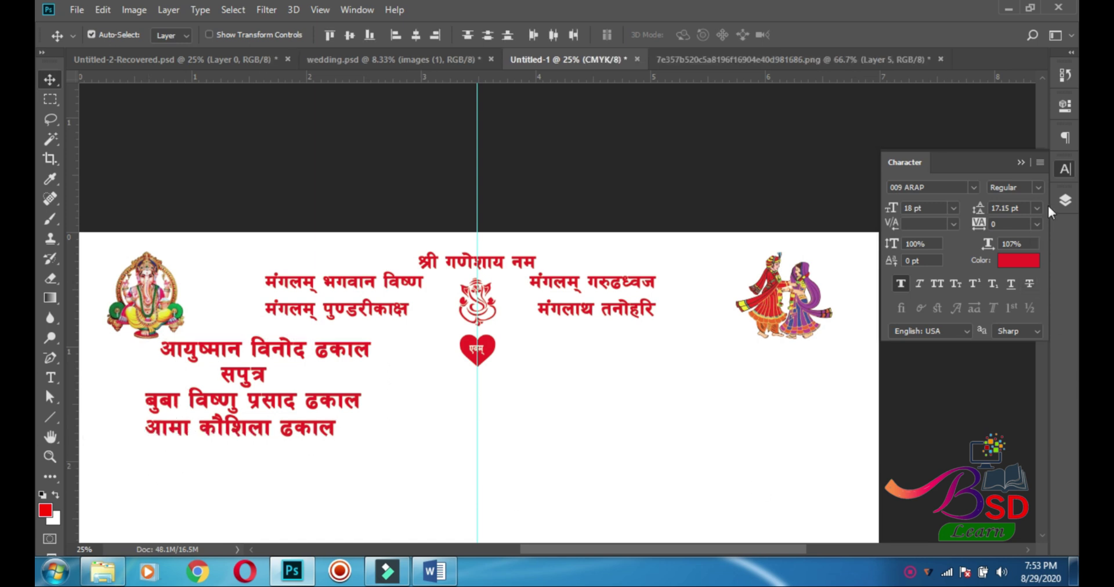
{"action": "left_click", "coordinate": [1020, 162]}
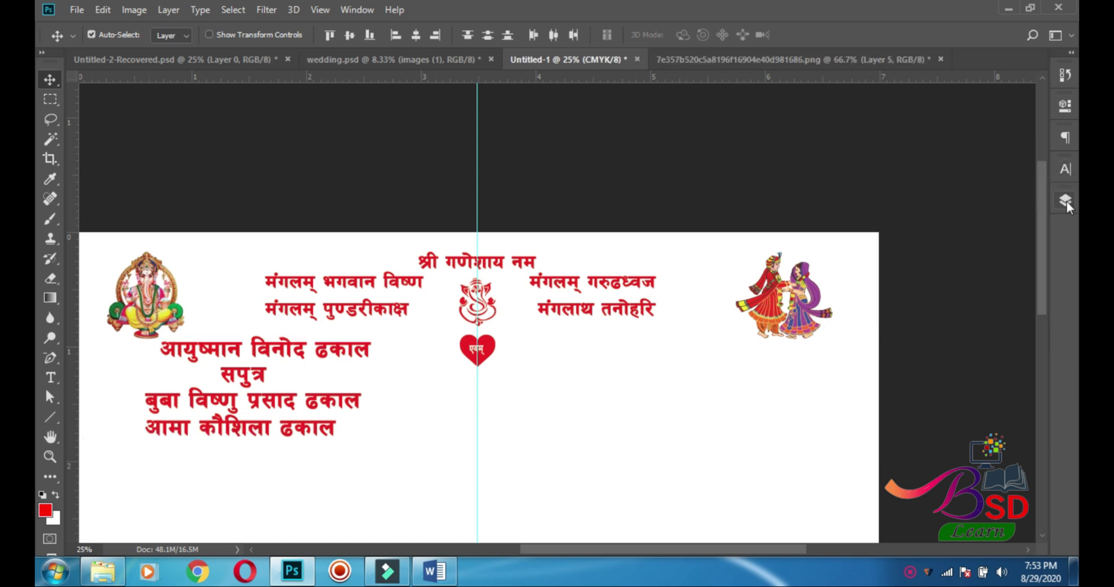
{"action": "left_click", "coordinate": [1065, 200]}
{"action": "left_click", "coordinate": [935, 425]}
{"action": "left_click_drag", "start_coordinate": [166, 77], "coordinate": [168, 347]}
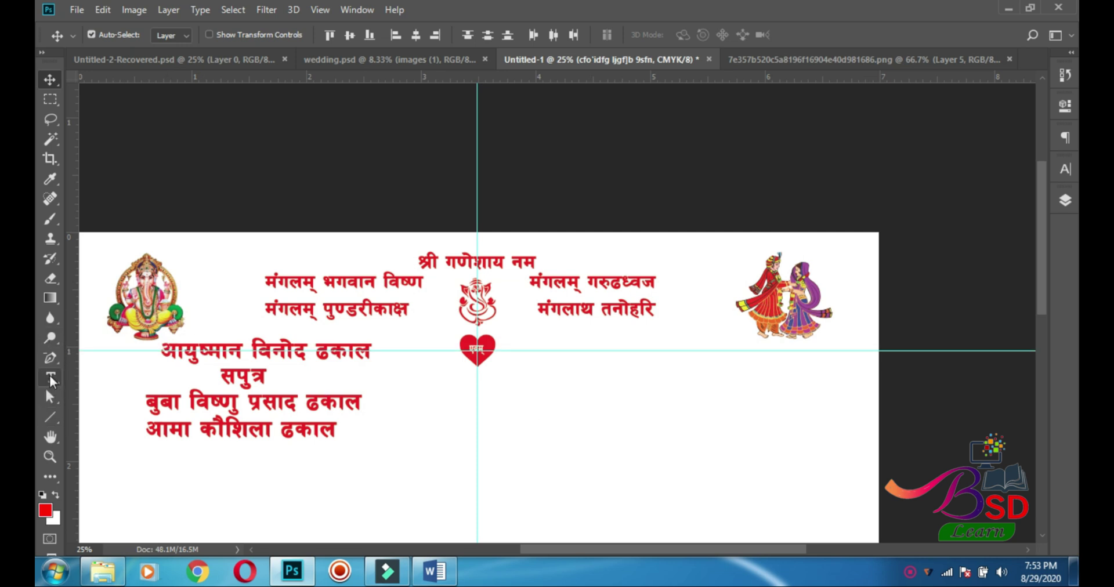
Copy the bride's name line from the Word document, paste it as new text on the horizontal guide and move it right of the heart
{"action": "left_click", "coordinate": [51, 377]}
{"action": "left_click", "coordinate": [556, 352]}
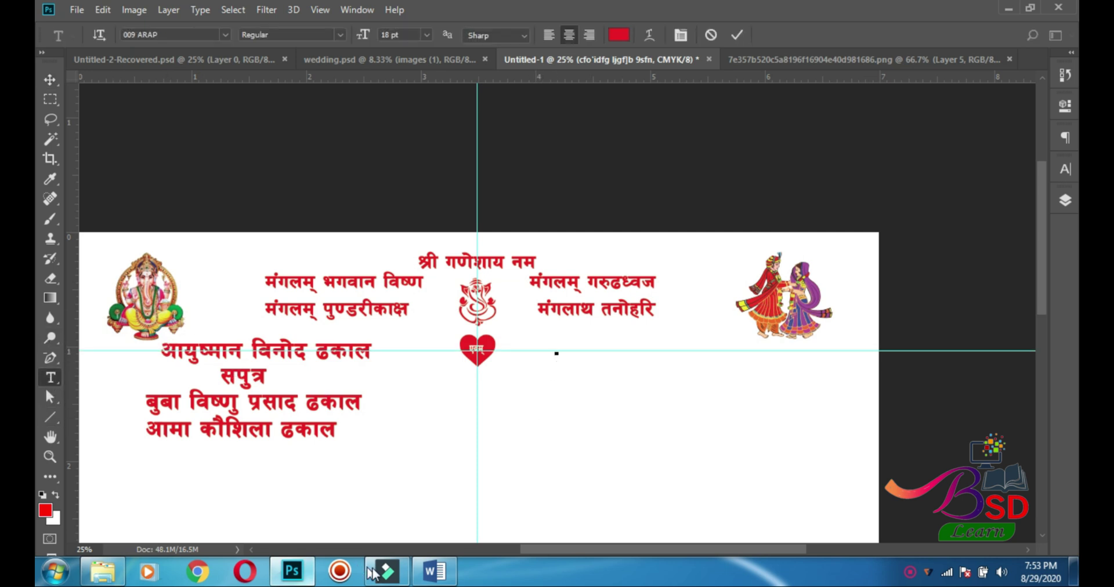
{"action": "left_click", "coordinate": [434, 572]}
{"action": "left_click_drag", "start_coordinate": [516, 385], "coordinate": [664, 391]}
{"action": "key", "text": "ctrl+c"}
{"action": "key", "text": "alt+Tab"}
{"action": "key", "text": "ctrl+v"}
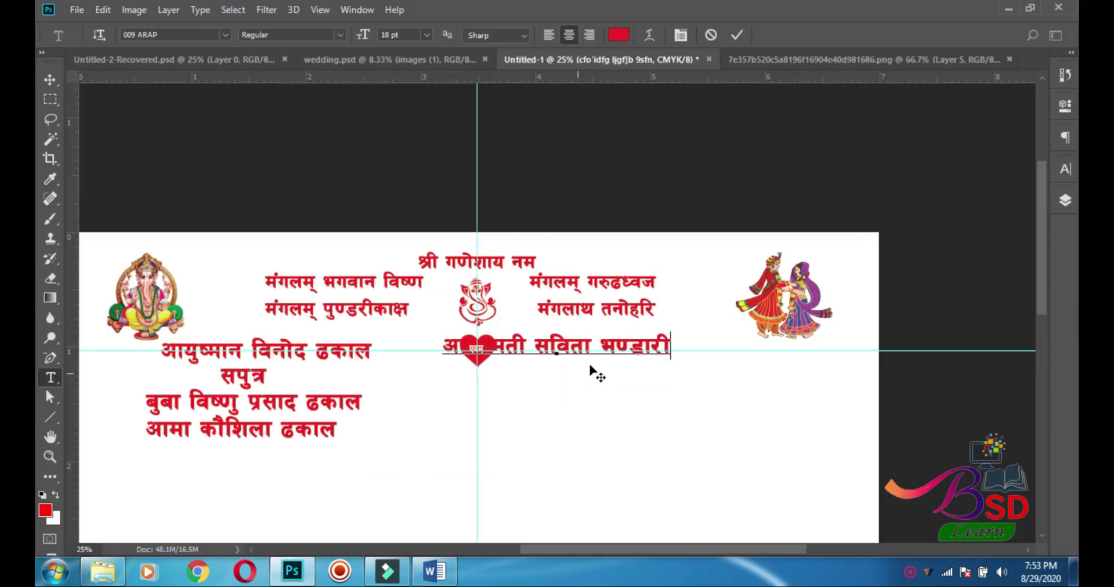
{"action": "left_click", "coordinate": [50, 79]}
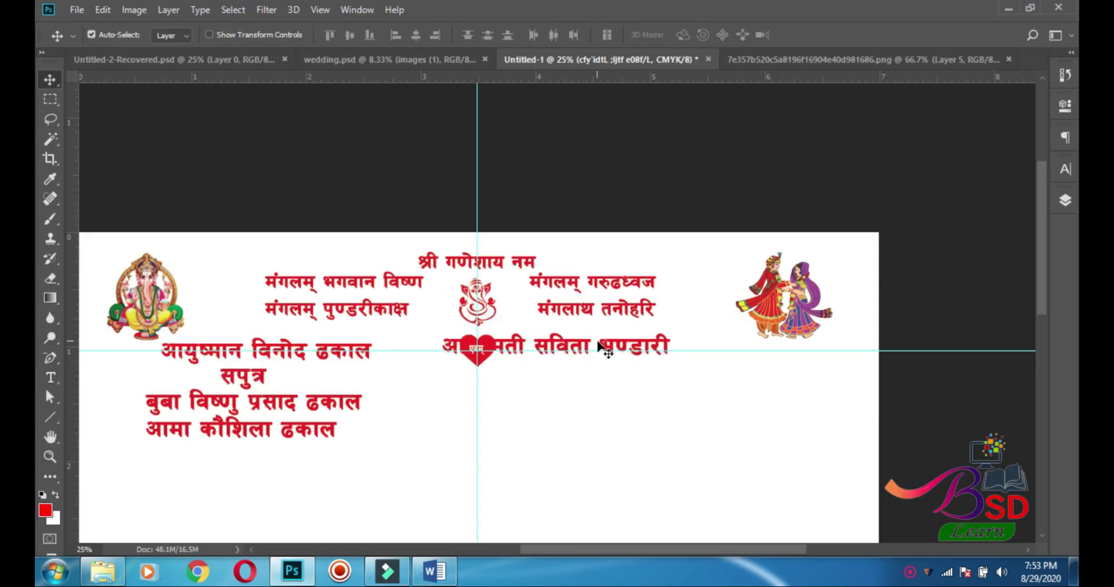
{"action": "left_click_drag", "start_coordinate": [581, 344], "coordinate": [646, 343]}
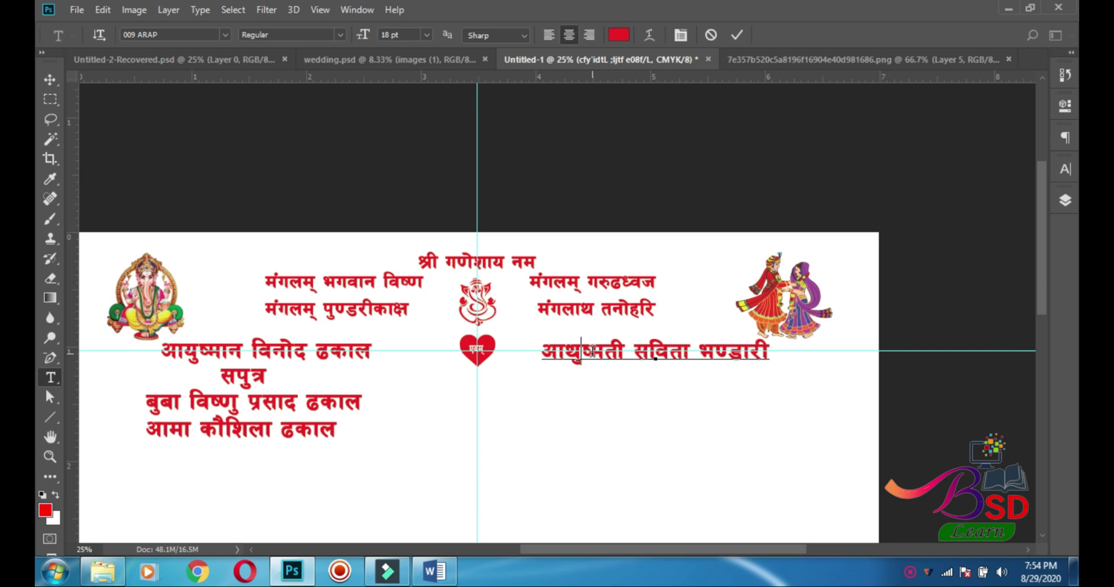
Correct the first word of the bride's name line to "आयुष्मती"
{"action": "key", "text": "BackSpace"}
{"action": "type", "text": "य"}
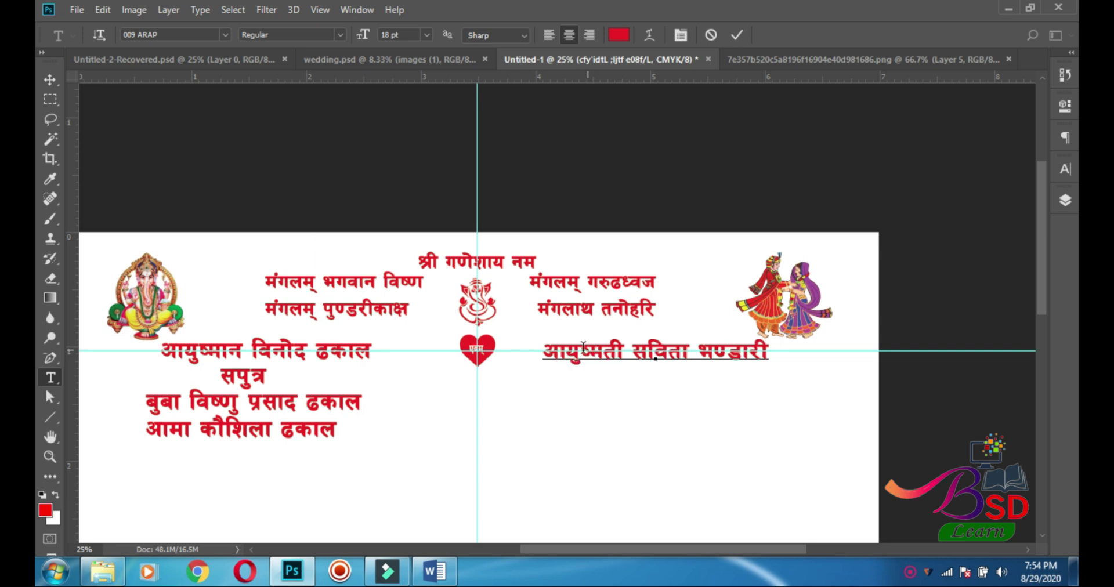
{"action": "left_click", "coordinate": [47, 84]}
Move the horizontal guide up above the name lines and shift the bride's name line slightly right
{"action": "left_click_drag", "start_coordinate": [394, 351], "coordinate": [407, 320]}
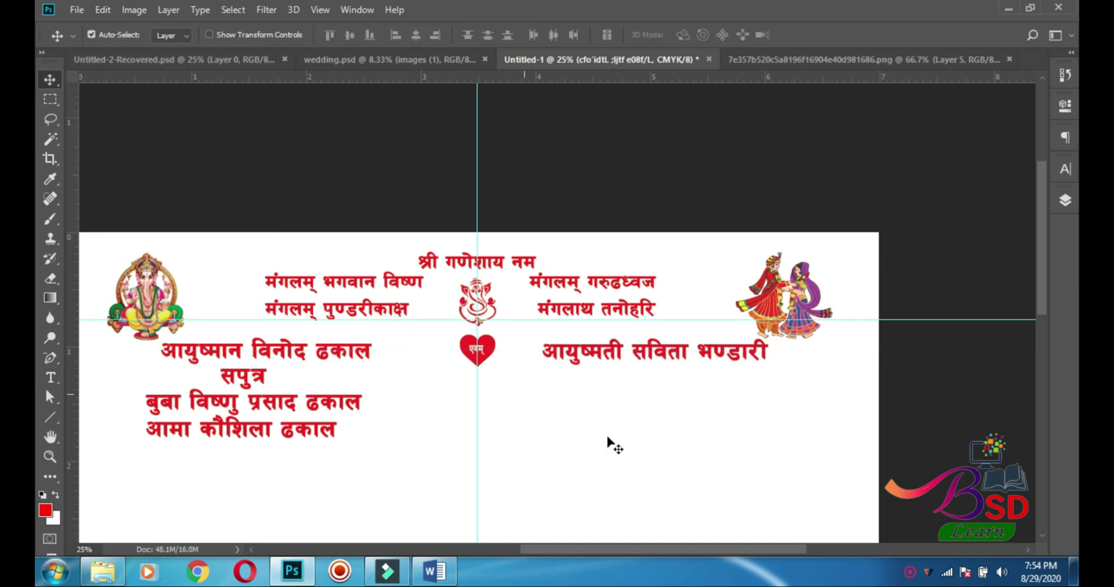
{"action": "left_click_drag", "start_coordinate": [722, 352], "coordinate": [740, 359]}
Copy the daughter-relation line from the Word document and paste it as new text below the bride's name in the Photoshop card
{"action": "left_click", "coordinate": [434, 571]}
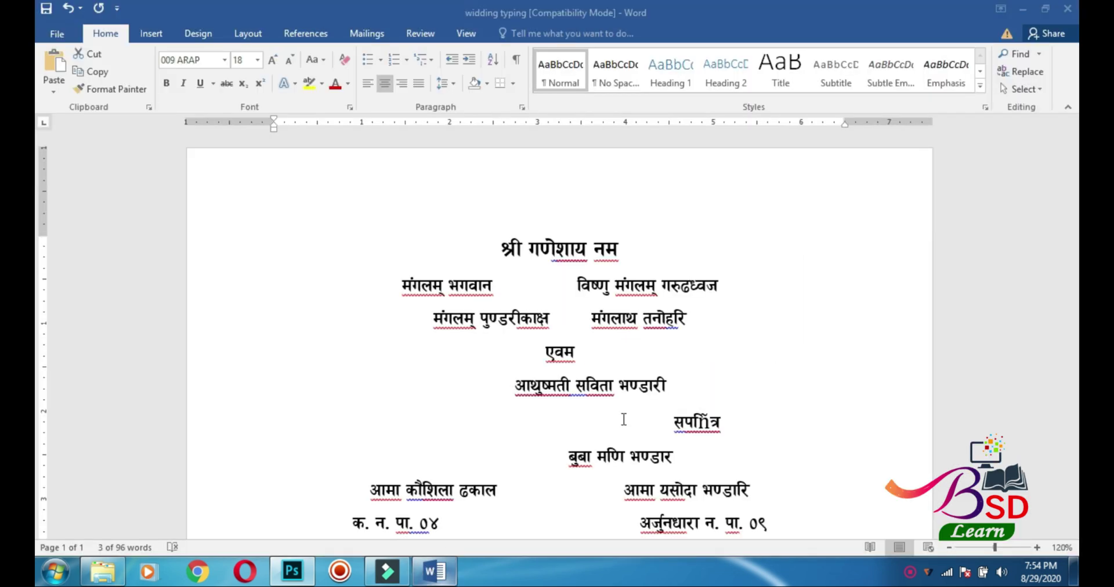
{"action": "triple_click", "coordinate": [604, 390]}
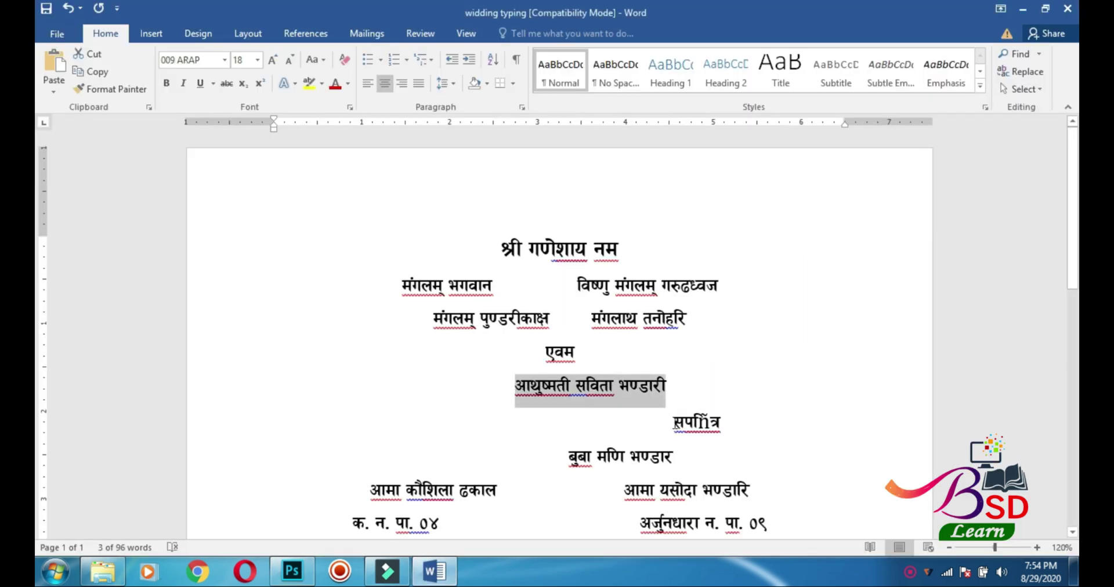
{"action": "double_click", "coordinate": [690, 423]}
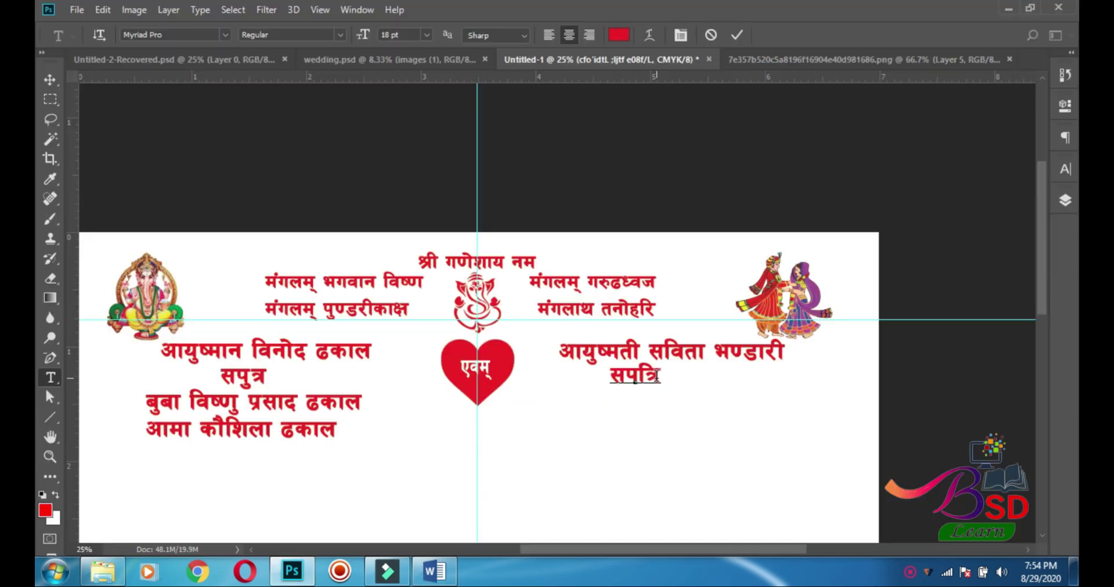
{"action": "left_click", "coordinate": [650, 380]}
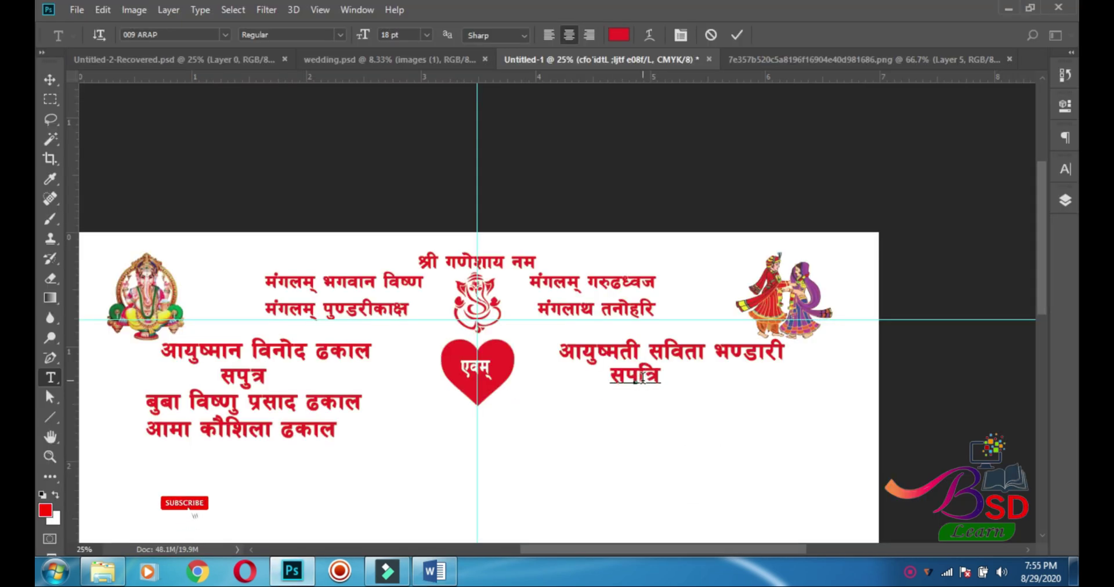
{"action": "type", "text": "'"}
{"action": "key", "text": "BackSpace"}
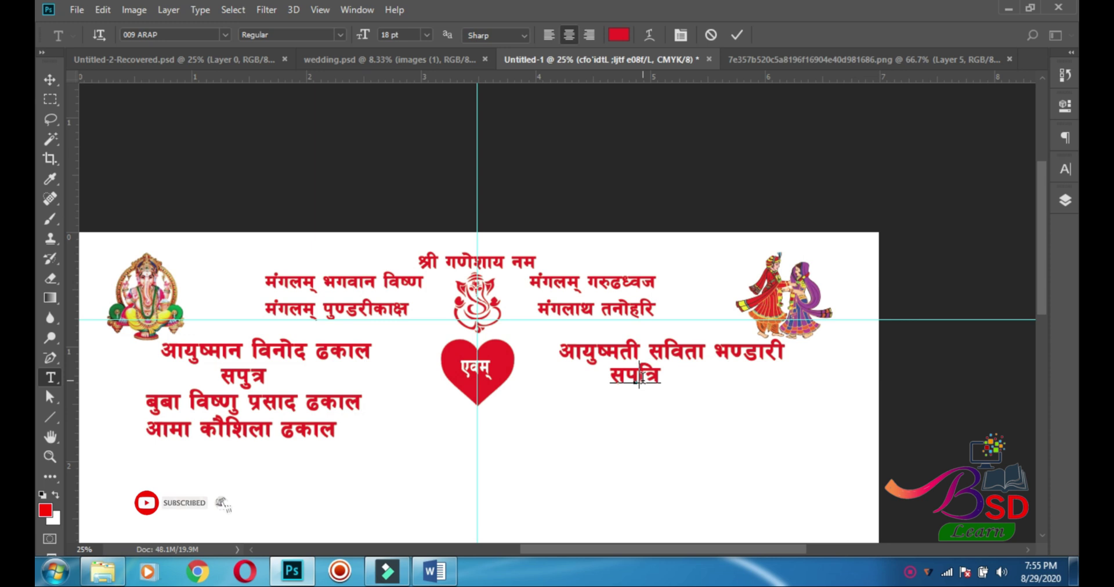
{"action": "key", "text": "ctrl+Return"}
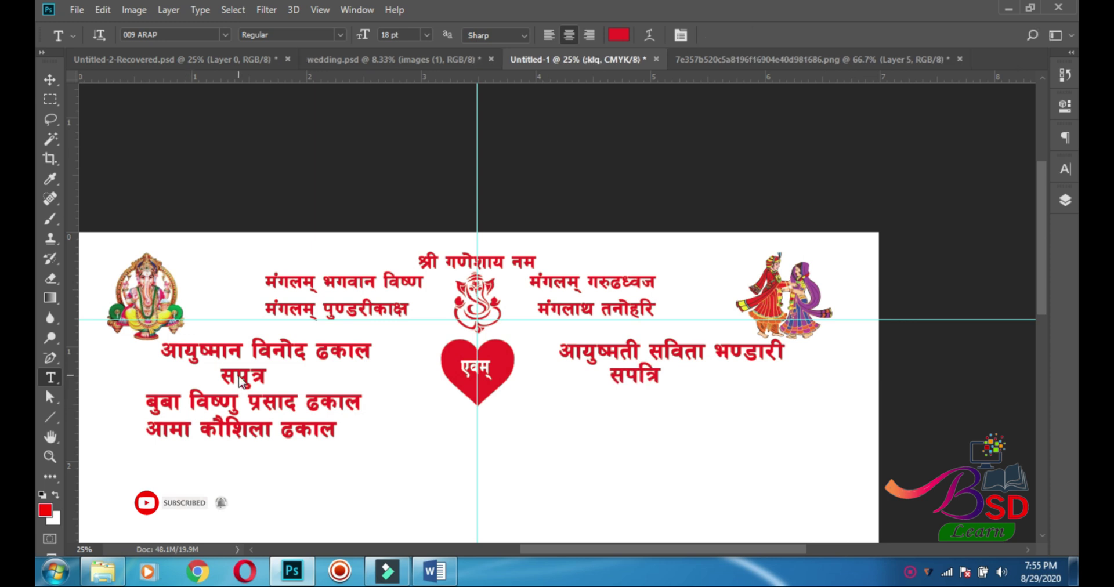
Correct the relation word to "सपुत्रि" using the groom's "सपुत्र" text, and shift it right under the bride's name
{"action": "left_click_drag", "start_coordinate": [237, 374], "coordinate": [250, 376]}
{"action": "key", "text": "ctrl+c"}
{"action": "left_click_drag", "start_coordinate": [625, 376], "coordinate": [689, 380]}
{"action": "key", "text": "ctrl+v"}
{"action": "left_click", "coordinate": [50, 80]}
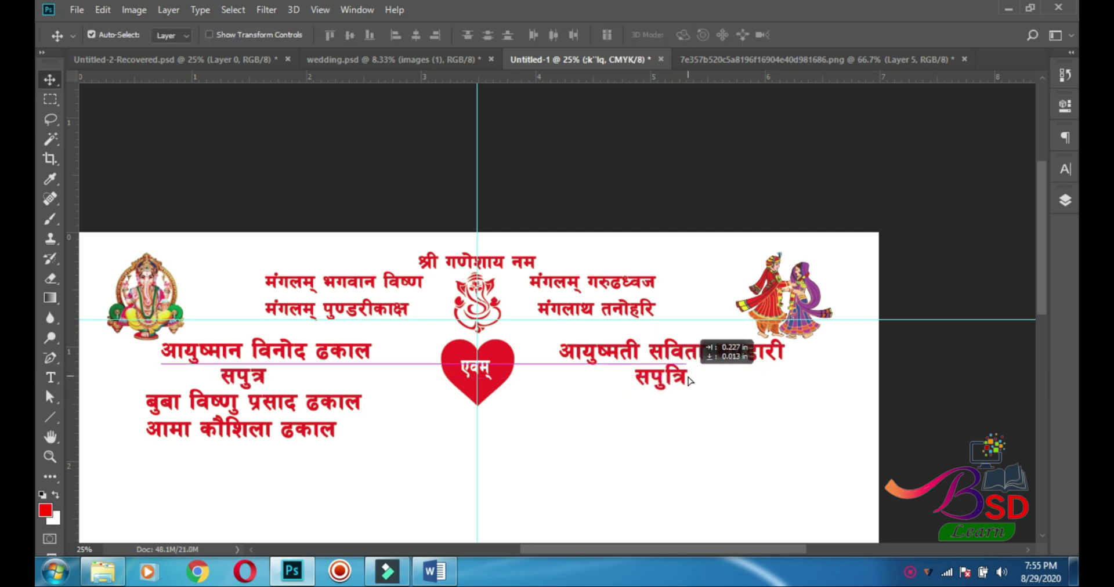
Copy the bride's father's line from the Word document and paste it as new text below "सपुत्रि"
{"action": "key", "text": "alt+Tab"}
{"action": "key", "text": "alt+Tab"}
{"action": "key", "text": "t"}
{"action": "left_click", "coordinate": [645, 399]}
{"action": "key", "text": "ctrl+v"}
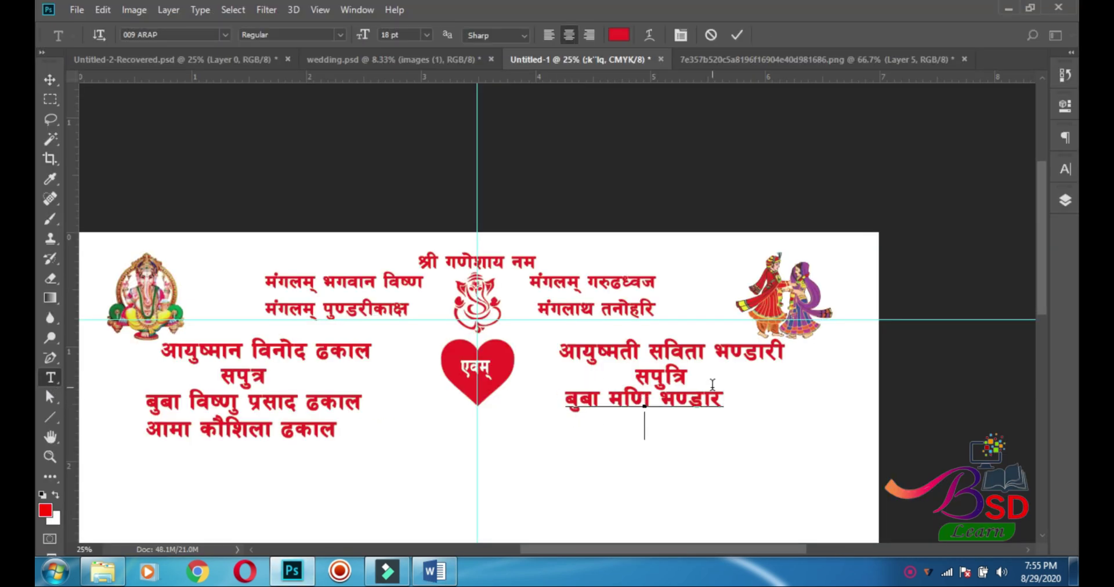
Copy the bride's mother's line from the Word document and paste it below the father's line in the card's text
{"action": "left_click", "coordinate": [434, 571]}
{"action": "left_click_drag", "start_coordinate": [626, 400], "coordinate": [752, 402]}
{"action": "key", "text": "ctrl+c"}
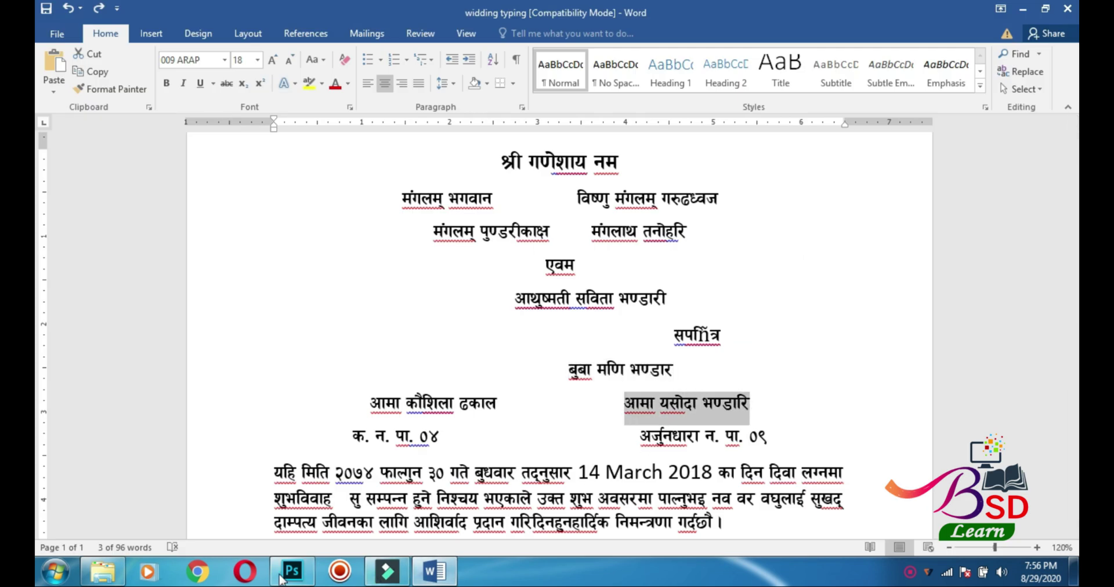
{"action": "left_click", "coordinate": [292, 571]}
{"action": "key", "text": "ctrl+v"}
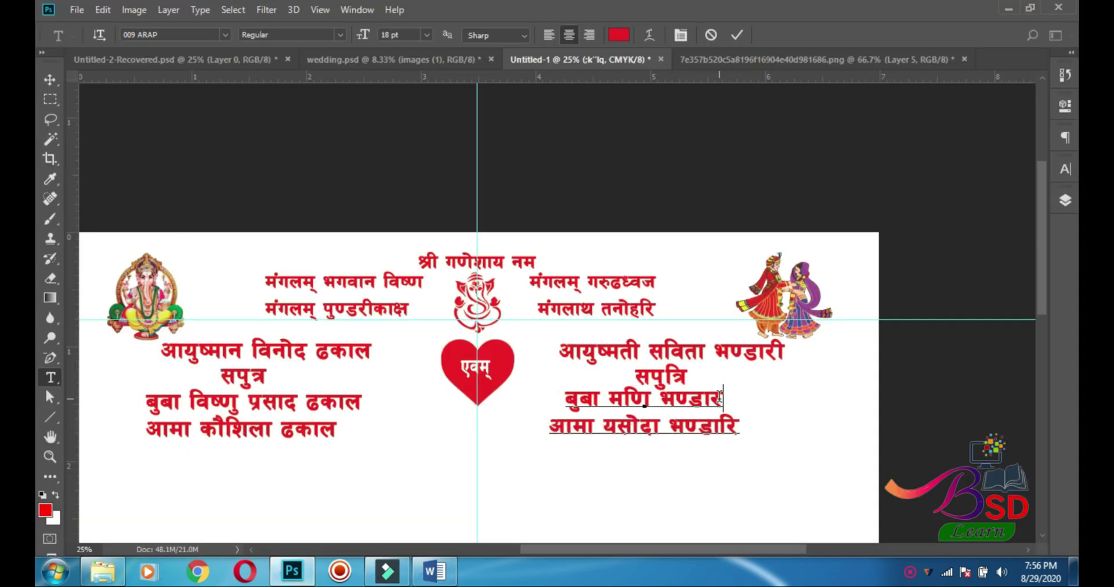
Correct the surname endings in the bride's father's and mother's lines to the long "ी" vowel
{"action": "type", "text": "L"}
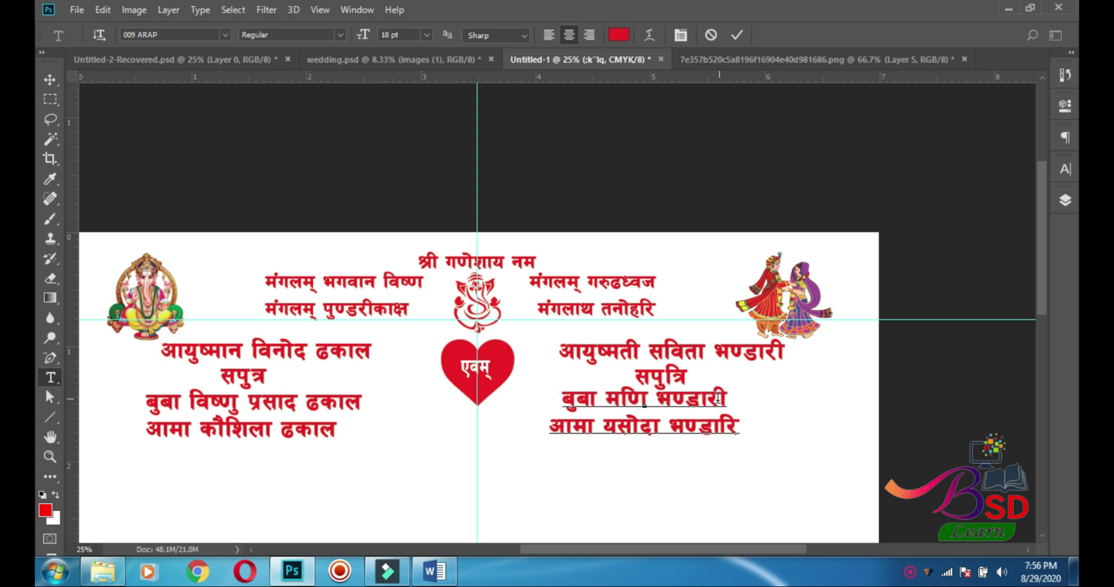
{"action": "key", "text": "BackSpace"}
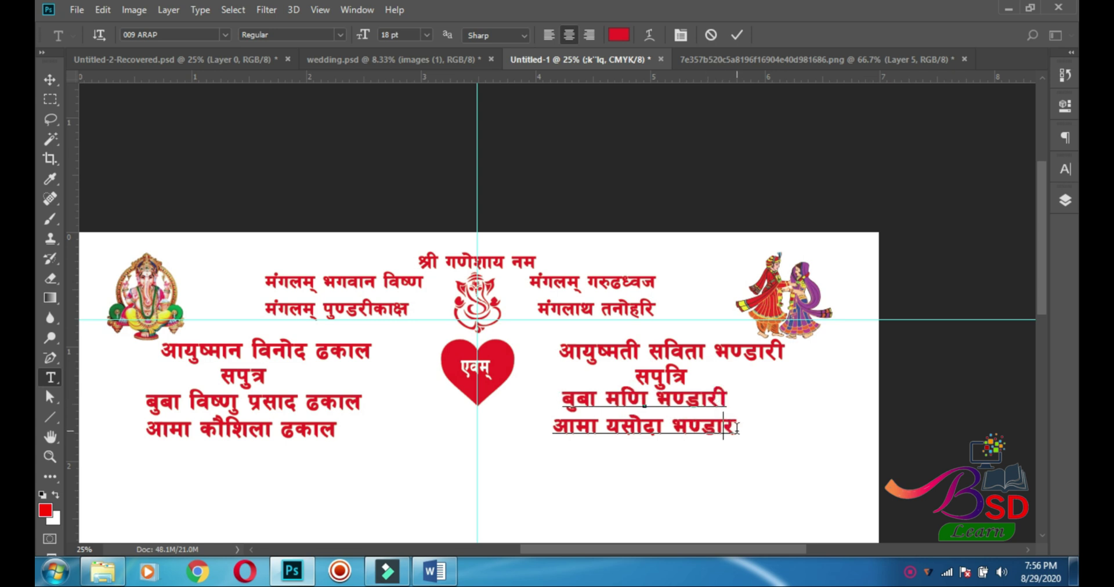
{"action": "left_click", "coordinate": [737, 429]}
{"action": "left_click", "coordinate": [50, 79]}
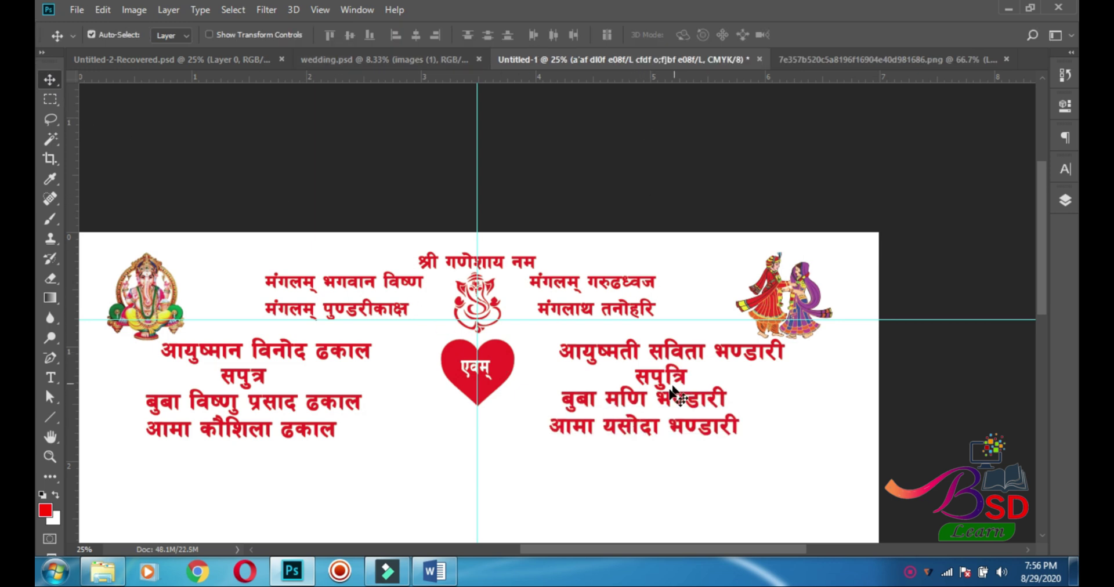
Left-align the bride's parents' lines and move them left beneath the bride's name
{"action": "left_click", "coordinate": [1065, 76]}
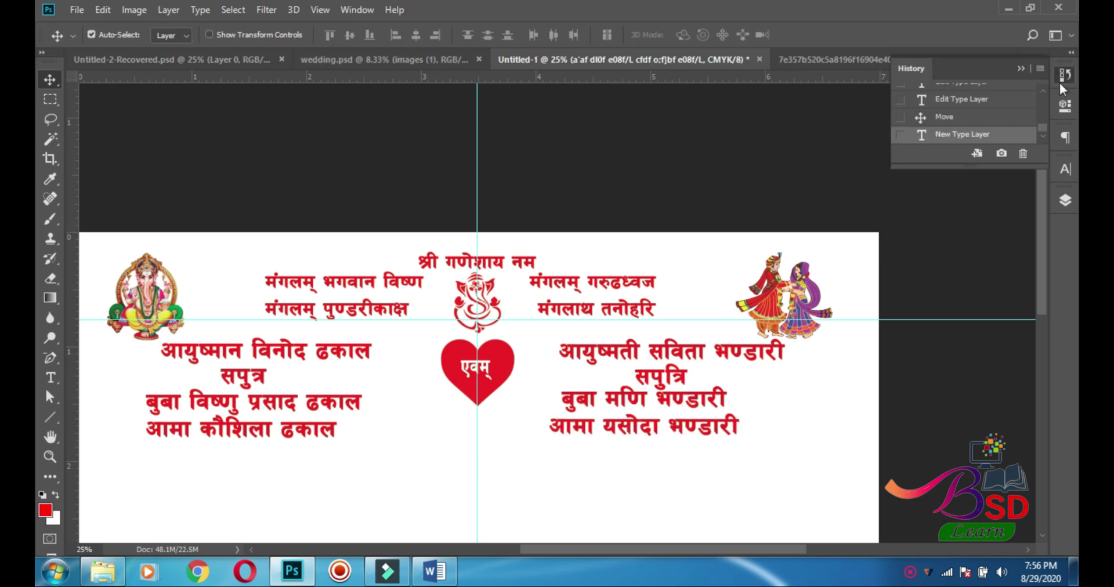
{"action": "left_click", "coordinate": [1066, 106]}
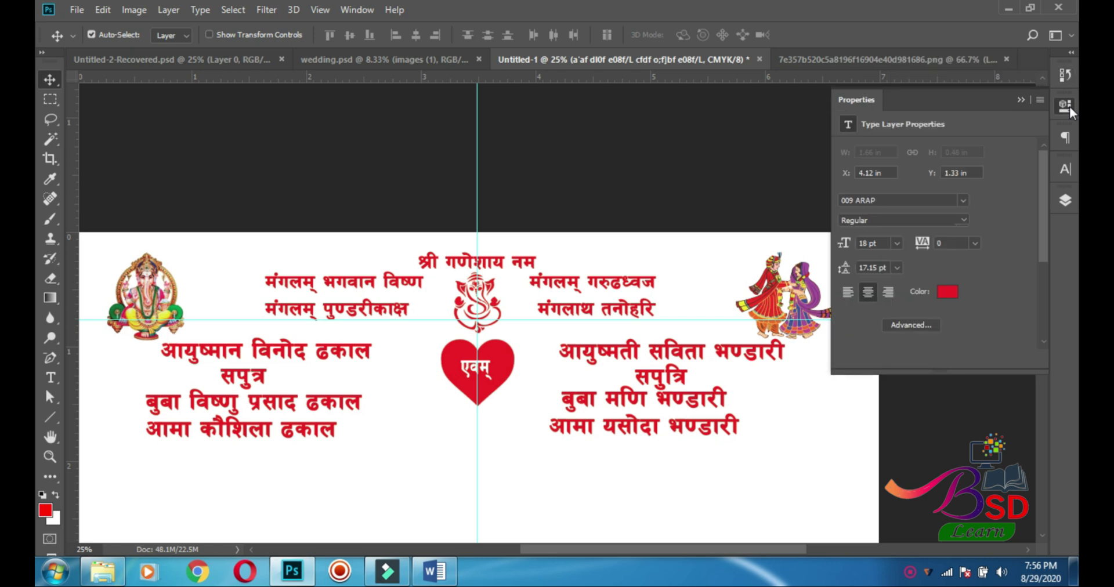
{"action": "left_click", "coordinate": [849, 291]}
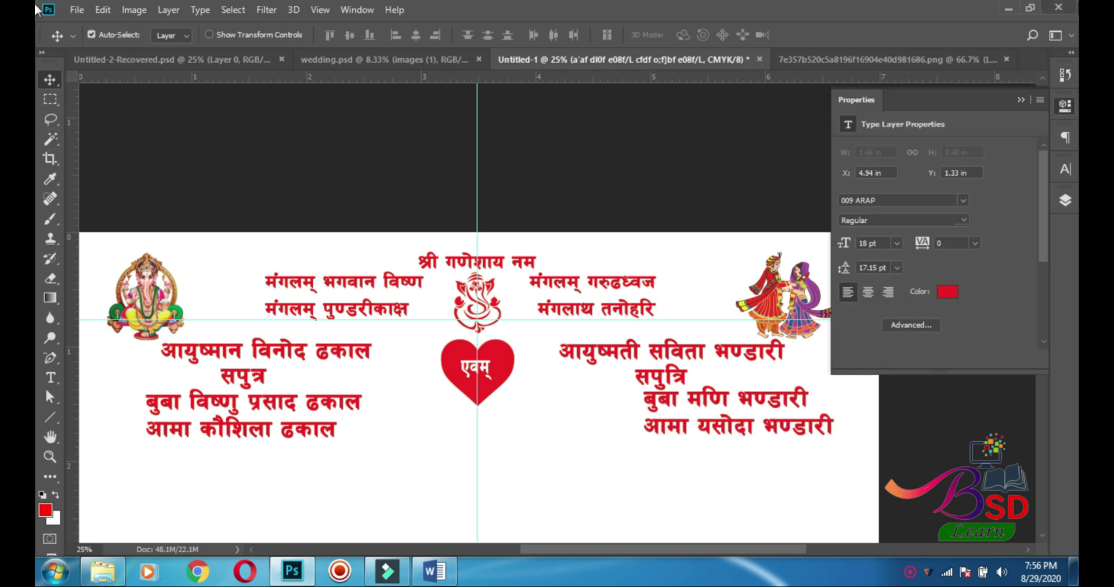
{"action": "left_click", "coordinate": [1024, 99]}
{"action": "left_click_drag", "start_coordinate": [753, 410], "coordinate": [682, 406]}
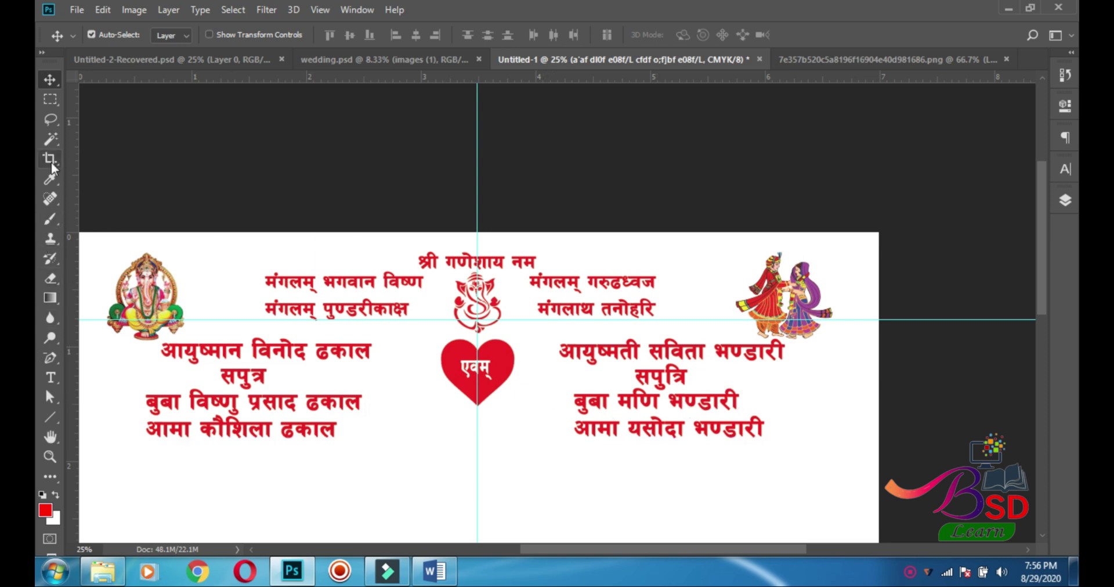
Select the bride's text lines, link their layers and put them in a group
{"action": "left_click_drag", "start_coordinate": [798, 451], "coordinate": [594, 358]}
{"action": "left_click", "coordinate": [1061, 198]}
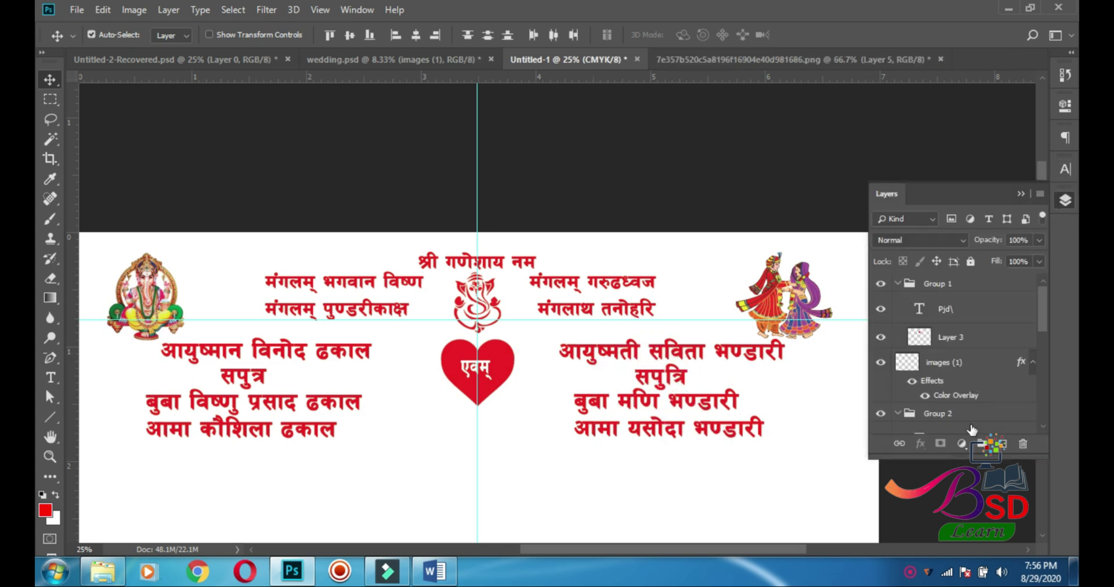
{"action": "scroll", "coordinate": [1043, 333], "scroll_direction": "up", "scroll_amount": 2}
{"action": "scroll", "coordinate": [1043, 353], "scroll_direction": "down", "scroll_amount": 2}
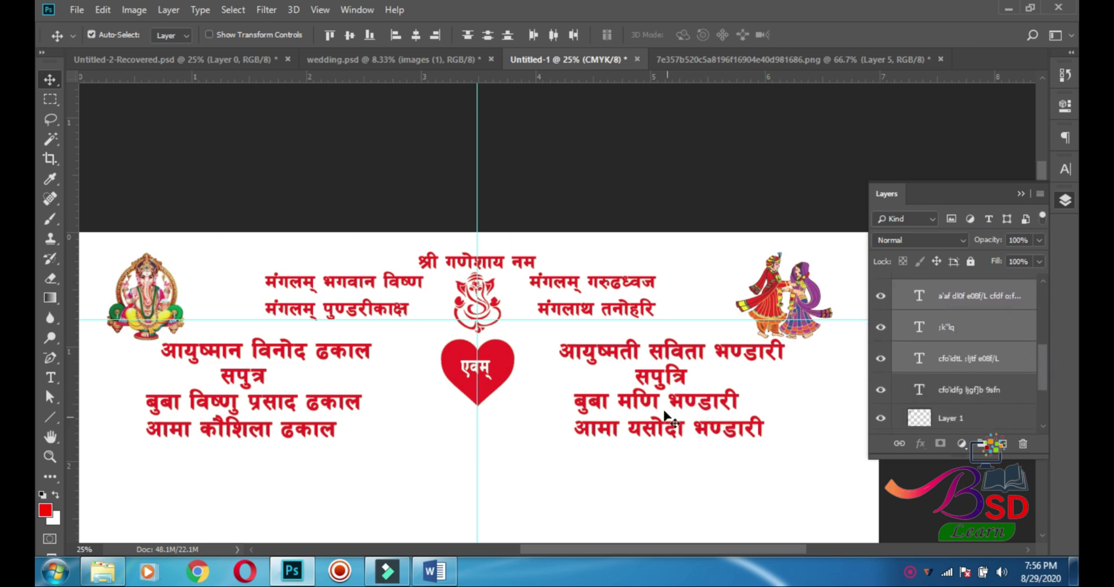
{"action": "left_click", "coordinate": [901, 445]}
{"action": "key", "text": "ctrl+g"}
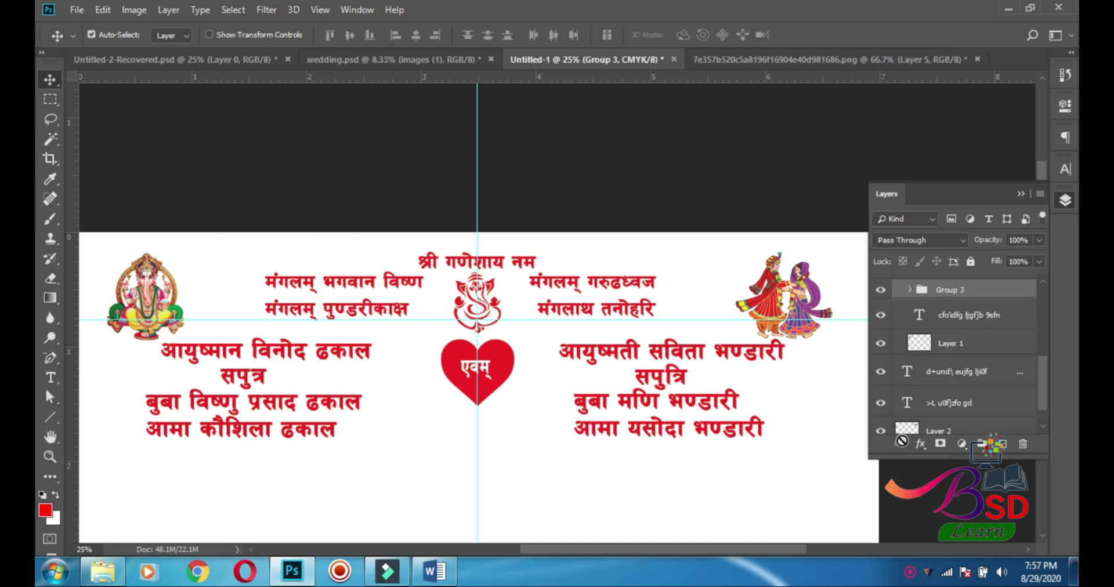
Bring the "शुभ विवाह" artwork from the PNG document onto the centre guide below the heart, and shift the Ganesha picture toward the card's upper-left corner
{"action": "key", "text": "ctrl+minus"}
{"action": "left_click", "coordinate": [802, 58]}
{"action": "left_click_drag", "start_coordinate": [638, 317], "coordinate": [538, 141]}
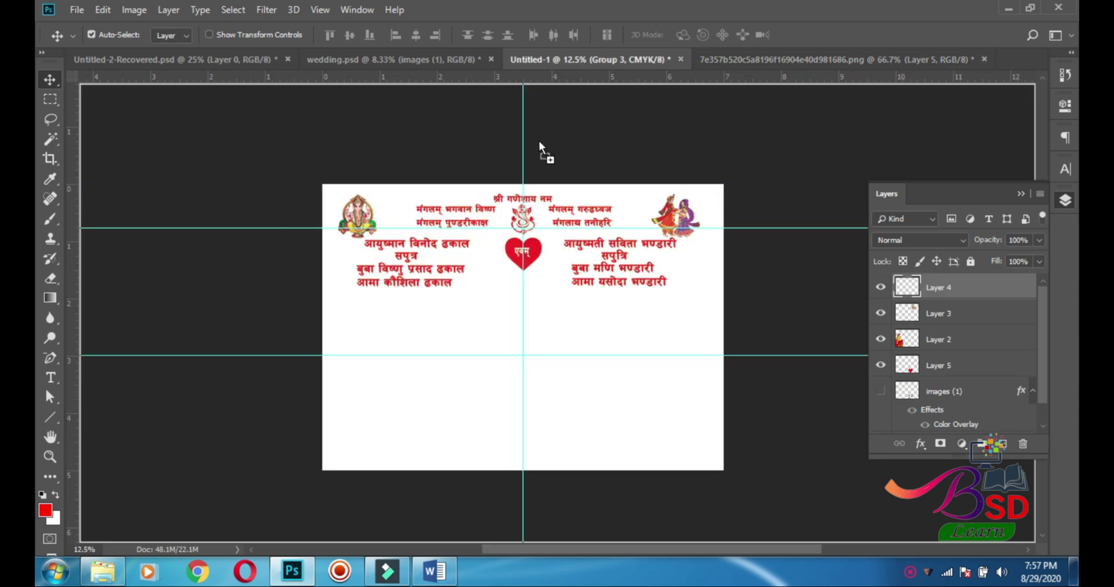
{"action": "left_click_drag", "start_coordinate": [507, 427], "coordinate": [521, 320]}
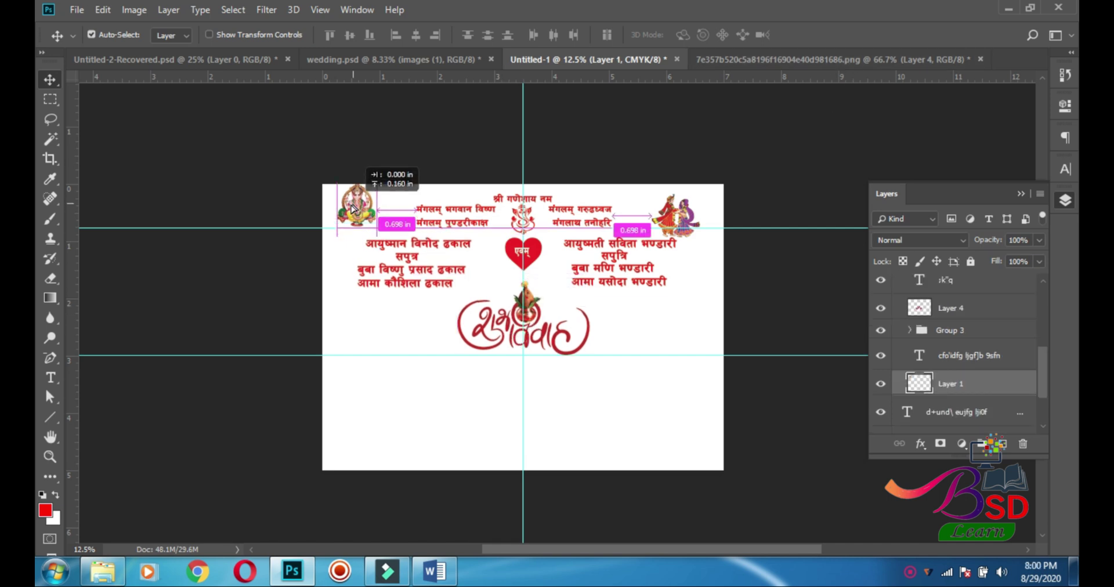
{"action": "left_click_drag", "start_coordinate": [359, 171], "coordinate": [348, 169]}
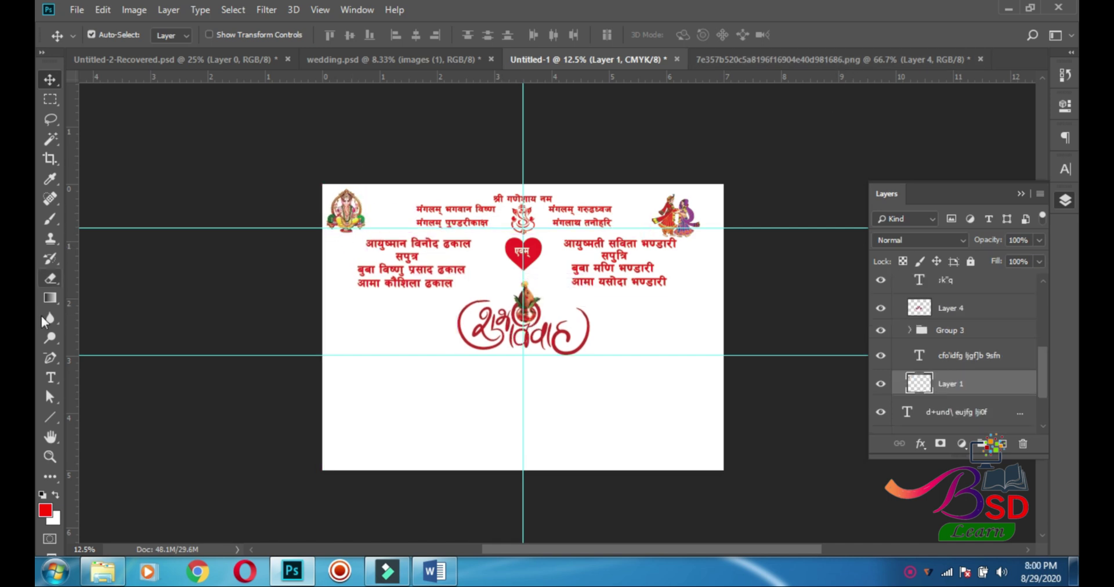
Link the groom's text layers and move the block down and slightly left on the card
{"action": "left_click", "coordinate": [50, 100]}
{"action": "left_click", "coordinate": [51, 82]}
{"action": "left_click_drag", "start_coordinate": [355, 242], "coordinate": [449, 286]}
{"action": "left_click", "coordinate": [899, 444]}
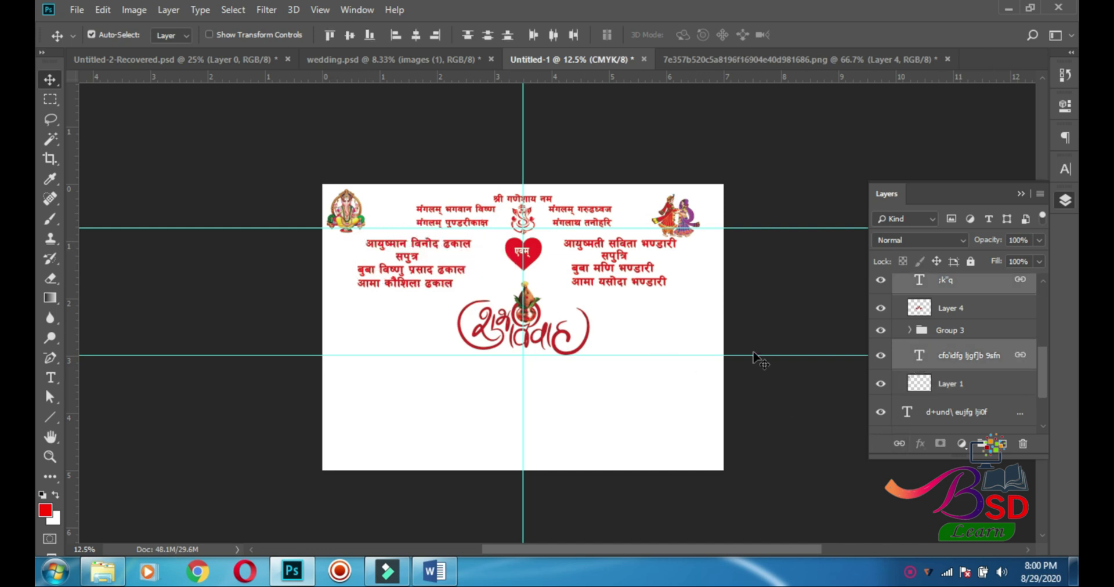
{"action": "left_click_drag", "start_coordinate": [423, 244], "coordinate": [411, 267]}
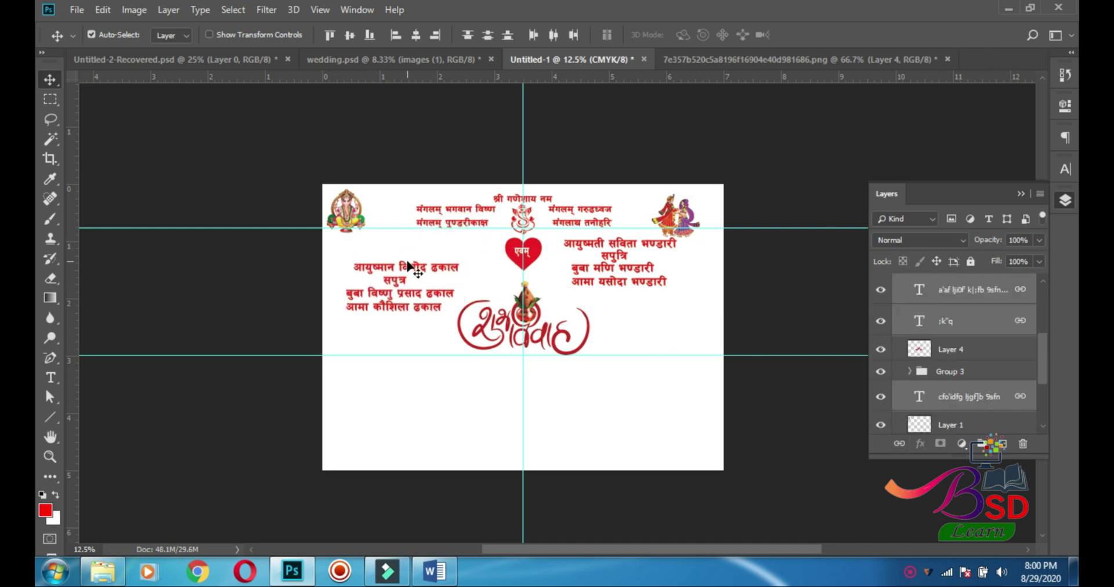
Move the bride's text lines slightly down and right, and raise the "शुभ विवाह" artwork to meet the heart
{"action": "left_click_drag", "start_coordinate": [603, 270], "coordinate": [612, 287]}
{"action": "left_click", "coordinate": [531, 302]}
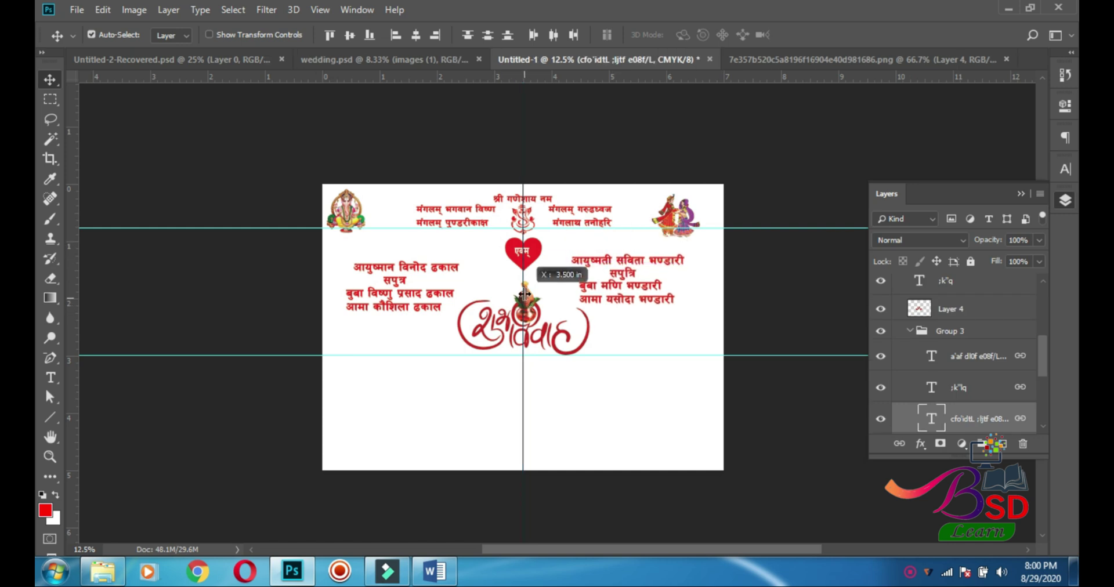
{"action": "left_click_drag", "start_coordinate": [531, 302], "coordinate": [529, 293]}
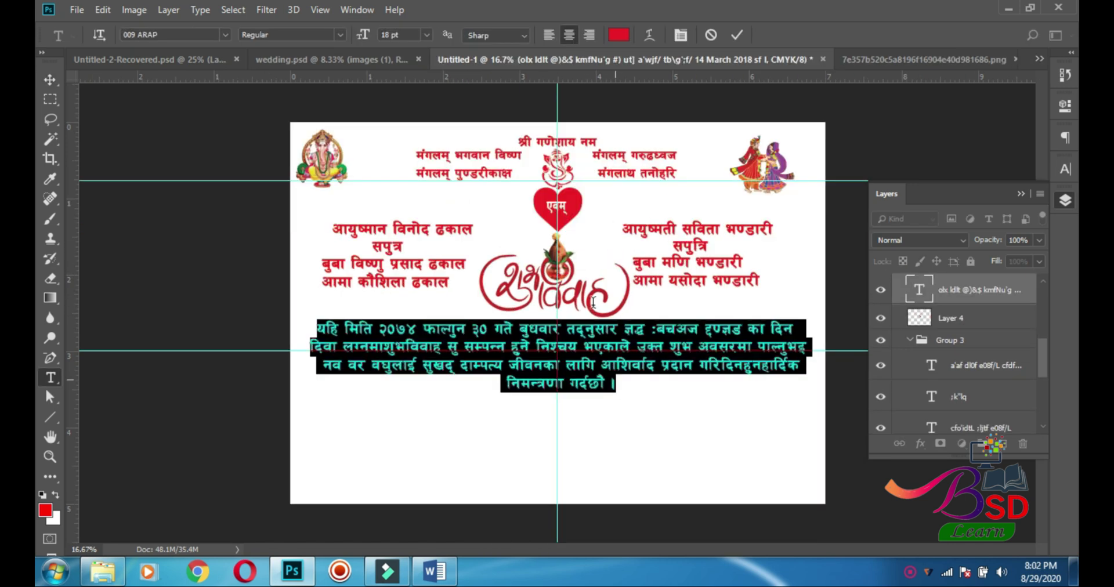
Left-align the invitation paragraph and move it left so it spans the card below the artwork
{"action": "left_click", "coordinate": [548, 35]}
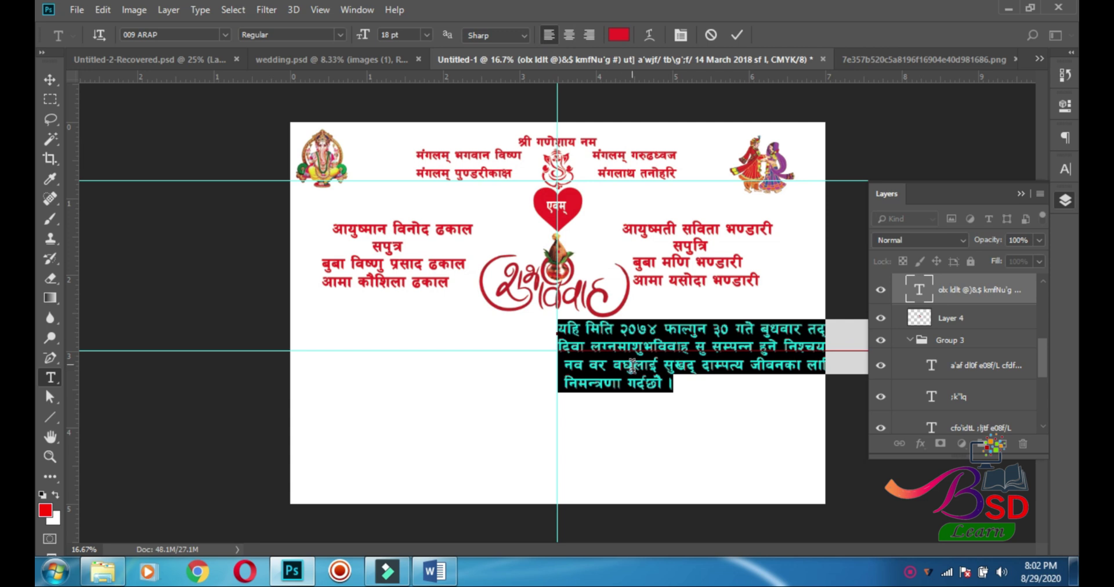
{"action": "left_click", "coordinate": [50, 80]}
{"action": "left_click_drag", "start_coordinate": [671, 349], "coordinate": [424, 345]}
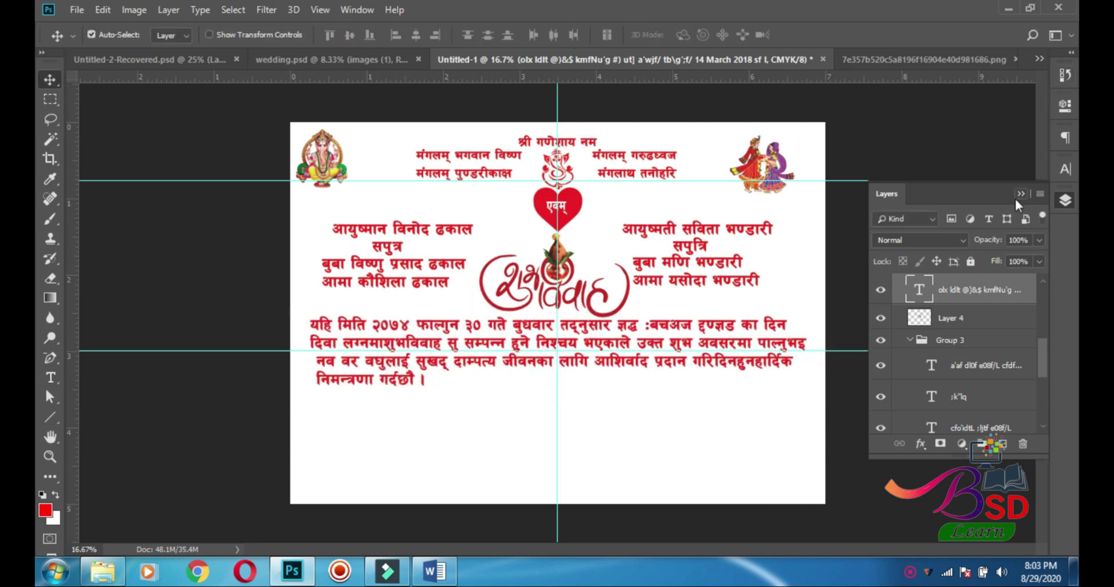
Centre-align the invitation paragraph, position it across the card below the artwork and correct its date to "14 March 2018"
{"action": "left_click", "coordinate": [1067, 107]}
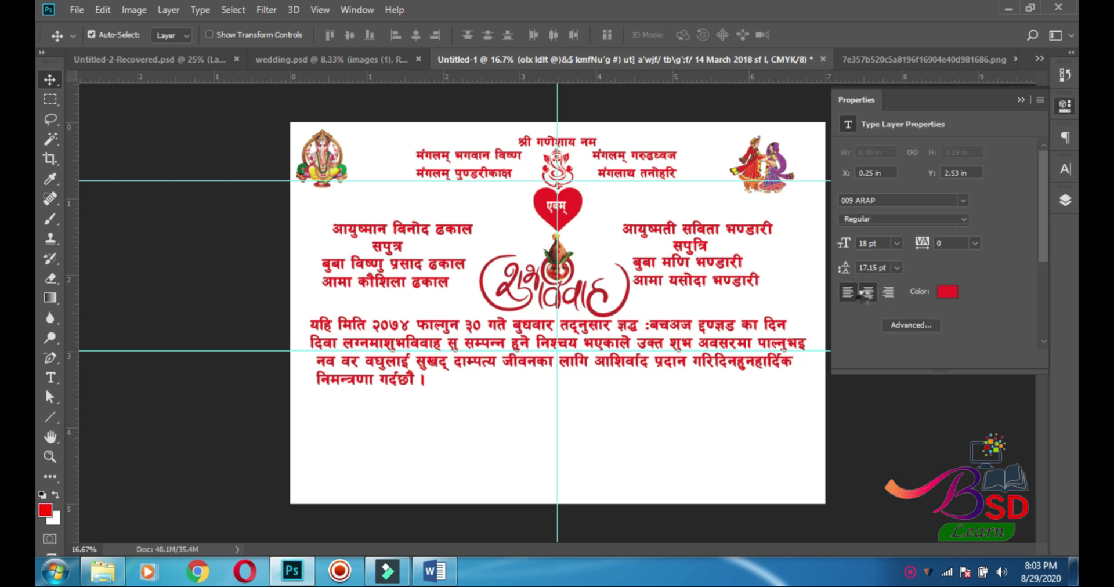
{"action": "left_click", "coordinate": [868, 292]}
{"action": "left_click_drag", "start_coordinate": [490, 347], "coordinate": [747, 344]}
{"action": "left_click", "coordinate": [51, 376]}
{"action": "left_click", "coordinate": [341, 350]}
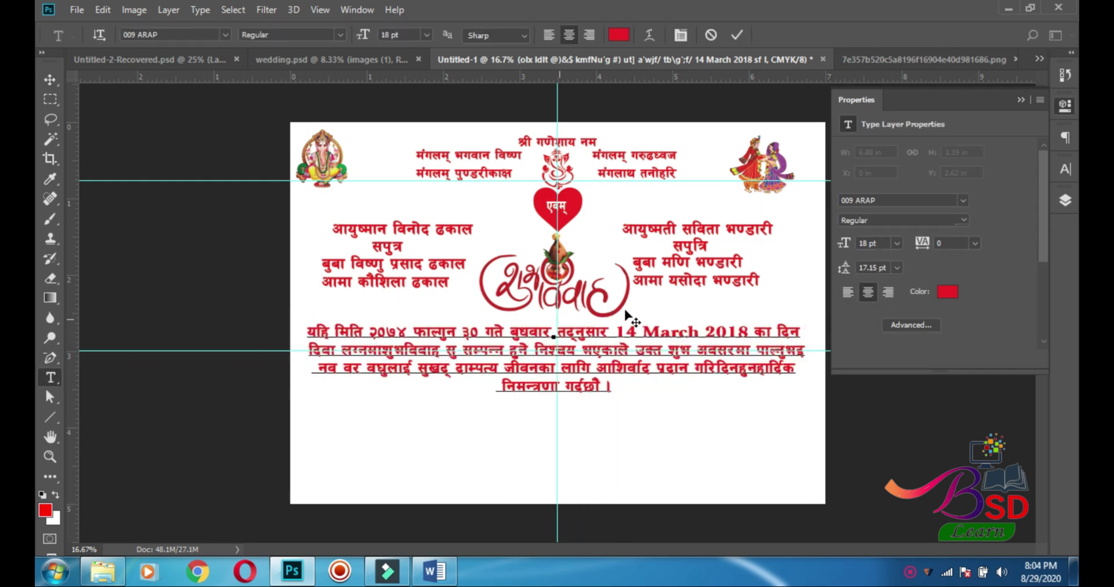
{"action": "left_click", "coordinate": [49, 79]}
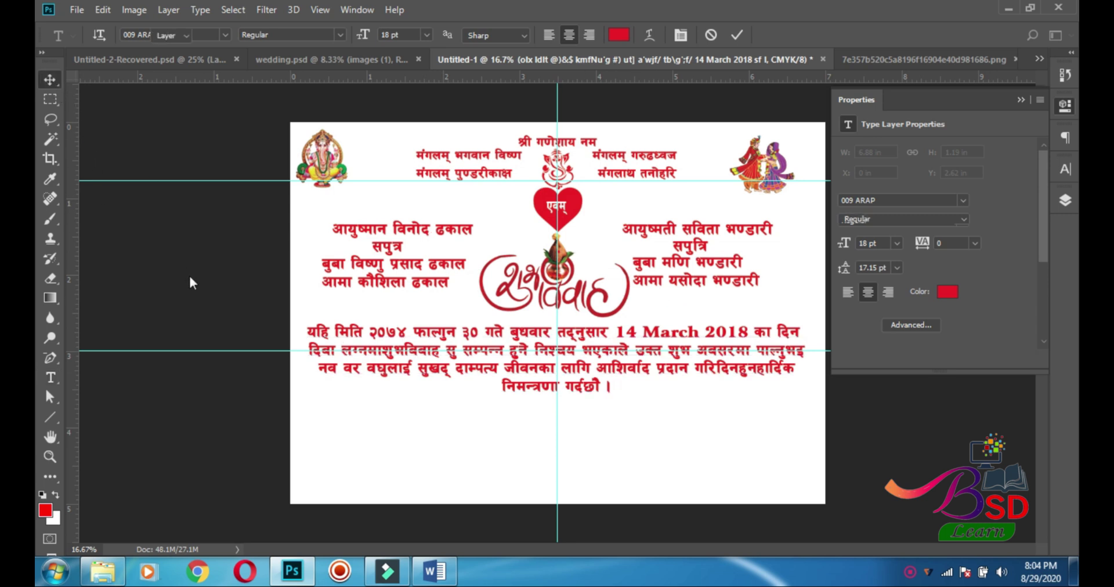
{"action": "key", "text": "ctrl+plus"}
{"action": "left_click_drag", "start_coordinate": [604, 297], "coordinate": [606, 309]}
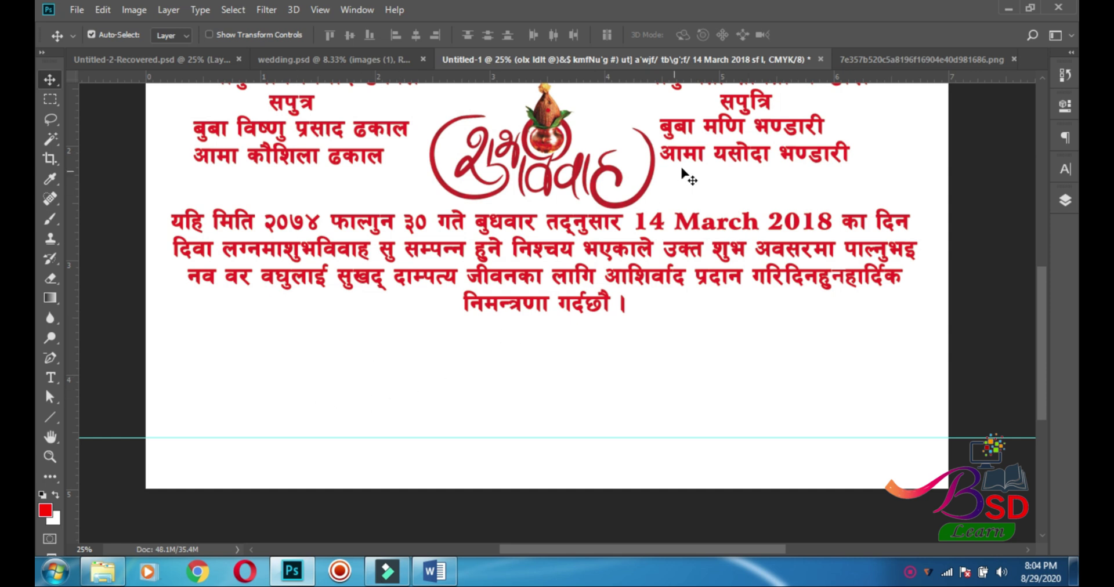
Bring the couple with sacred fire artwork from the PNG document into the card and place it below the paragraph, right of centre
{"action": "left_click", "coordinate": [845, 58]}
{"action": "left_click_drag", "start_coordinate": [380, 334], "coordinate": [759, 352]}
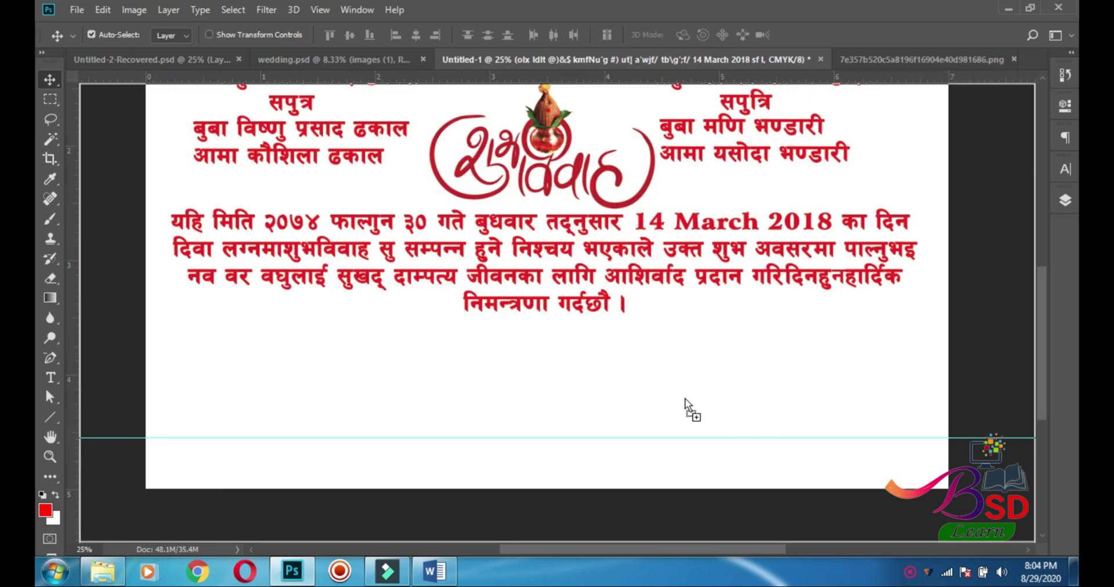
{"action": "left_click_drag", "start_coordinate": [684, 399], "coordinate": [735, 378]}
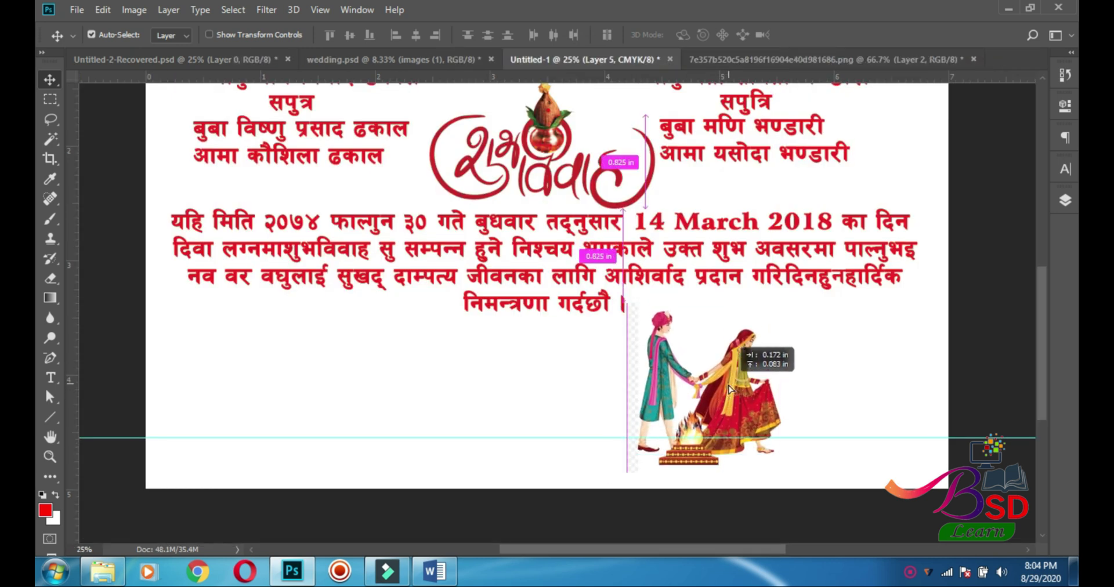
Remove the leftover checkered strip along the left edge of the couple with sacred fire artwork
{"action": "left_click", "coordinate": [50, 139]}
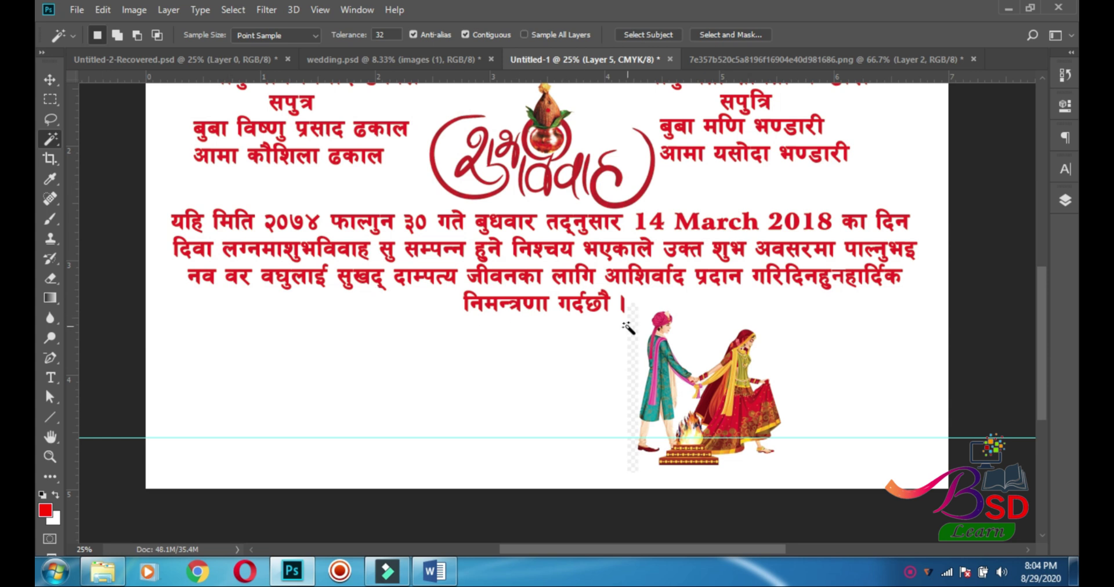
{"action": "left_click", "coordinate": [638, 341]}
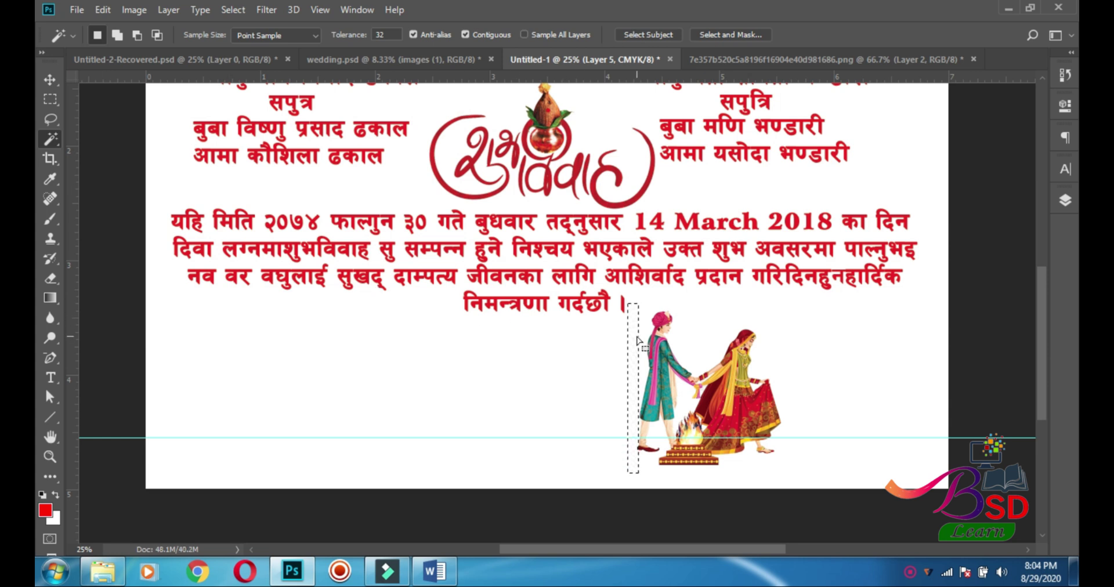
{"action": "left_click", "coordinate": [51, 80]}
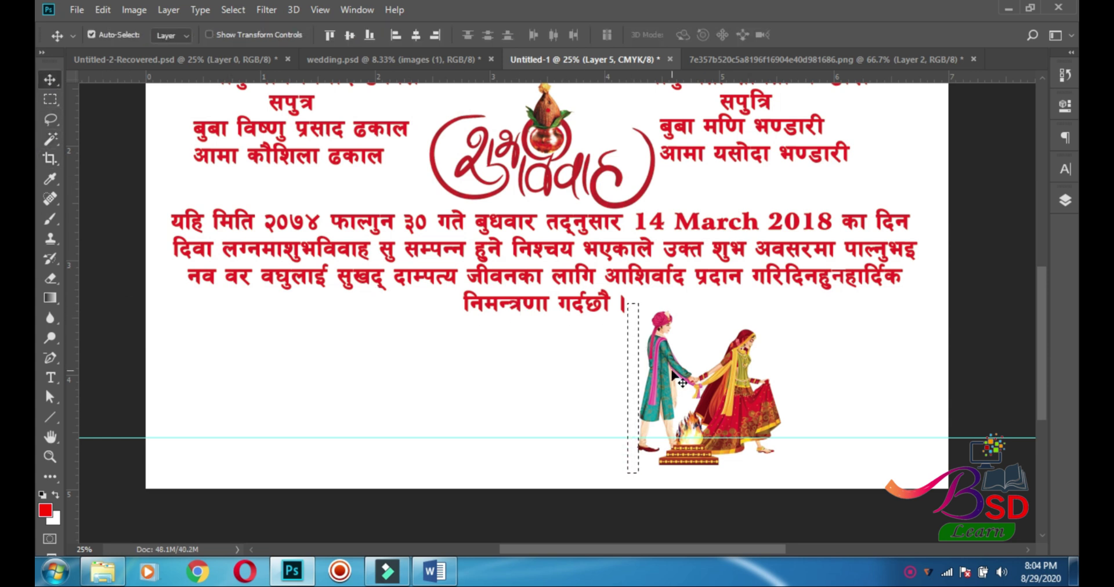
{"action": "key", "text": "ctrl+d"}
Scale the couple with sacred fire artwork to about 63% and place it below the end of the invitation paragraph, standing on the lower guide
{"action": "key", "text": "ctrl+t"}
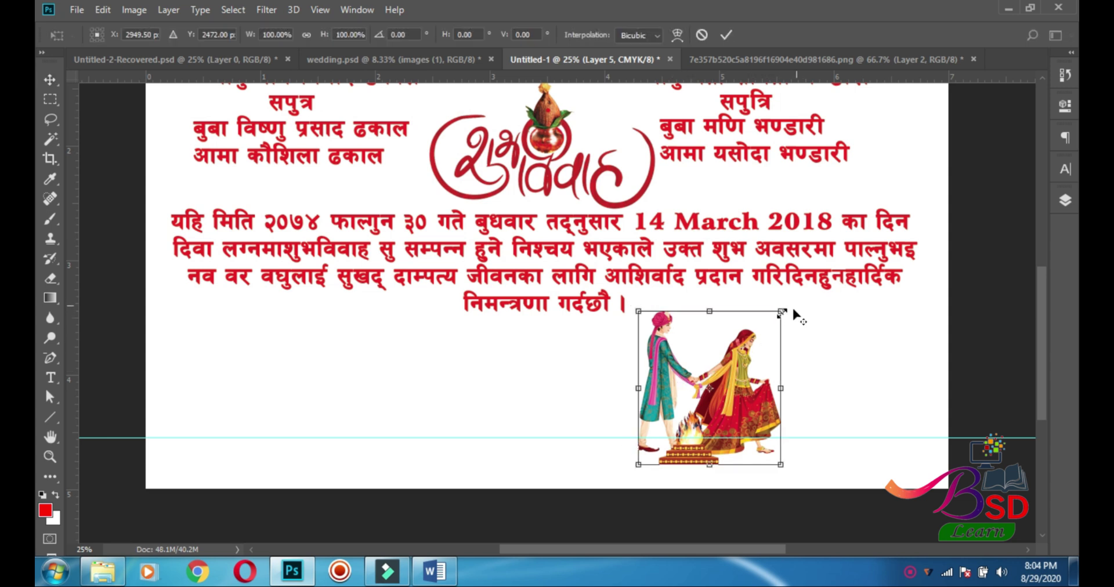
{"action": "left_click_drag", "start_coordinate": [779, 313], "coordinate": [765, 347]}
{"action": "left_click_drag", "start_coordinate": [723, 398], "coordinate": [587, 383]}
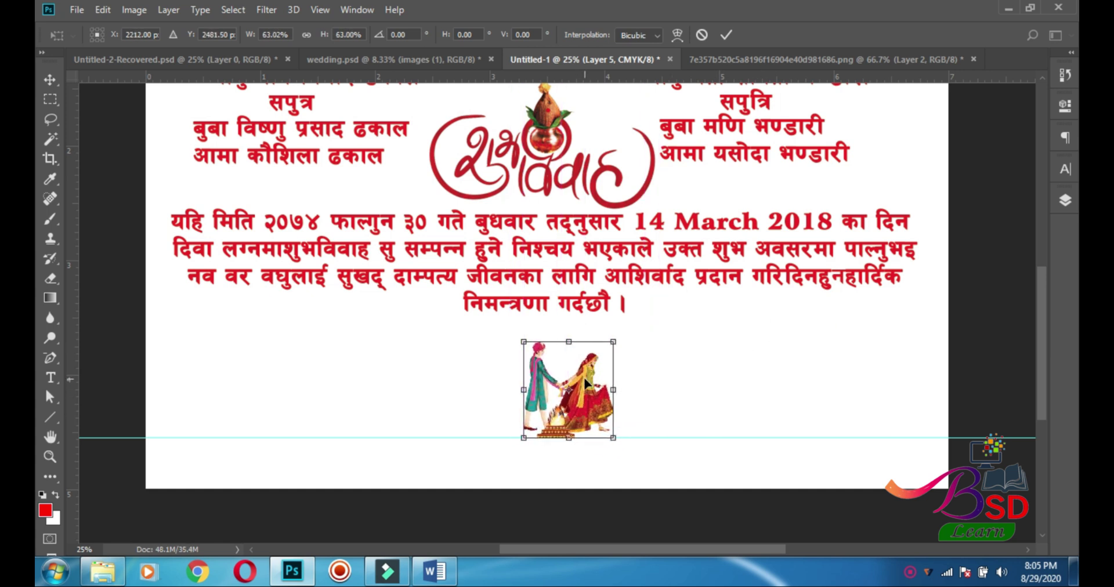
{"action": "key", "text": "Return"}
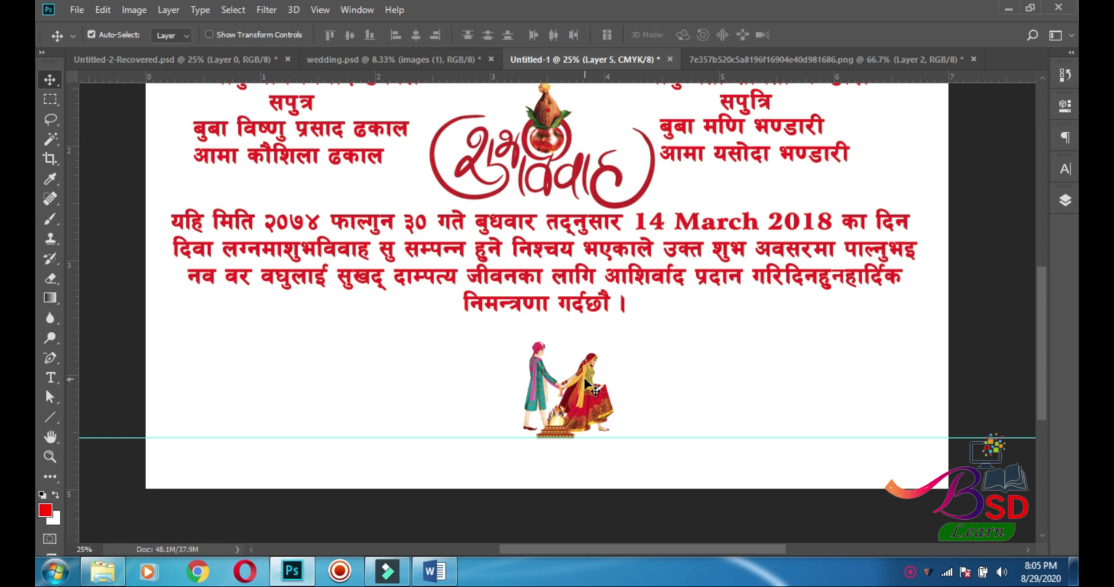
Bring the wedding procession artwork from the PNG document into the card and place it in the lower-left area
{"action": "left_click", "coordinate": [744, 58]}
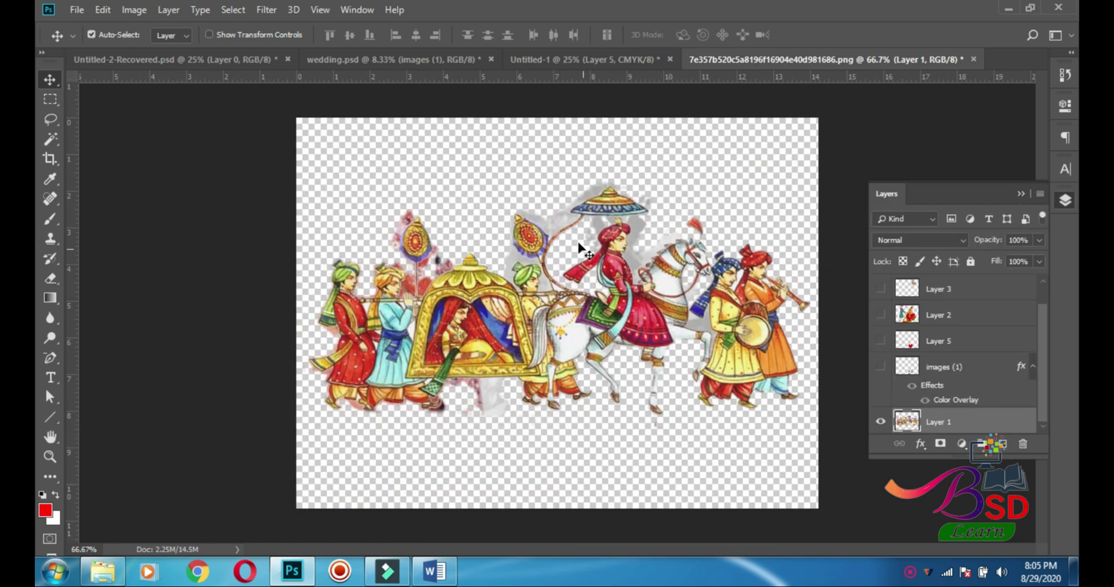
{"action": "left_click_drag", "start_coordinate": [579, 245], "coordinate": [275, 65]}
{"action": "left_click_drag", "start_coordinate": [374, 60], "coordinate": [420, 393]}
Delete the grey background patches around the groom, umbrella, palanquin bearer and horse in the procession artwork using the Magic Wand
{"action": "left_click", "coordinate": [314, 403], "text": "ctrl"}
{"action": "left_click", "coordinate": [314, 403], "text": "ctrl"}
{"action": "left_click", "coordinate": [314, 403], "text": "ctrl"}
{"action": "left_click", "coordinate": [314, 403], "text": "ctrl"}
{"action": "left_click", "coordinate": [313, 404], "text": "ctrl"}
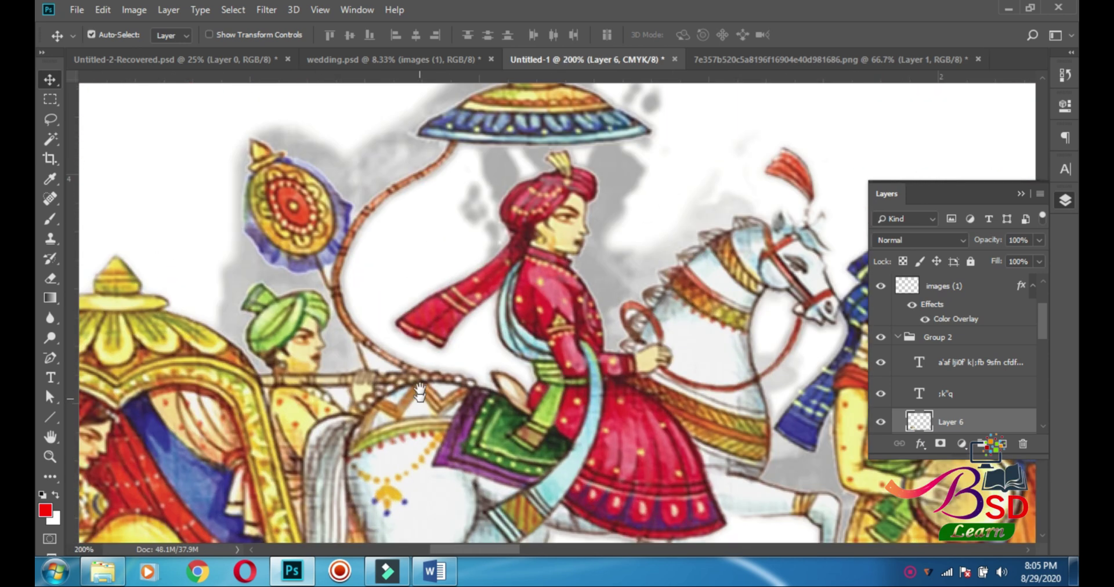
{"action": "key", "text": "w"}
{"action": "left_click", "coordinate": [364, 168]}
{"action": "key", "text": "Delete"}
{"action": "left_click", "coordinate": [715, 217]}
{"action": "key", "text": "Delete"}
{"action": "left_click", "coordinate": [743, 142]}
{"action": "key", "text": "Delete"}
{"action": "left_click", "coordinate": [342, 343]}
{"action": "key", "text": "Delete"}
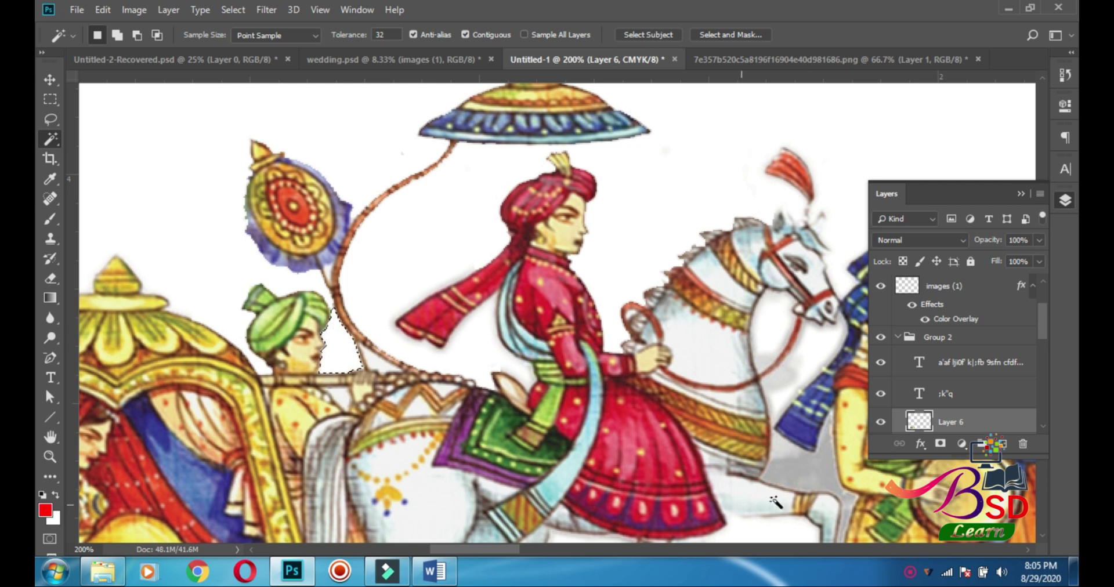
{"action": "left_click", "coordinate": [816, 466]}
{"action": "key", "text": "Delete"}
Clean away the remaining smudges below the palanquin and around the feet in the procession artwork
{"action": "left_click", "coordinate": [783, 464], "text": "alt"}
{"action": "left_click_drag", "start_coordinate": [783, 464], "coordinate": [758, 345]}
{"action": "left_click", "coordinate": [446, 450]}
{"action": "key", "text": "Delete"}
{"action": "left_click", "coordinate": [426, 444]}
{"action": "left_click", "coordinate": [441, 465], "text": "shift"}
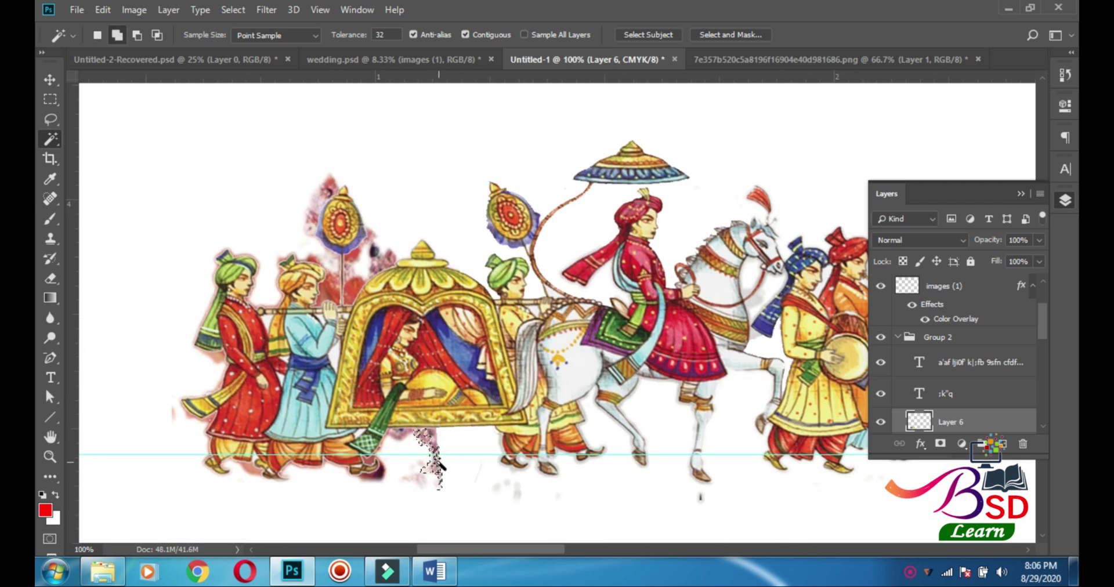
{"action": "left_click", "coordinate": [620, 502]}
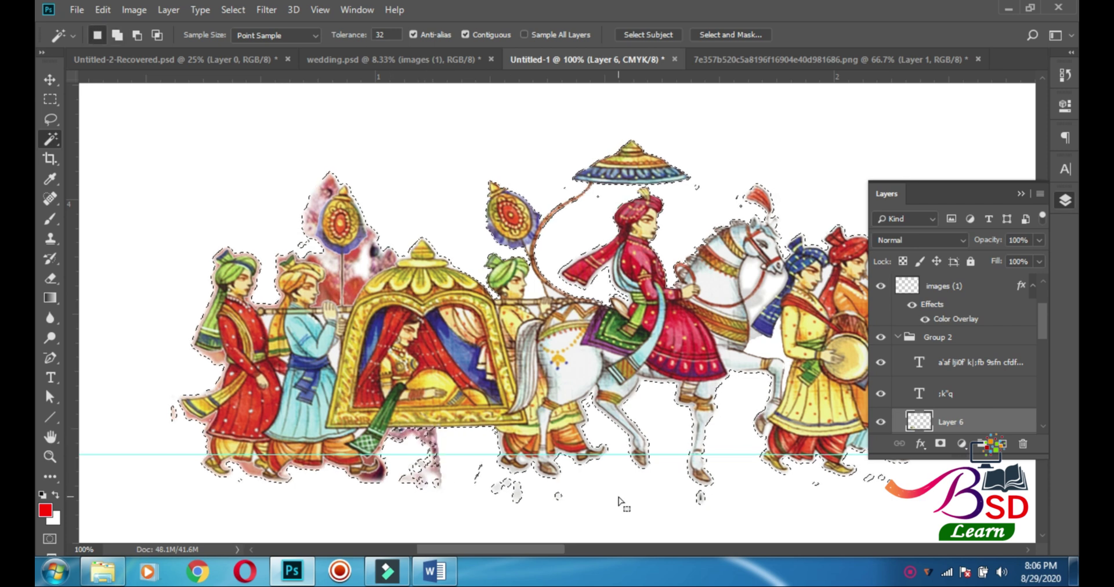
{"action": "key", "text": "l"}
{"action": "scroll", "coordinate": [567, 341], "scroll_direction": "down", "scroll_amount": 3}
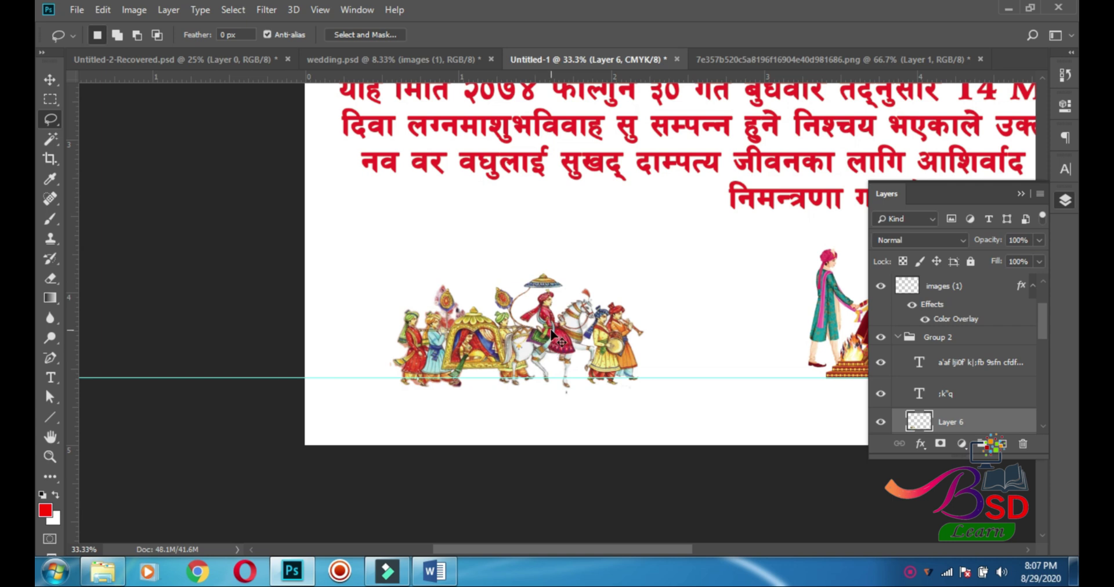
Lower the procession and the couple with sacred fire so both stand near the card's bottom edge
{"action": "key", "text": "v"}
{"action": "left_click_drag", "start_coordinate": [566, 326], "coordinate": [527, 364]}
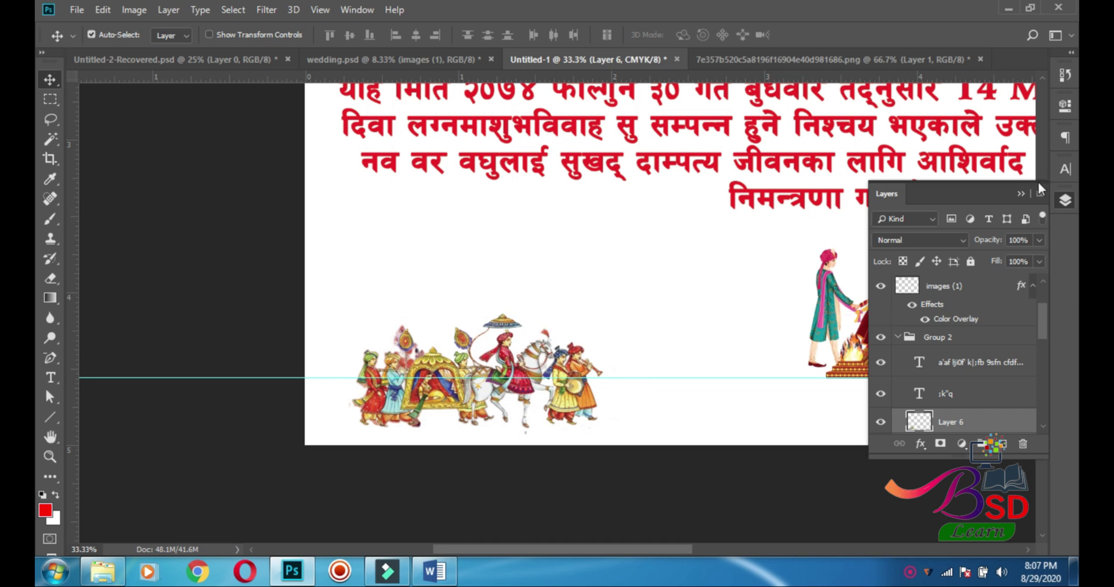
{"action": "left_click", "coordinate": [1020, 194]}
{"action": "left_click_drag", "start_coordinate": [894, 319], "coordinate": [885, 380]}
{"action": "left_click", "coordinate": [552, 379]}
{"action": "left_click_drag", "start_coordinate": [554, 377], "coordinate": [581, 375]}
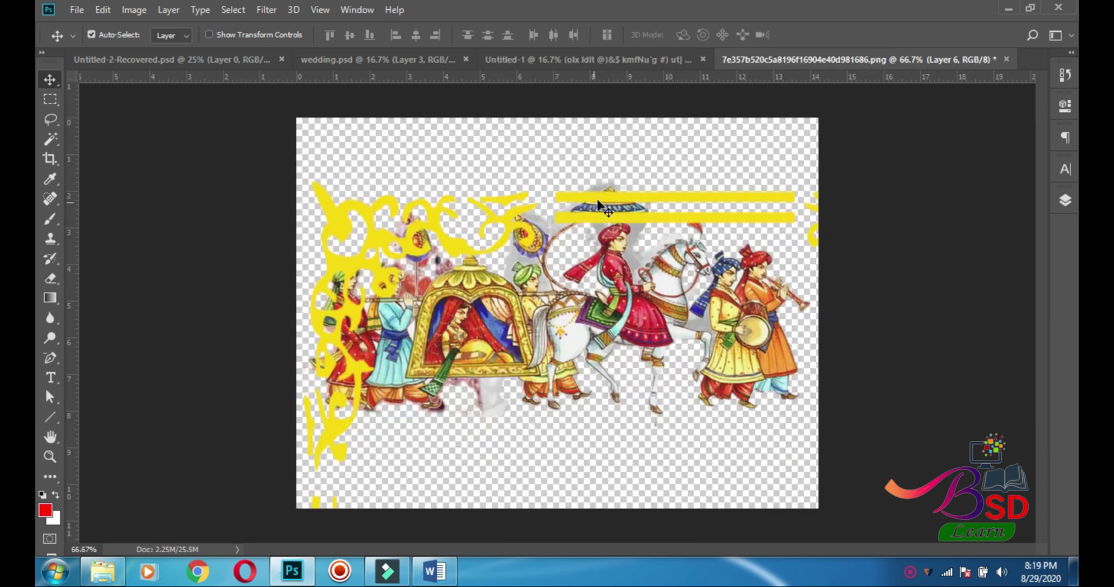
Bring the yellow ornamental frame from the PNG document into the card, scale it to about 39% and place it below the paragraph at left
{"action": "mouse_move", "coordinate": [601, 204]}
{"action": "left_mouse_down"}
{"action": "mouse_move", "coordinate": [541, 165]}
{"action": "mouse_move", "coordinate": [551, 63]}
{"action": "mouse_move", "coordinate": [446, 399]}
{"action": "mouse_move", "coordinate": [436, 389]}
{"action": "left_mouse_up"}
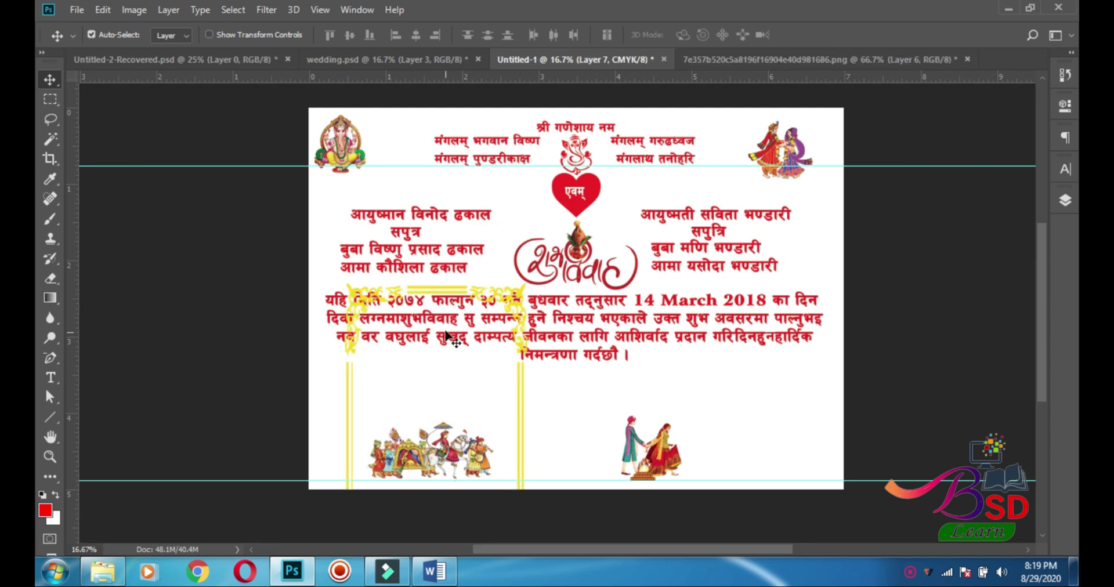
{"action": "key", "text": "ctrl+t"}
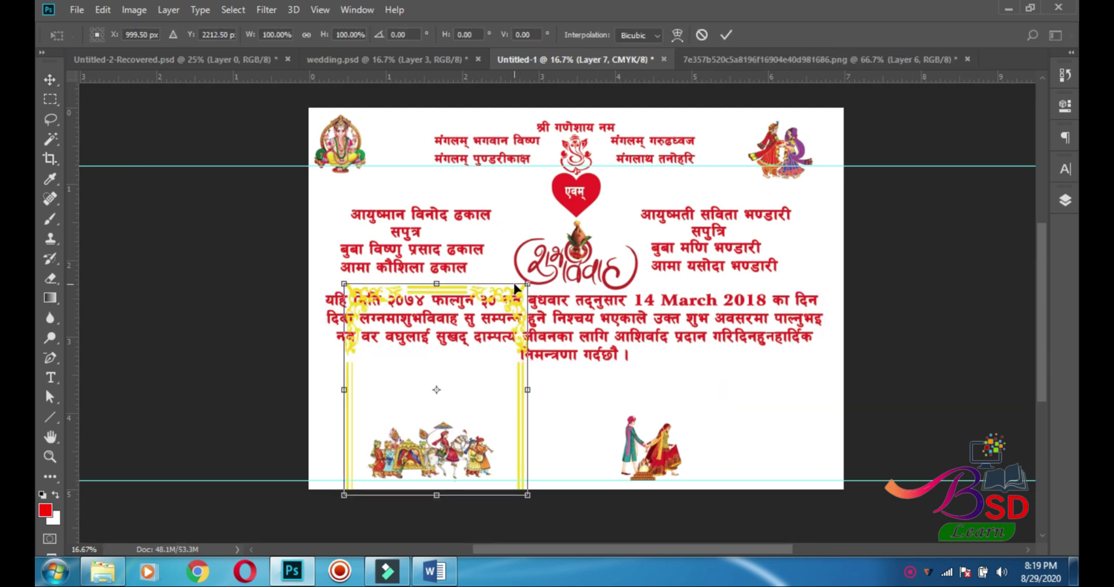
{"action": "left_click_drag", "start_coordinate": [527, 284], "coordinate": [375, 382]}
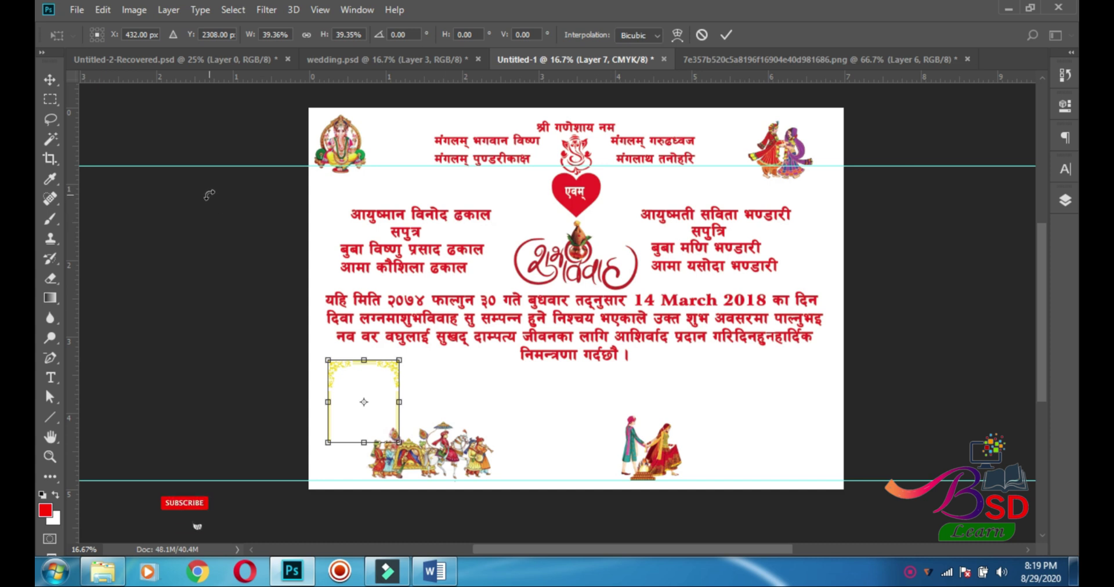
{"action": "key", "text": "Return"}
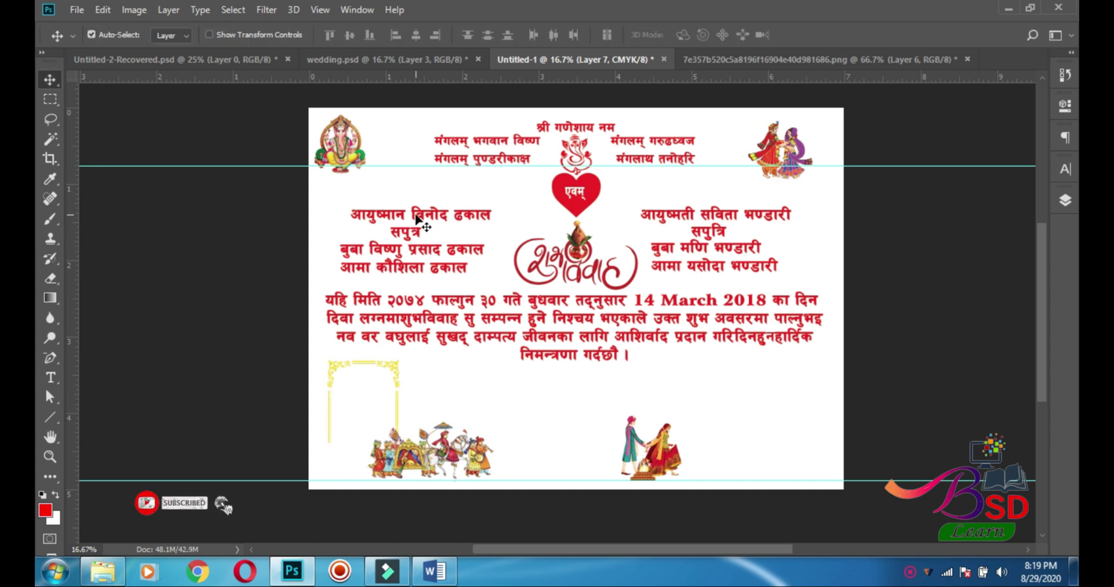
Delete the "शुभ विवाह" artwork and move both families' text blocks and the invitation paragraph up
{"action": "left_click_drag", "start_coordinate": [422, 217], "coordinate": [421, 197]}
{"action": "left_click_drag", "start_coordinate": [730, 218], "coordinate": [731, 201]}
{"action": "left_click", "coordinate": [580, 264]}
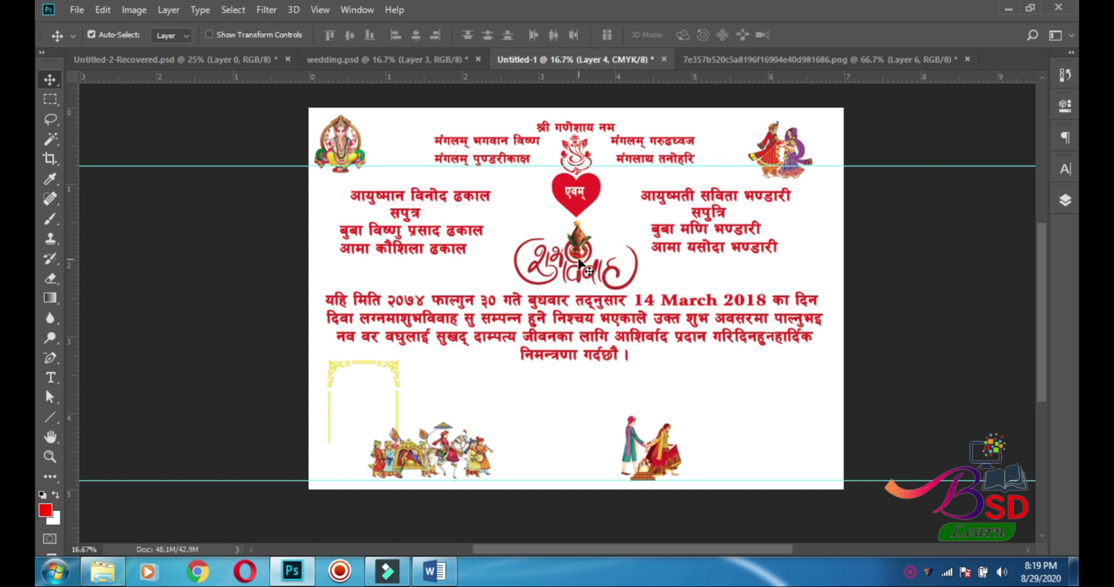
{"action": "key", "text": "Delete"}
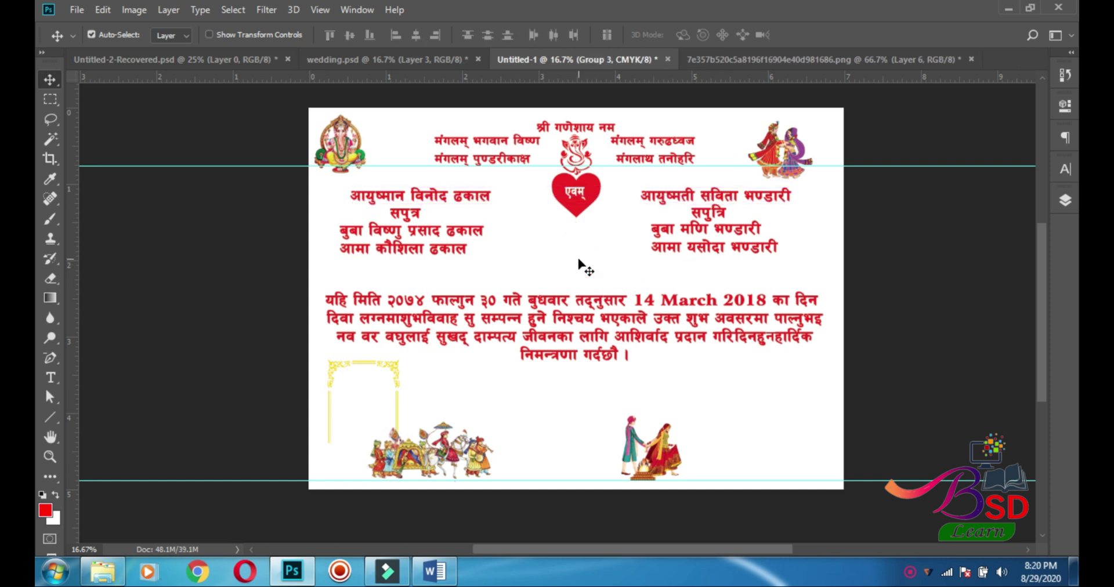
{"action": "left_click_drag", "start_coordinate": [600, 303], "coordinate": [602, 279]}
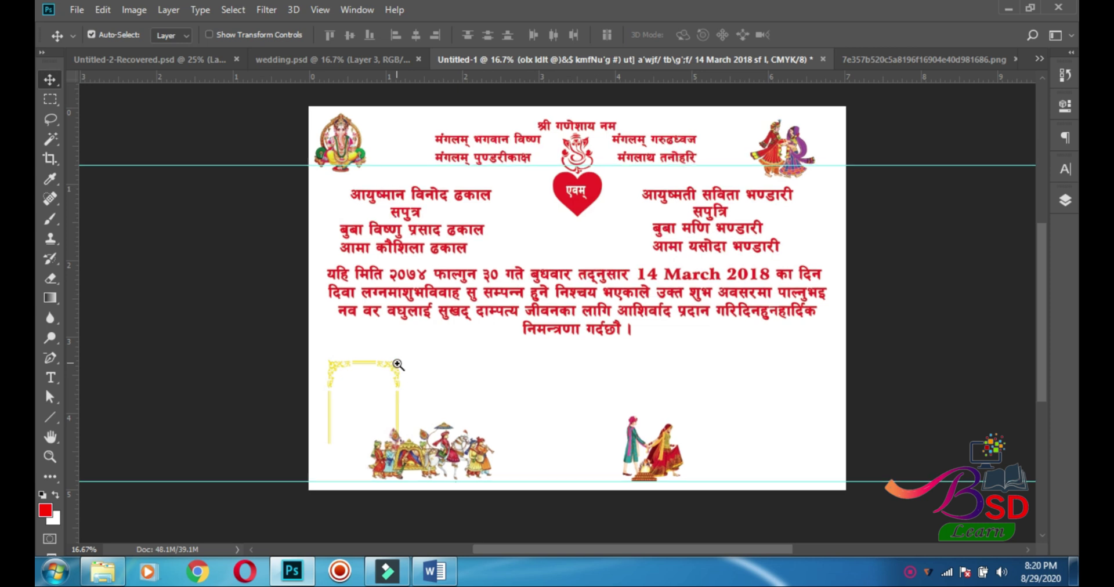
Move the yellow frame up under the paragraph and stretch it to about 131% width and 114% height
{"action": "scroll", "coordinate": [397, 366], "scroll_direction": "up", "scroll_amount": 1}
{"action": "left_click_drag", "start_coordinate": [399, 371], "coordinate": [432, 301]}
{"action": "key", "text": "ctrl"}
{"action": "key", "text": "ctrl+t"}
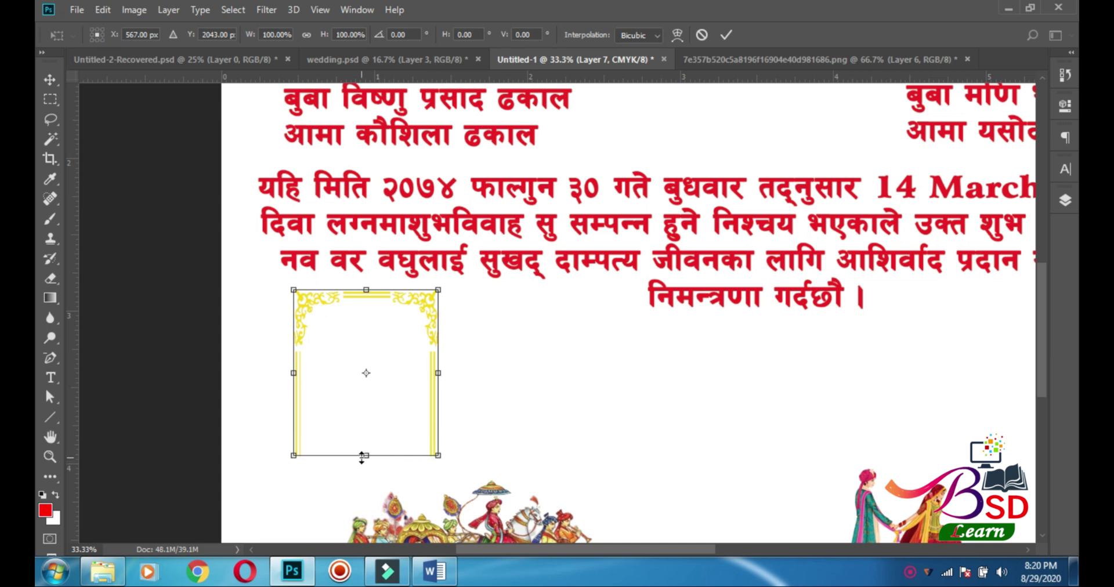
{"action": "left_click_drag", "start_coordinate": [367, 455], "coordinate": [366, 480]}
{"action": "left_click_drag", "start_coordinate": [435, 385], "coordinate": [483, 385]}
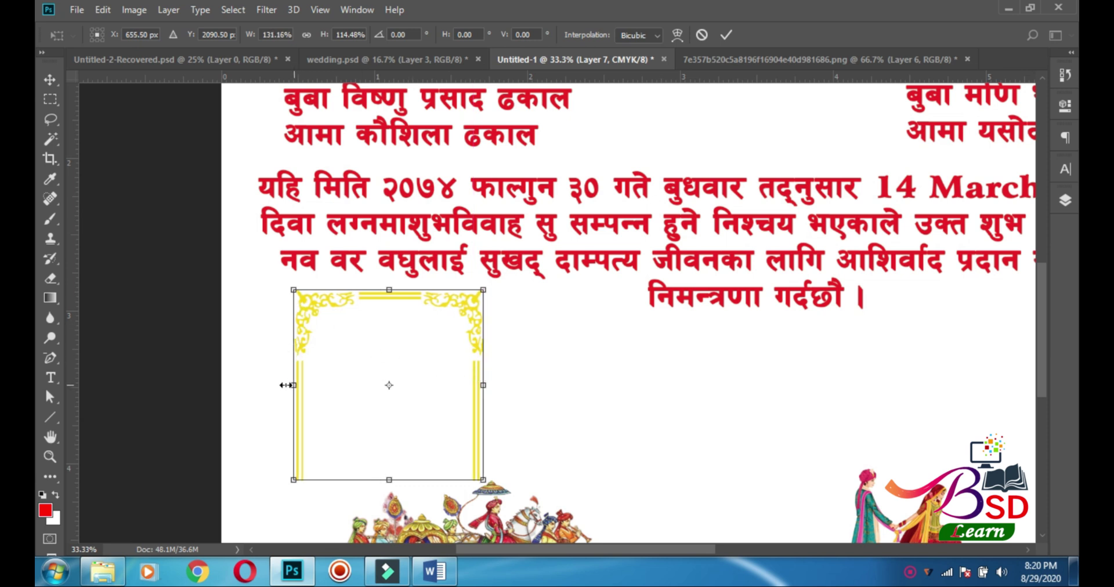
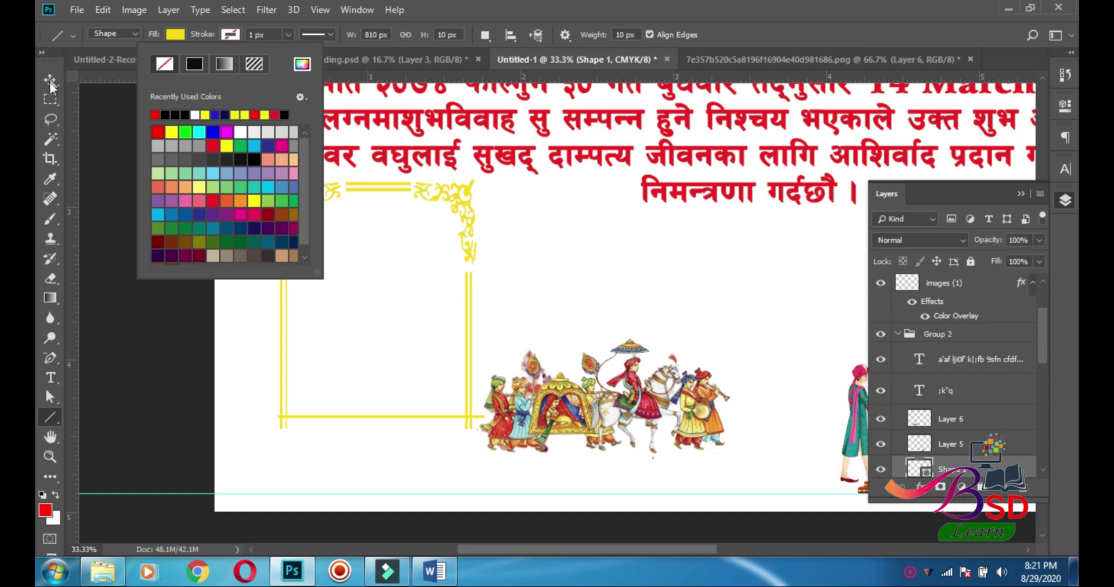
Shift the yellow horizontal line left so it extends past both sides of the ornamental frame's lower end
{"action": "left_click", "coordinate": [338, 404], "text": "ctrl"}
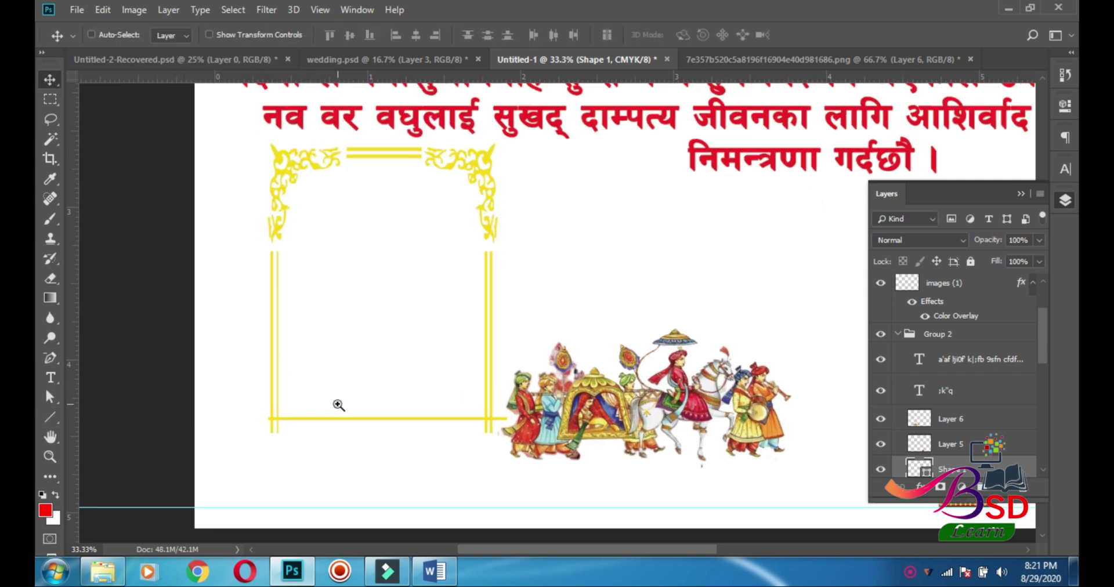
{"action": "left_click", "coordinate": [339, 405], "text": "ctrl"}
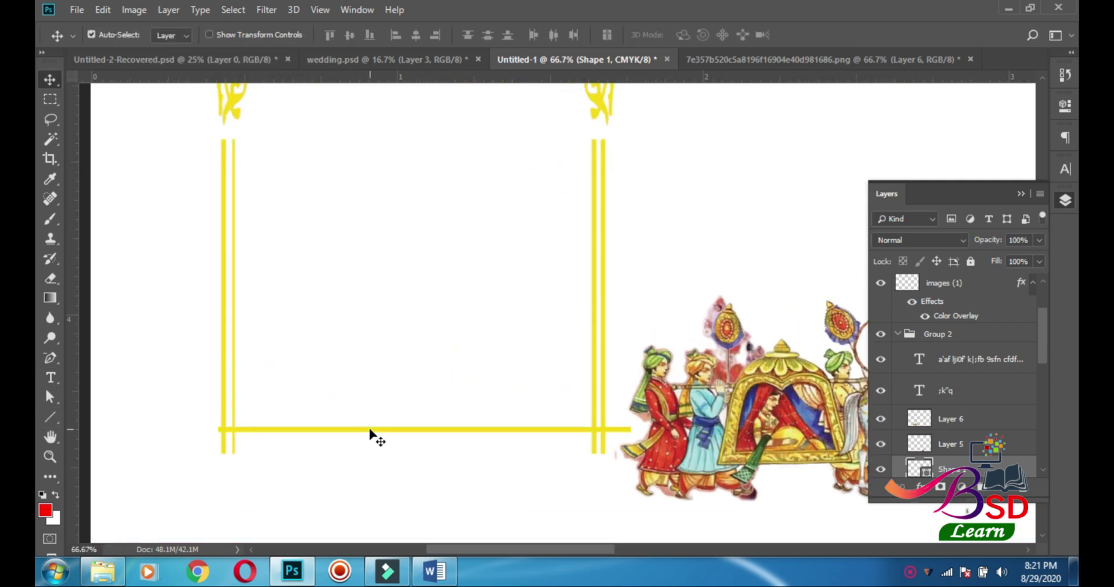
{"action": "left_click_drag", "start_coordinate": [366, 429], "coordinate": [356, 430]}
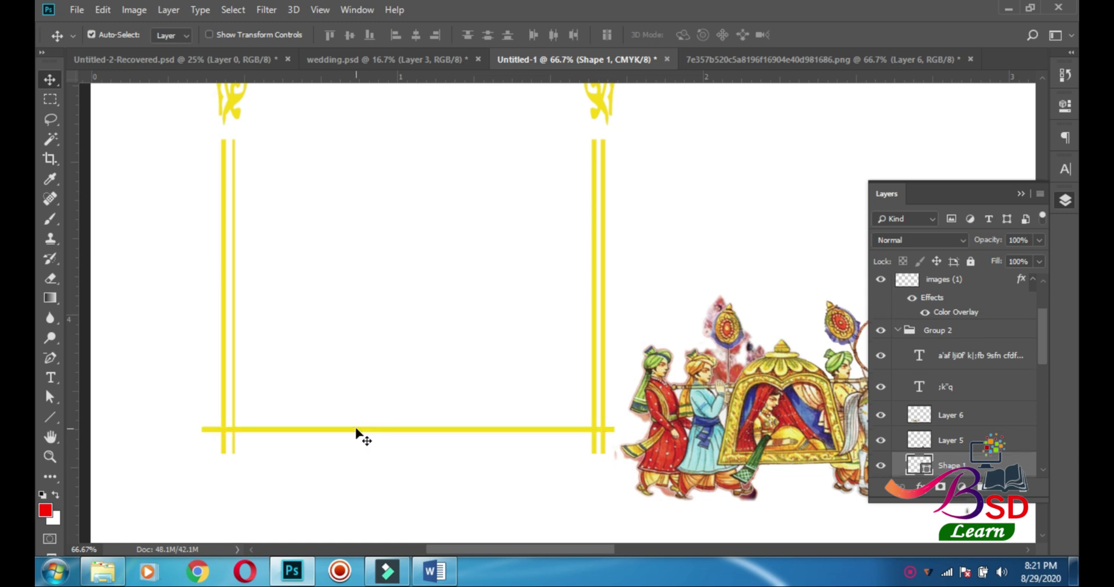
{"action": "left_click", "coordinate": [361, 423], "text": "ctrl+alt"}
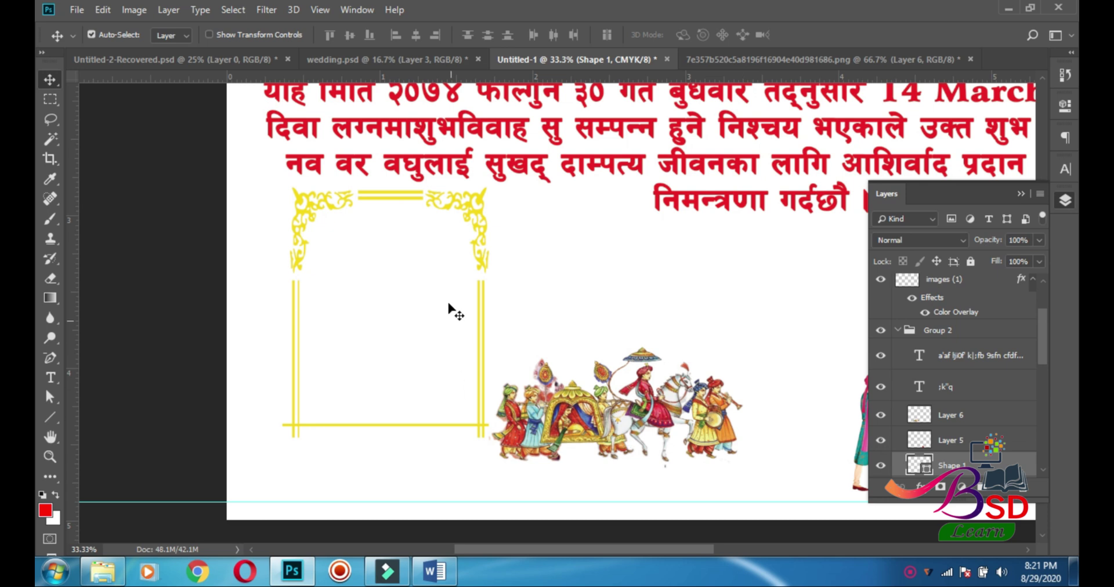
Link and group the ornamental frame with its bottom line, and move them slightly down and left
{"action": "left_click", "coordinate": [480, 200]}
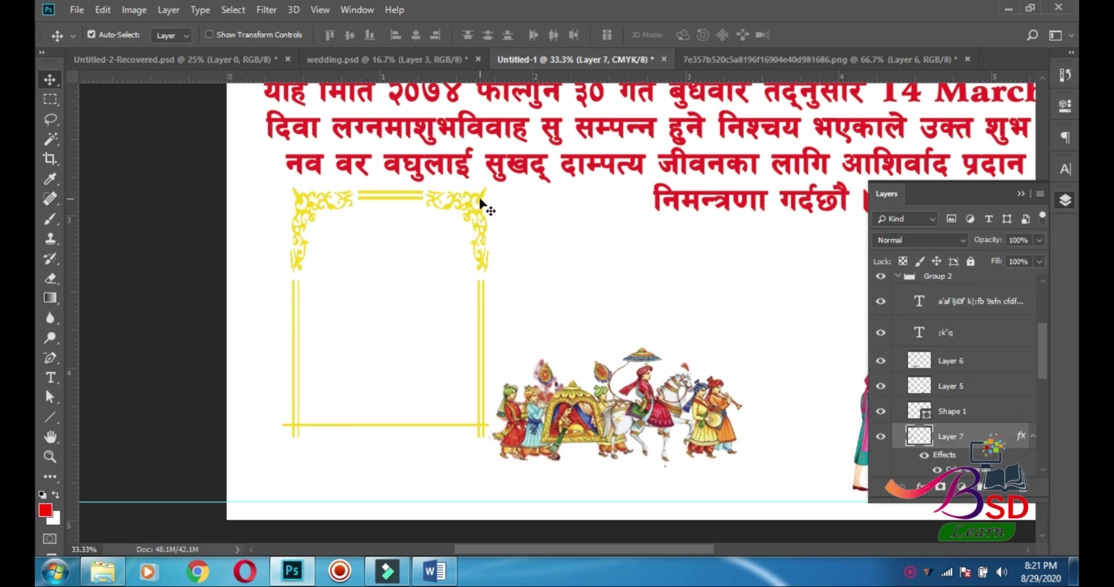
{"action": "left_click", "coordinate": [435, 425]}
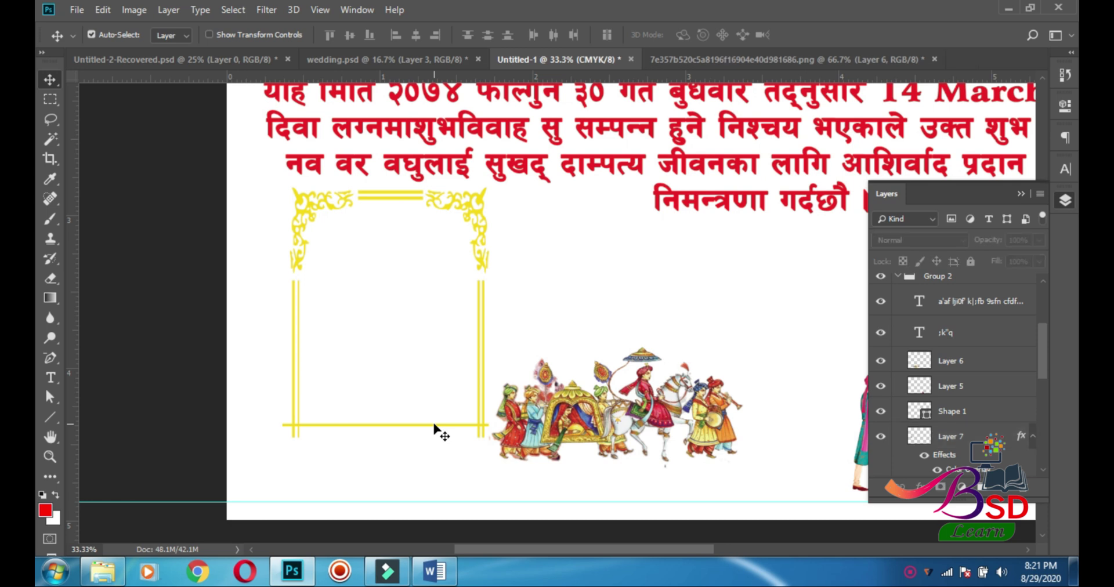
{"action": "left_click", "coordinate": [431, 426]}
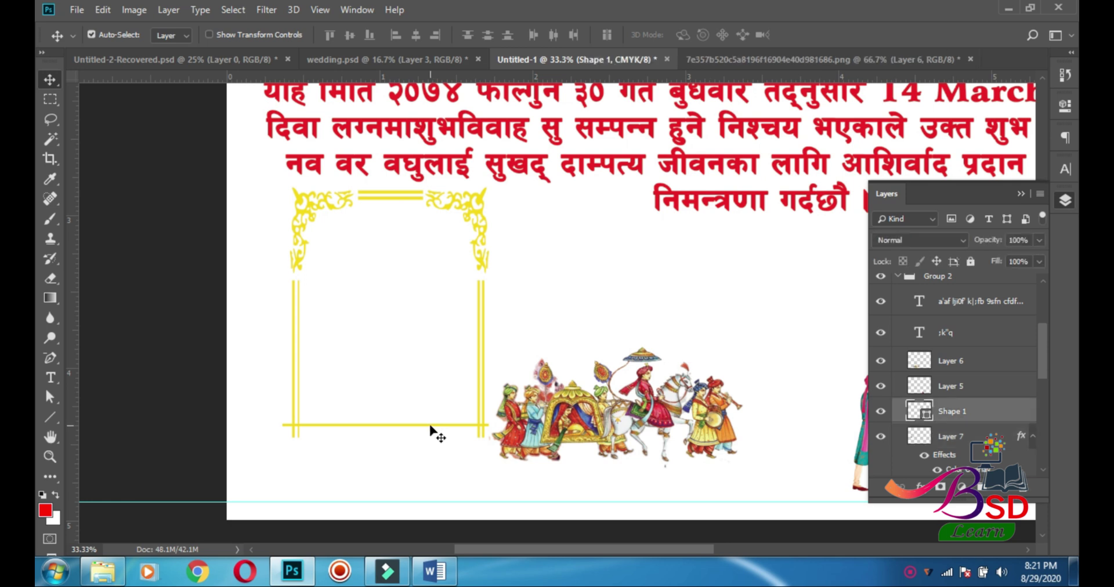
{"action": "left_click", "coordinate": [881, 439]}
{"action": "left_click", "coordinate": [881, 439]}
{"action": "left_click", "coordinate": [881, 413]}
{"action": "left_click", "coordinate": [881, 413]}
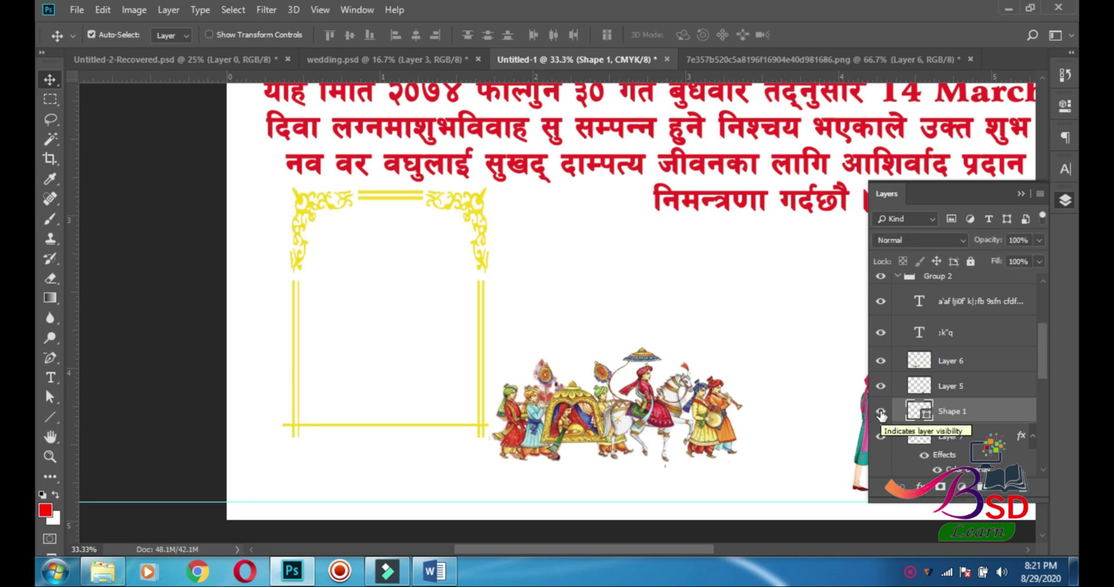
{"action": "left_click", "coordinate": [975, 437], "text": "shift"}
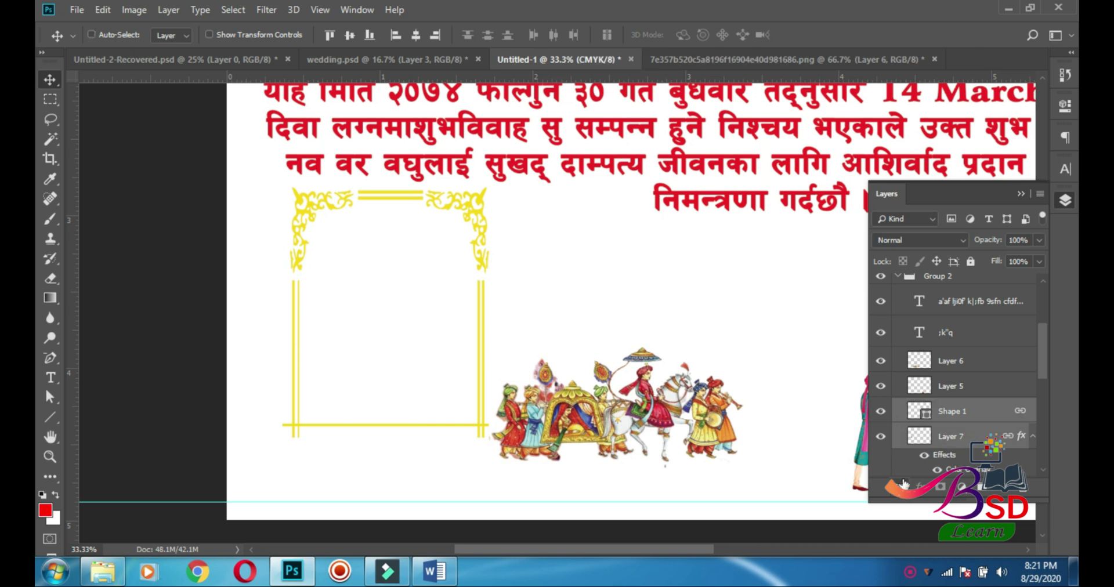
{"action": "key", "text": "ctrl+g"}
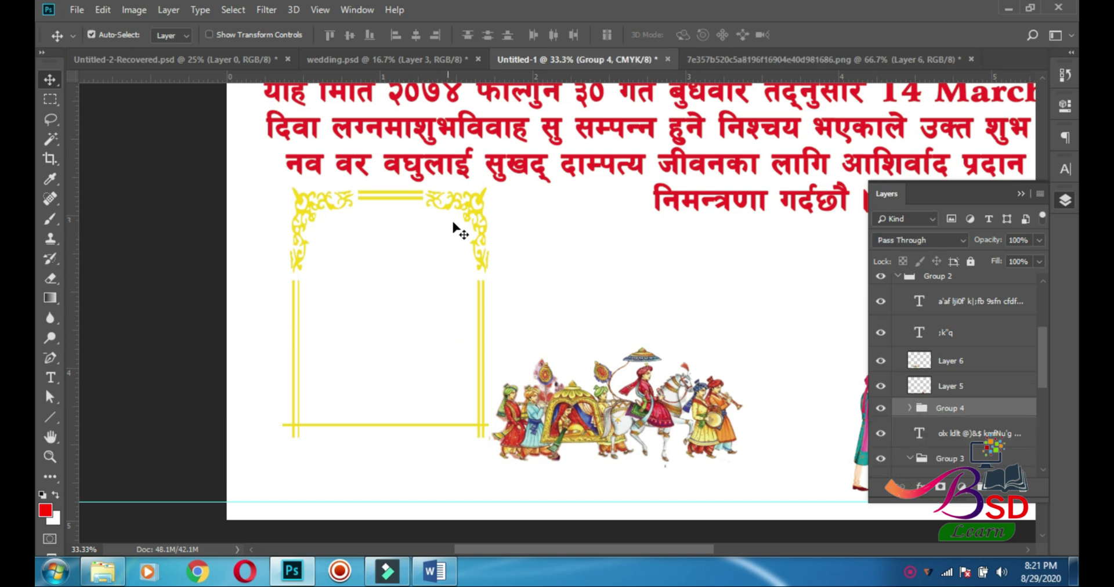
{"action": "left_click_drag", "start_coordinate": [477, 204], "coordinate": [473, 217]}
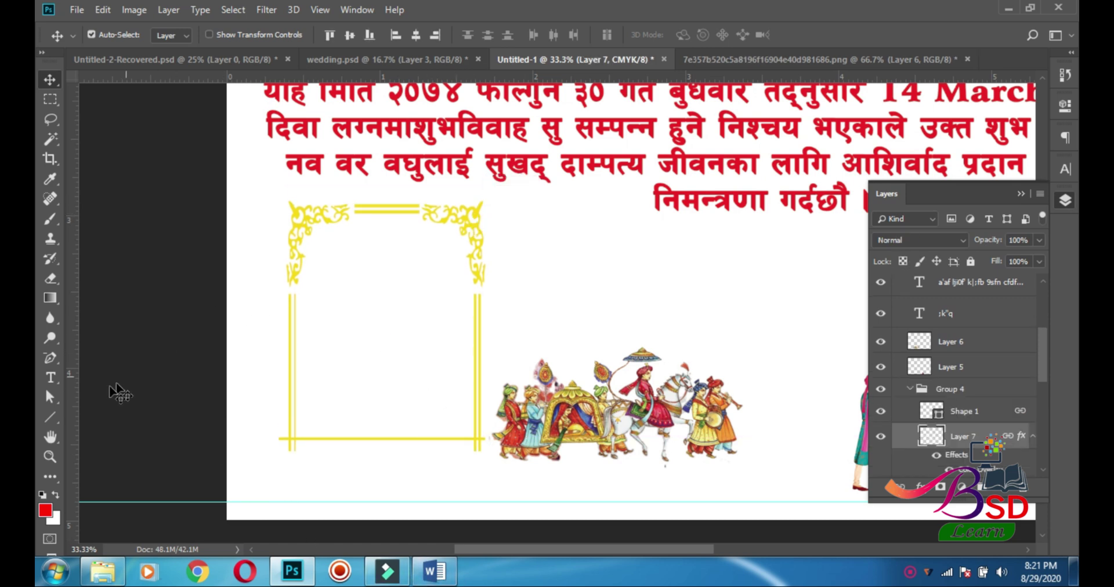
Draw a red rectangle about 548 by 102 px with no stroke inside the ornamental frame's upper part
{"action": "left_click", "coordinate": [51, 419]}
{"action": "left_click", "coordinate": [124, 413]}
{"action": "left_click", "coordinate": [427, 286], "text": "ctrl"}
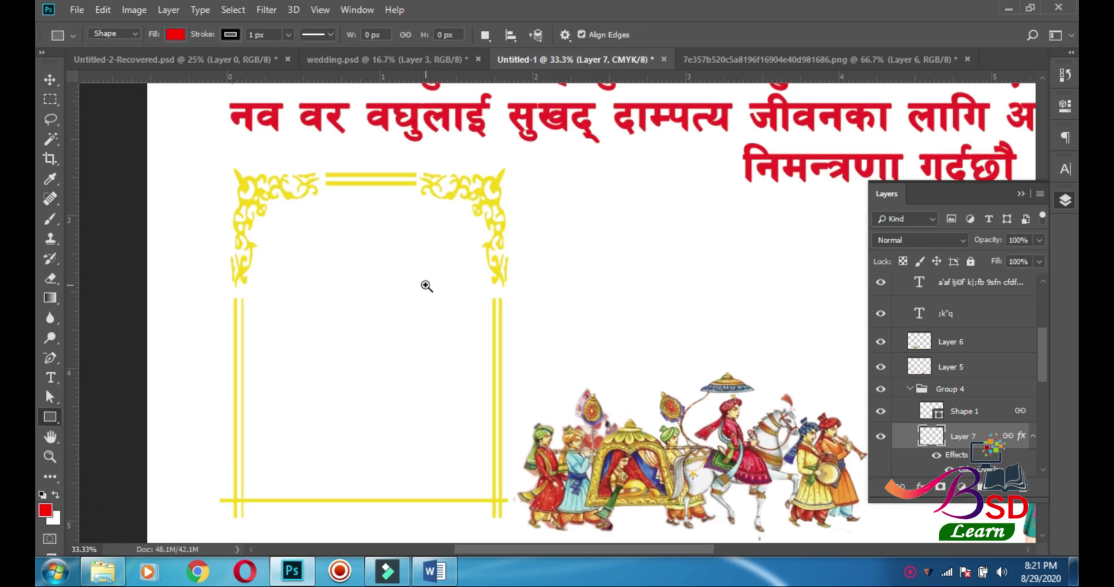
{"action": "left_click", "coordinate": [428, 286], "text": "ctrl"}
{"action": "left_click_drag", "start_coordinate": [376, 266], "coordinate": [465, 318]}
{"action": "left_click_drag", "start_coordinate": [293, 259], "coordinate": [571, 311]}
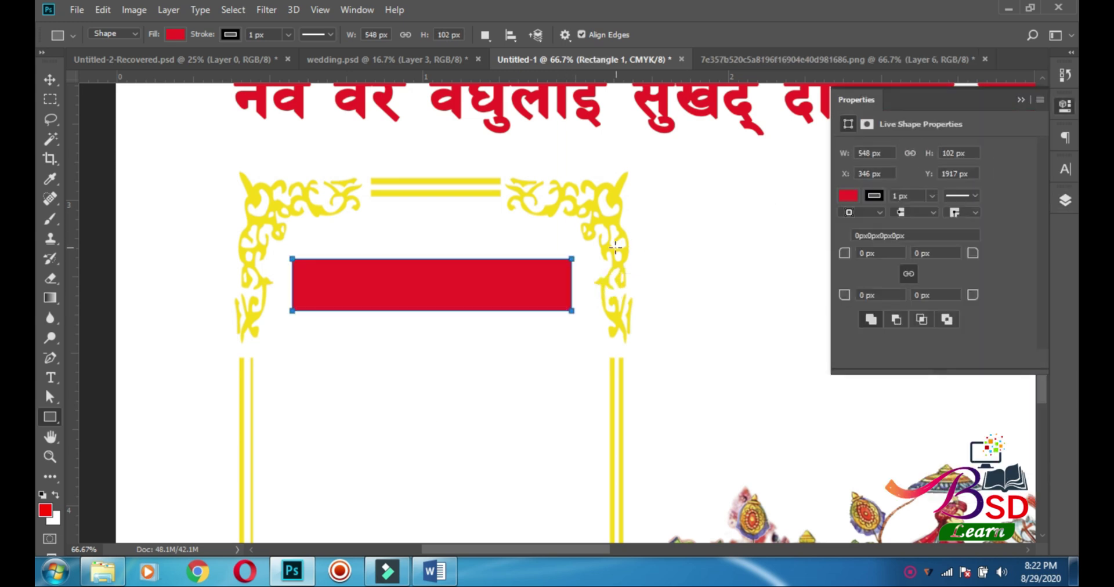
{"action": "left_click", "coordinate": [231, 35]}
{"action": "left_click", "coordinate": [164, 62]}
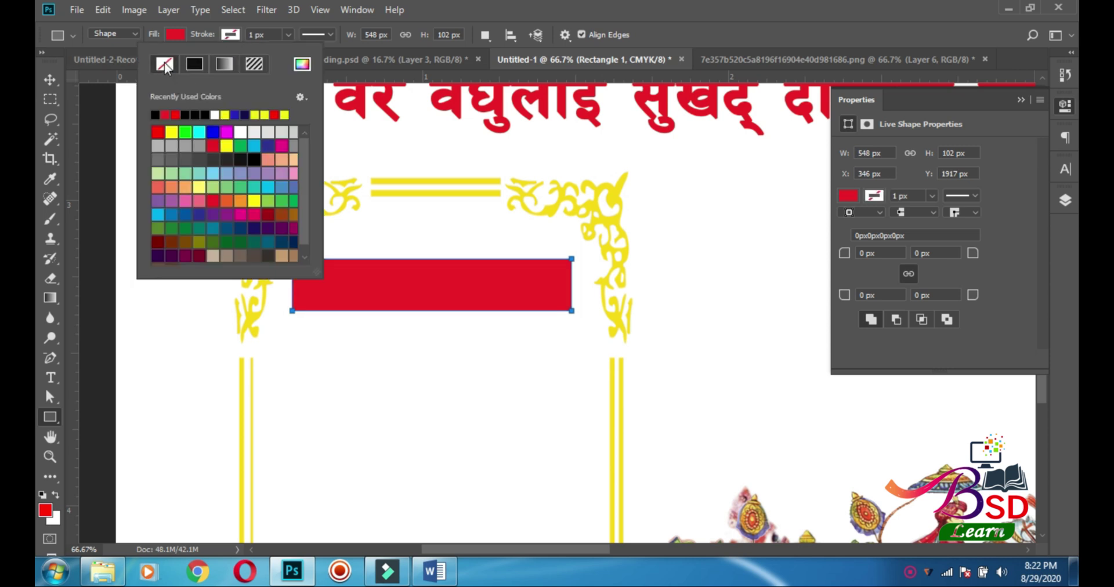
{"action": "key", "text": "Return"}
{"action": "key", "text": "Return"}
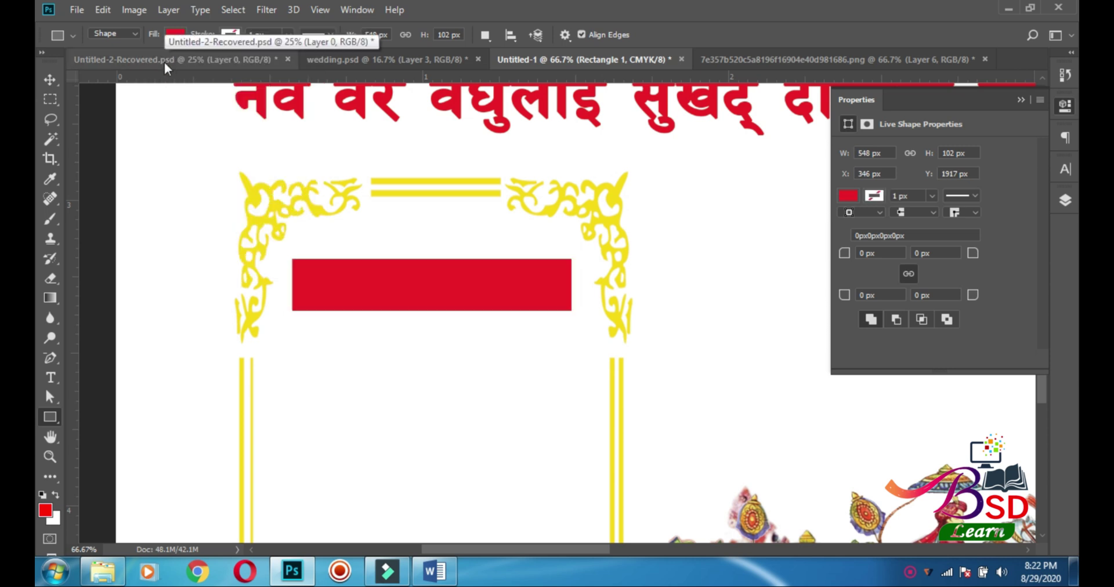
Draw a 20 px wide vertical line across the red rectangle's height near its left end and fill it yellow
{"action": "left_click", "coordinate": [58, 420]}
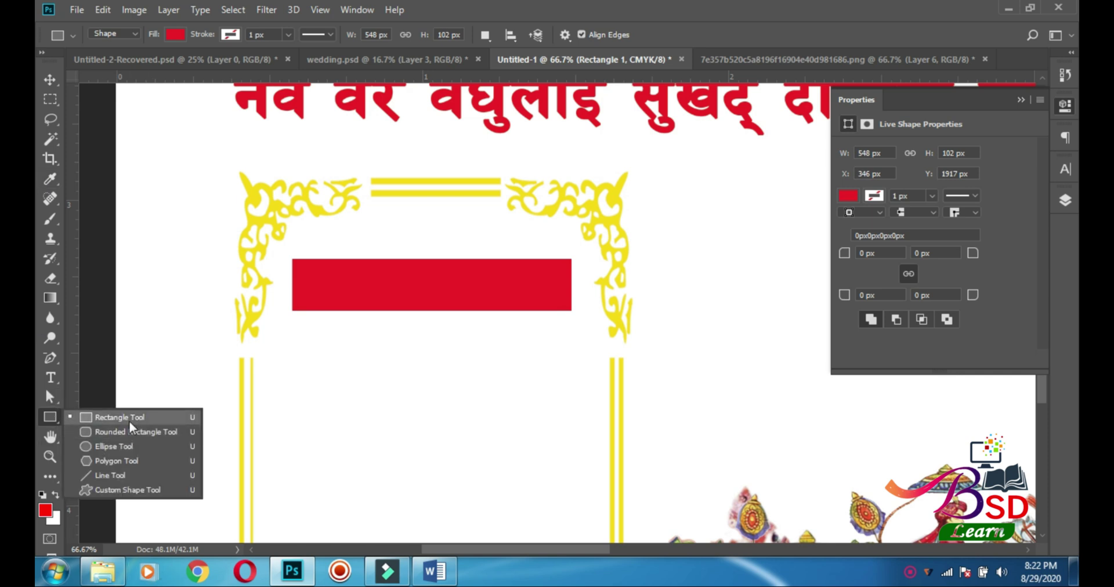
{"action": "left_click", "coordinate": [124, 473]}
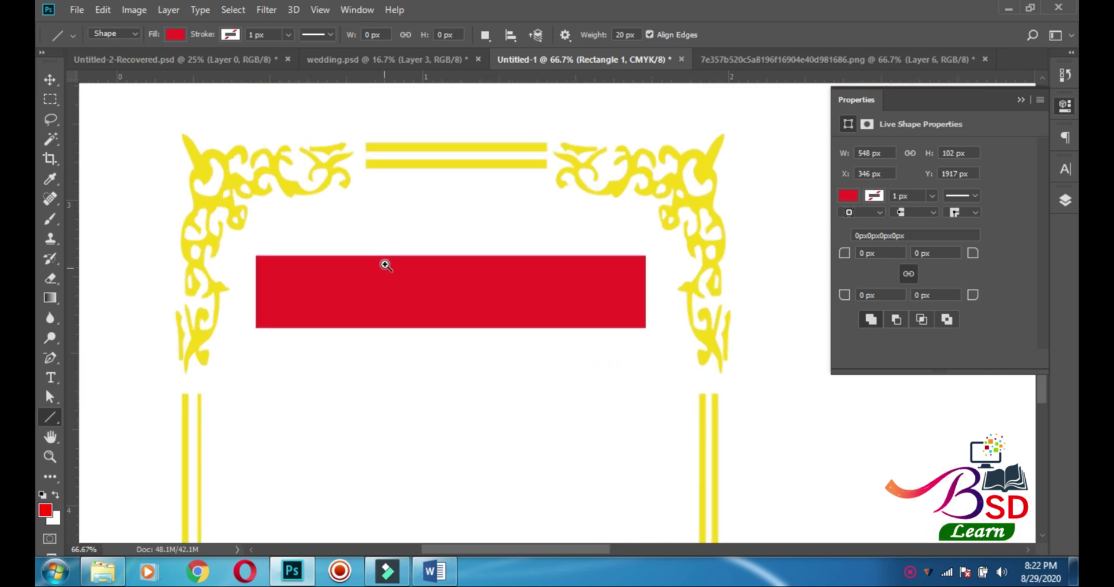
{"action": "scroll", "coordinate": [385, 268], "scroll_direction": "up", "scroll_amount": 2}
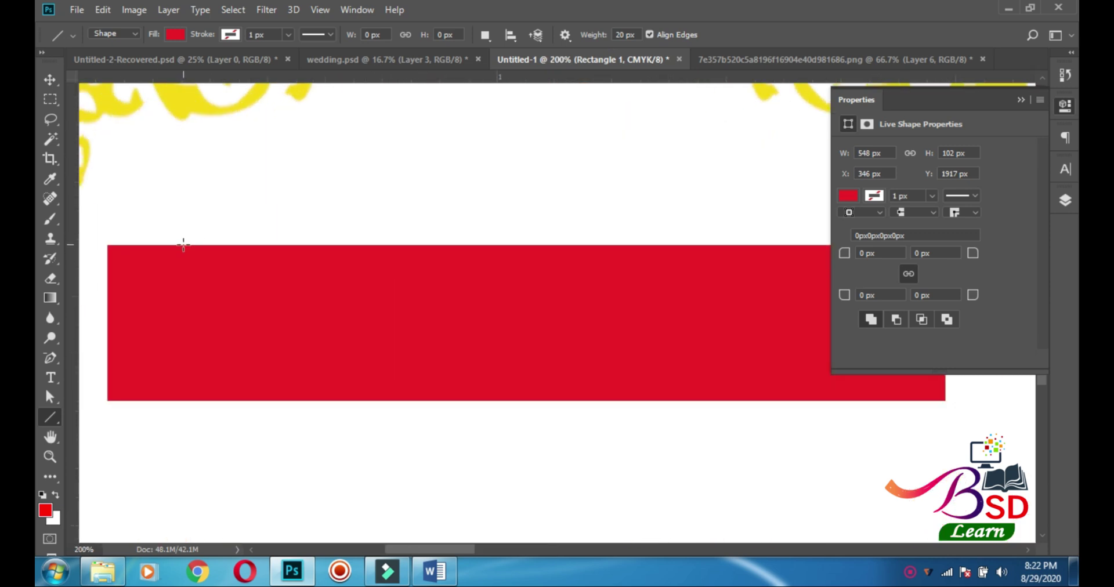
{"action": "left_click_drag", "start_coordinate": [183, 244], "coordinate": [182, 400]}
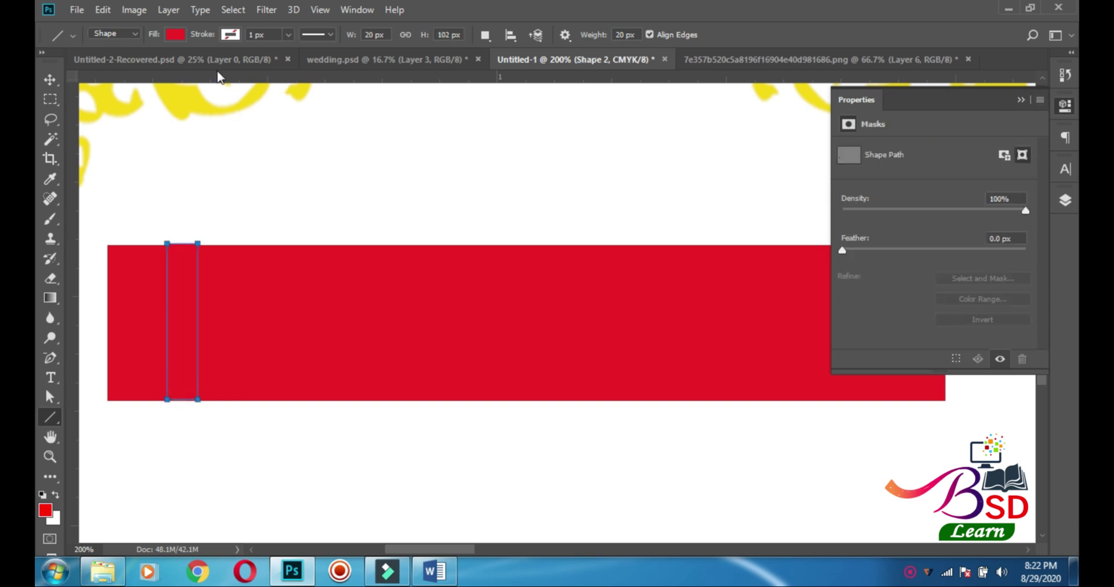
{"action": "left_click", "coordinate": [175, 36]}
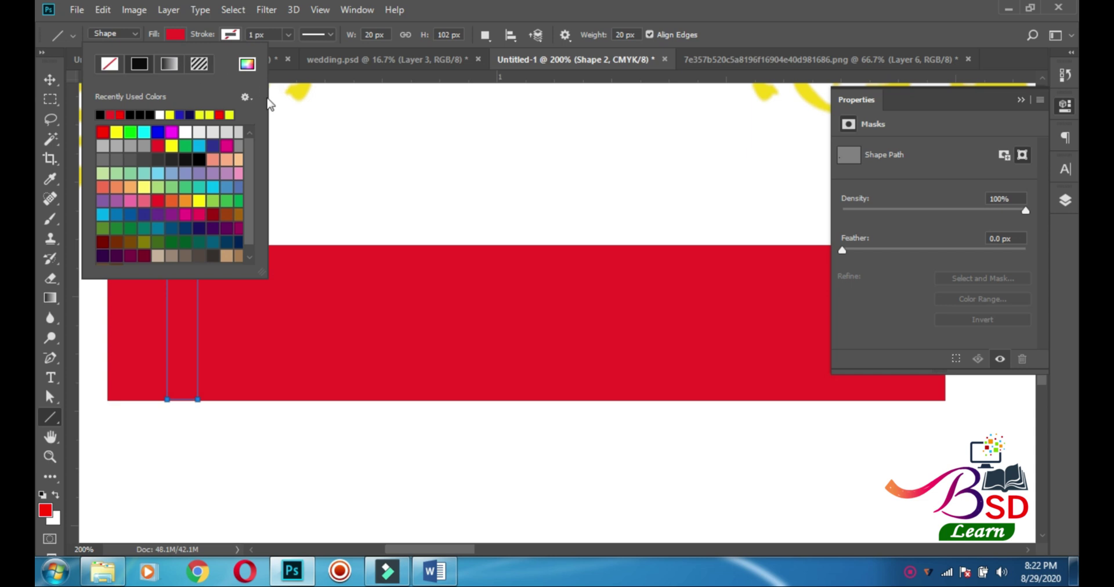
{"action": "left_click", "coordinate": [204, 113]}
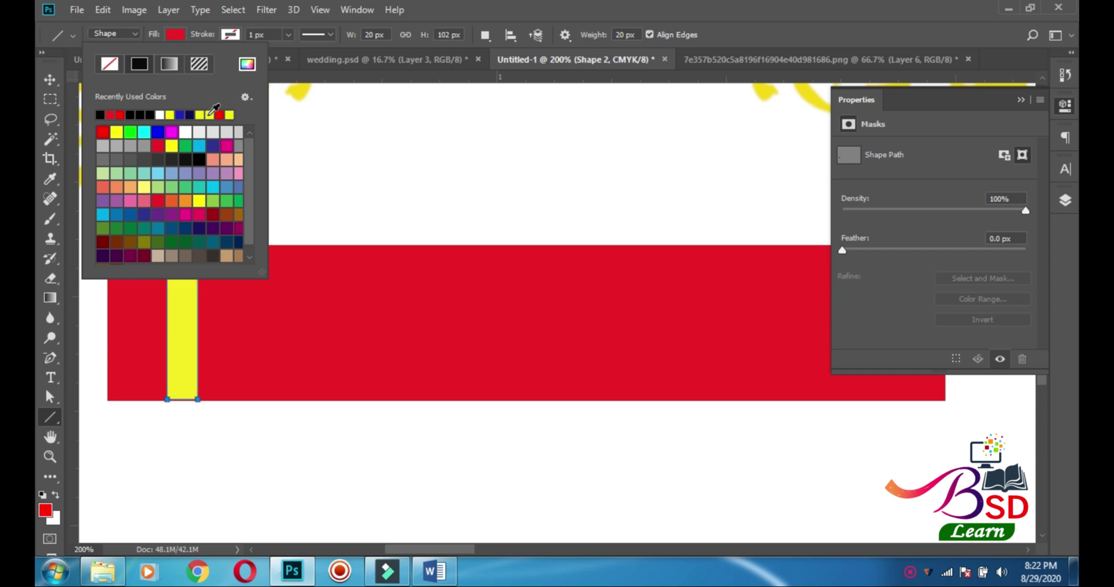
{"action": "left_click", "coordinate": [268, 106]}
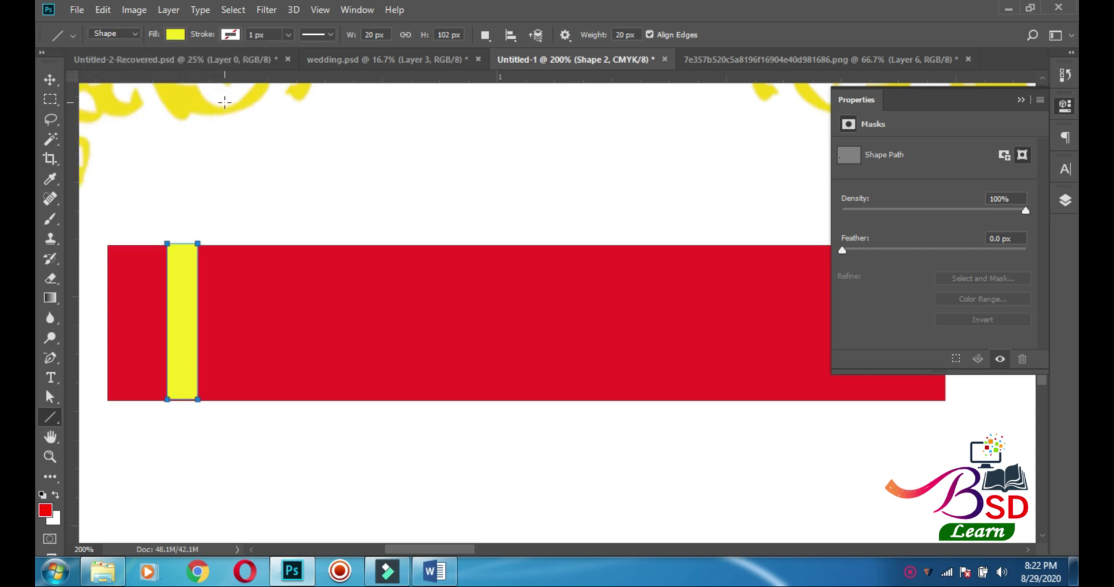
Align the yellow stripe with the red rectangle and duplicate it into three stripes near each end
{"action": "key", "text": "alt"}
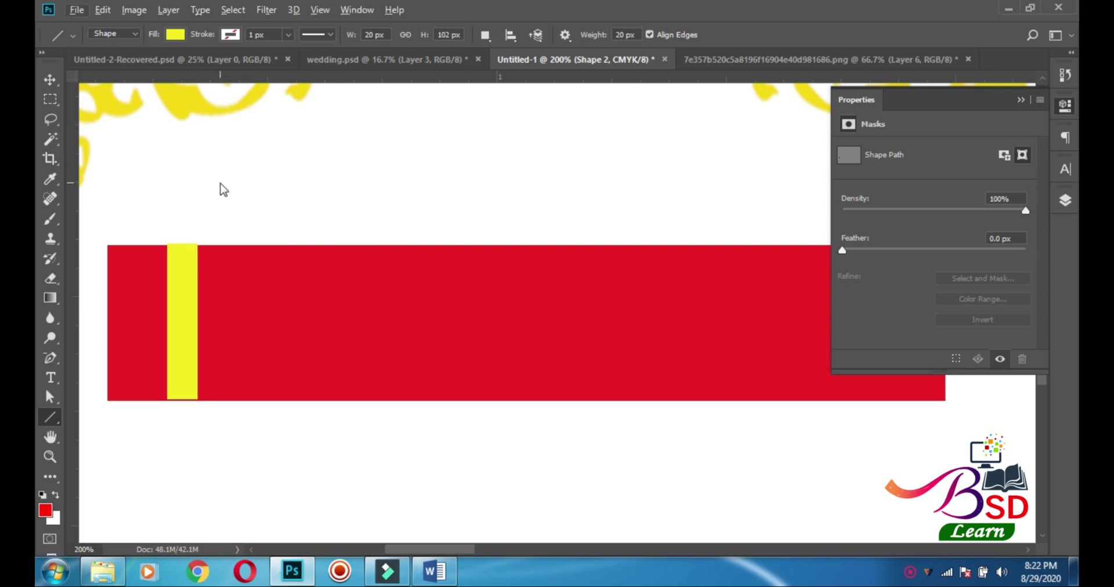
{"action": "left_click", "coordinate": [50, 80]}
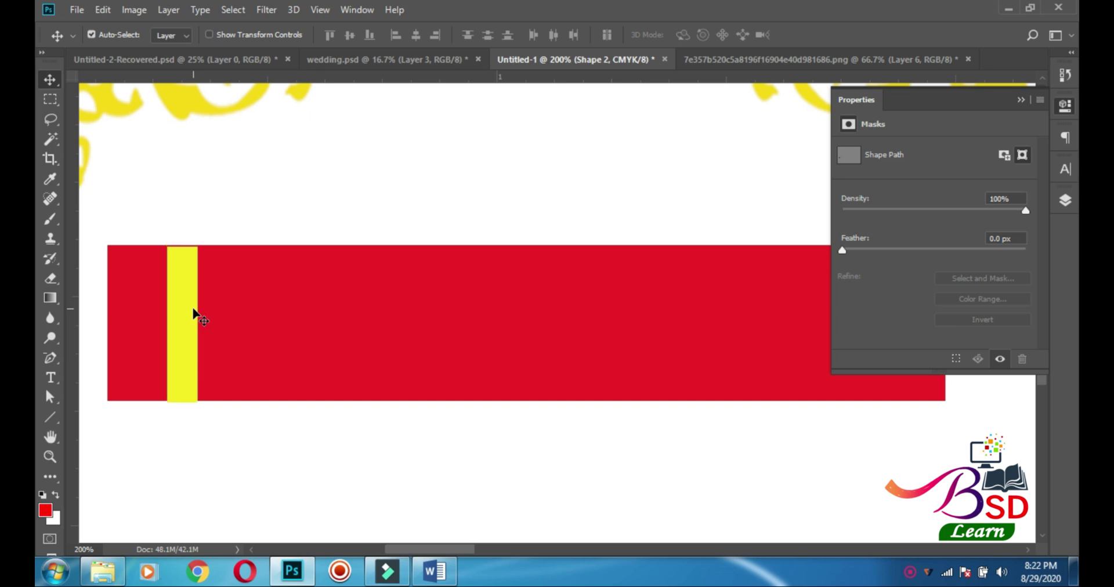
{"action": "left_click_drag", "start_coordinate": [185, 312], "coordinate": [875, 343]}
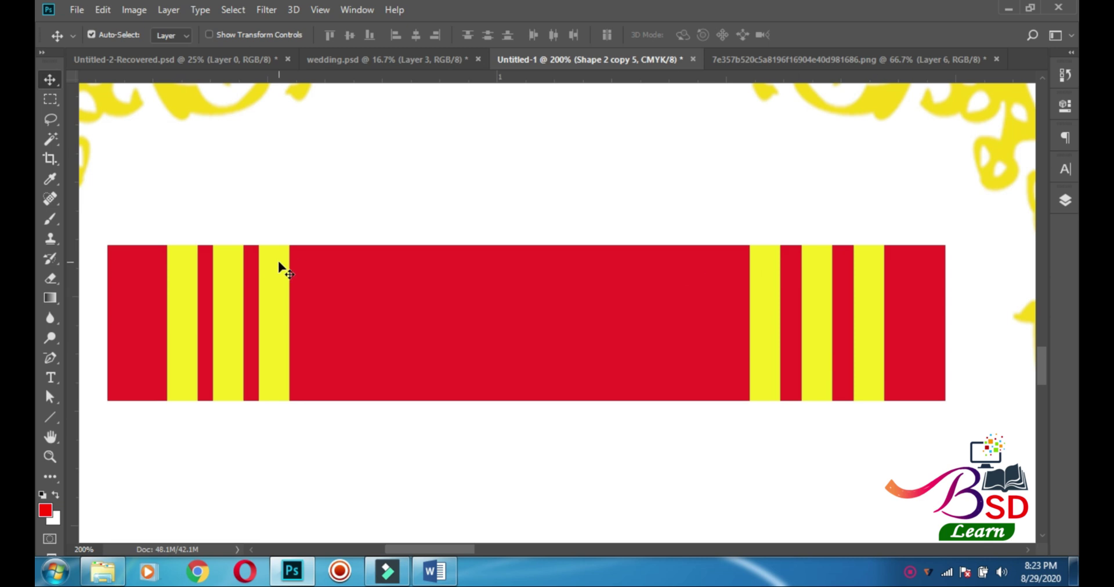
Link the red rectangle's layer with the yellow stripe layers, leaving out the ornamental frame's layer
{"action": "left_click_drag", "start_coordinate": [138, 412], "coordinate": [848, 386]}
{"action": "left_click", "coordinate": [1064, 200]}
{"action": "scroll", "coordinate": [986, 399], "scroll_direction": "down", "scroll_amount": 3}
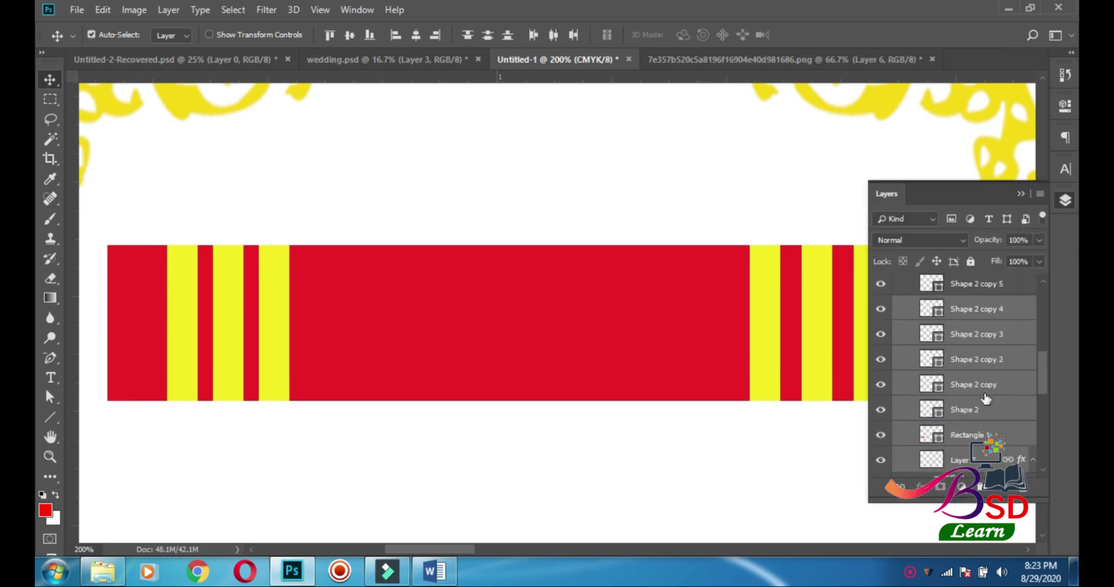
{"action": "scroll", "coordinate": [986, 398], "scroll_direction": "down", "scroll_amount": 1}
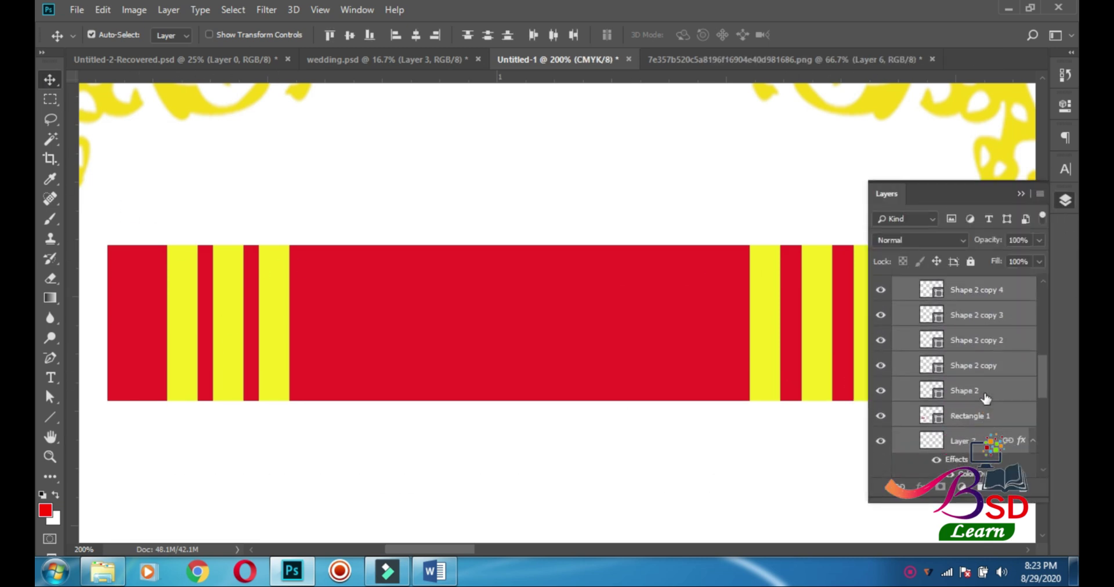
{"action": "left_click", "coordinate": [899, 446], "text": "ctrl"}
{"action": "left_click", "coordinate": [899, 487]}
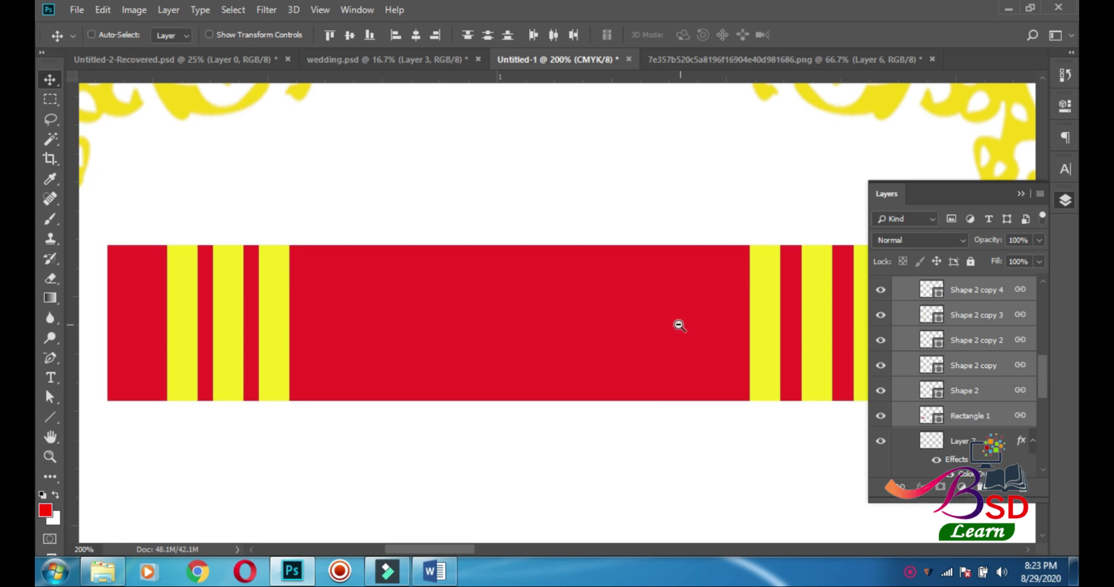
Link the remaining stripe, Shape 2 copy 5, with the red rectangle and move the whole banner slightly up
{"action": "left_click", "coordinate": [679, 325], "text": "alt"}
{"action": "left_click", "coordinate": [678, 325], "text": "alt"}
{"action": "mouse_move", "coordinate": [658, 326]}
{"action": "left_mouse_down"}
{"action": "mouse_move", "coordinate": [647, 378]}
{"action": "mouse_move", "coordinate": [658, 328]}
{"action": "mouse_move", "coordinate": [671, 332]}
{"action": "mouse_move", "coordinate": [662, 336]}
{"action": "left_mouse_up"}
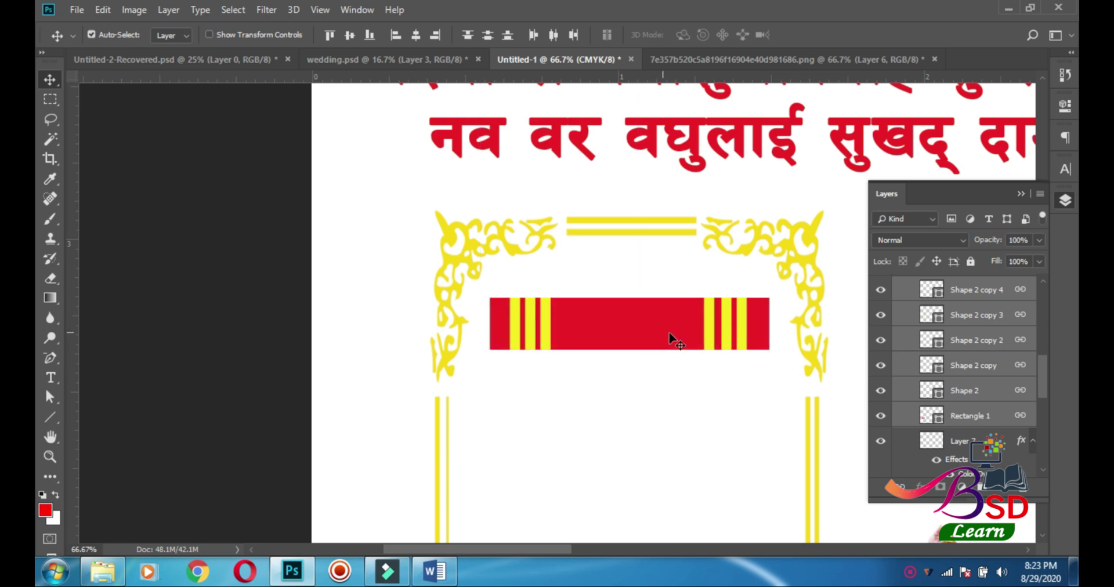
{"action": "left_click", "coordinate": [744, 346]}
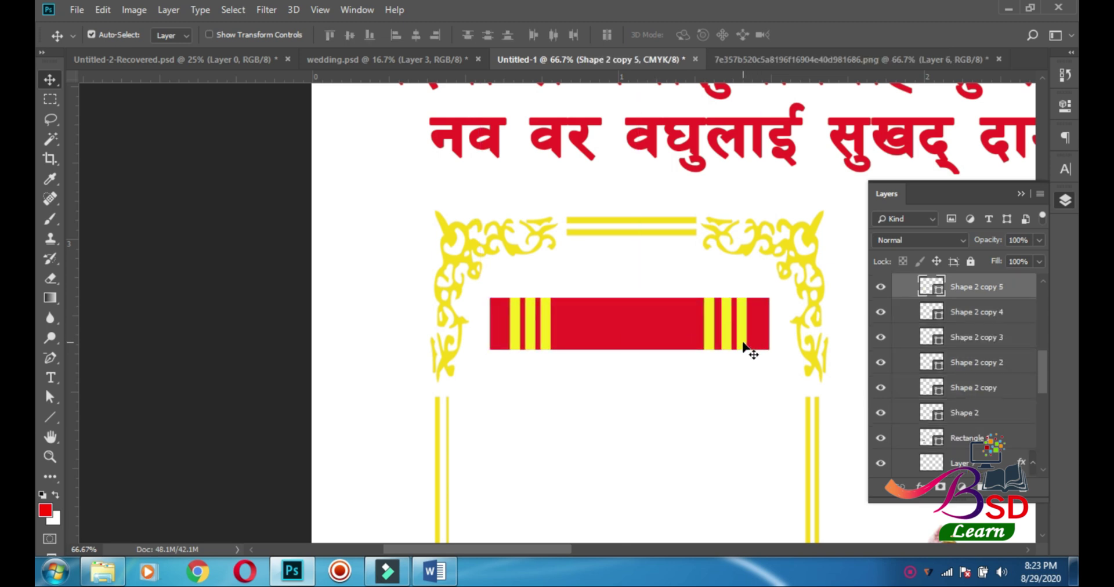
{"action": "left_click", "coordinate": [688, 333]}
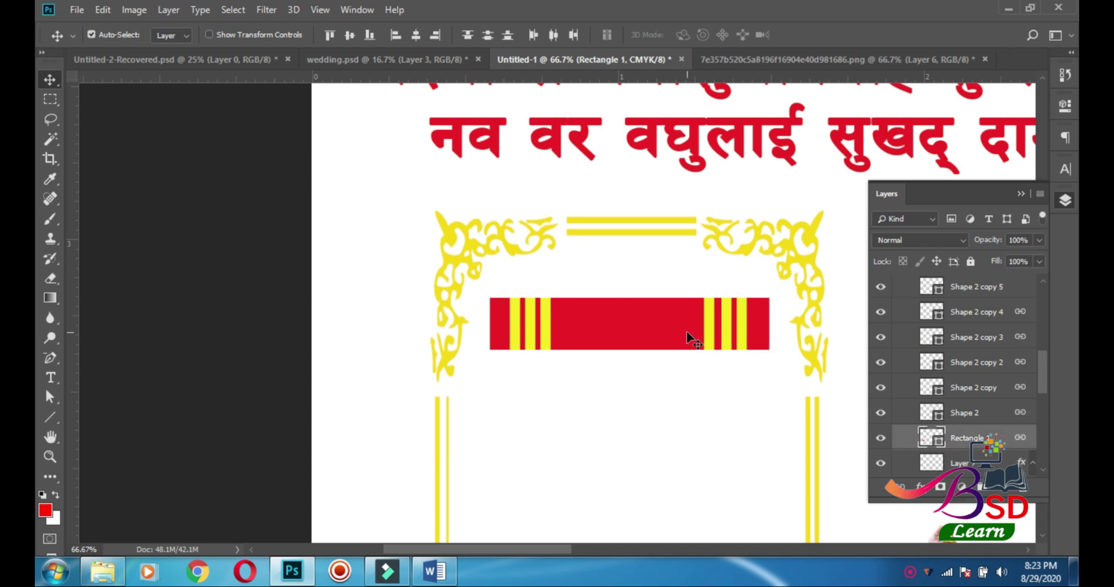
{"action": "left_click", "coordinate": [987, 287], "text": "ctrl"}
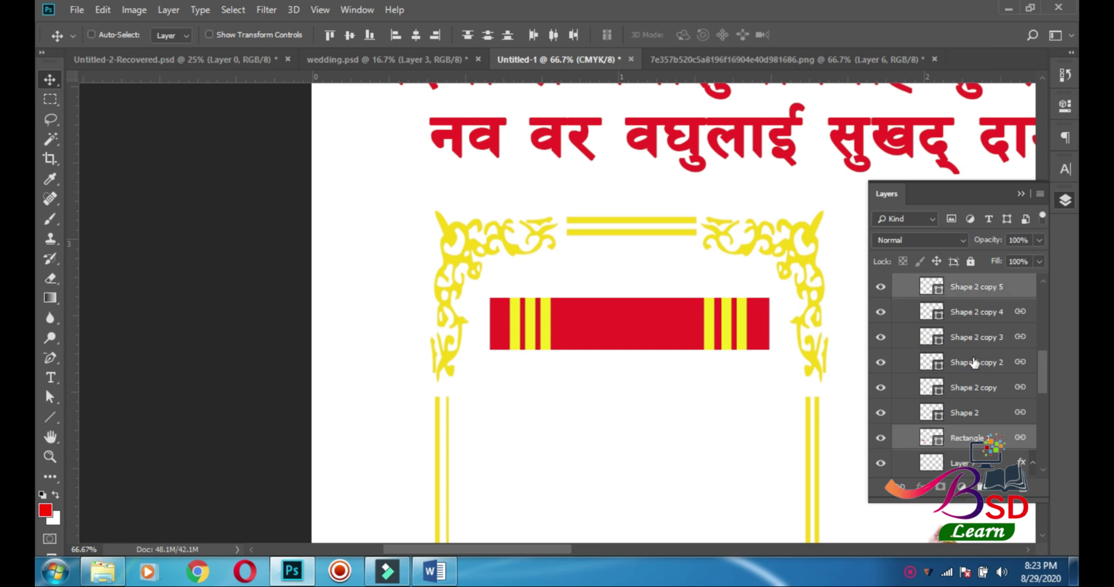
{"action": "mouse_move", "coordinate": [655, 323]}
{"action": "left_mouse_down"}
{"action": "mouse_move", "coordinate": [645, 378]}
{"action": "mouse_move", "coordinate": [664, 331]}
{"action": "mouse_move", "coordinate": [654, 312]}
{"action": "left_mouse_up"}
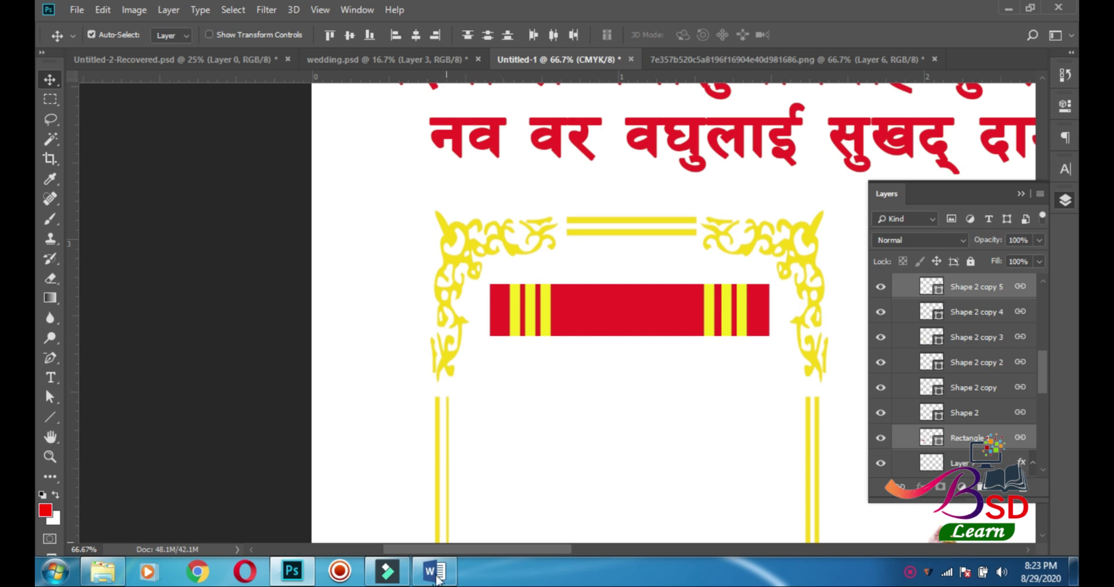
Copy the heading "वैवाहिक कार्यक्रम" from the Word document and paste it as new text over the red banner in Photoshop
{"action": "mouse_move", "coordinate": [436, 573]}
{"action": "left_click", "coordinate": [1022, 191]}
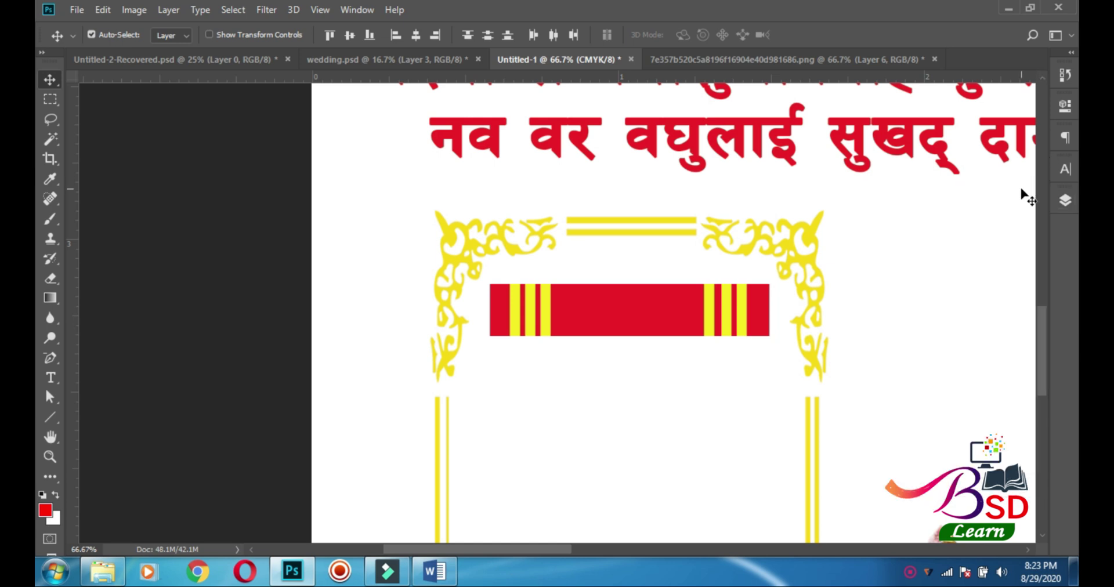
{"action": "left_click", "coordinate": [440, 573]}
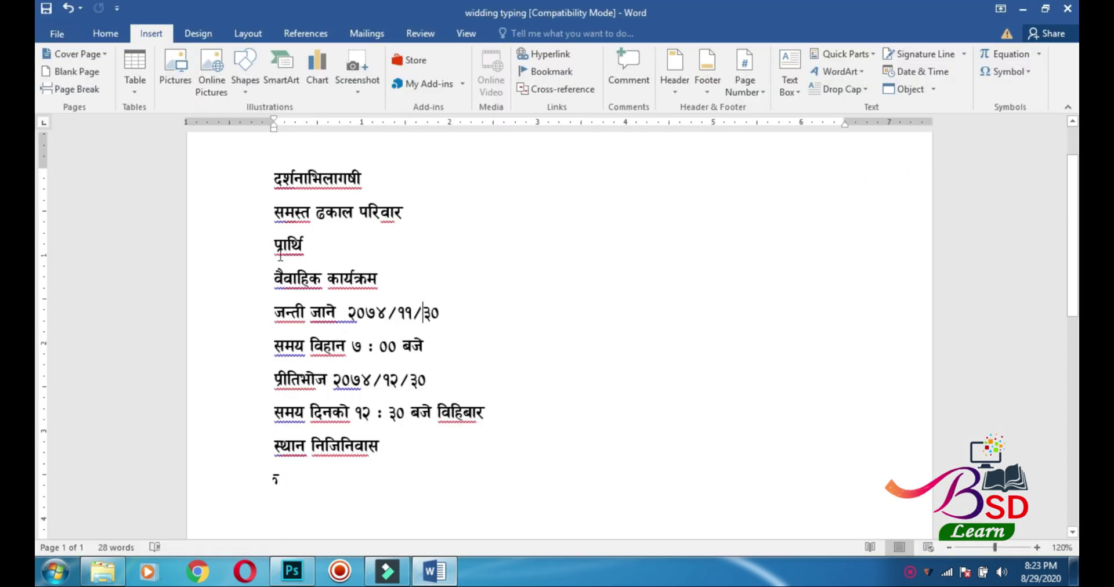
{"action": "left_click_drag", "start_coordinate": [292, 274], "coordinate": [373, 280]}
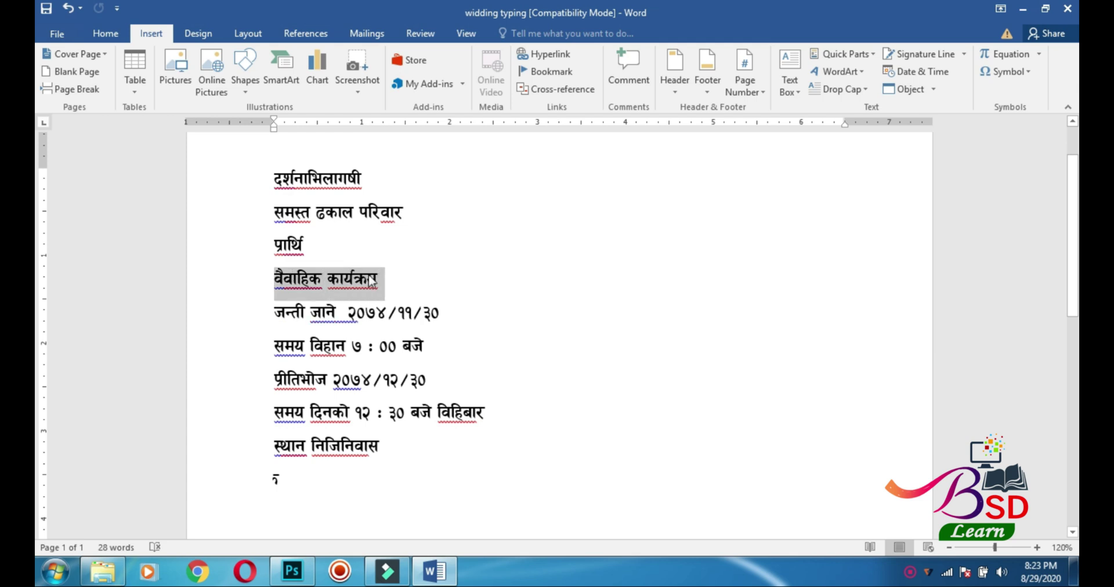
{"action": "left_click", "coordinate": [292, 572]}
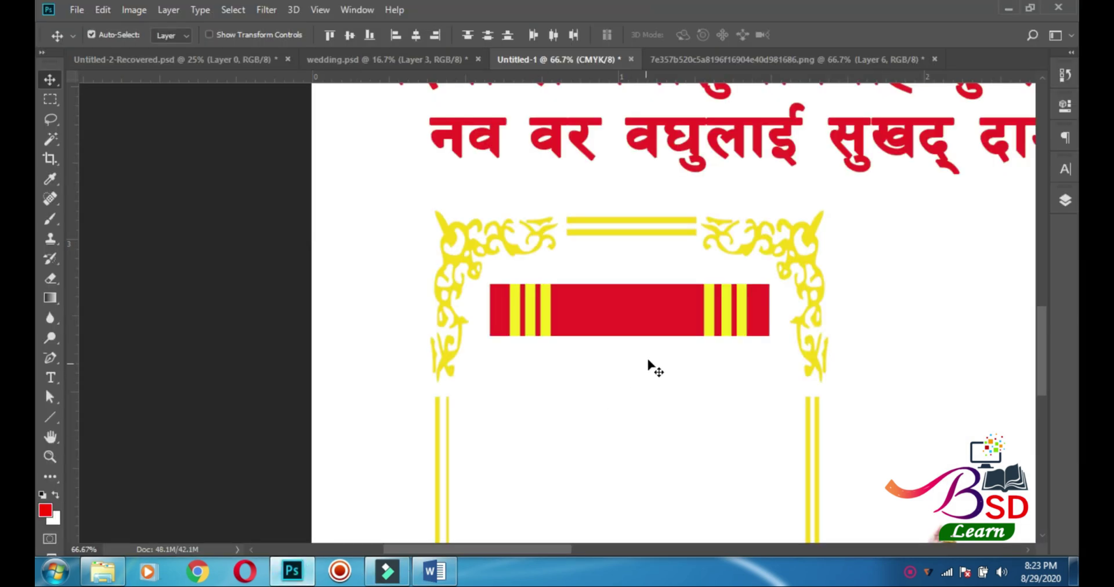
{"action": "left_click", "coordinate": [50, 378]}
{"action": "left_click", "coordinate": [575, 311]}
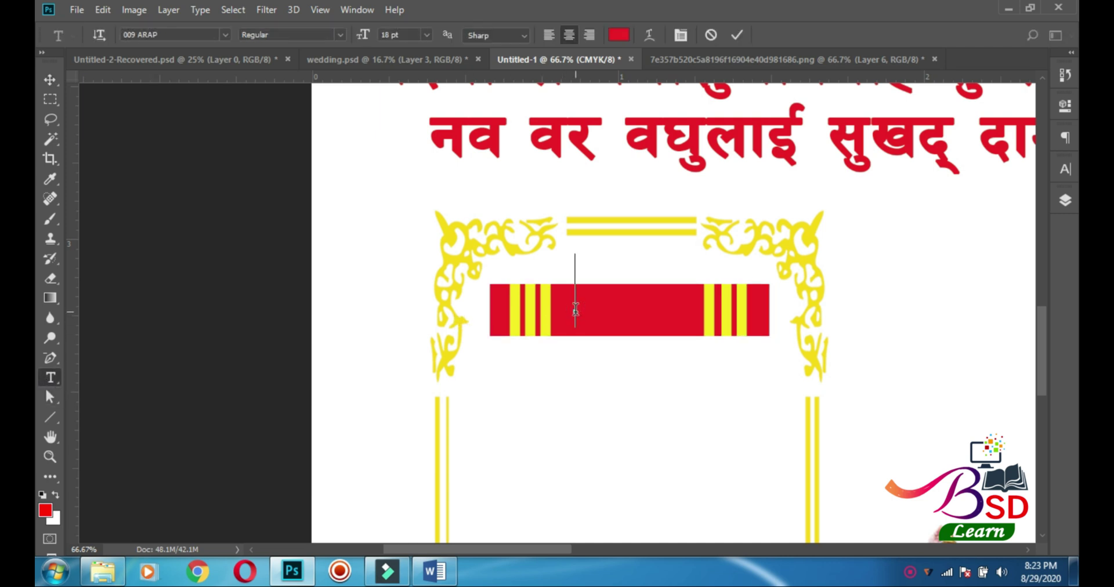
{"action": "key", "text": "ctrl+v"}
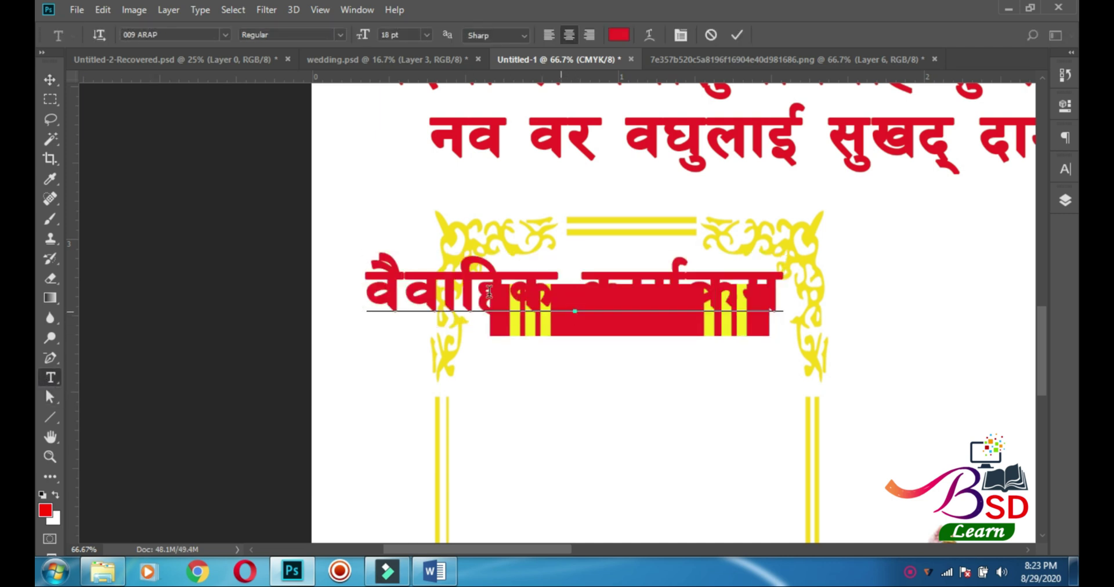
Change the "वैवाहिक कार्यक्रम" heading's text color to white (ffffff)
{"action": "left_click", "coordinate": [50, 79]}
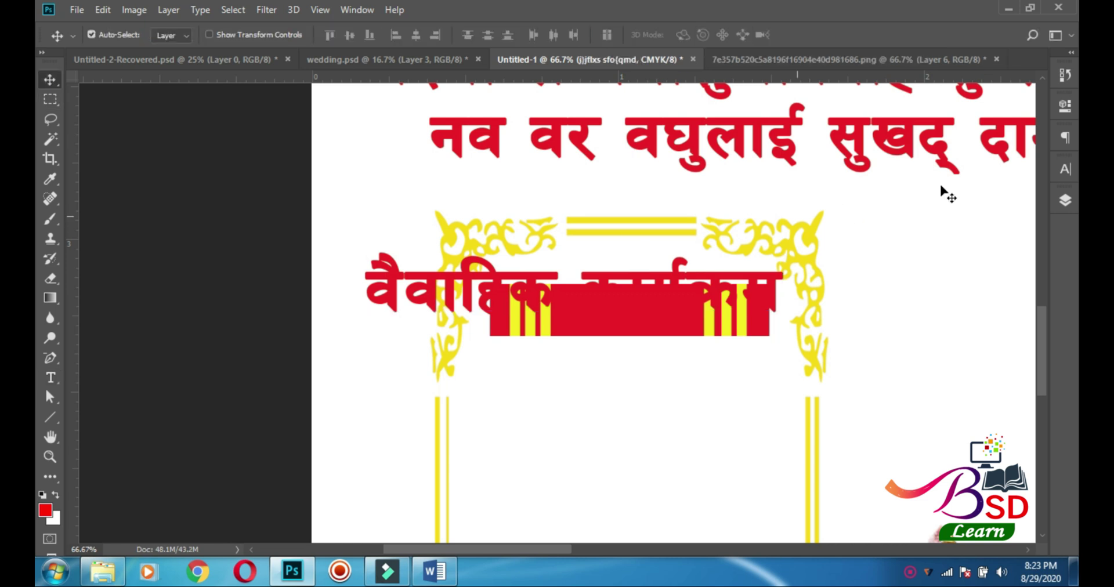
{"action": "left_click", "coordinate": [1066, 169]}
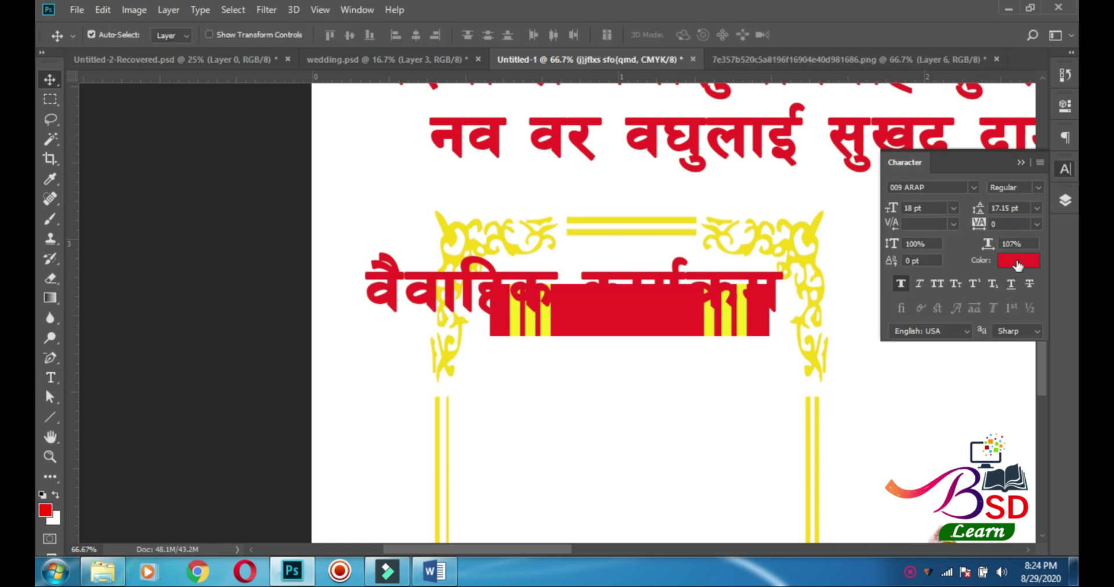
{"action": "left_click", "coordinate": [1015, 271]}
{"action": "left_click", "coordinate": [580, 430]}
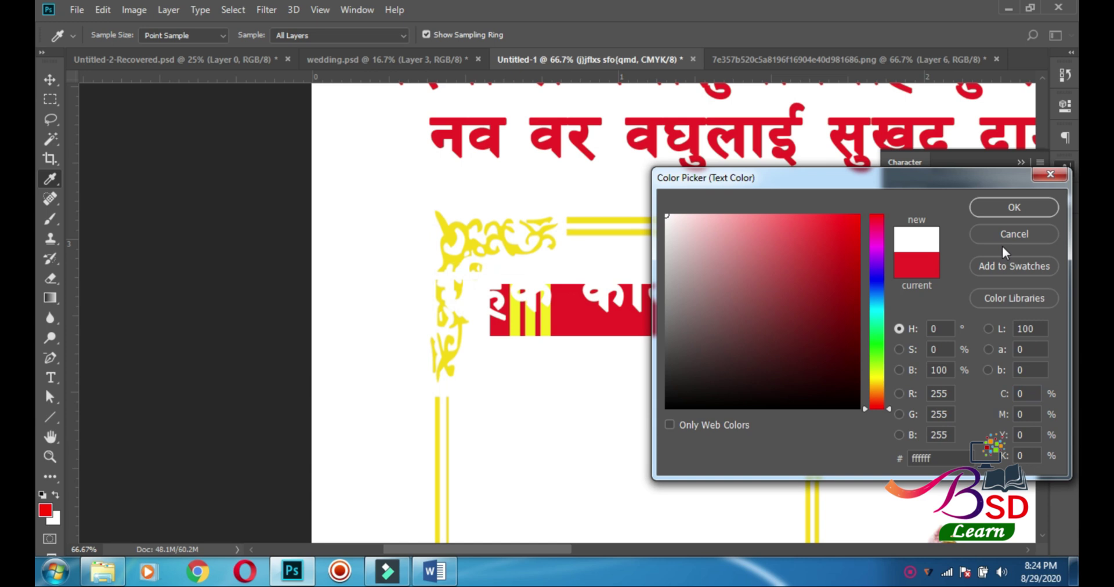
{"action": "left_click", "coordinate": [1014, 208]}
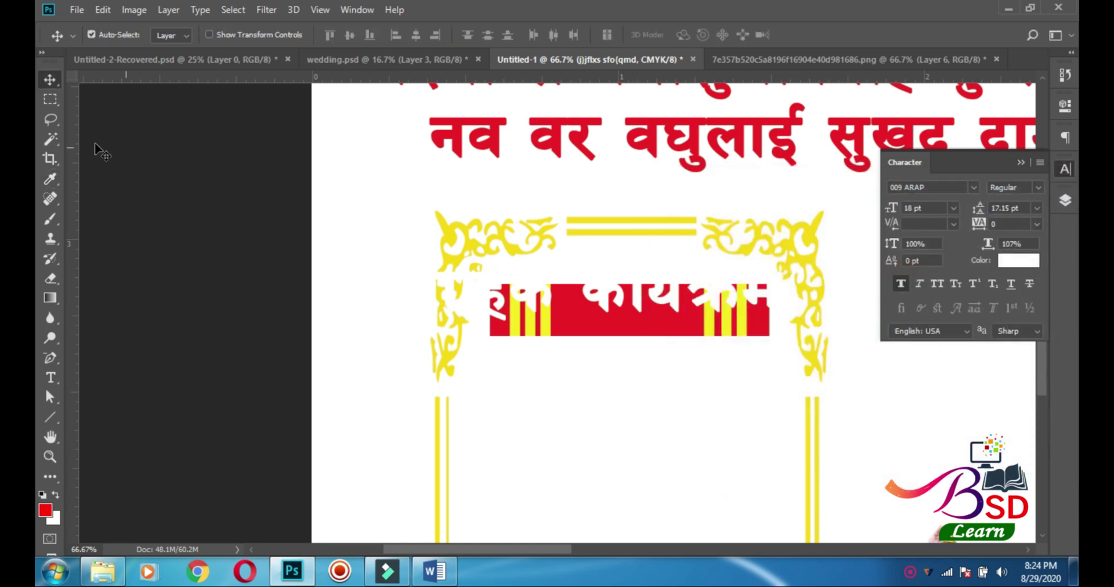
Set the heading's font size to 10 pt and position it on the red banner
{"action": "left_click_drag", "start_coordinate": [610, 299], "coordinate": [611, 315]}
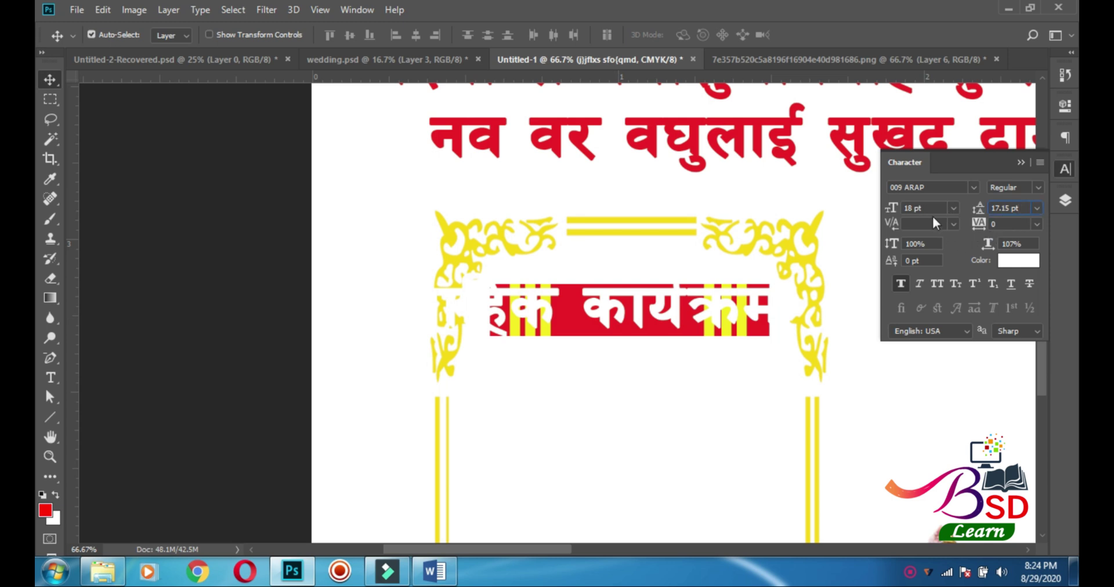
{"action": "left_click_drag", "start_coordinate": [908, 209], "coordinate": [888, 215]}
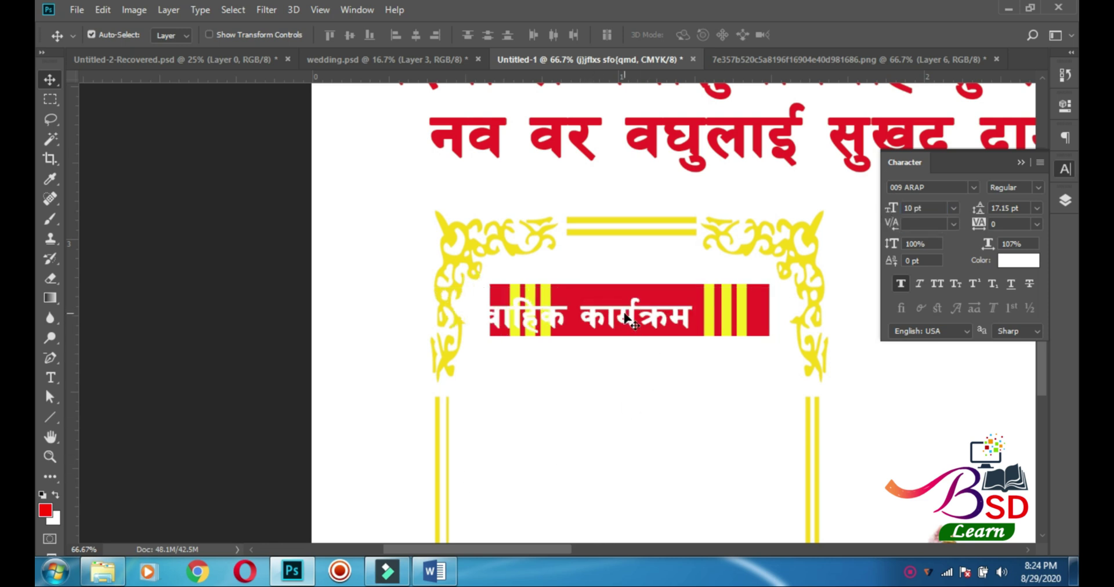
{"action": "left_click_drag", "start_coordinate": [634, 329], "coordinate": [673, 330]}
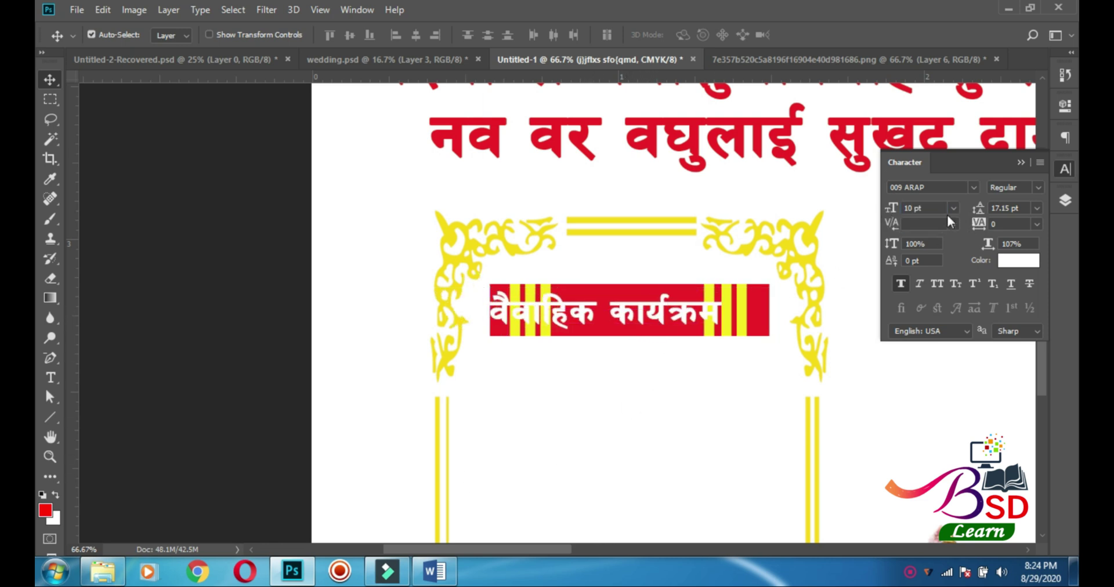
Set the "वैवाहिक कार्यक्रम" heading's font size to 6 pt and centre it between the banner's yellow stripes
{"action": "left_click_drag", "start_coordinate": [926, 207], "coordinate": [888, 213]}
{"action": "type", "text": "6"}
{"action": "key", "text": "Return"}
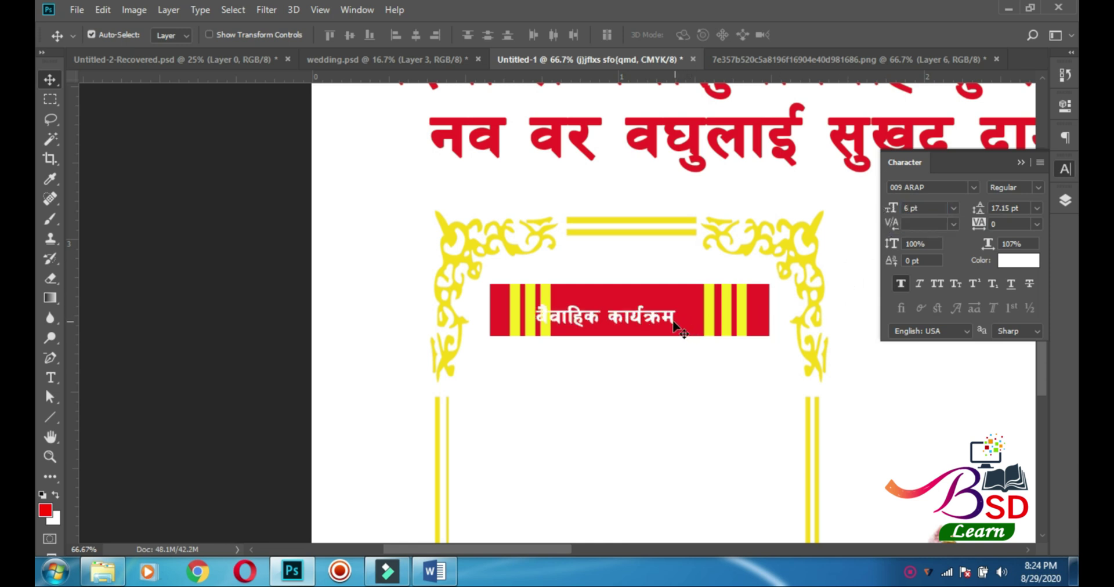
{"action": "left_click_drag", "start_coordinate": [673, 324], "coordinate": [696, 319]}
{"action": "left_click", "coordinate": [1037, 187]}
{"action": "left_click", "coordinate": [1032, 225]}
{"action": "left_click", "coordinate": [1039, 187]}
{"action": "left_click", "coordinate": [1017, 202]}
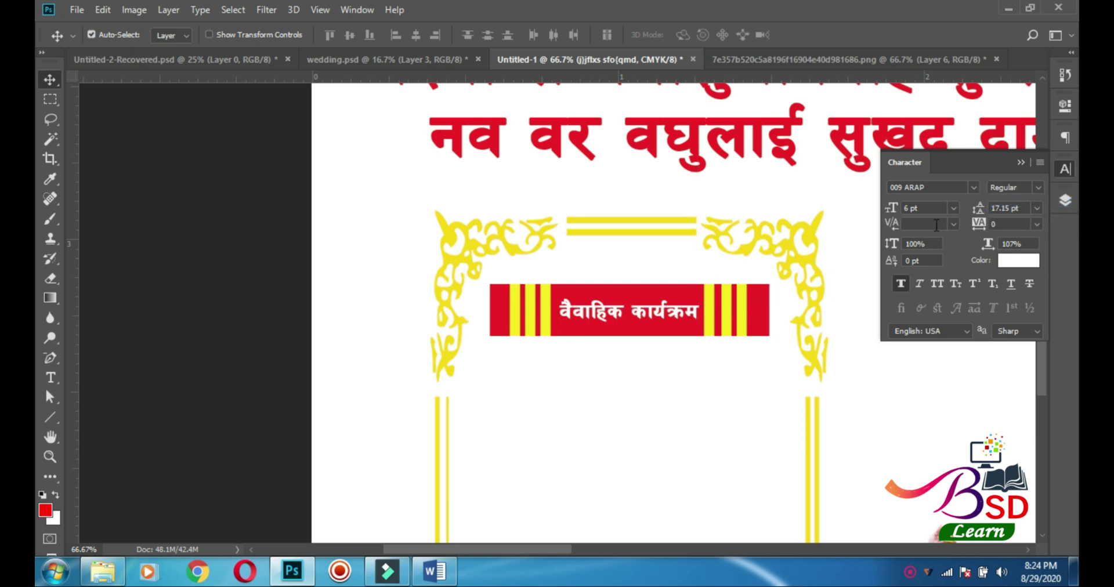
Stretch the heading to about 152% height and widen it to fill the red space between the two stripe groups
{"action": "scroll", "coordinate": [664, 316], "scroll_direction": "up", "scroll_amount": 2}
{"action": "key", "text": "ctrl+t"}
{"action": "left_click_drag", "start_coordinate": [561, 265], "coordinate": [561, 244]}
{"action": "left_click_drag", "start_coordinate": [561, 338], "coordinate": [558, 356]}
{"action": "left_click_drag", "start_coordinate": [351, 300], "coordinate": [336, 299]}
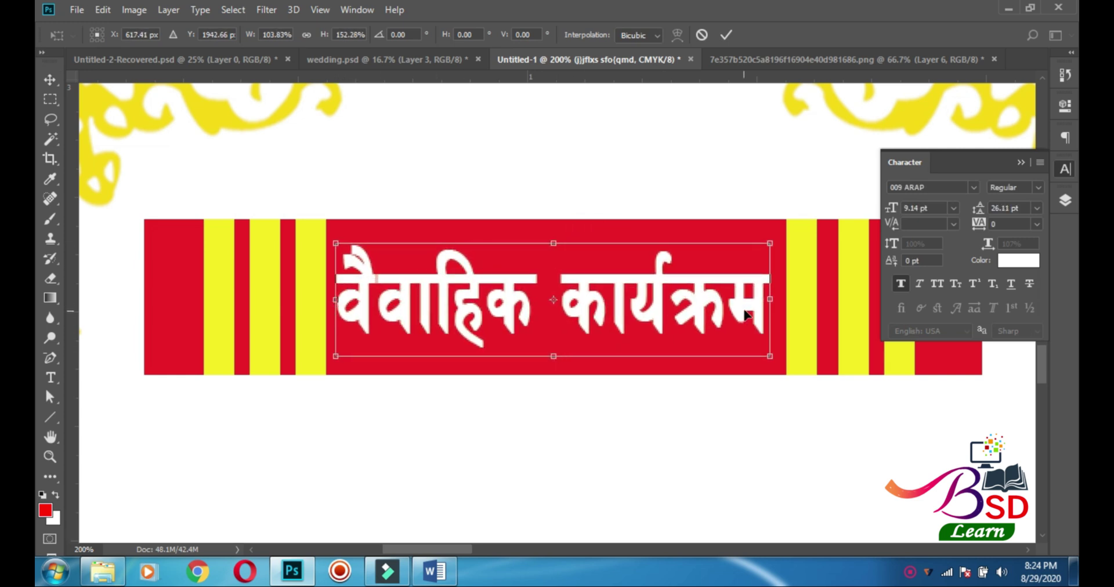
{"action": "mouse_move", "coordinate": [771, 299]}
{"action": "left_mouse_down"}
{"action": "mouse_move", "coordinate": [789, 300]}
{"action": "mouse_move", "coordinate": [779, 301]}
{"action": "left_mouse_up"}
{"action": "key", "text": "Return"}
{"action": "scroll", "coordinate": [778, 301], "scroll_direction": "down", "scroll_amount": 3}
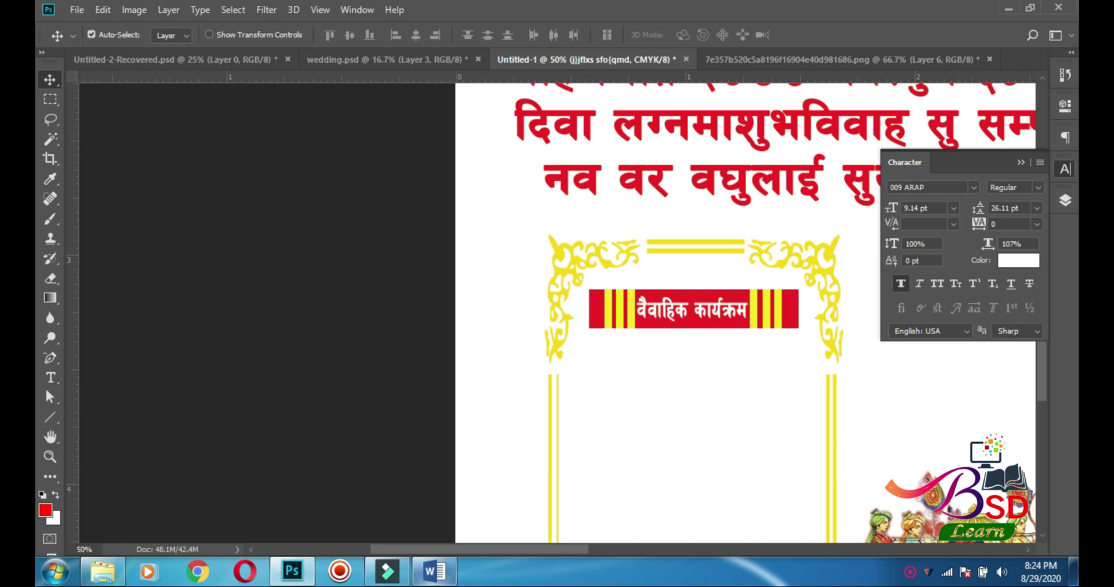
Copy the five program lines from "जन्ती जाने" to "स्थान निजिनिवास" in the Word document and paste them as new text in Photoshop
{"action": "left_click", "coordinate": [430, 572]}
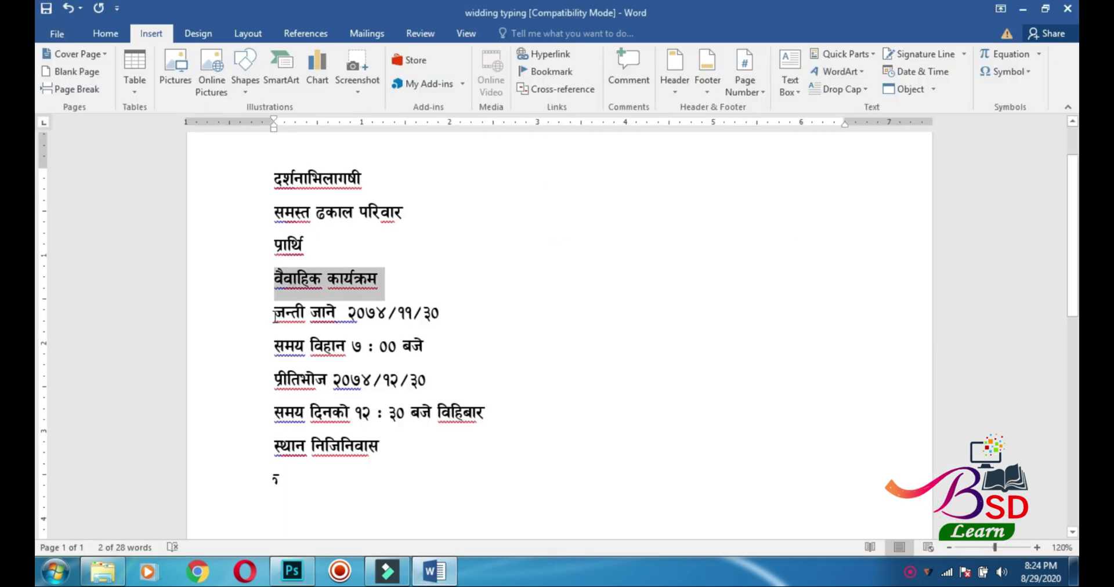
{"action": "left_click_drag", "start_coordinate": [275, 307], "coordinate": [385, 448]}
{"action": "key", "text": "alt+Tab"}
{"action": "key", "text": "ctrl+v"}
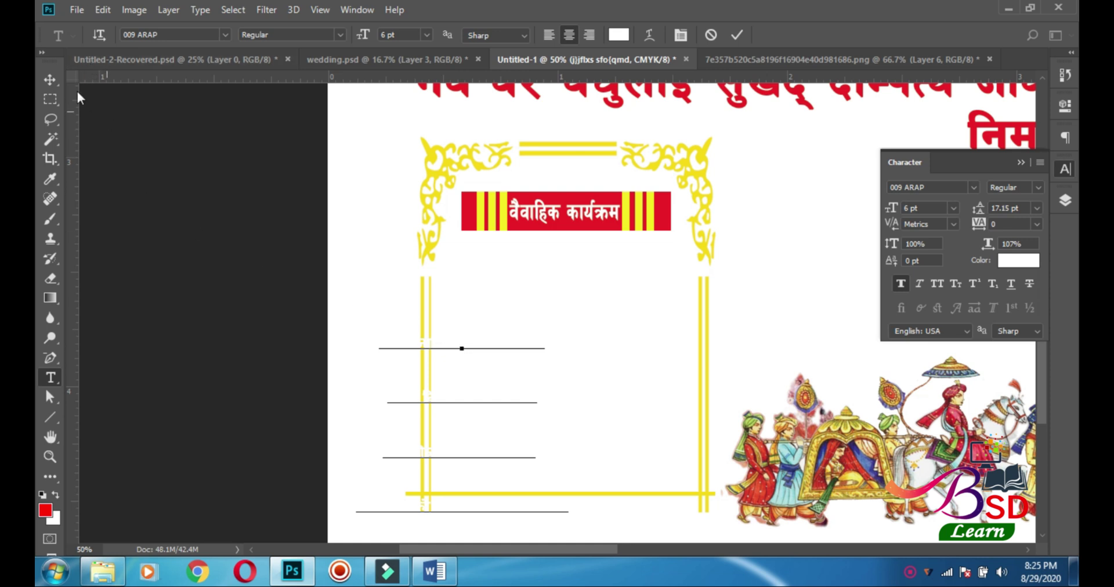
{"action": "left_click", "coordinate": [49, 81]}
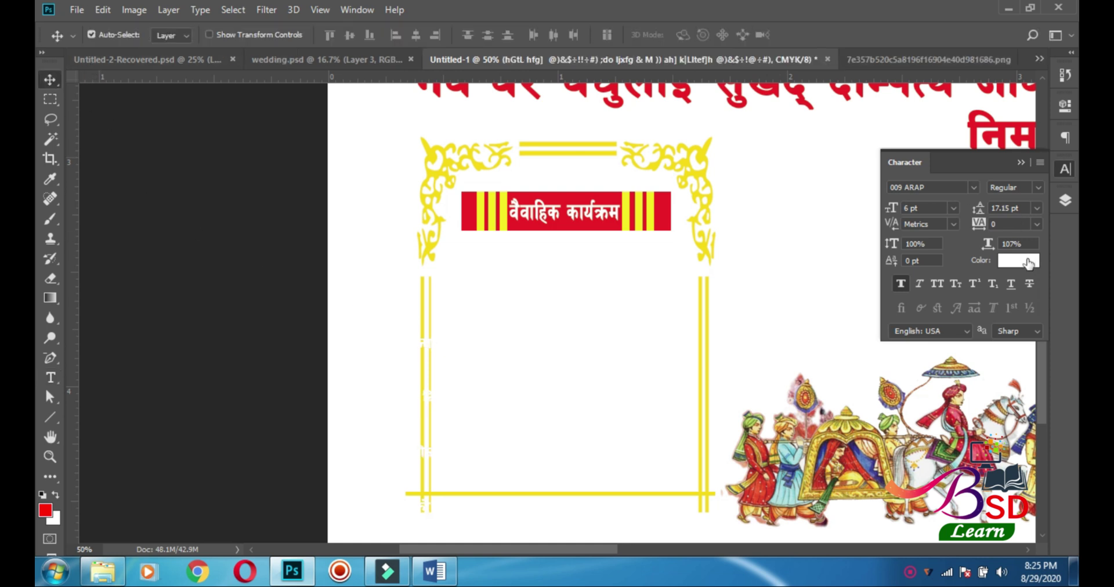
Change the program text's color to red and move it into the ornamental frame below the banner
{"action": "left_click", "coordinate": [1027, 264]}
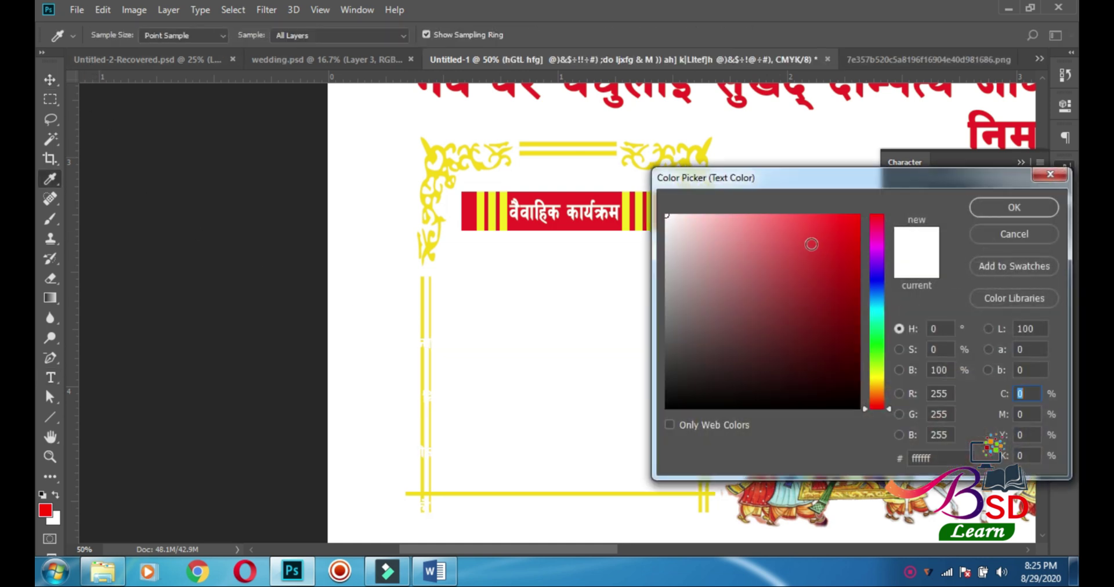
{"action": "left_click", "coordinate": [1013, 210]}
{"action": "key", "text": "v"}
{"action": "left_click_drag", "start_coordinate": [479, 341], "coordinate": [544, 259]}
Set the program text's leading to 10 pt and font size to 8 pt, centring it in the frame
{"action": "left_click", "coordinate": [1022, 209]}
{"action": "type", "text": "10"}
{"action": "key", "text": "Return"}
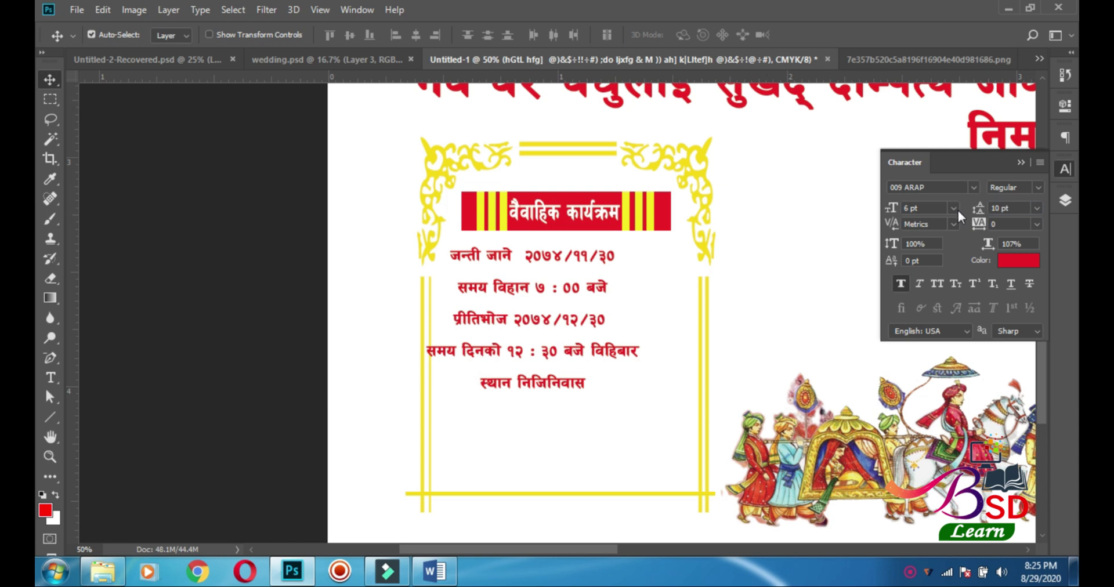
{"action": "left_click_drag", "start_coordinate": [610, 354], "coordinate": [636, 398]}
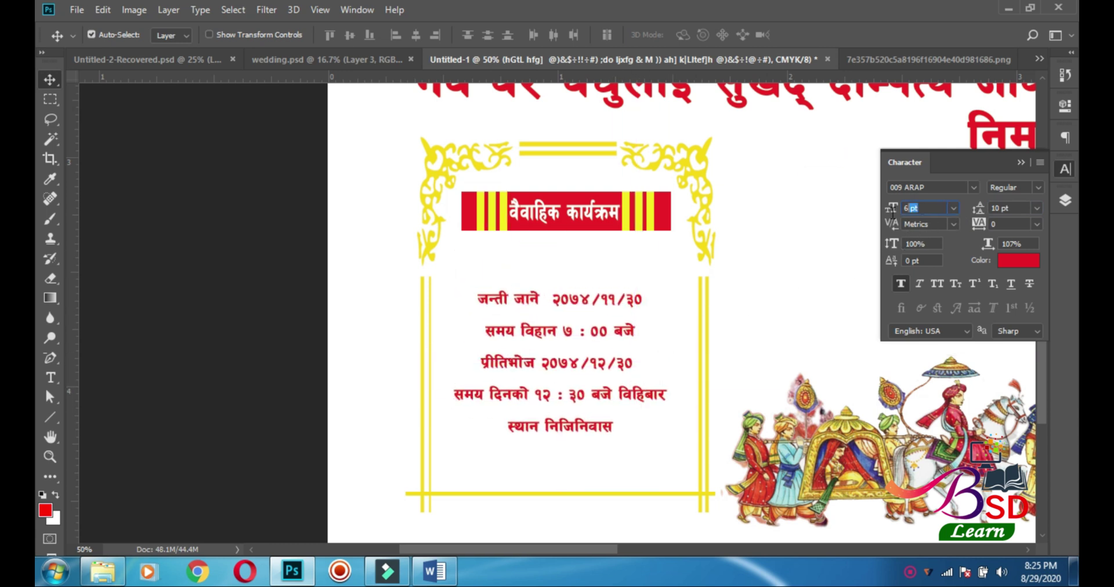
{"action": "type", "text": "8"}
{"action": "key", "text": "Return"}
Left-align the program text and shift it towards the frame's left border lines
{"action": "left_click", "coordinate": [1065, 107]}
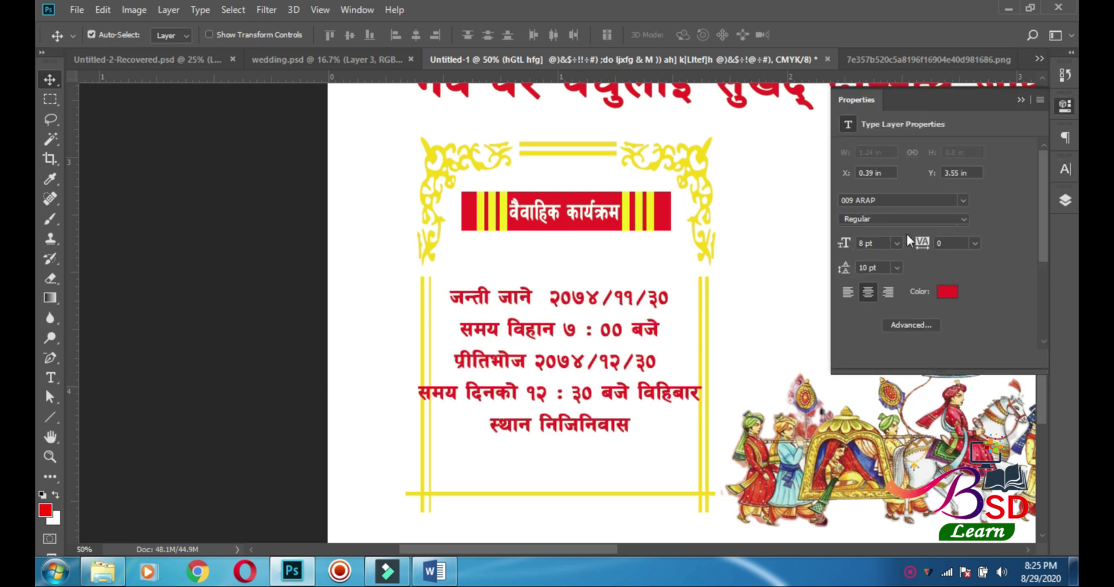
{"action": "left_click", "coordinate": [848, 292]}
{"action": "left_click_drag", "start_coordinate": [570, 299], "coordinate": [453, 298]}
Copy the colon from the morning time and insert it after "जन्ती जाने" and the first "समय"
{"action": "left_click", "coordinate": [56, 381]}
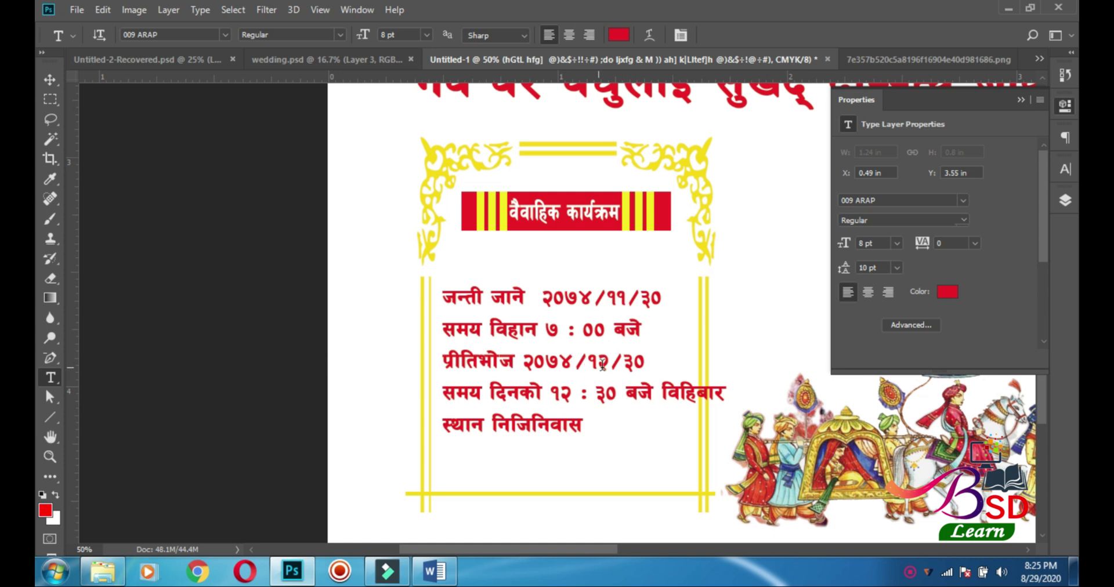
{"action": "left_click_drag", "start_coordinate": [578, 331], "coordinate": [565, 332]}
{"action": "key", "text": "ctrl+c"}
{"action": "left_click", "coordinate": [531, 297]}
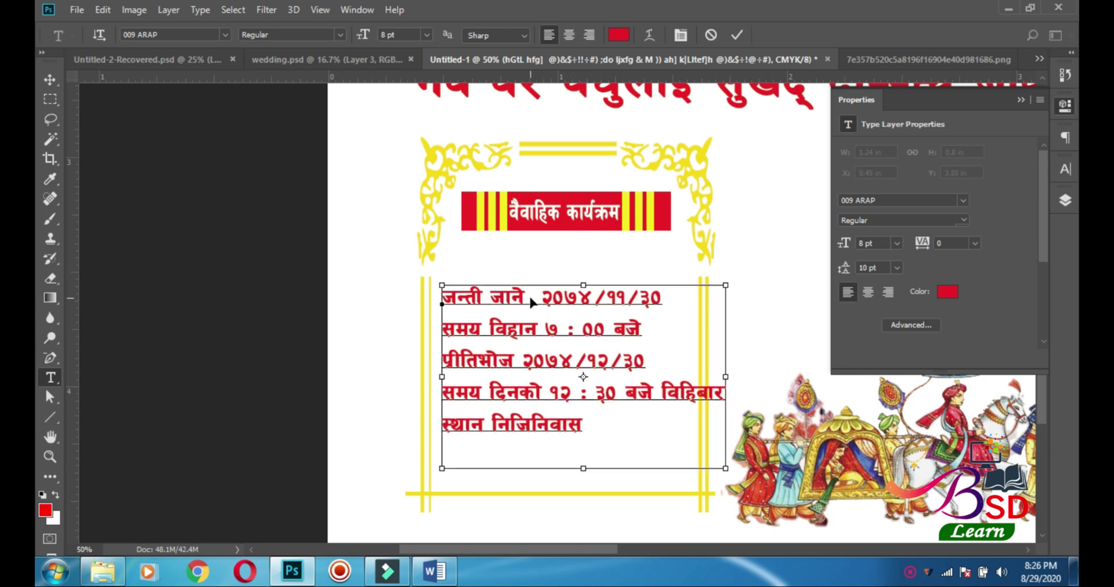
{"action": "key", "text": "ctrl+v"}
{"action": "left_click", "coordinate": [489, 330]}
{"action": "key", "text": "ctrl+v"}
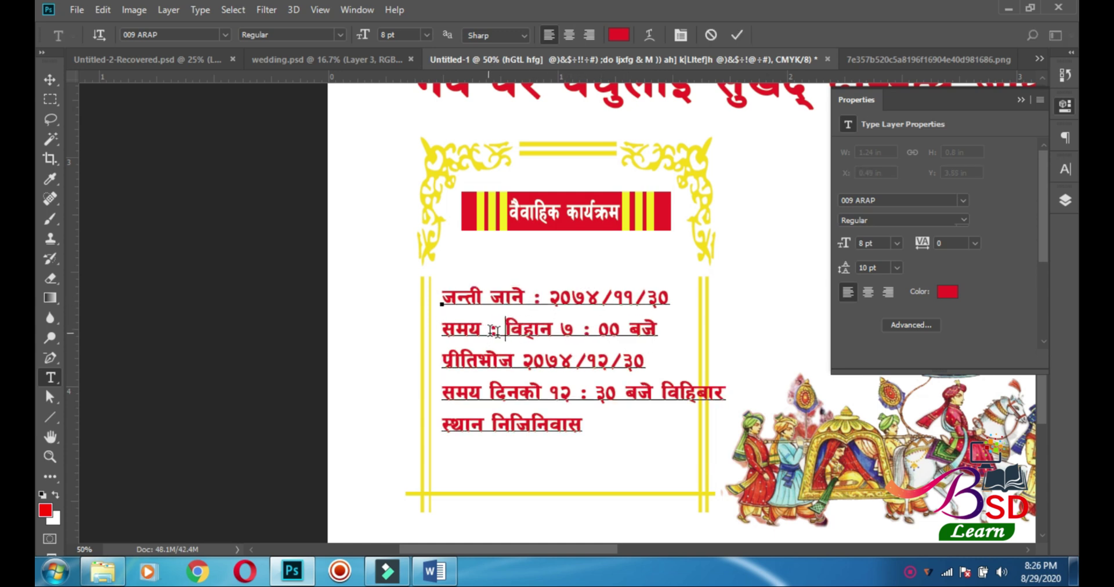
Insert colons after "प्रीतिभोज" and the second "समय" in the program text
{"action": "left_click", "coordinate": [519, 366]}
{"action": "key", "text": "ctrl+v"}
{"action": "left_click_drag", "start_coordinate": [505, 330], "coordinate": [491, 329]}
{"action": "key", "text": "ctrl+c"}
{"action": "left_click", "coordinate": [521, 363]}
{"action": "key", "text": "ctrl+v"}
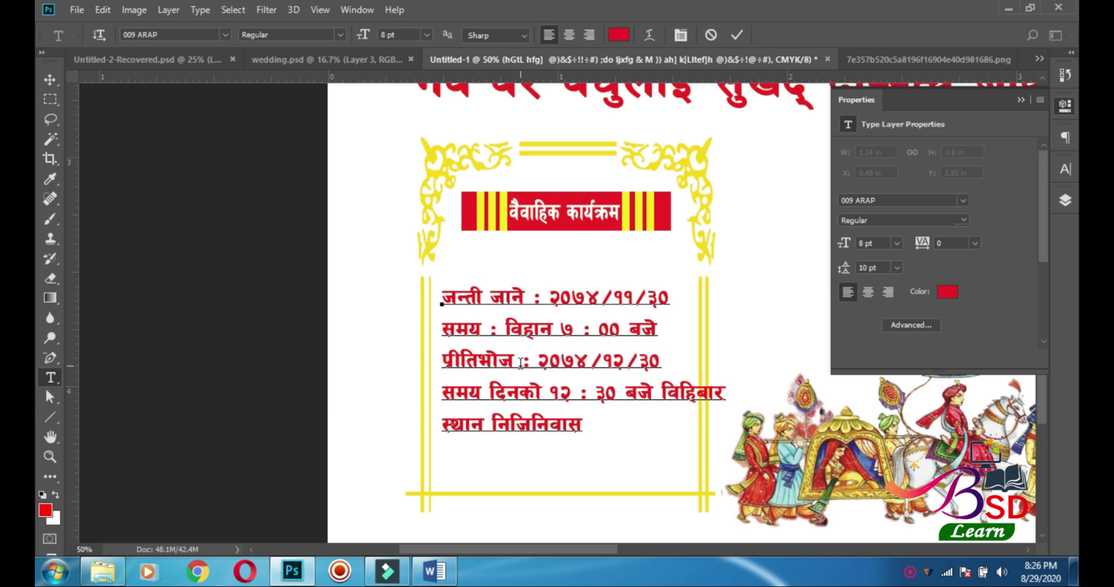
{"action": "left_click", "coordinate": [483, 392]}
{"action": "key", "text": "ctrl+v"}
Delete the extra spaces before the program labels' colons and around the colon in the time "१२:३०"
{"action": "left_click", "coordinate": [524, 364]}
{"action": "key", "text": "BackSpace"}
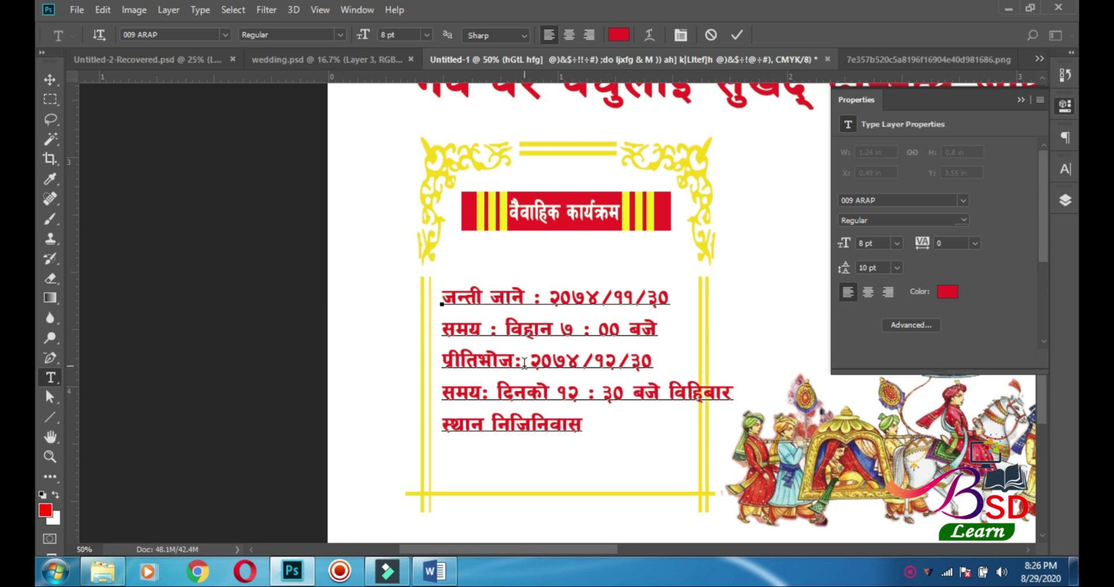
{"action": "left_click", "coordinate": [492, 331]}
{"action": "key", "text": "BackSpace"}
{"action": "left_click", "coordinate": [533, 298]}
{"action": "key", "text": "BackSpace"}
{"action": "left_click", "coordinate": [590, 395]}
{"action": "key", "text": "BackSpace"}
{"action": "left_click", "coordinate": [595, 395]}
{"action": "key", "text": "BackSpace"}
Try centre and right alignment on the last program line "स्थान निजिनिवास" and return it to left alignment
{"action": "left_click_drag", "start_coordinate": [446, 426], "coordinate": [584, 434]}
{"action": "left_click", "coordinate": [867, 294]}
{"action": "left_click", "coordinate": [50, 80]}
{"action": "left_click_drag", "start_coordinate": [408, 428], "coordinate": [581, 431]}
{"action": "left_click", "coordinate": [849, 293]}
{"action": "left_click", "coordinate": [50, 378]}
{"action": "left_click", "coordinate": [888, 295]}
{"action": "left_click", "coordinate": [868, 295]}
{"action": "left_click", "coordinate": [849, 295]}
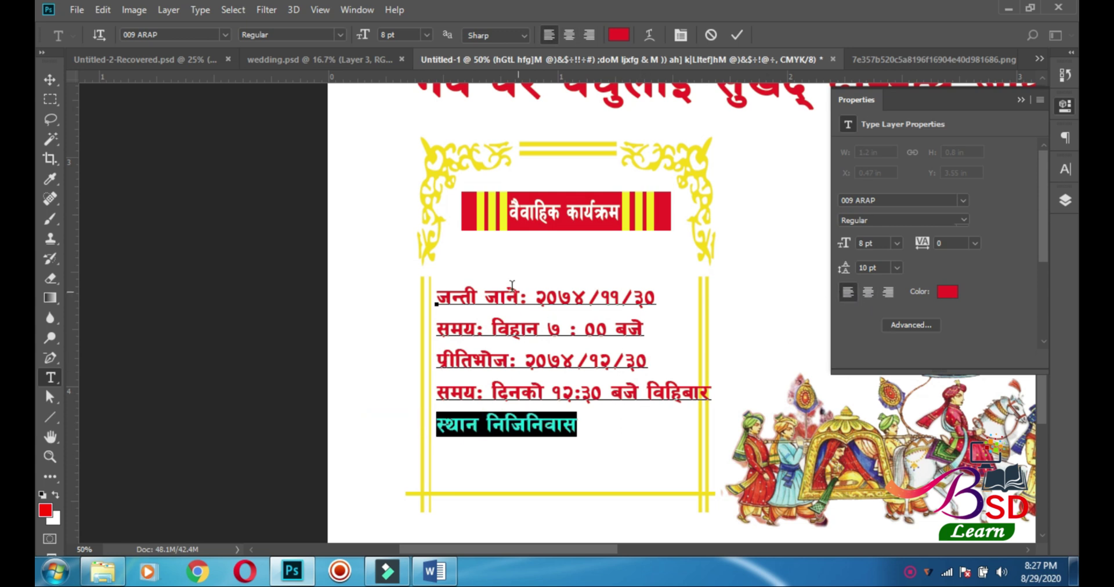
Set the program text's font size to 7 pt and position it between the frame's side borders
{"action": "left_click", "coordinate": [51, 80]}
{"action": "left_click_drag", "start_coordinate": [671, 392], "coordinate": [668, 388]}
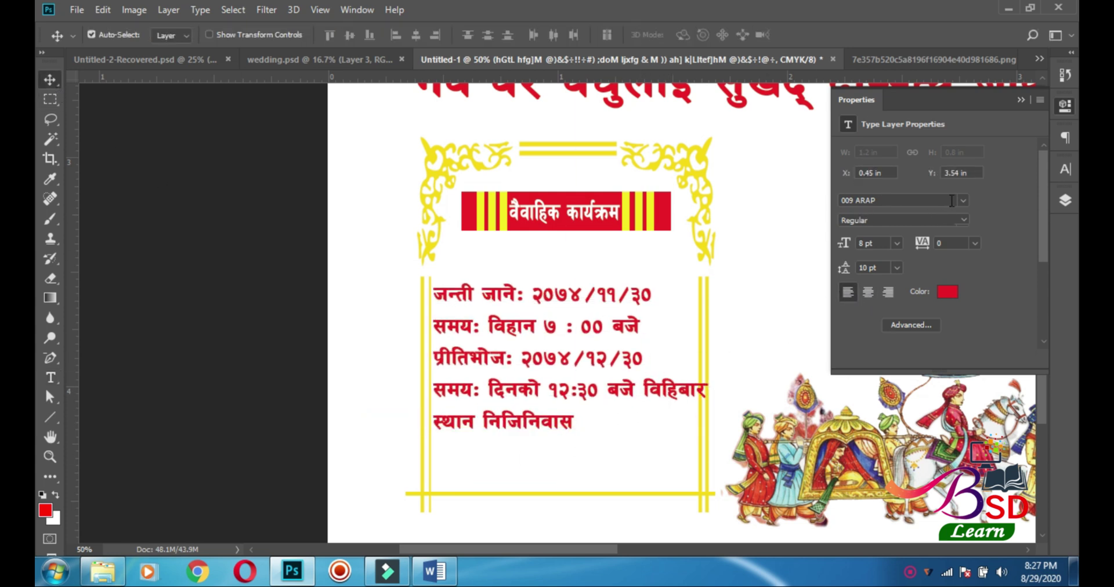
{"action": "left_click", "coordinate": [1019, 100]}
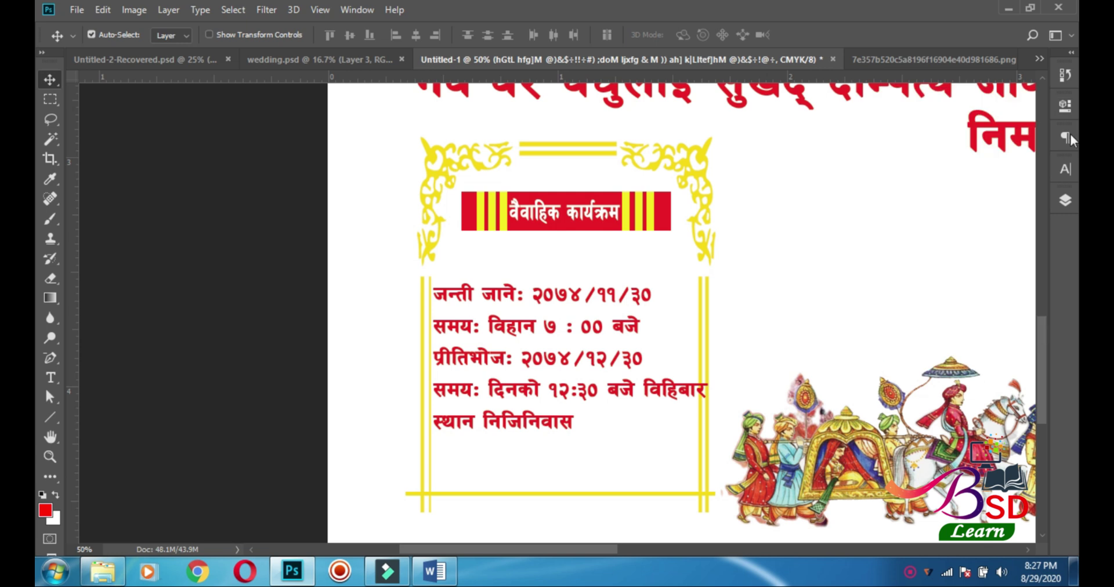
{"action": "left_click", "coordinate": [1066, 169]}
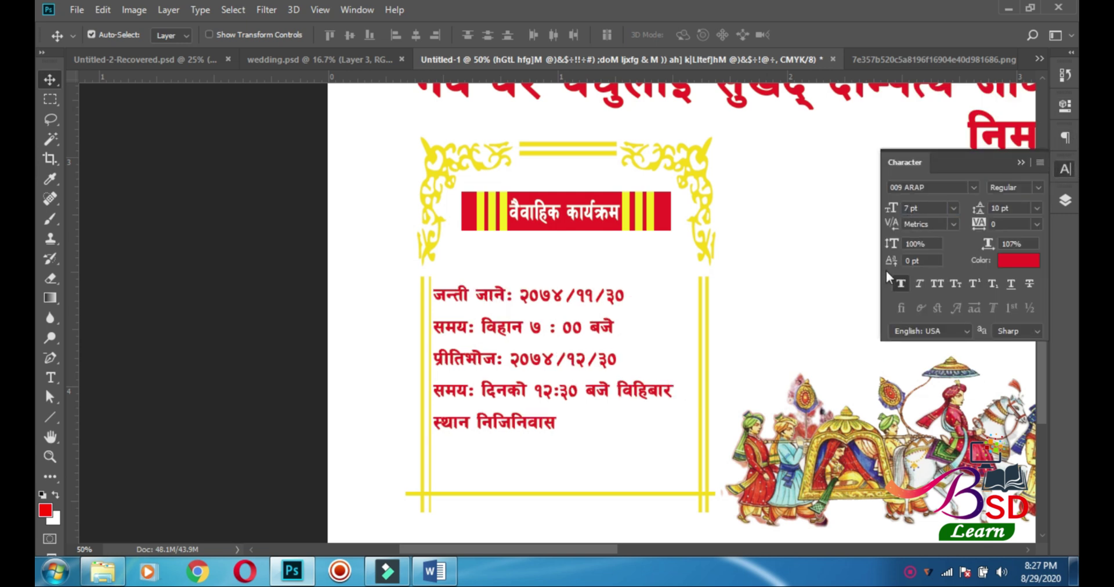
{"action": "left_click_drag", "start_coordinate": [628, 391], "coordinate": [635, 394]}
{"action": "left_click", "coordinate": [589, 221]}
{"action": "left_click_drag", "start_coordinate": [529, 223], "coordinate": [532, 221]}
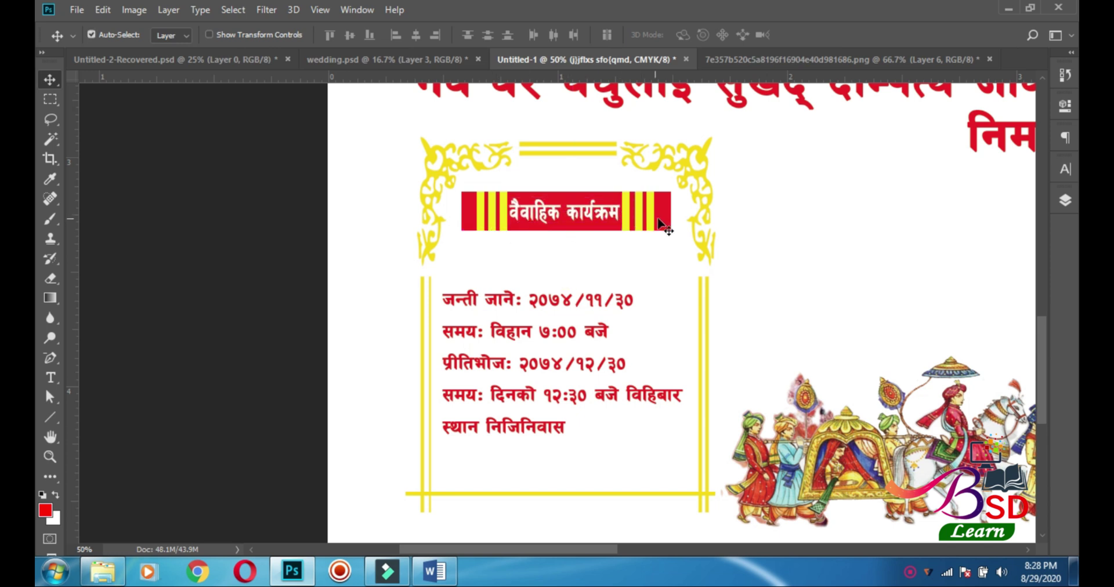
Duplicate the striped red banner without its heading and place the copy below the right end of the invitation paragraph
{"action": "left_click_drag", "start_coordinate": [663, 221], "coordinate": [961, 223]}
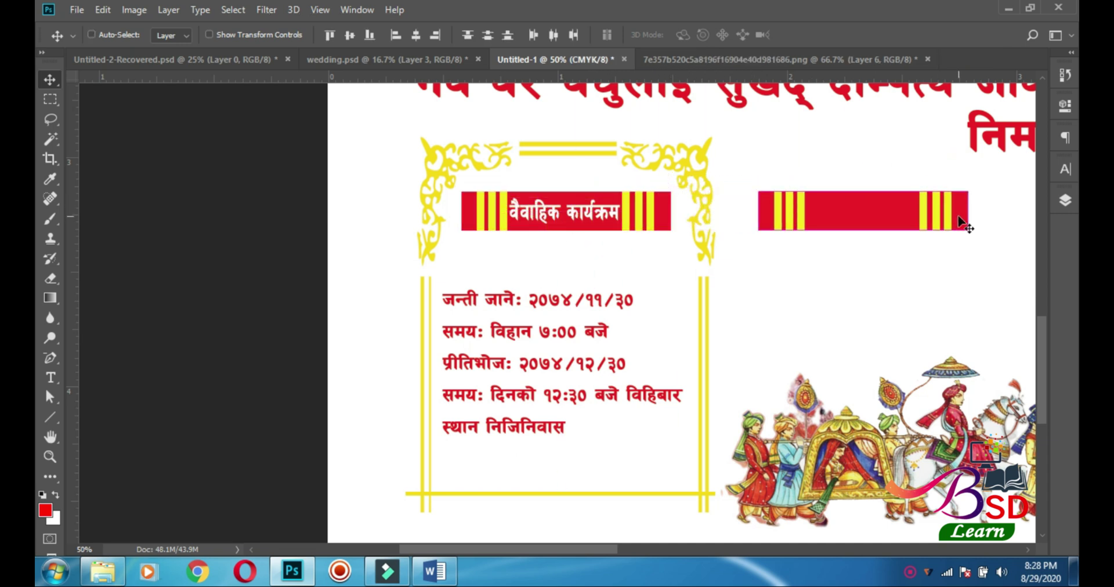
{"action": "left_click", "coordinate": [802, 257], "text": "ctrl+alt"}
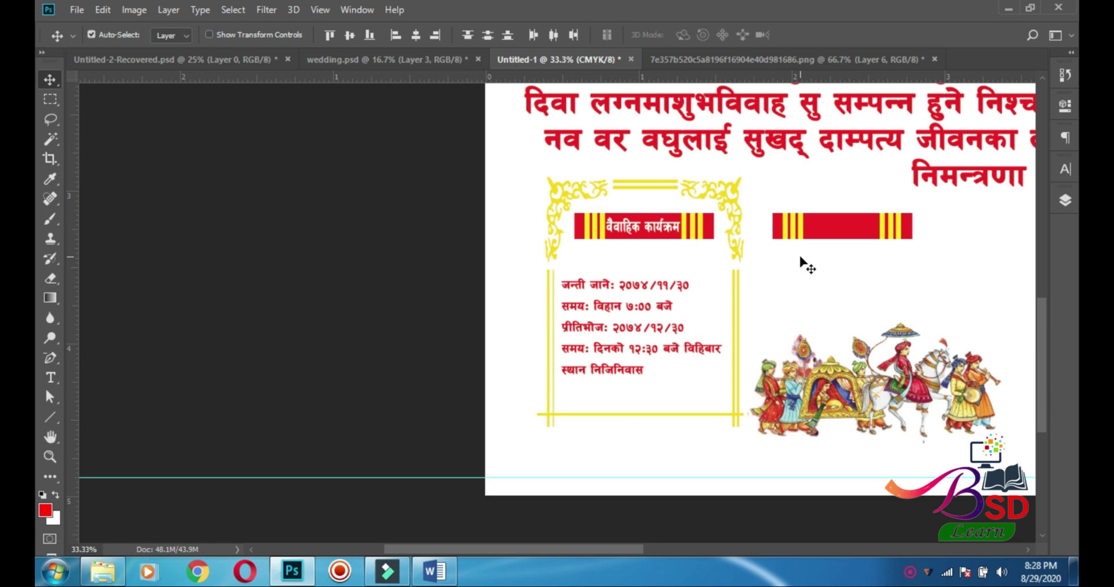
{"action": "left_click", "coordinate": [760, 287], "text": "ctrl+alt"}
{"action": "left_click_drag", "start_coordinate": [850, 295], "coordinate": [447, 342]}
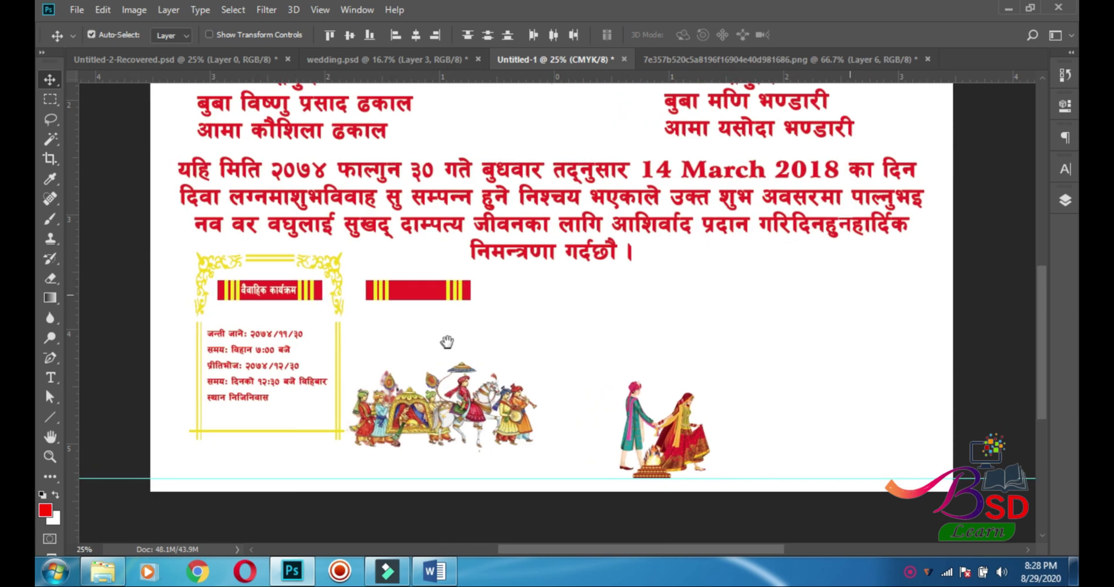
{"action": "left_click_drag", "start_coordinate": [428, 298], "coordinate": [808, 280]}
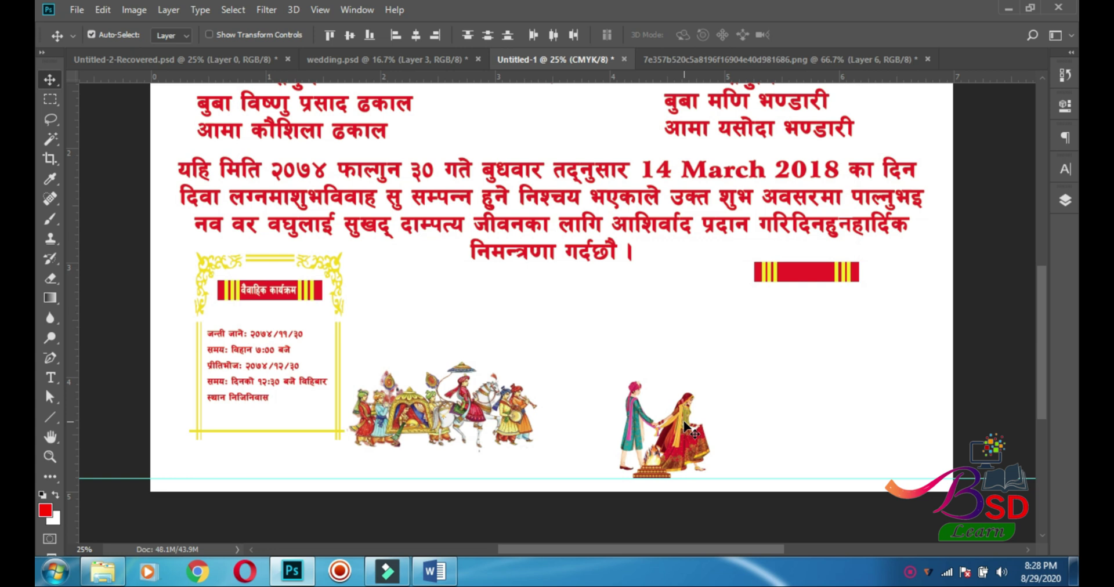
{"action": "left_click_drag", "start_coordinate": [680, 419], "coordinate": [676, 408]}
{"action": "left_click_drag", "start_coordinate": [671, 284], "coordinate": [927, 262]}
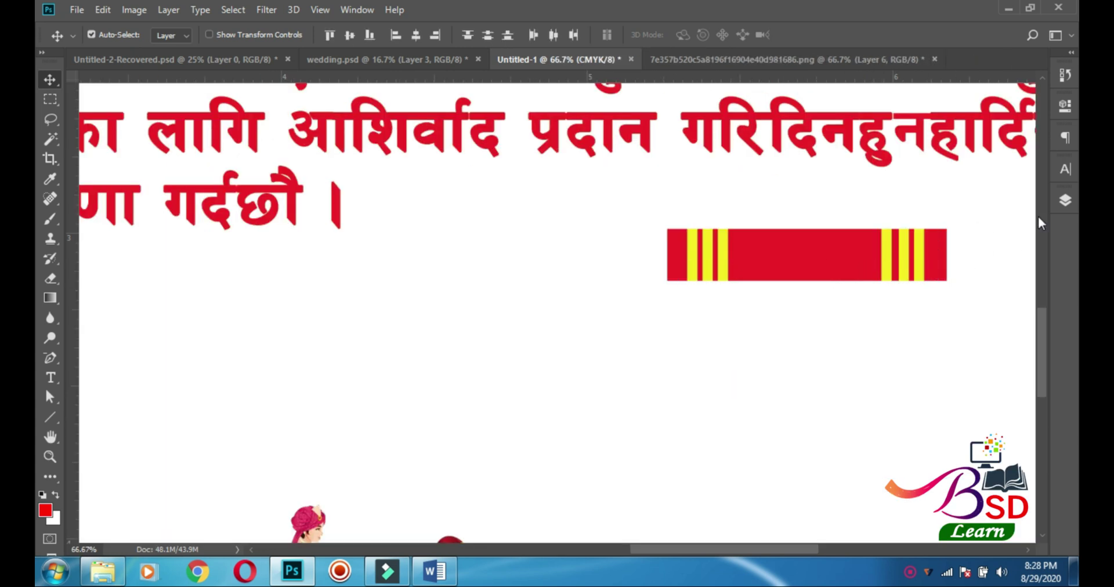
Check the copied banner's layers and nudge the banner slightly up and to the left
{"action": "left_click", "coordinate": [1065, 202]}
{"action": "scroll", "coordinate": [984, 427], "scroll_direction": "down", "scroll_amount": 3}
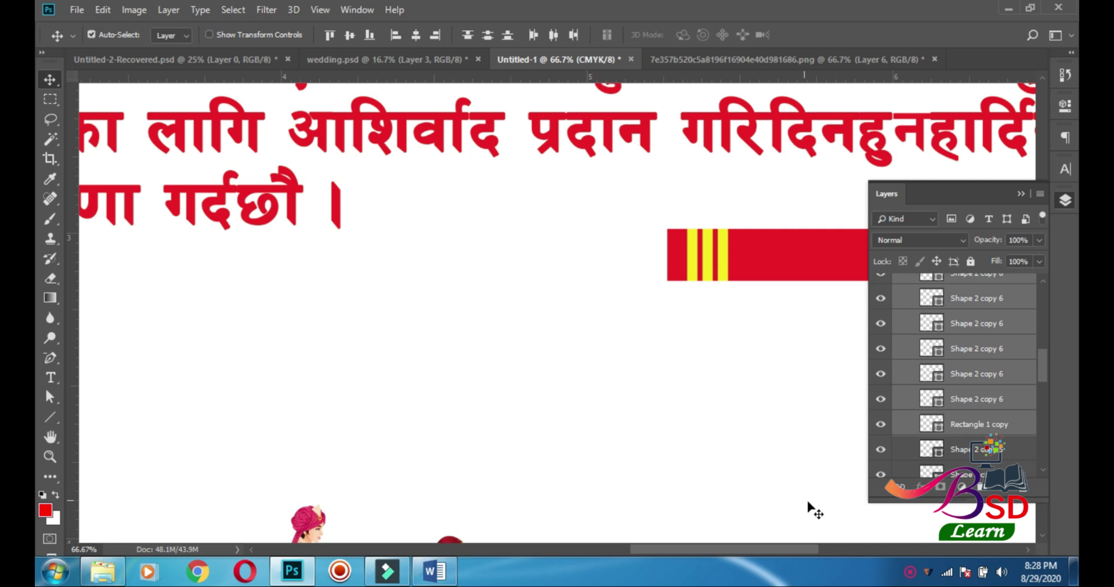
{"action": "left_click_drag", "start_coordinate": [820, 252], "coordinate": [808, 250]}
{"action": "left_click", "coordinate": [1021, 194]}
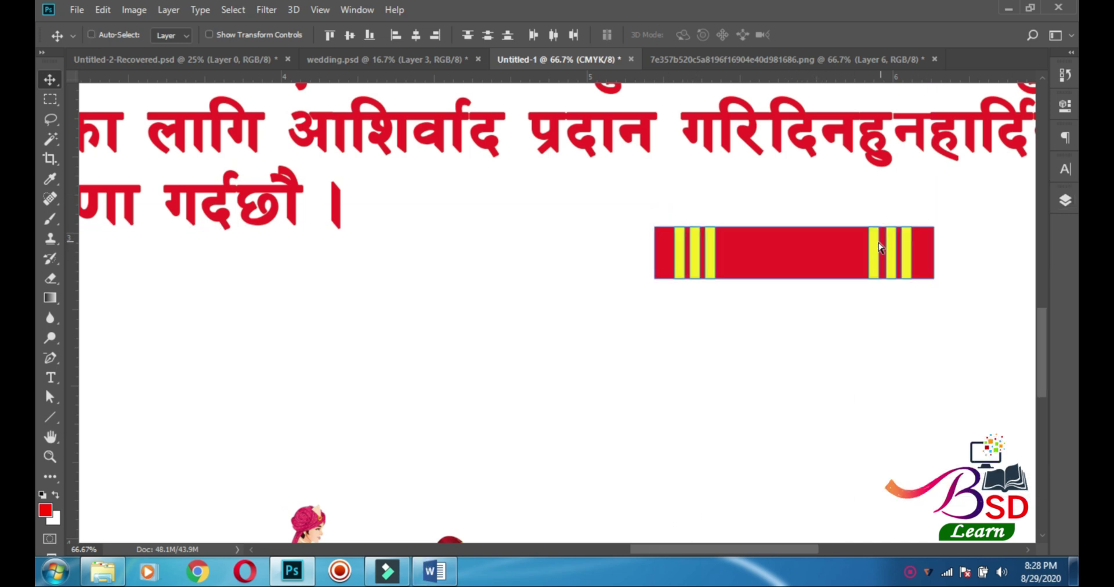
{"action": "scroll", "coordinate": [826, 268], "scroll_direction": "down", "scroll_amount": 1}
{"action": "scroll", "coordinate": [825, 268], "scroll_direction": "down", "scroll_amount": 3}
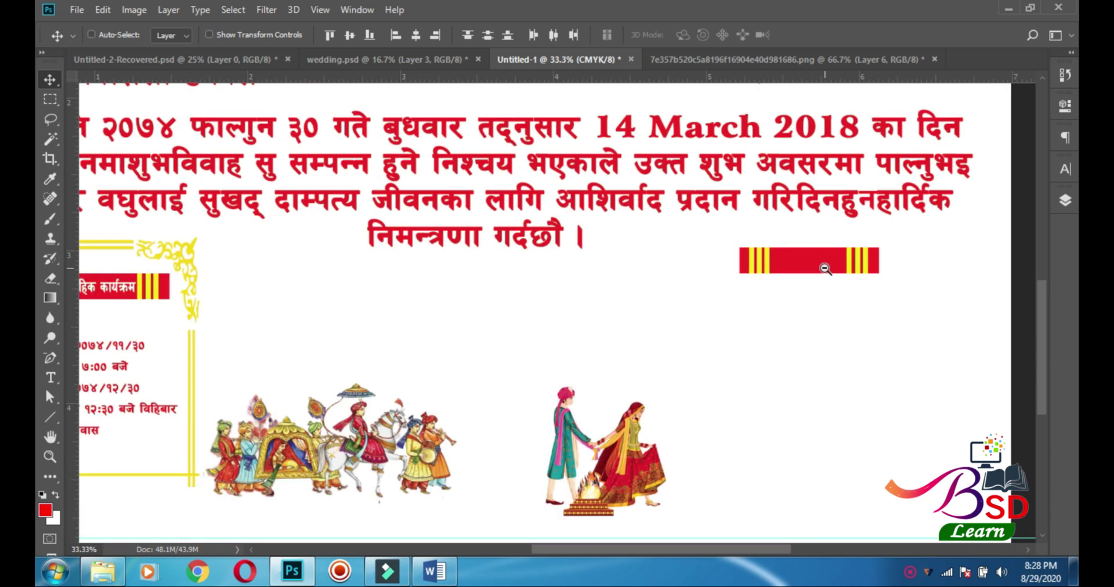
{"action": "mouse_move", "coordinate": [829, 271]}
{"action": "left_mouse_down"}
{"action": "mouse_move", "coordinate": [768, 279]}
{"action": "mouse_move", "coordinate": [805, 286]}
{"action": "mouse_move", "coordinate": [829, 265]}
{"action": "left_mouse_up"}
Scale the copied banner up proportionally to about one and a half times its size
{"action": "key", "text": "ctrl+t"}
{"action": "scroll", "coordinate": [824, 284], "scroll_direction": "up", "scroll_amount": 2}
{"action": "left_click_drag", "start_coordinate": [920, 249], "coordinate": [954, 257]}
{"action": "key", "text": "Return"}
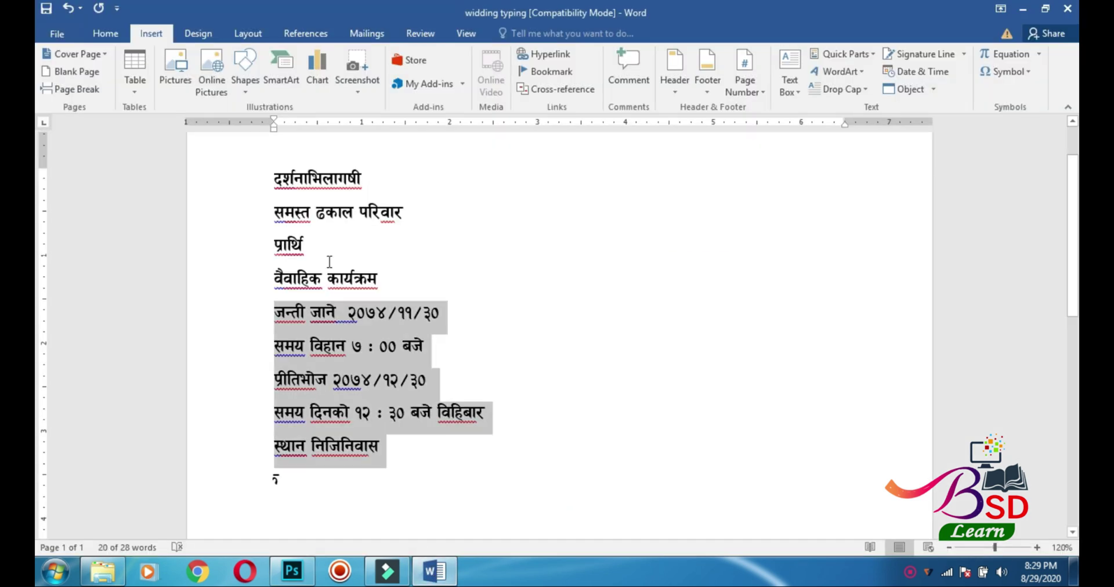
Move the enlarged banner beneath the paragraph's last line and paste "दर्शनाभिलागषी" from the Word document onto it as new text
{"action": "left_click_drag", "start_coordinate": [275, 179], "coordinate": [363, 182]}
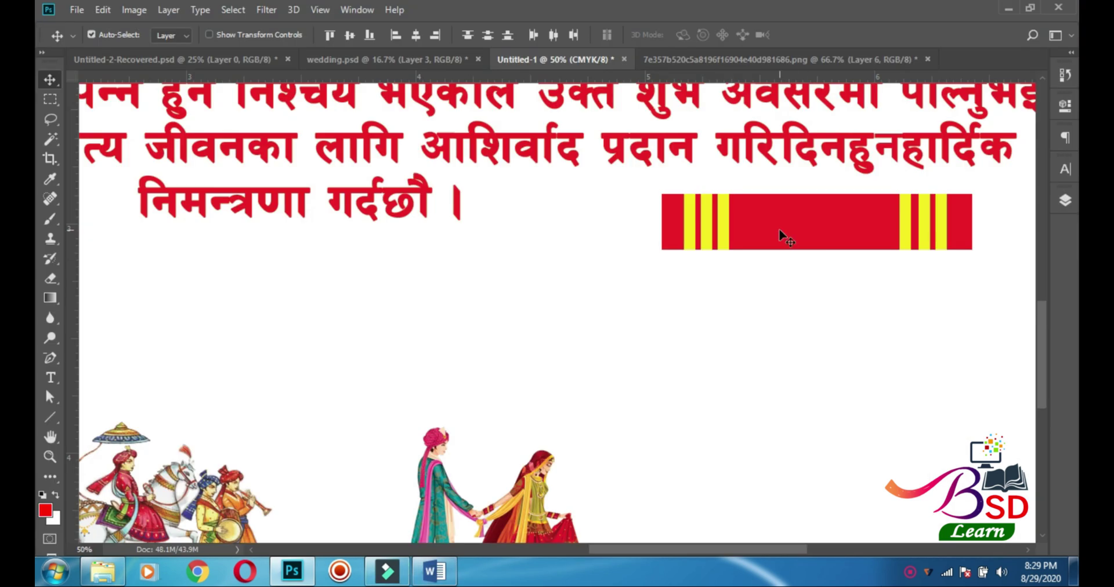
{"action": "left_click_drag", "start_coordinate": [779, 237], "coordinate": [249, 278]}
{"action": "left_click", "coordinate": [249, 278], "text": "alt"}
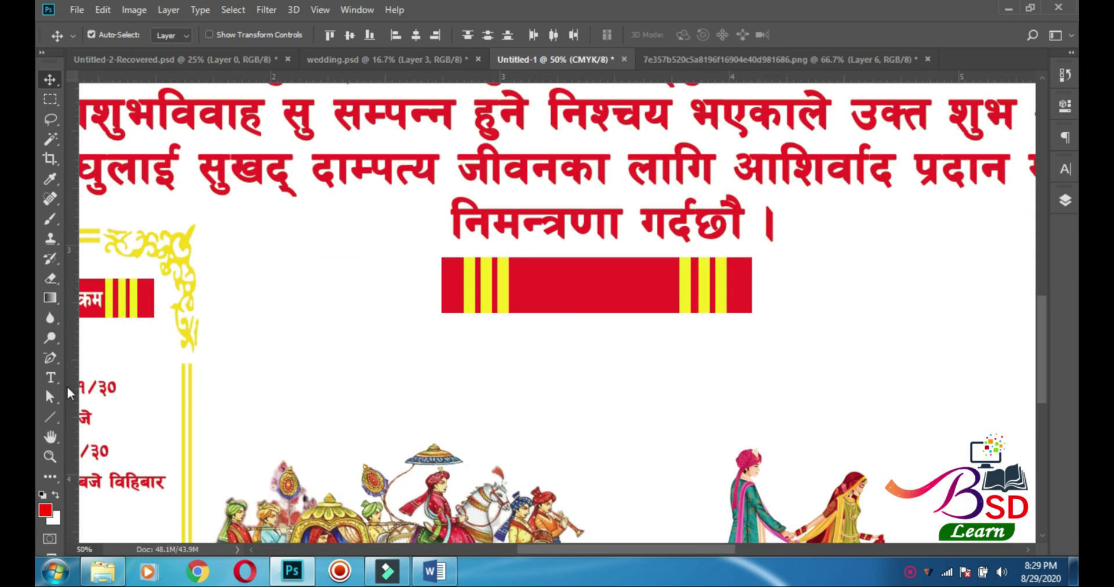
{"action": "key", "text": "t"}
{"action": "left_click", "coordinate": [546, 288]}
{"action": "key", "text": "ctrl+v"}
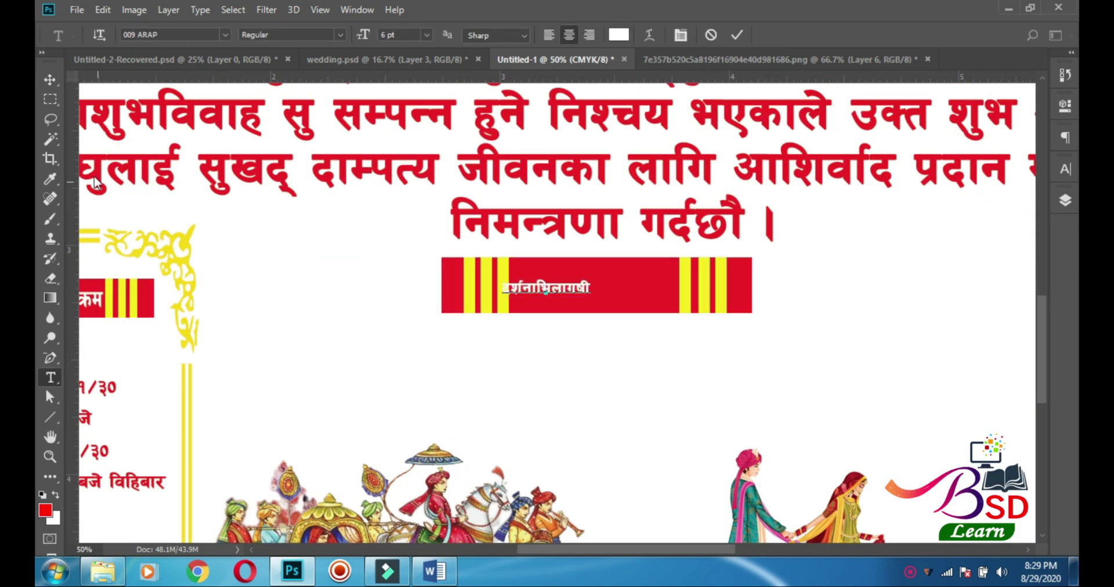
{"action": "left_click", "coordinate": [49, 80]}
Move the दर्शनाभिलागषी heading to the middle of its banner and set its font size to 10 pt
{"action": "left_click_drag", "start_coordinate": [541, 293], "coordinate": [574, 291]}
{"action": "left_click", "coordinate": [1065, 169]}
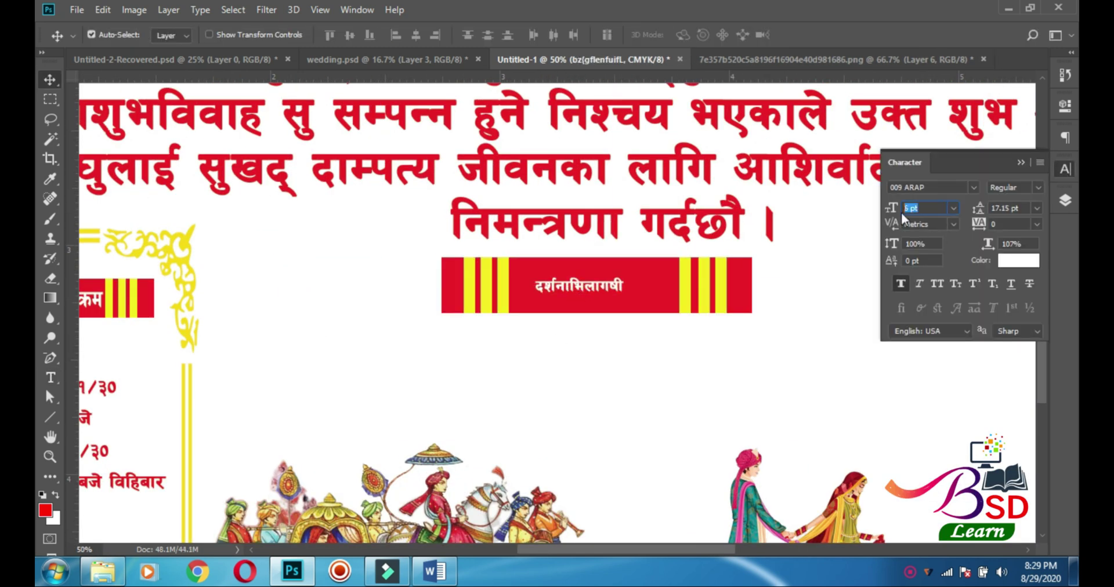
{"action": "type", "text": "10"}
{"action": "key", "text": "Return"}
Stretch the दर्शनाभिलागषी heading sideways to fill the gap between the yellow stripes and nudge it up slightly
{"action": "key", "text": "ctrl+t"}
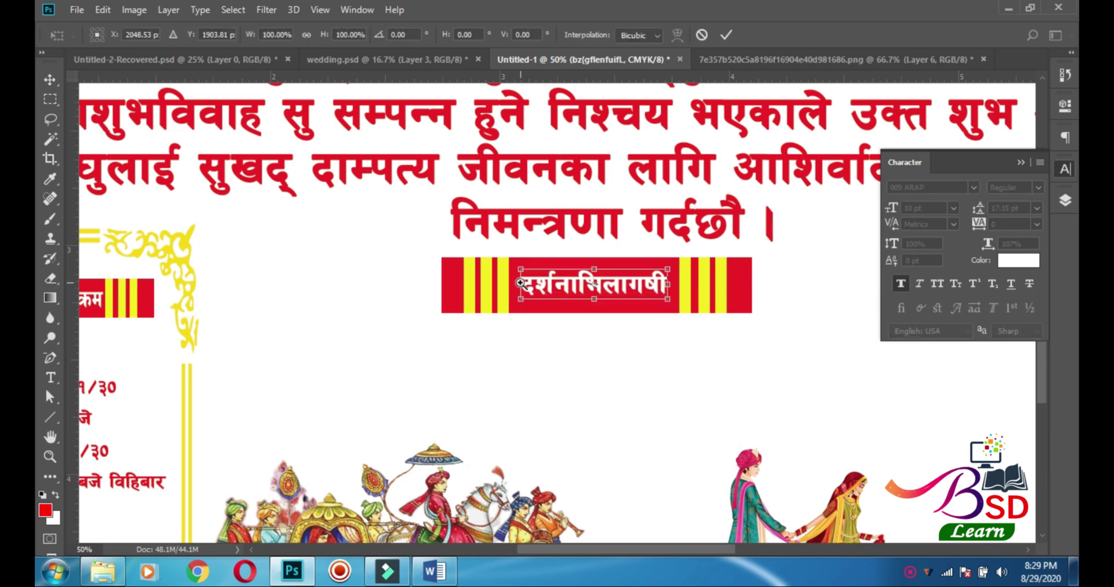
{"action": "left_click", "coordinate": [520, 283], "text": "ctrl"}
{"action": "left_click", "coordinate": [521, 283], "text": "ctrl"}
{"action": "left_click", "coordinate": [521, 283], "text": "ctrl"}
{"action": "left_click_drag", "start_coordinate": [520, 288], "coordinate": [494, 290]}
{"action": "left_click_drag", "start_coordinate": [853, 325], "coordinate": [502, 328]}
{"action": "left_click_drag", "start_coordinate": [760, 293], "coordinate": [786, 293]}
{"action": "key", "text": "Return"}
{"action": "left_click", "coordinate": [697, 317], "text": "ctrl+alt"}
{"action": "left_click", "coordinate": [697, 317], "text": "ctrl+alt"}
{"action": "key", "text": "Up"}
{"action": "key", "text": "Up"}
{"action": "key", "text": "Up"}
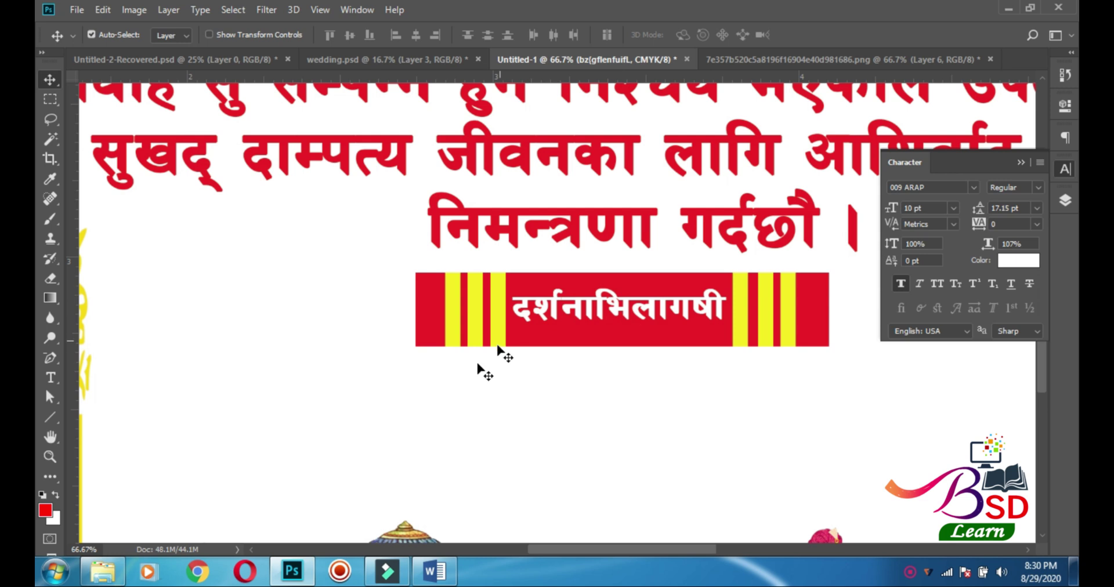
Copy the host family's line from the Word document and paste it as new text beneath the दर्शनाभिलागषी banner in Photoshop
{"action": "left_click", "coordinate": [434, 571]}
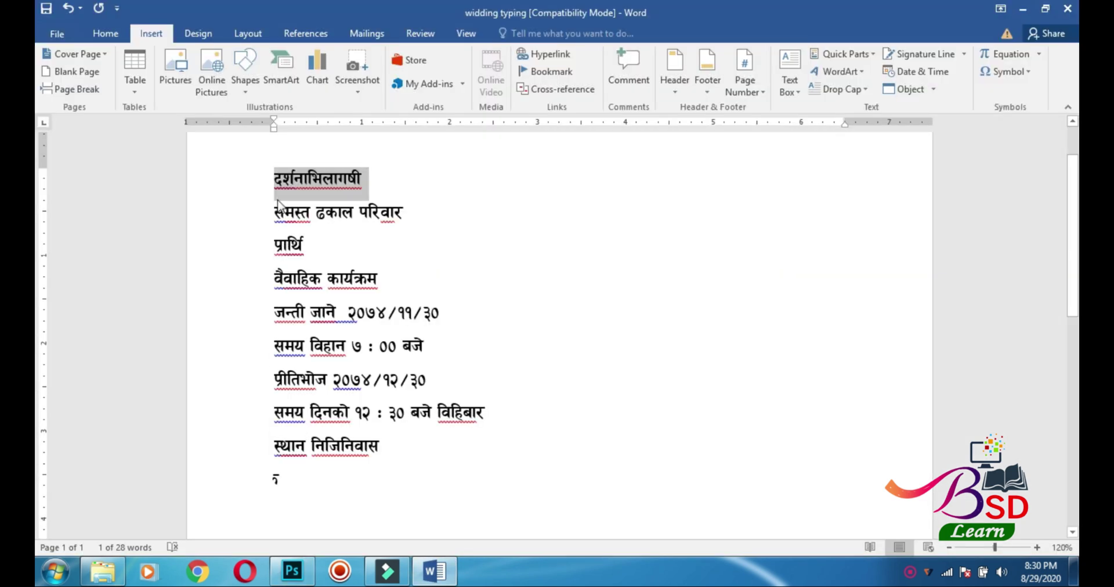
{"action": "left_click_drag", "start_coordinate": [271, 214], "coordinate": [404, 210]}
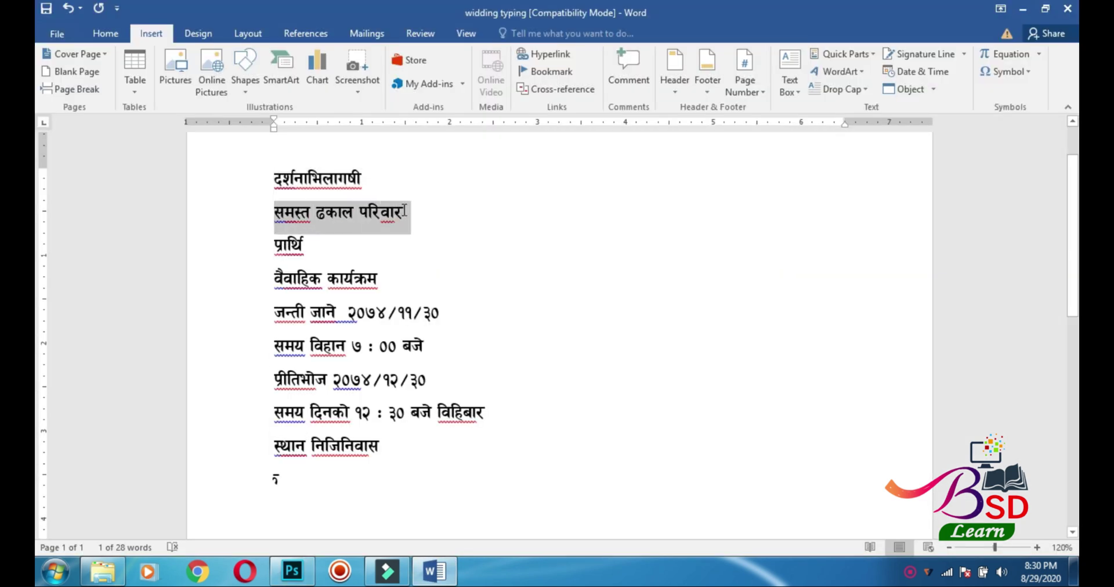
{"action": "left_click", "coordinate": [291, 572]}
{"action": "left_click_drag", "start_coordinate": [587, 374], "coordinate": [584, 238]}
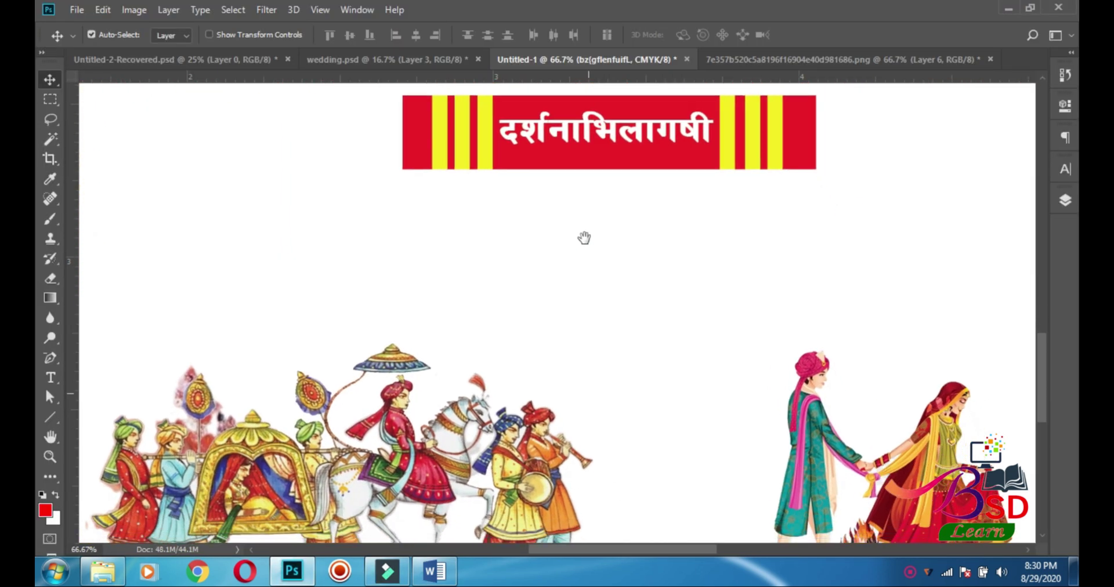
{"action": "left_click", "coordinate": [51, 377]}
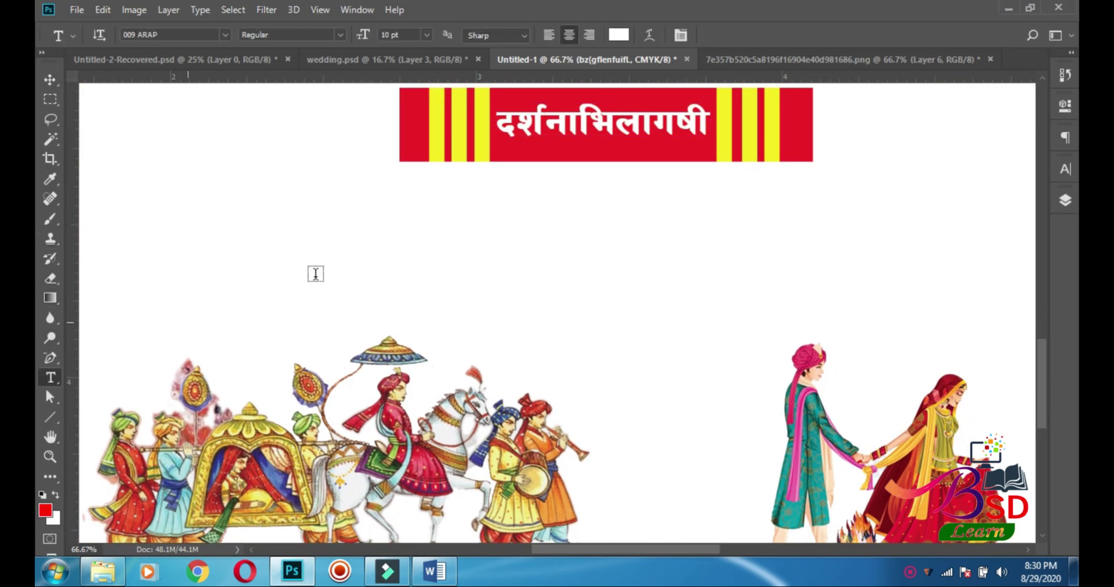
{"action": "left_click", "coordinate": [426, 231]}
{"action": "key", "text": "ctrl+v"}
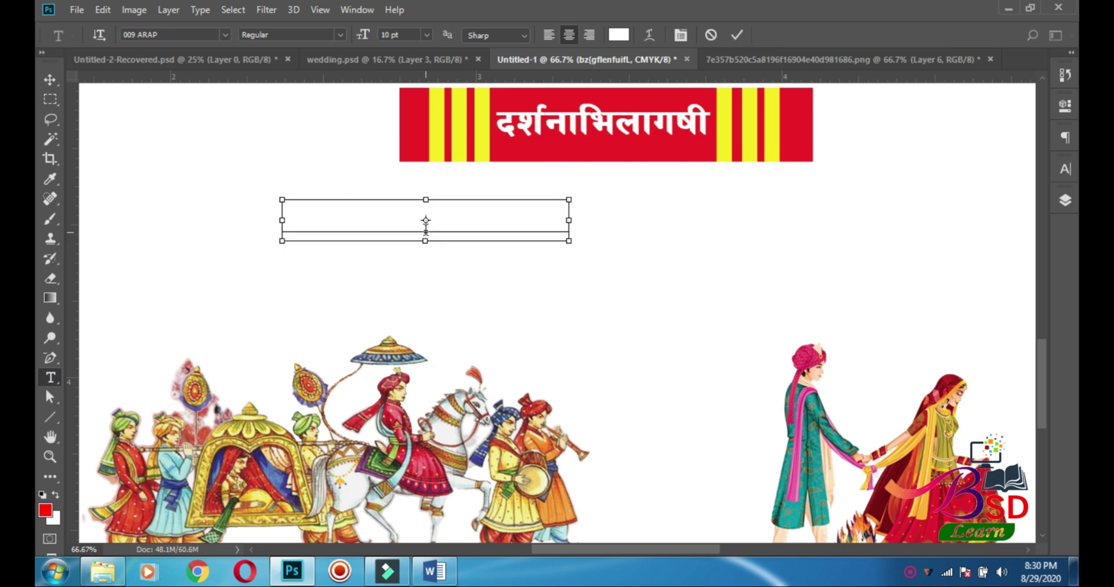
Recolour the pasted family line with the banner's red and set its font size to 20 pt
{"action": "left_click", "coordinate": [50, 80]}
{"action": "left_click", "coordinate": [1065, 170]}
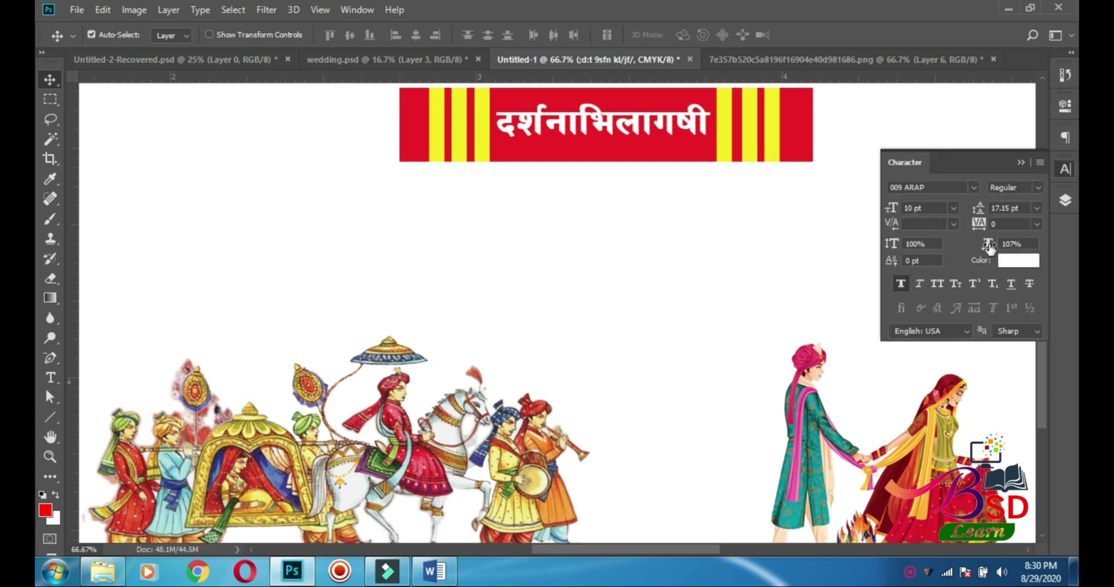
{"action": "left_click", "coordinate": [1013, 264]}
{"action": "left_click", "coordinate": [801, 117]}
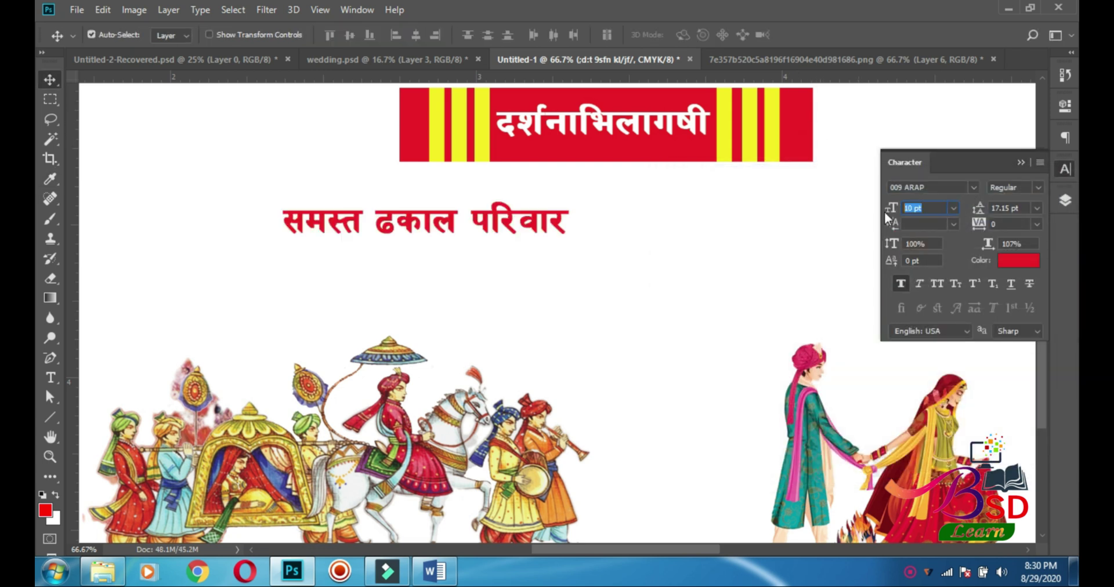
{"action": "type", "text": "20"}
{"action": "key", "text": "Return"}
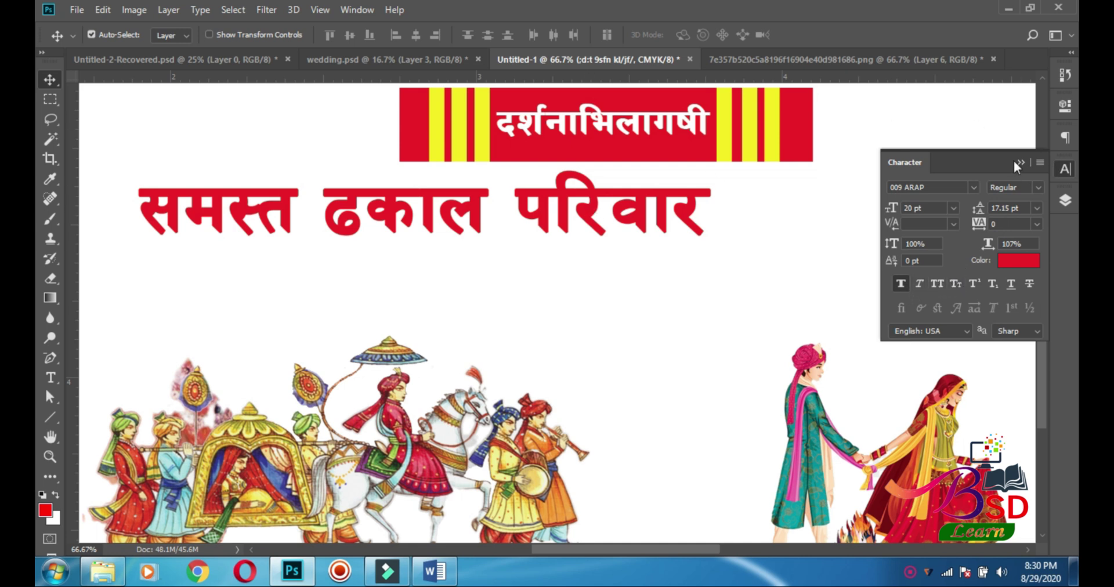
Move the family line so it sits centred under the दर्शनाभिलागषी banner
{"action": "left_click", "coordinate": [747, 222], "text": "alt"}
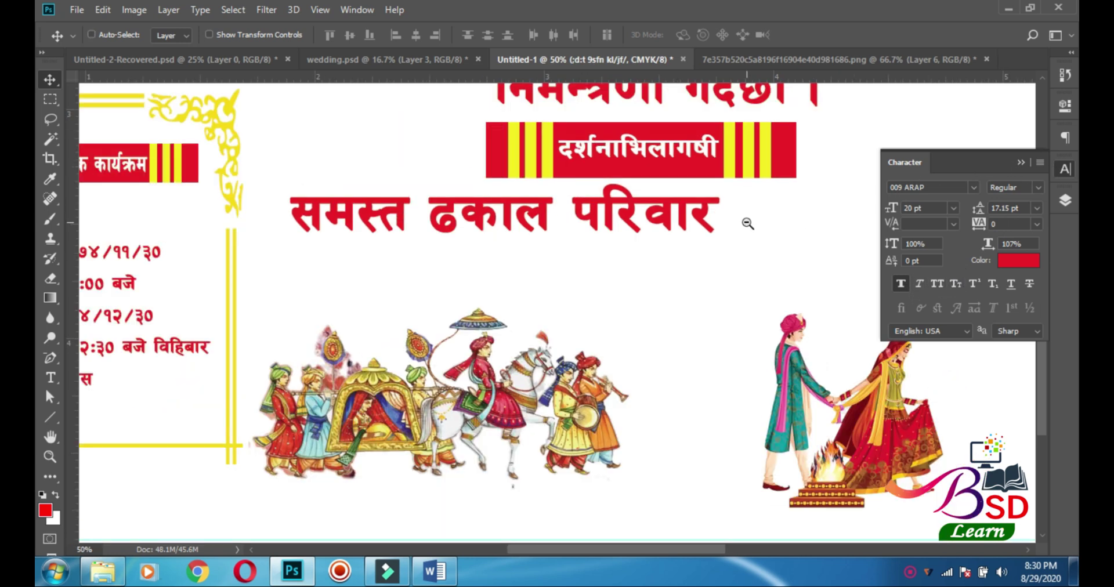
{"action": "left_click", "coordinate": [747, 222], "text": "alt"}
{"action": "left_click_drag", "start_coordinate": [656, 227], "coordinate": [747, 235]}
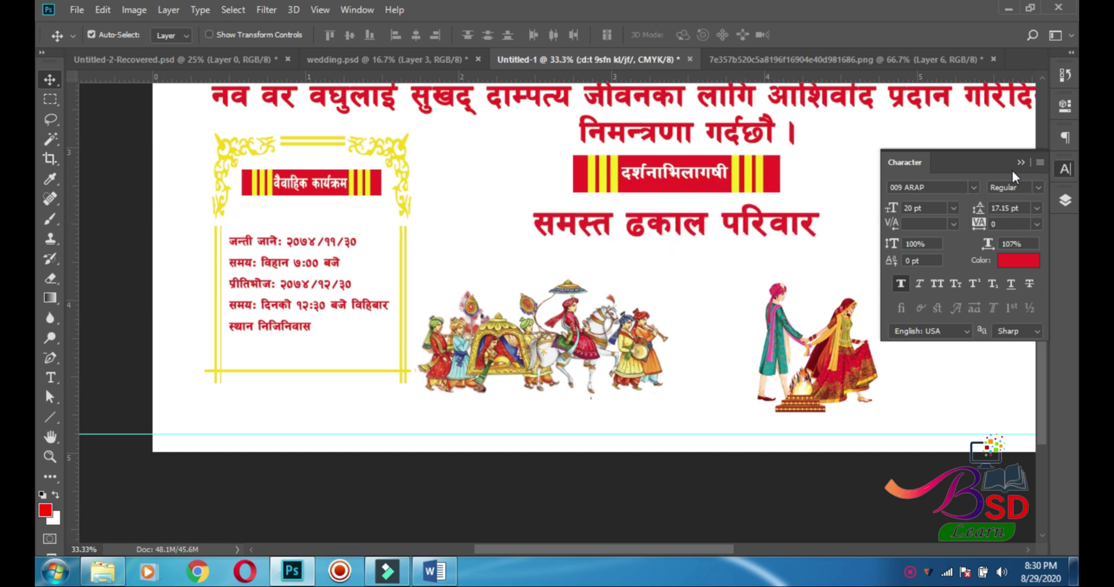
{"action": "left_click", "coordinate": [1020, 163]}
Draw a rounded rectangle path of 1020 × 583 px with 80 px corners beside the bridal couple and convert it to a selection
{"action": "left_click_drag", "start_coordinate": [912, 205], "coordinate": [639, 219]}
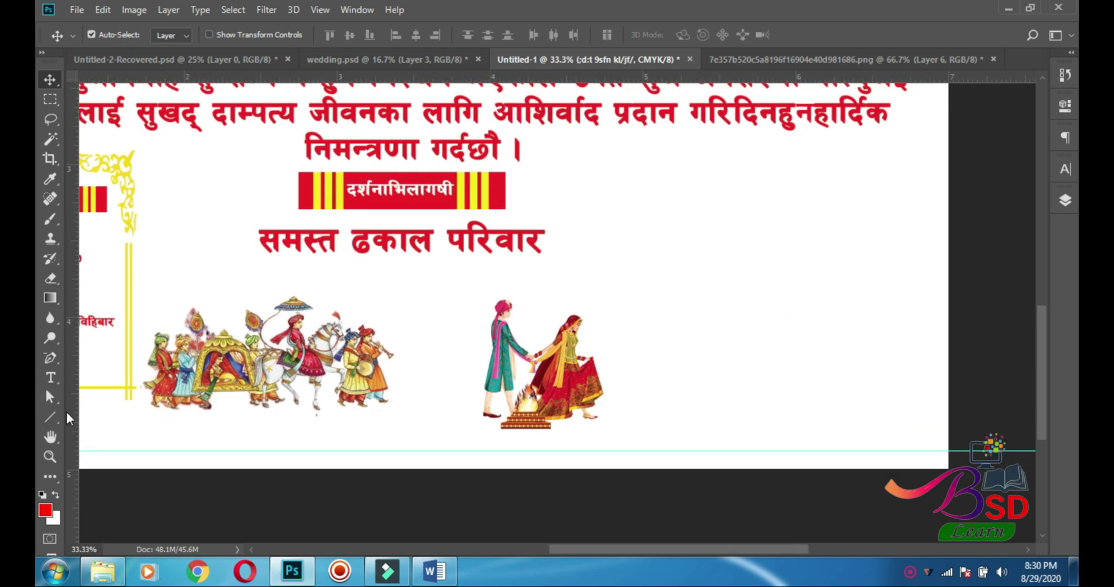
{"action": "key", "text": "t"}
{"action": "left_click_drag", "start_coordinate": [53, 422], "coordinate": [114, 417]}
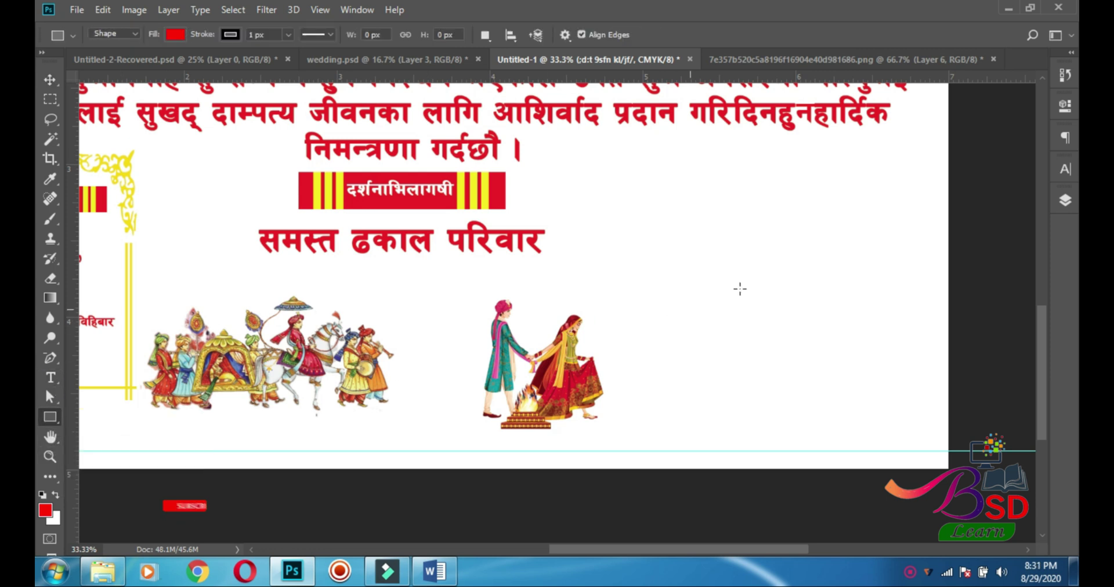
{"action": "left_click_drag", "start_coordinate": [697, 228], "coordinate": [929, 371]}
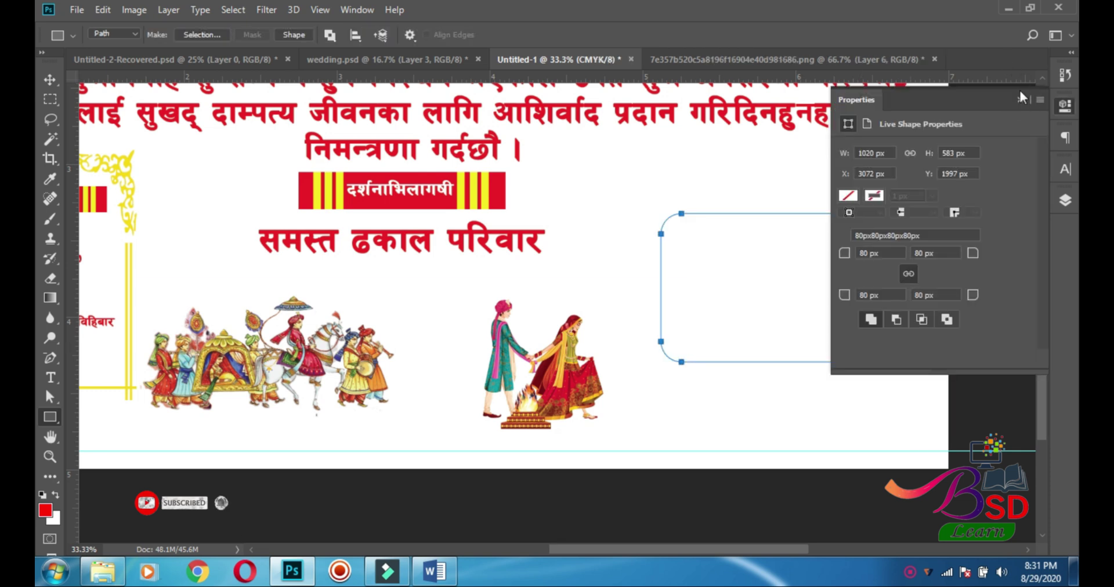
{"action": "left_click", "coordinate": [1021, 94]}
{"action": "key", "text": "ctrl+Return"}
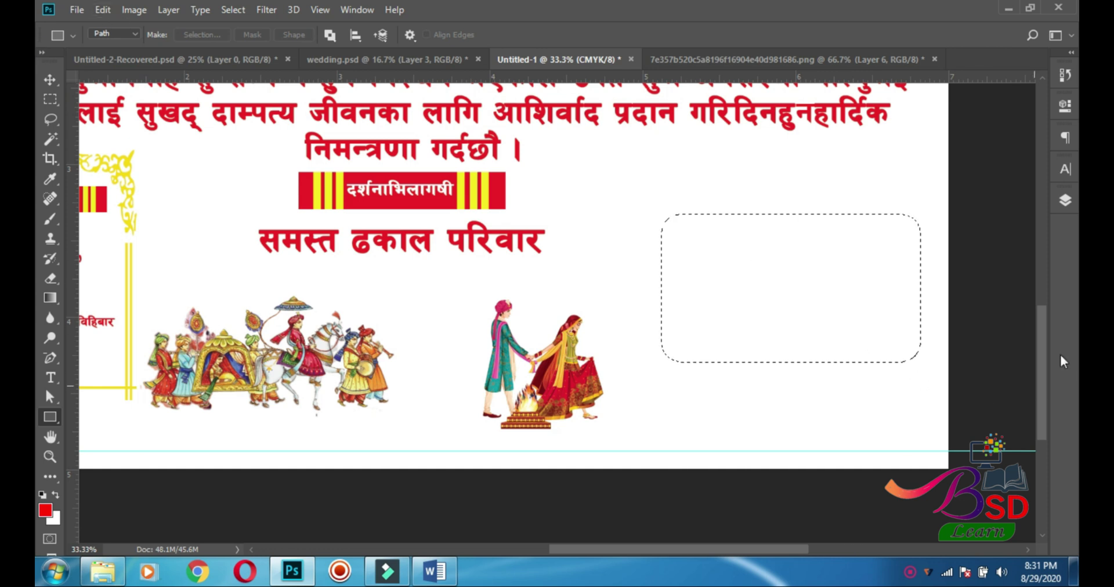
Add a new layer just above the background and stroke the rounded selection with an 8 px red outline on the outside
{"action": "left_click", "coordinate": [1066, 200]}
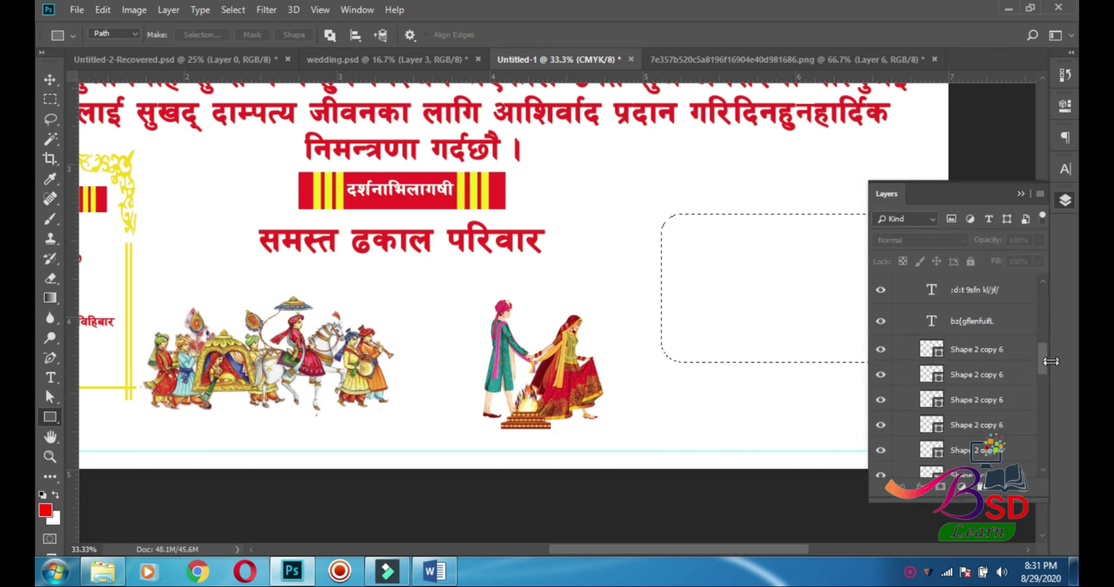
{"action": "left_click_drag", "start_coordinate": [1041, 357], "coordinate": [1054, 461]}
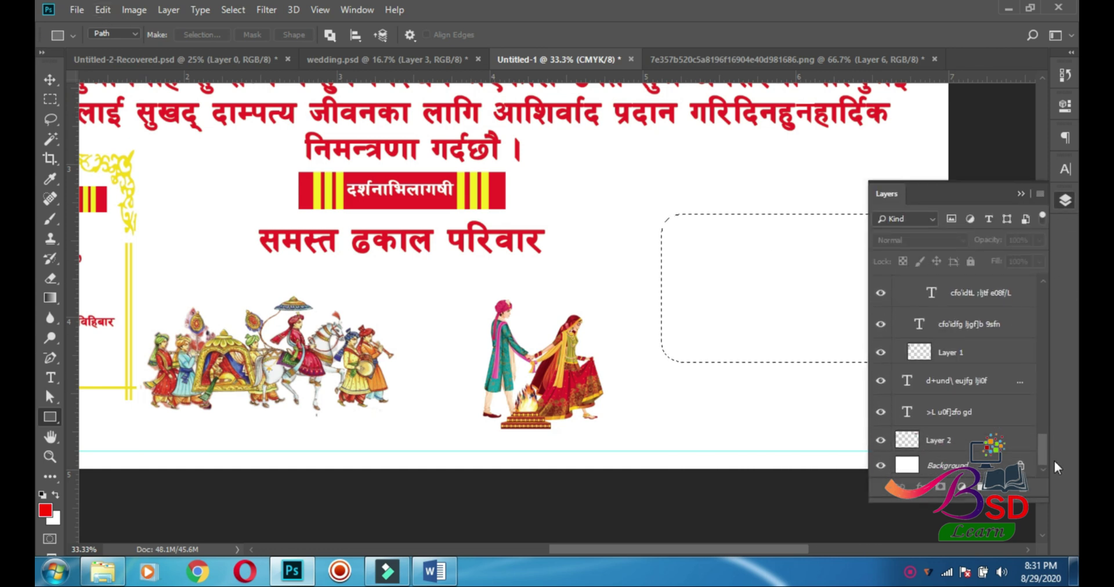
{"action": "left_click", "coordinate": [975, 466]}
{"action": "left_click", "coordinate": [998, 491]}
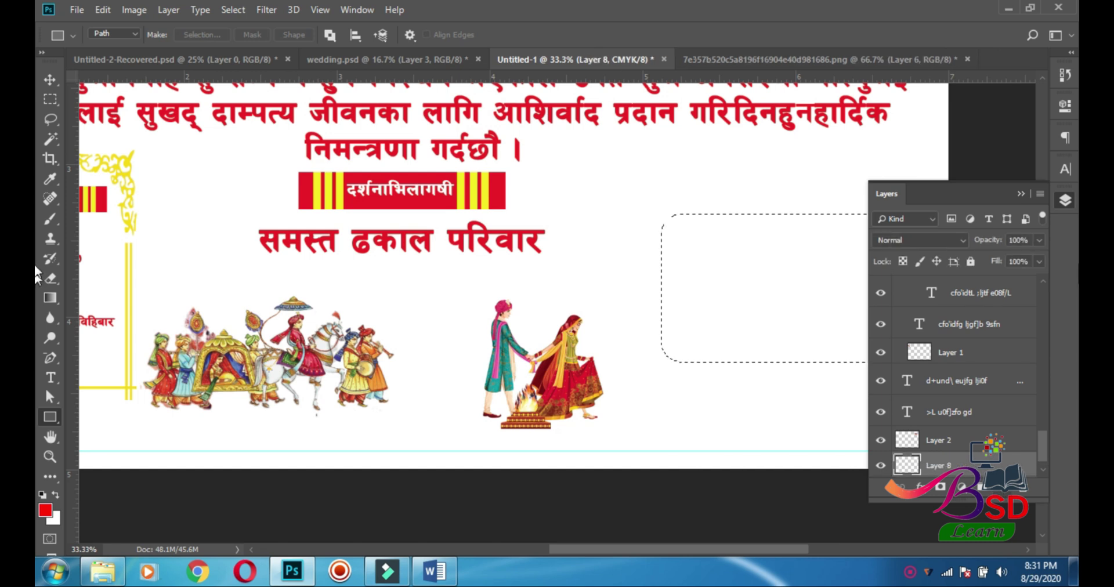
{"action": "left_click", "coordinate": [1022, 193]}
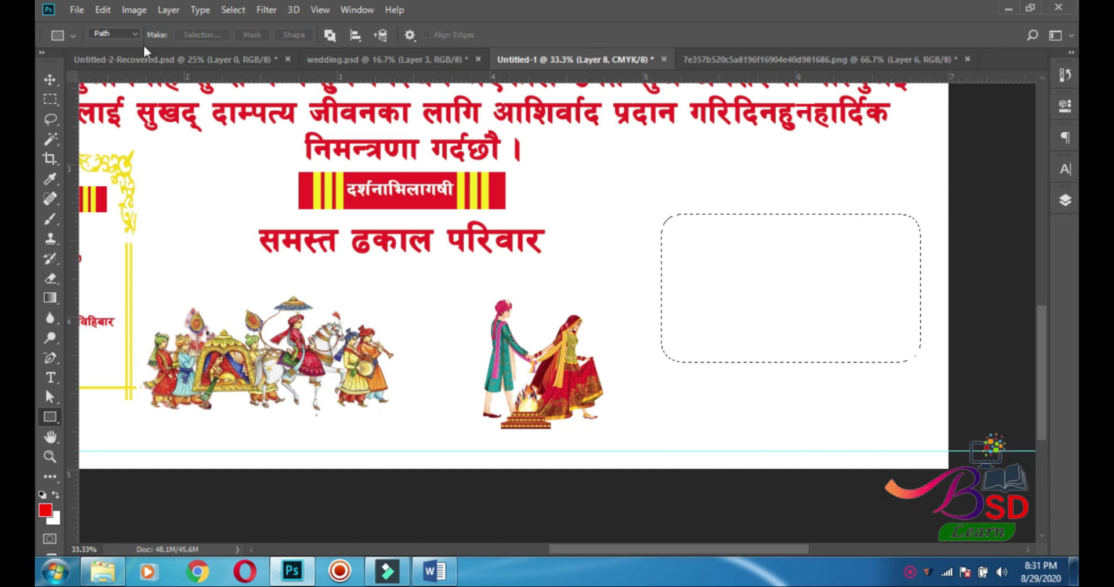
{"action": "left_click", "coordinate": [102, 10]}
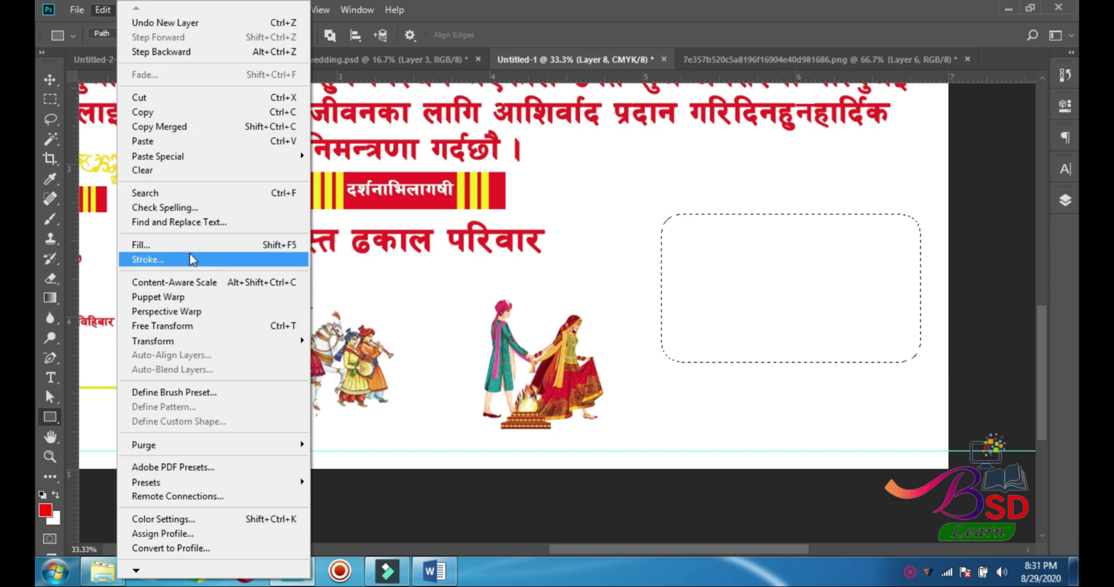
{"action": "left_click", "coordinate": [191, 259]}
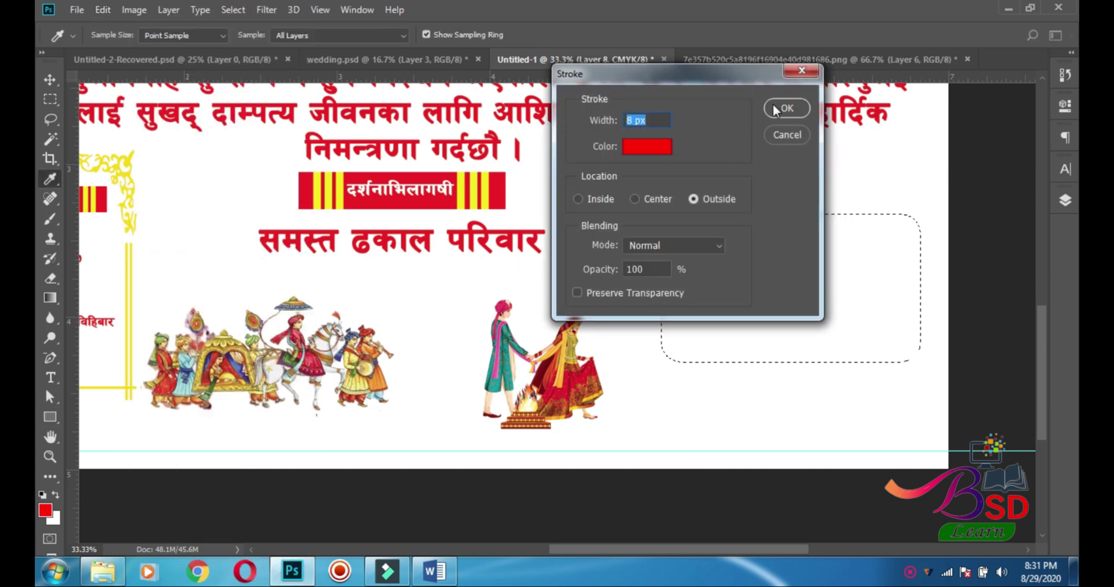
{"action": "left_click", "coordinate": [778, 108]}
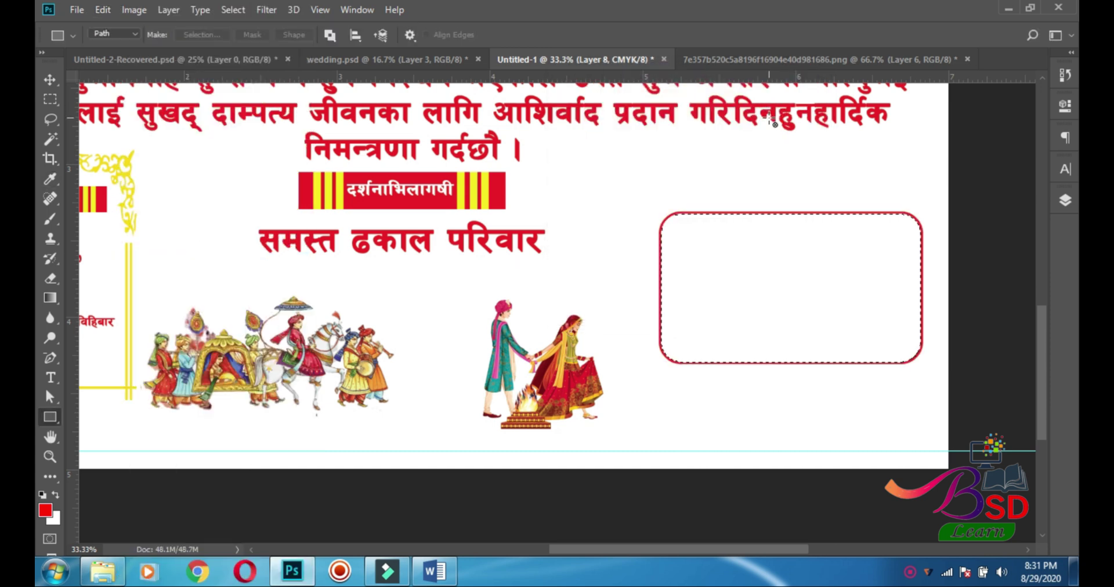
Duplicate the striped banner without its heading onto the top edge of the rounded frame
{"action": "key", "text": "v"}
{"action": "left_click_drag", "start_coordinate": [404, 200], "coordinate": [794, 222]}
{"action": "key", "text": "m"}
{"action": "left_click_drag", "start_coordinate": [679, 175], "coordinate": [904, 245]}
Select all pieces of the copied banner, join them so they move together, and centre the banner on the frame's top edge
{"action": "left_click", "coordinate": [1065, 200]}
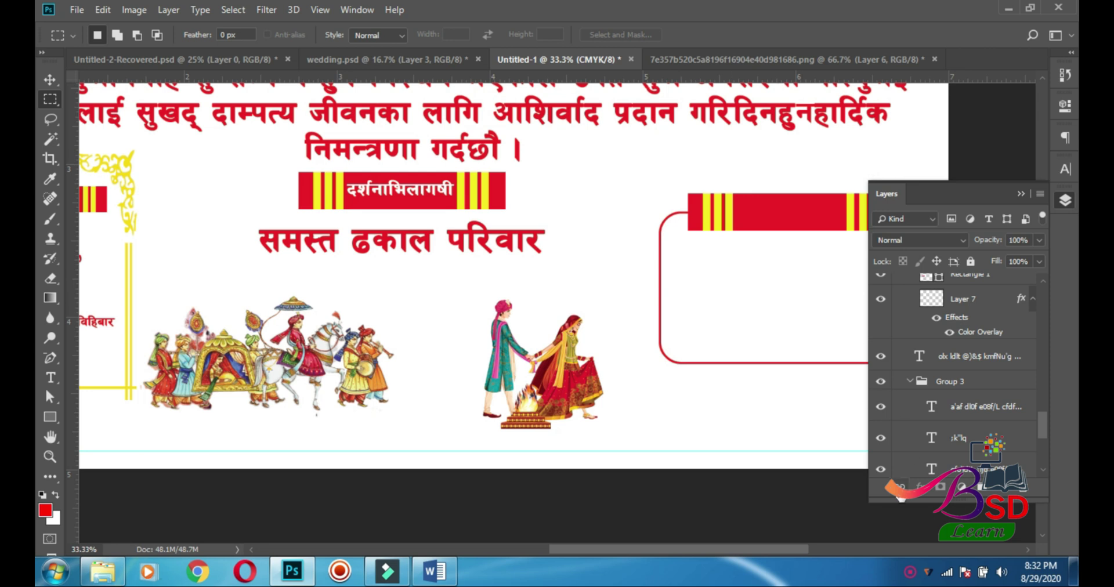
{"action": "left_click", "coordinate": [49, 81]}
{"action": "left_click_drag", "start_coordinate": [651, 174], "coordinate": [944, 245]}
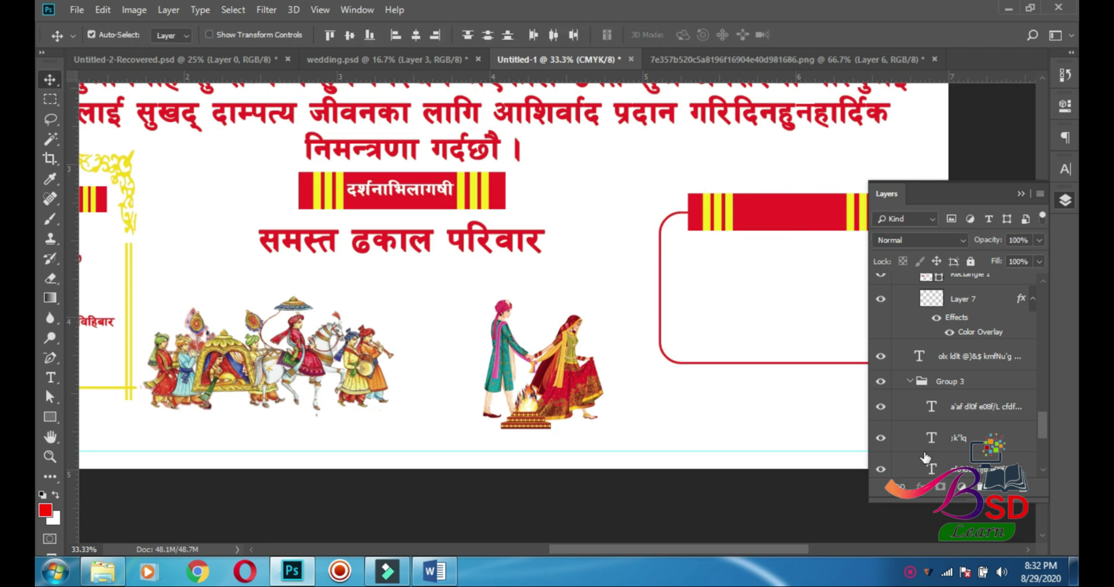
{"action": "key", "text": "ctrl+g"}
{"action": "left_click", "coordinate": [1021, 194]}
{"action": "left_click_drag", "start_coordinate": [756, 213], "coordinate": [762, 214]}
{"action": "scroll", "coordinate": [762, 216], "scroll_direction": "up", "scroll_amount": 1}
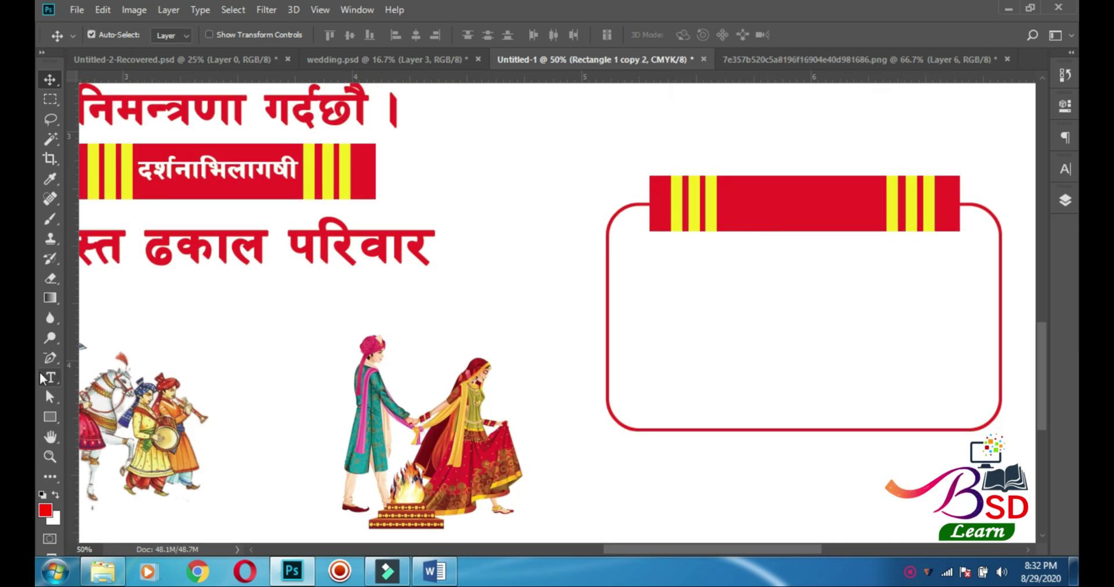
Copy "प्रार्थि" from the Word document and paste it as new text on the rounded frame's banner in Photoshop
{"action": "left_click", "coordinate": [434, 571]}
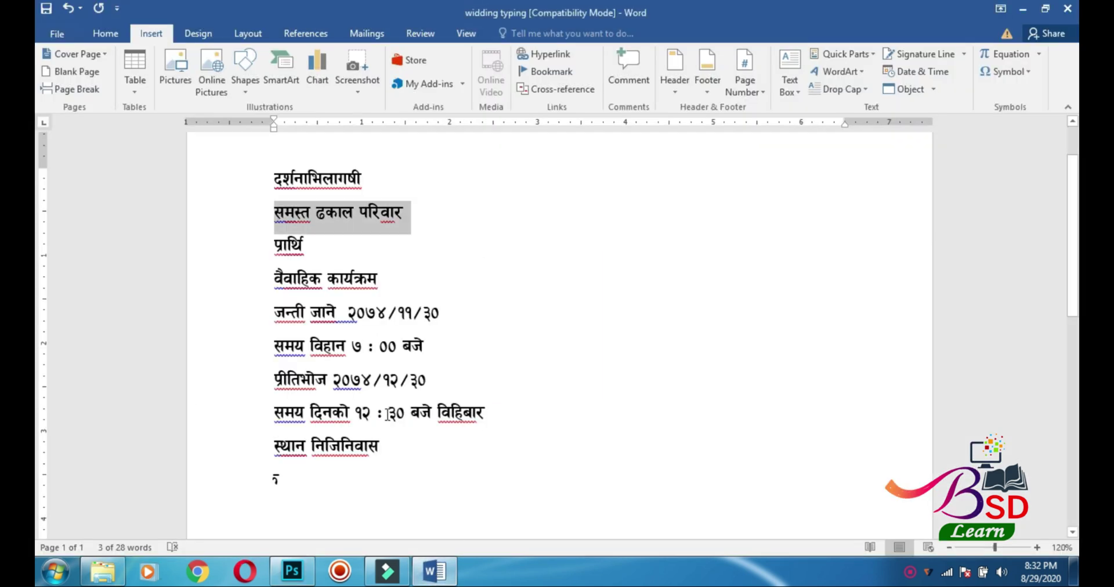
{"action": "left_click_drag", "start_coordinate": [276, 244], "coordinate": [307, 251]}
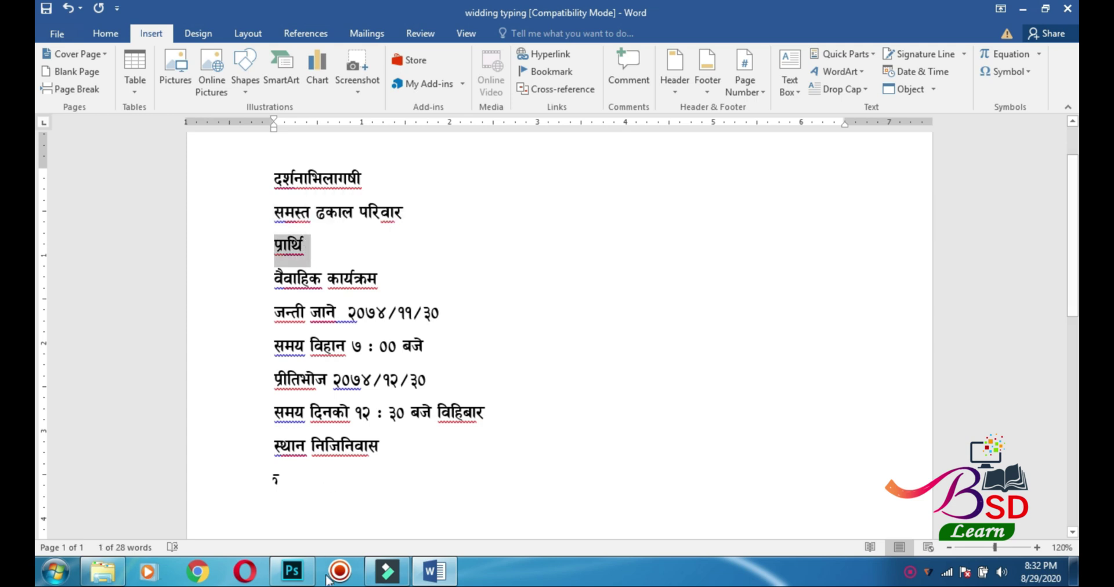
{"action": "left_click", "coordinate": [291, 572]}
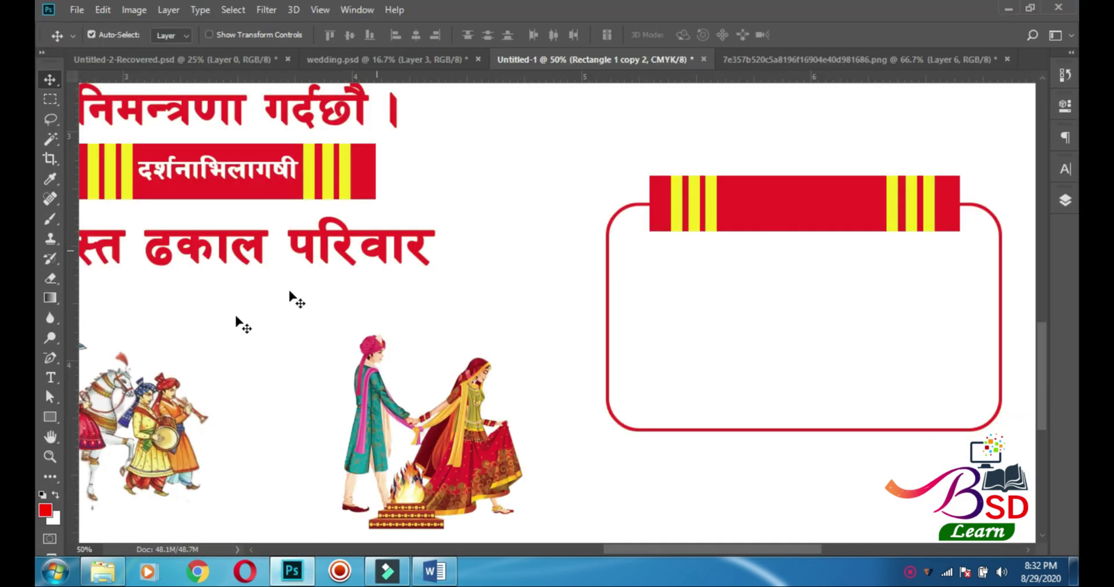
{"action": "left_click", "coordinate": [772, 207]}
{"action": "type", "text": "cltl"}
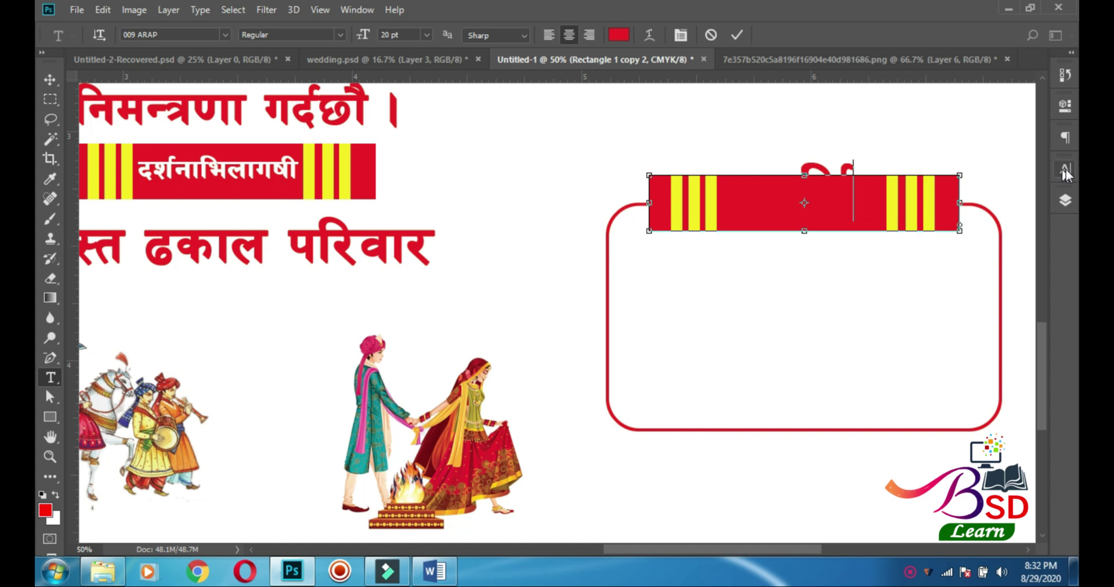
Colour the प्रार्थि heading white and centre it between the stripes of the rounded frame's banner
{"action": "left_click", "coordinate": [1066, 169]}
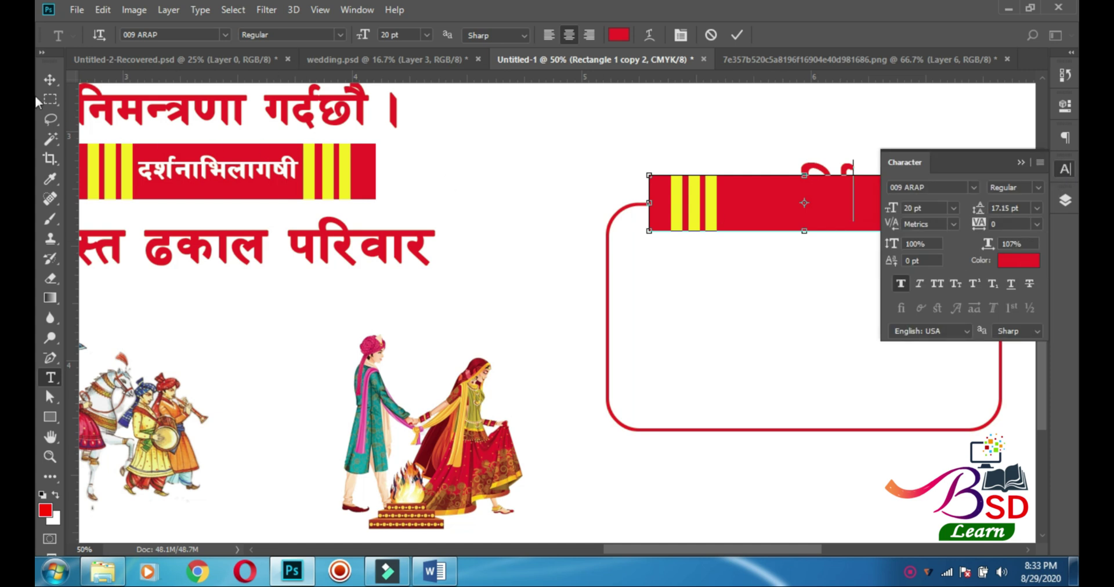
{"action": "left_click", "coordinate": [50, 80]}
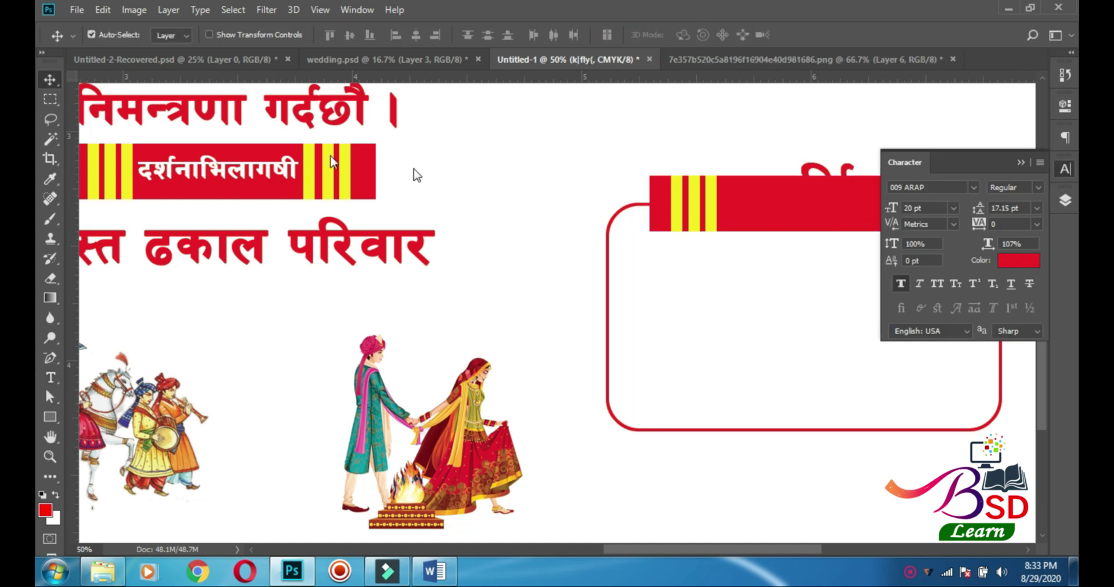
{"action": "left_click", "coordinate": [1024, 259]}
{"action": "left_click", "coordinate": [571, 217]}
{"action": "left_click", "coordinate": [1021, 209]}
{"action": "mouse_move", "coordinate": [840, 204]}
{"action": "left_mouse_down"}
{"action": "mouse_move", "coordinate": [841, 221]}
{"action": "mouse_move", "coordinate": [834, 212]}
{"action": "left_mouse_up"}
{"action": "left_click", "coordinate": [1021, 161]}
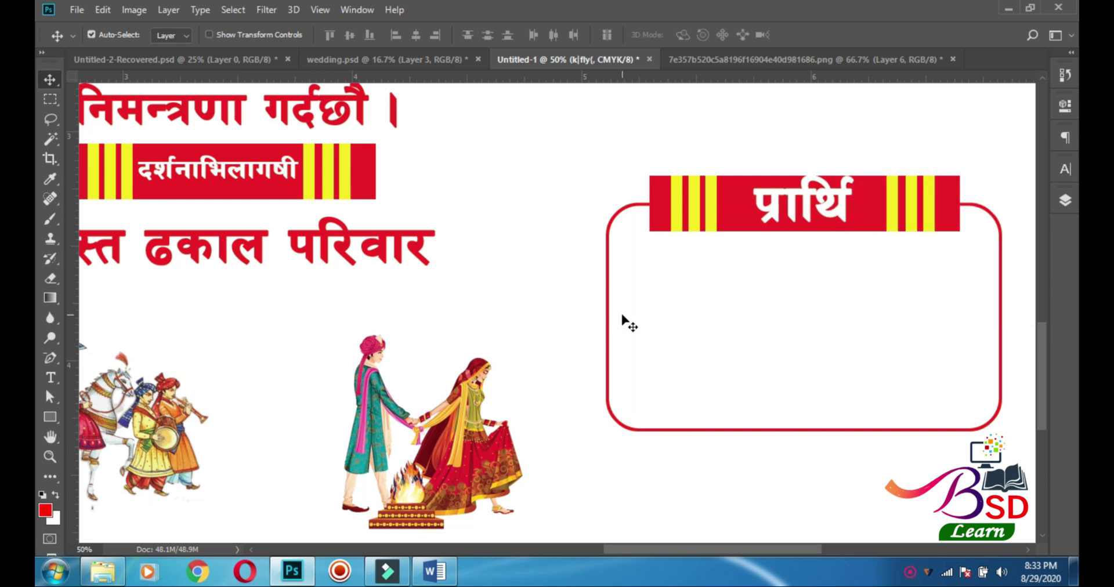
{"action": "left_click", "coordinate": [314, 256], "text": "ctrl+alt"}
{"action": "left_click", "coordinate": [314, 256], "text": "ctrl+alt"}
{"action": "left_click", "coordinate": [314, 256], "text": "ctrl+alt"}
{"action": "left_click", "coordinate": [314, 256], "text": "ctrl+alt"}
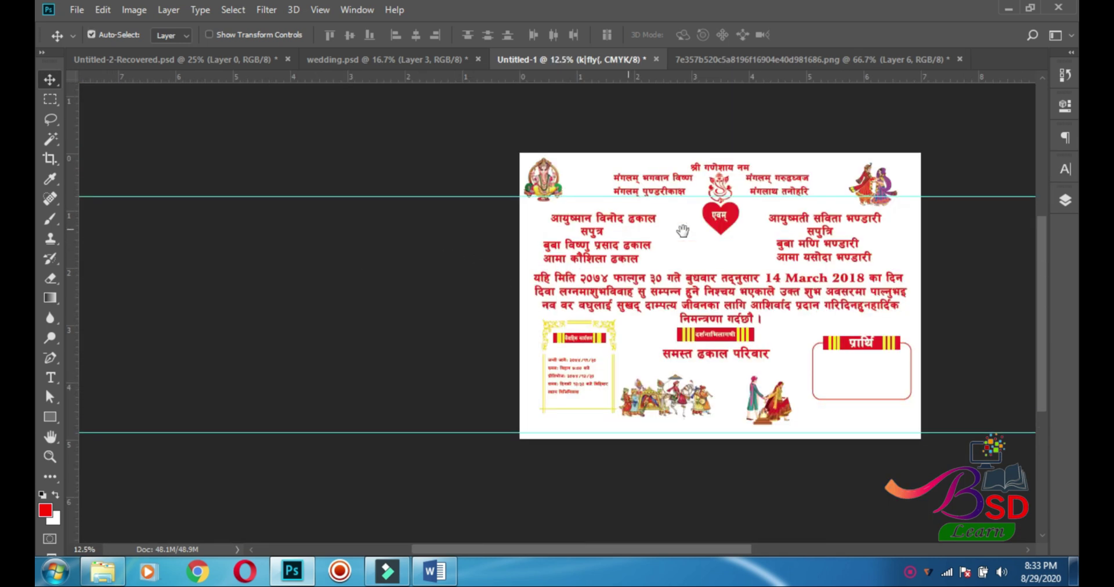
Copy the two lines naming the groom's parents from the groom's family text
{"action": "left_click", "coordinate": [573, 307], "text": "ctrl"}
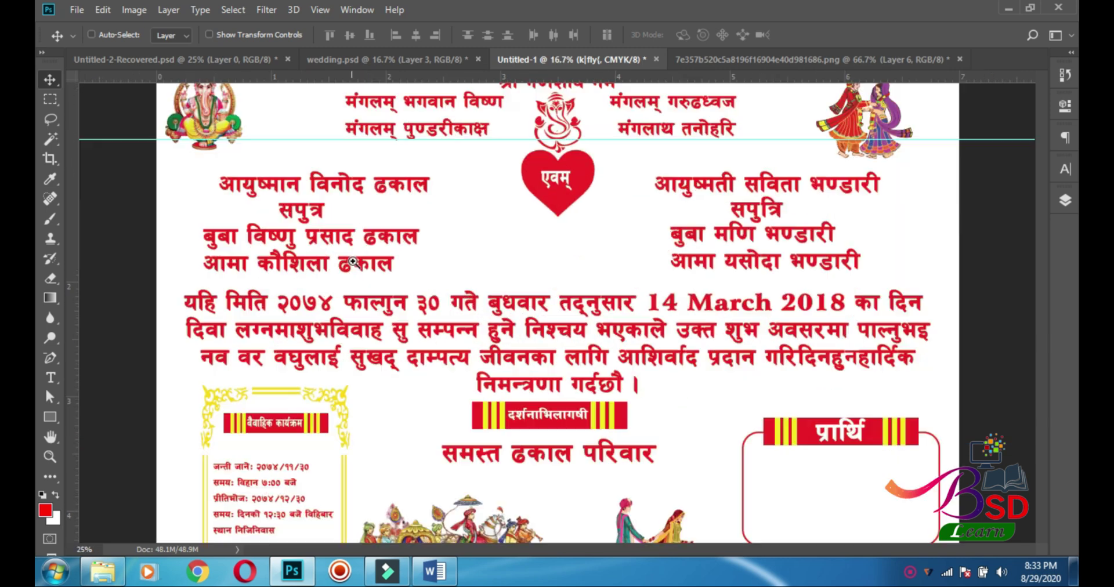
{"action": "left_click", "coordinate": [51, 378]}
{"action": "left_click_drag", "start_coordinate": [196, 230], "coordinate": [277, 253]}
{"action": "key", "text": "Escape"}
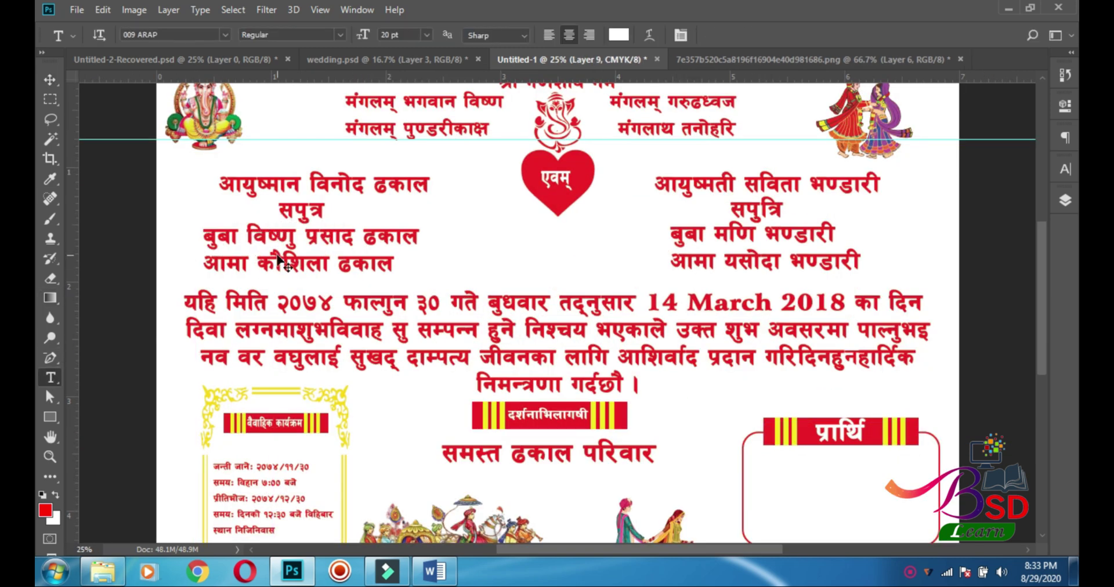
{"action": "left_click_drag", "start_coordinate": [206, 233], "coordinate": [388, 264]}
{"action": "key", "text": "ctrl+c"}
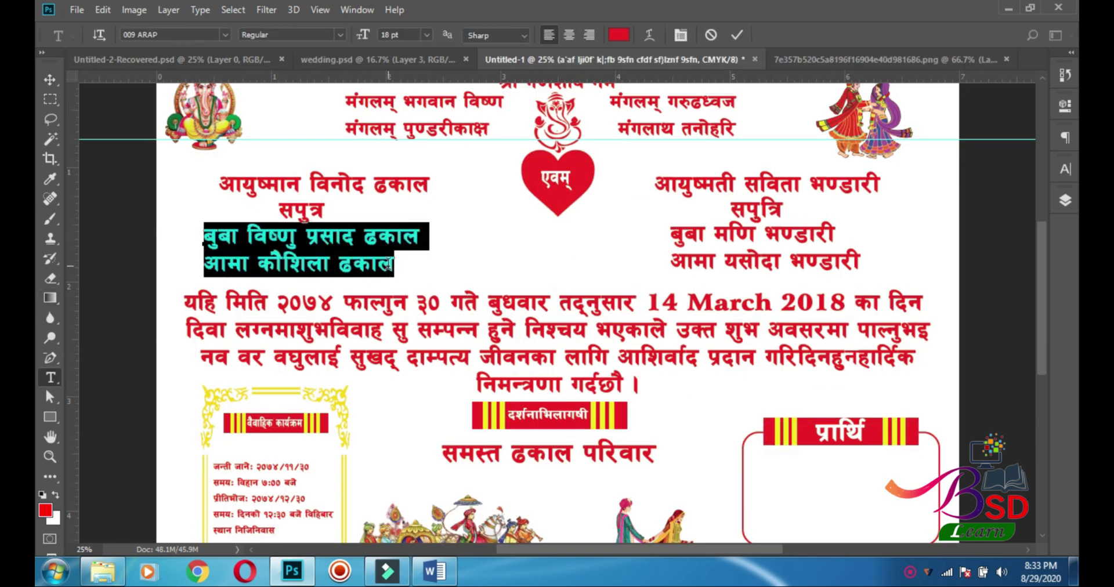
Paste the parents' lines as new text inside the rounded frame below the प्रार्थि banner and set them to 14 pt
{"action": "key", "text": "Escape"}
{"action": "scroll", "coordinate": [687, 428], "scroll_direction": "down", "scroll_amount": 1}
{"action": "left_click", "coordinate": [779, 457]}
{"action": "key", "text": "ctrl+v"}
{"action": "left_click", "coordinate": [50, 81]}
{"action": "left_click_drag", "start_coordinate": [874, 449], "coordinate": [839, 444]}
{"action": "left_click", "coordinate": [1064, 169]}
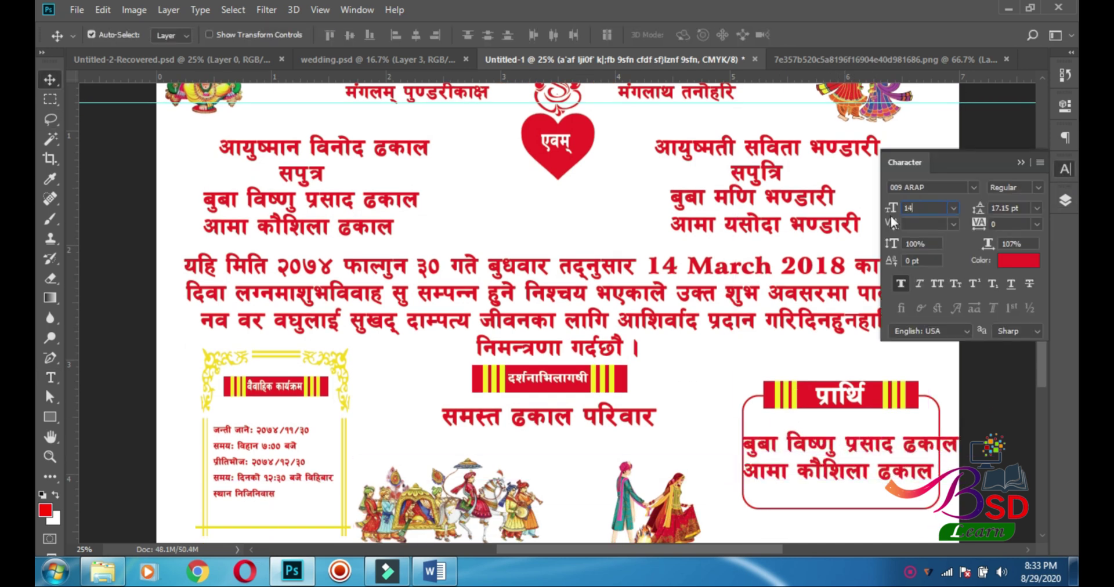
{"action": "type", "text": "14"}
{"action": "key", "text": "Return"}
Copy the colon from the time १२:३० in the wedding program text
{"action": "scroll", "coordinate": [367, 405], "scroll_direction": "up", "scroll_amount": 4}
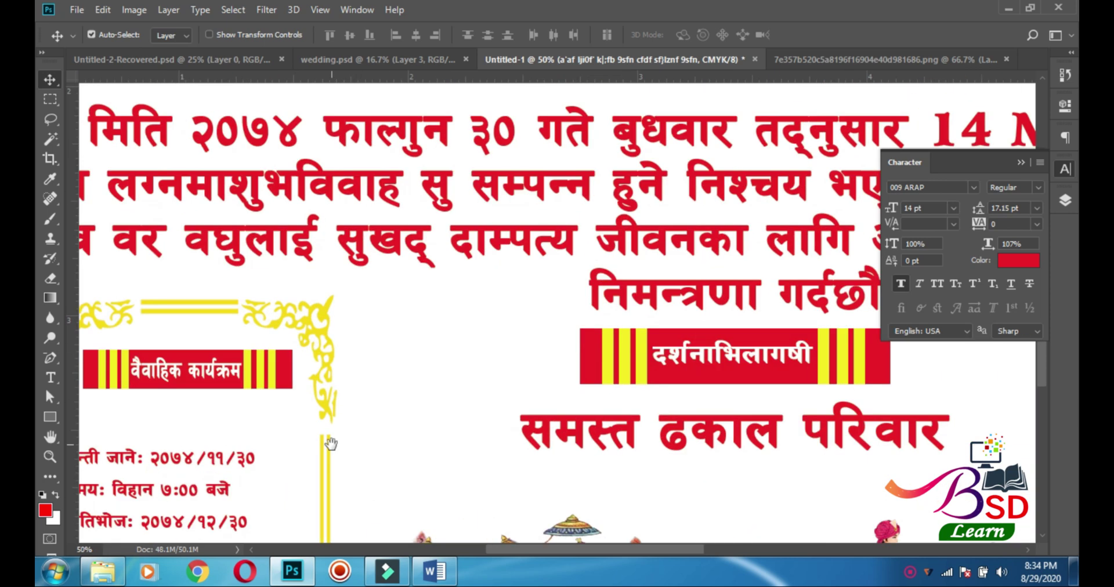
{"action": "left_click_drag", "start_coordinate": [244, 519], "coordinate": [451, 282]}
{"action": "left_click", "coordinate": [50, 377]}
{"action": "double_click", "coordinate": [326, 345]}
{"action": "key", "text": "ctrl+t"}
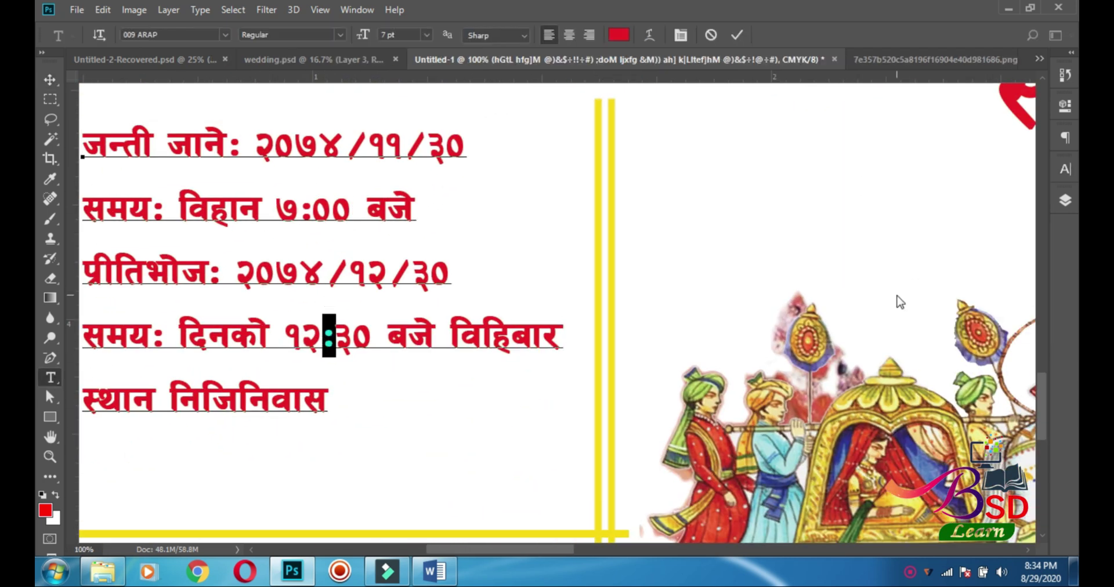
{"action": "left_click", "coordinate": [51, 81]}
Insert the copied colon after बुबा and after आमा in the rounded frame's text
{"action": "scroll", "coordinate": [414, 213], "scroll_direction": "down", "scroll_amount": 2}
{"action": "left_click_drag", "start_coordinate": [694, 275], "coordinate": [556, 295]}
{"action": "scroll", "coordinate": [711, 268], "scroll_direction": "up", "scroll_amount": 7}
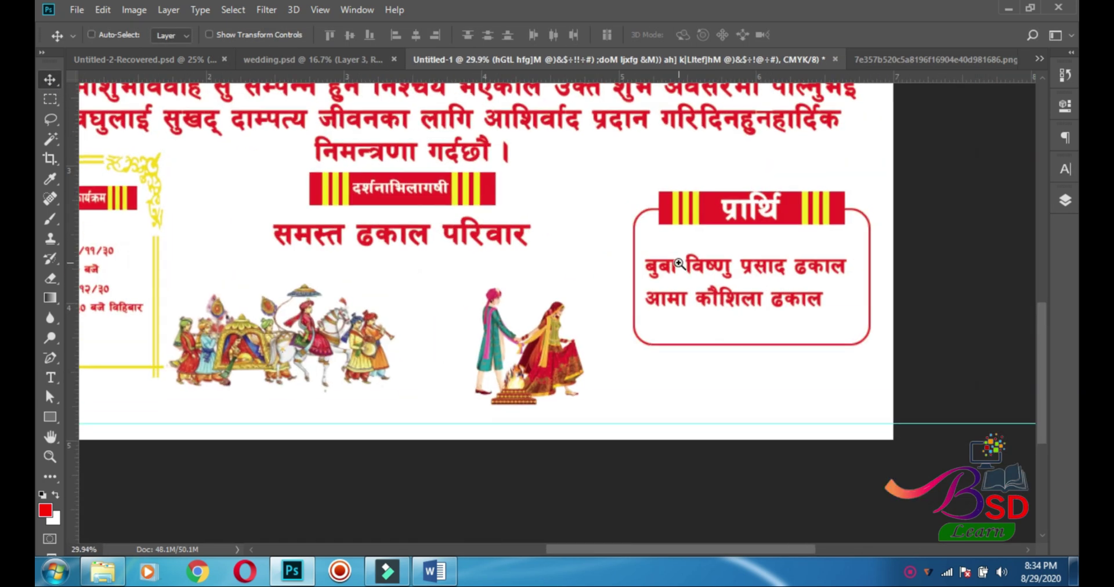
{"action": "left_click", "coordinate": [51, 378]}
{"action": "left_click", "coordinate": [681, 269]}
{"action": "key", "text": "ctrl+v"}
{"action": "left_click", "coordinate": [701, 325]}
{"action": "key", "text": "ctrl+v"}
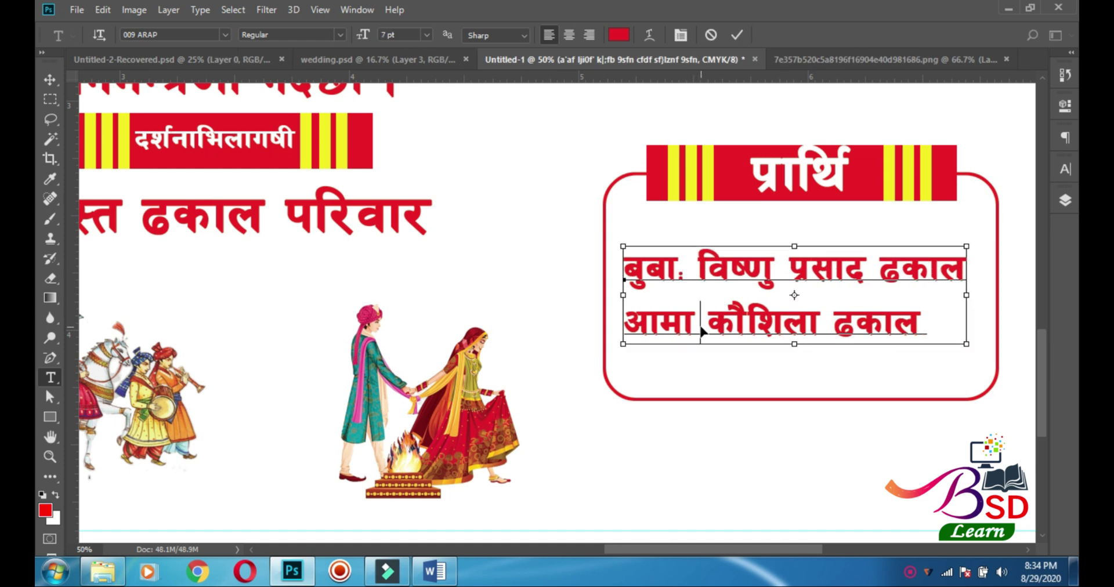
Set all of the rounded frame's parents' text to 14 pt and nudge it sideways to fit inside the frame
{"action": "key", "text": "ctrl+a"}
{"action": "key", "text": "ctrl+t"}
{"action": "left_click", "coordinate": [928, 209]}
{"action": "type", "text": "14"}
{"action": "key", "text": "Return"}
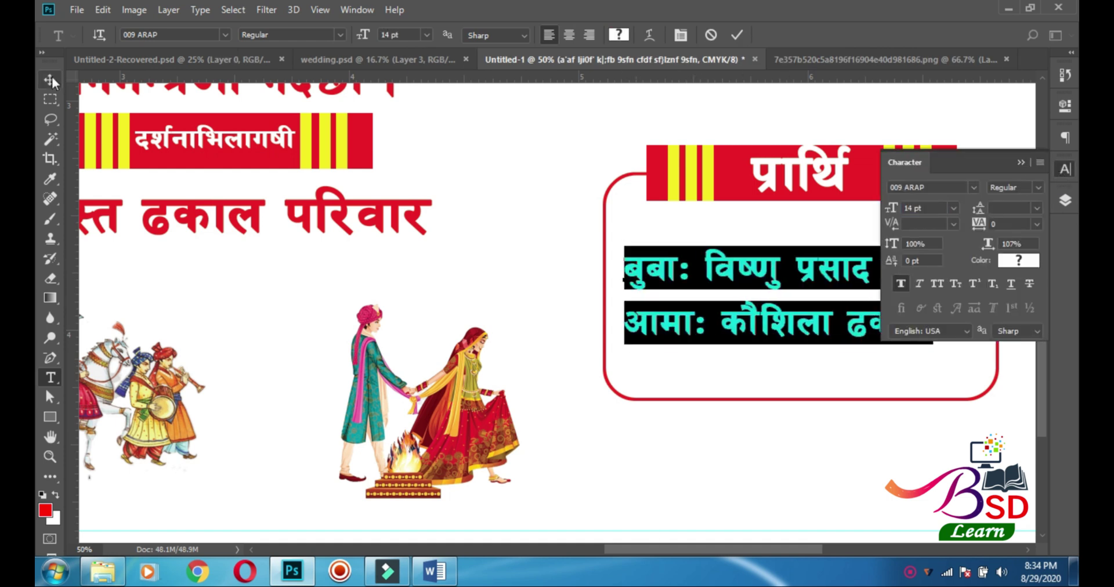
{"action": "left_click", "coordinate": [1021, 162]}
{"action": "key", "text": "ctrl+Return"}
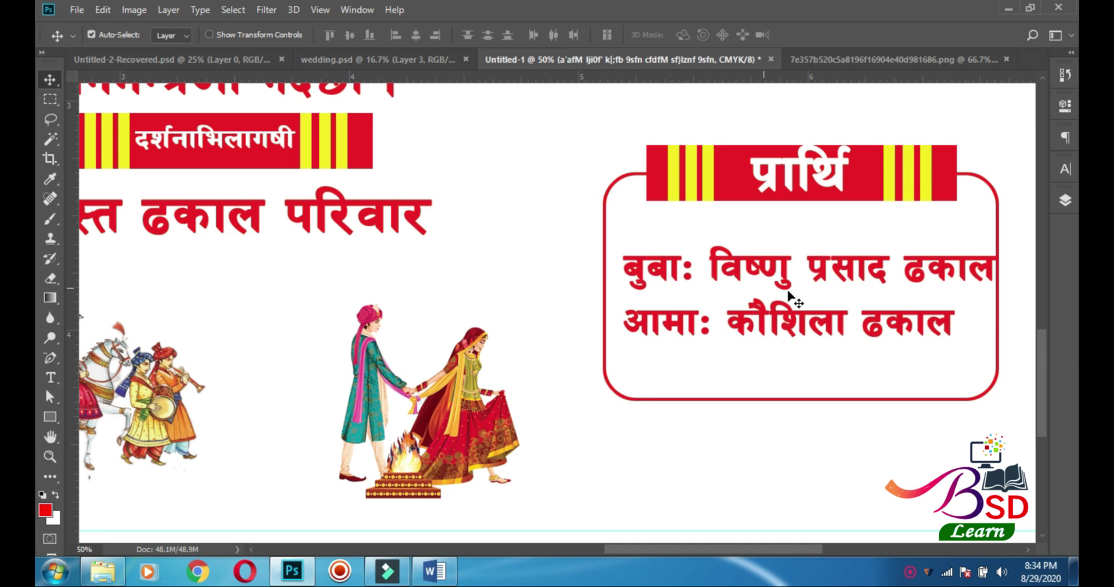
{"action": "key", "text": "shift+Left"}
{"action": "key", "text": "shift+Left"}
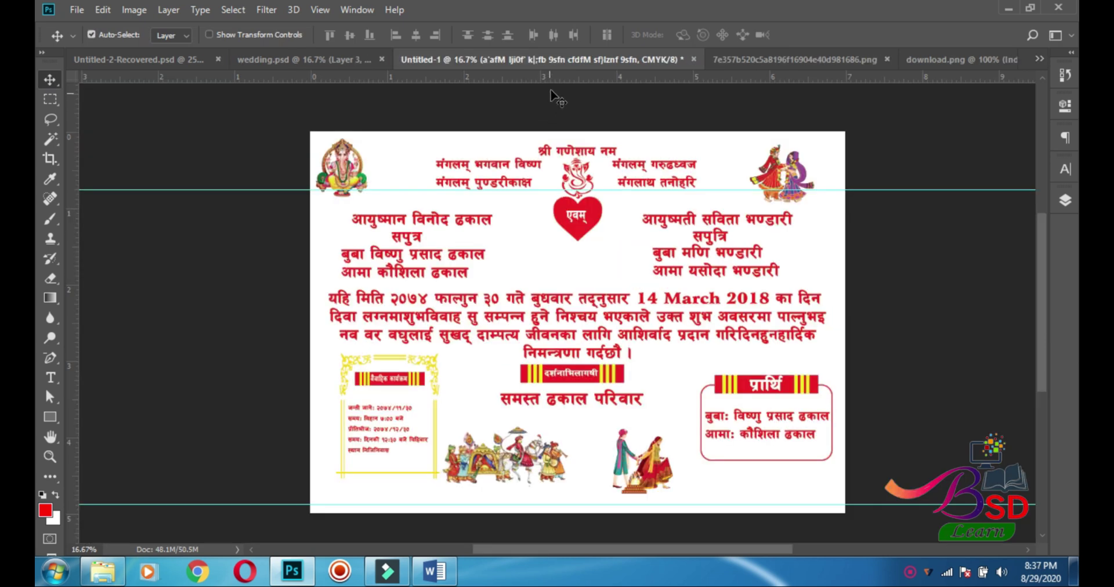
Bring the शुभ विवाह calligraphy from the 7e357b520c5a8196f16904e40d981686.png document into the invitation and enlarge it below the heart between the families' text
{"action": "left_click", "coordinate": [740, 60]}
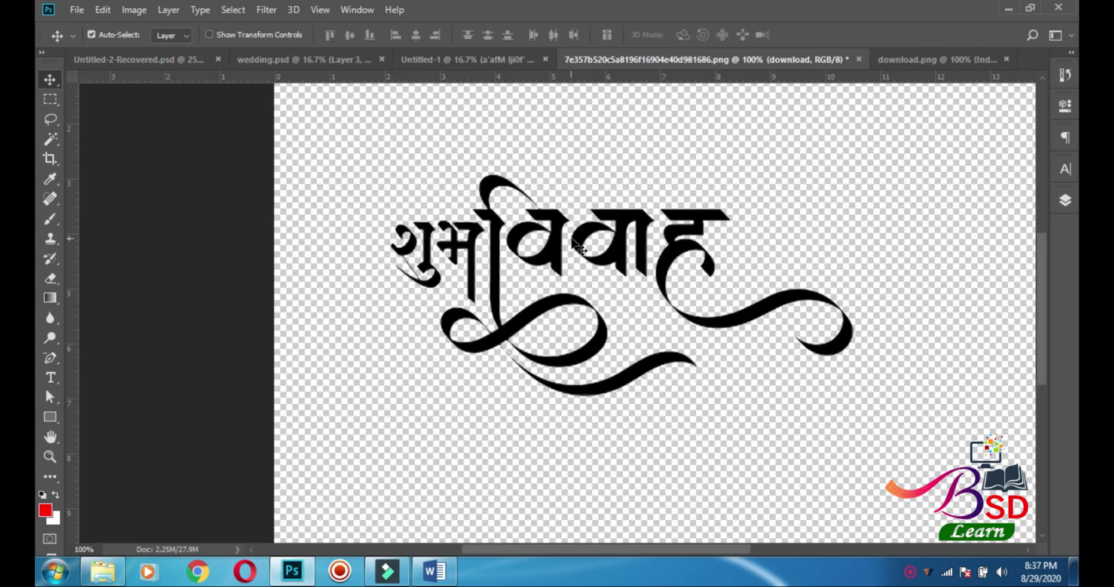
{"action": "left_click_drag", "start_coordinate": [618, 256], "coordinate": [588, 269]}
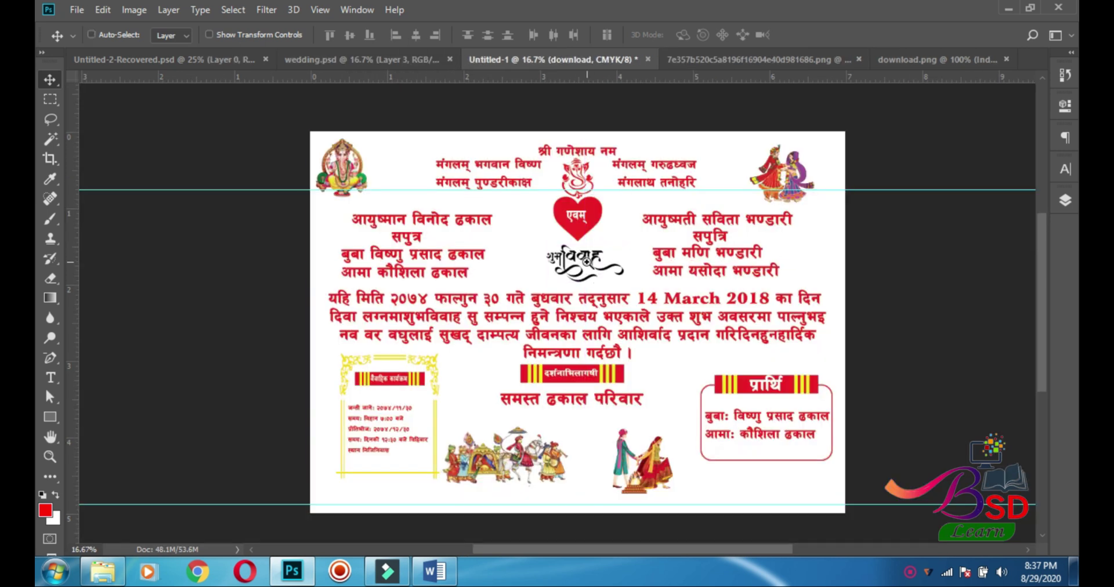
{"action": "left_click", "coordinate": [587, 262], "text": "ctrl"}
{"action": "left_click", "coordinate": [587, 262], "text": "ctrl"}
{"action": "key", "text": "ctrl+t"}
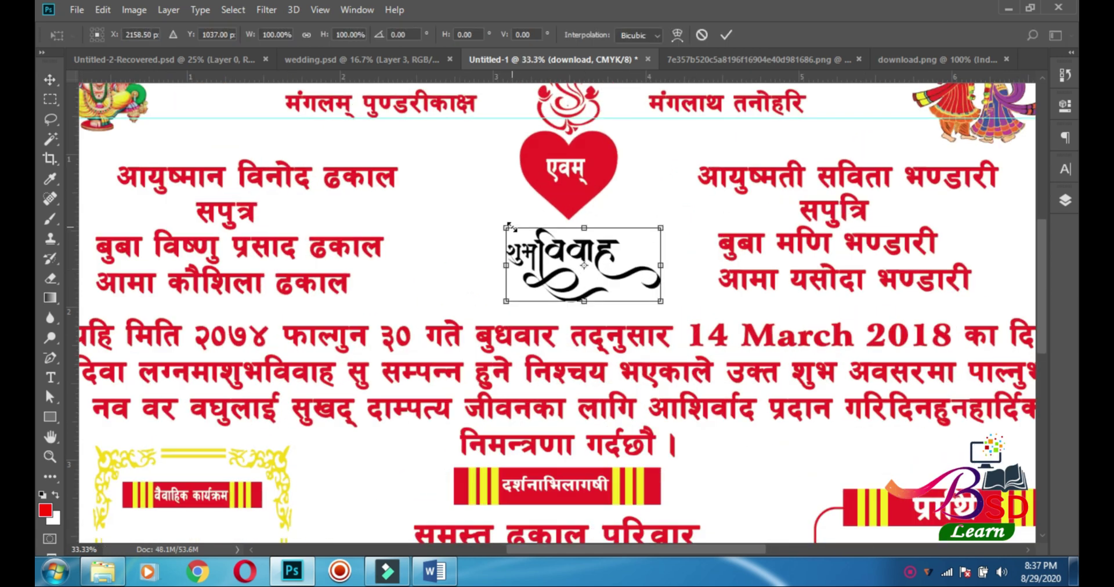
{"action": "left_click_drag", "start_coordinate": [500, 224], "coordinate": [462, 205]}
{"action": "left_click_drag", "start_coordinate": [524, 267], "coordinate": [486, 255]}
{"action": "left_click_drag", "start_coordinate": [658, 255], "coordinate": [718, 254]}
{"action": "left_click_drag", "start_coordinate": [629, 264], "coordinate": [607, 272]}
{"action": "key", "text": "Return"}
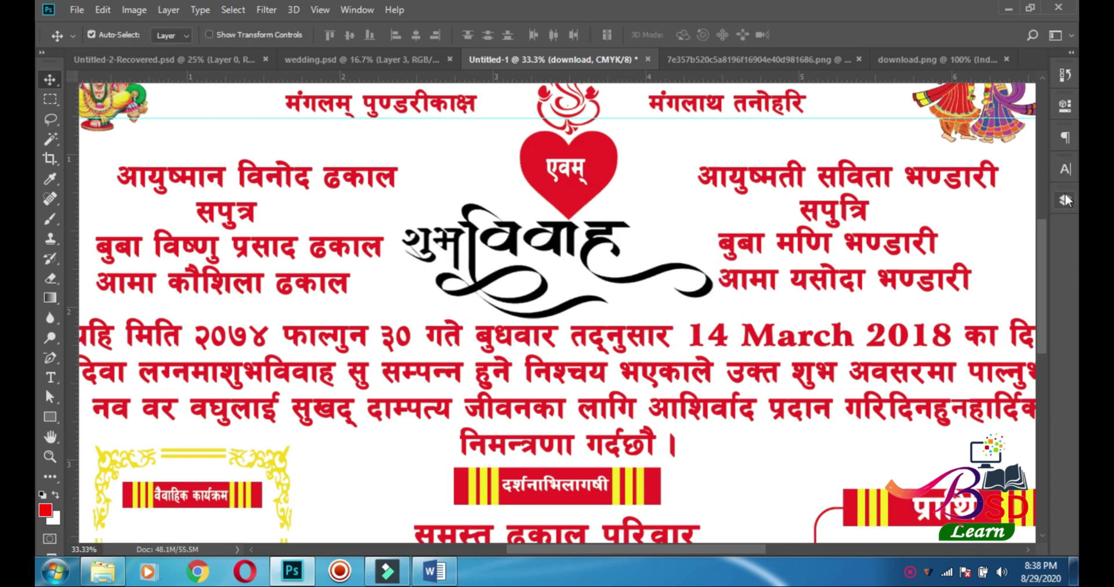
Add a red Color Overlay effect to the शुभ विवाह calligraphy layer and open its overlay colour
{"action": "left_click", "coordinate": [1065, 199]}
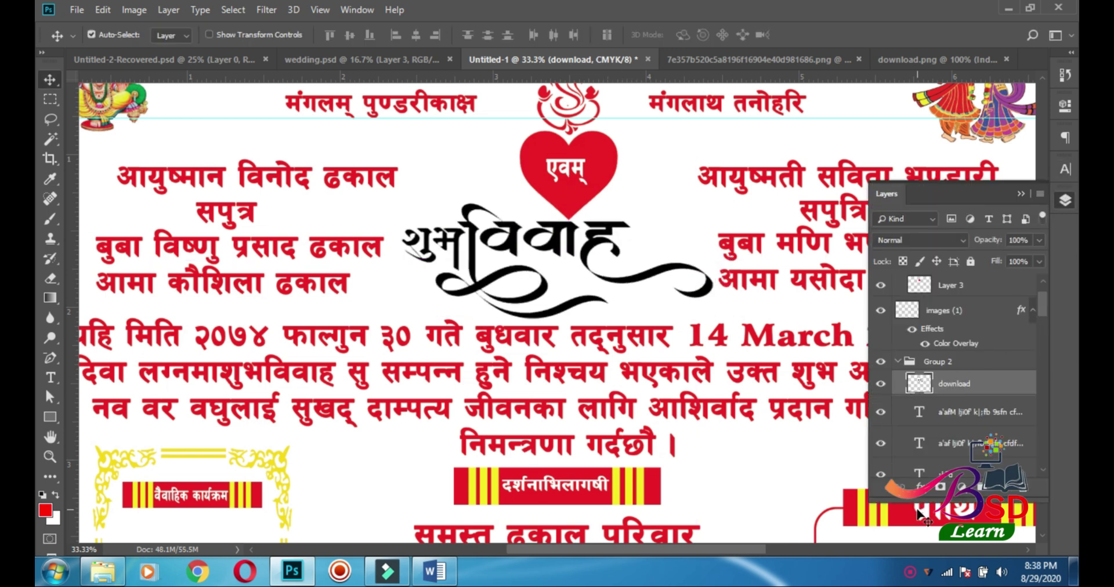
{"action": "left_click", "coordinate": [920, 486]}
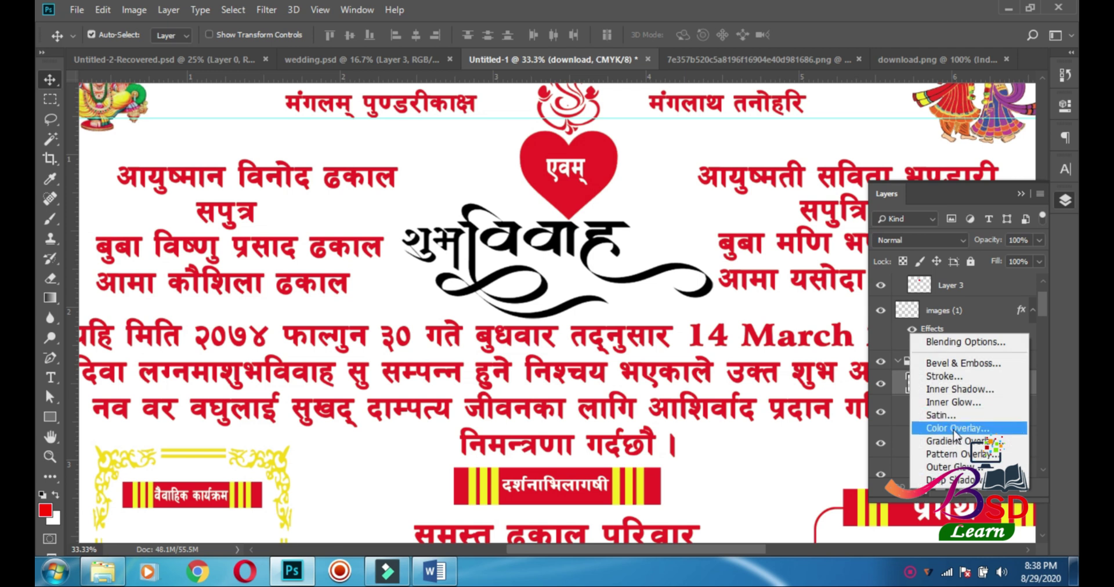
{"action": "left_click", "coordinate": [945, 429]}
{"action": "left_click_drag", "start_coordinate": [502, 129], "coordinate": [524, 330]}
{"action": "left_click", "coordinate": [432, 380]}
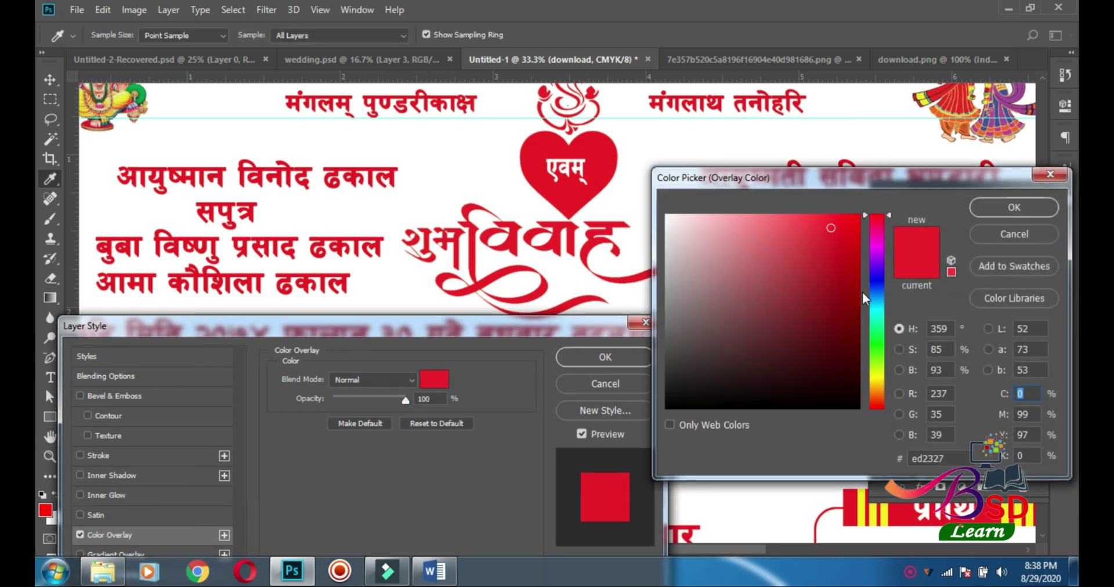
Try dark blue and dark green as the calligraphy's overlay colour
{"action": "left_click", "coordinate": [877, 280]}
{"action": "mouse_move", "coordinate": [826, 262]}
{"action": "left_mouse_down"}
{"action": "mouse_move", "coordinate": [821, 364]}
{"action": "mouse_move", "coordinate": [786, 257]}
{"action": "mouse_move", "coordinate": [706, 286]}
{"action": "mouse_move", "coordinate": [745, 379]}
{"action": "left_mouse_up"}
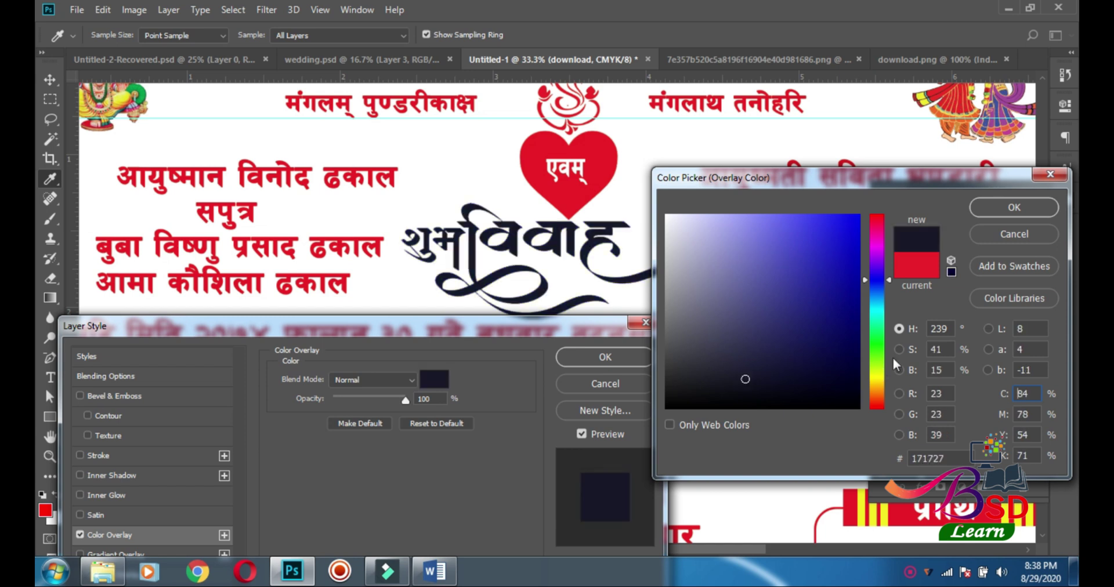
{"action": "left_click", "coordinate": [877, 351]}
{"action": "mouse_move", "coordinate": [830, 225]}
{"action": "left_mouse_down"}
{"action": "mouse_move", "coordinate": [796, 304]}
{"action": "mouse_move", "coordinate": [797, 345]}
{"action": "left_mouse_up"}
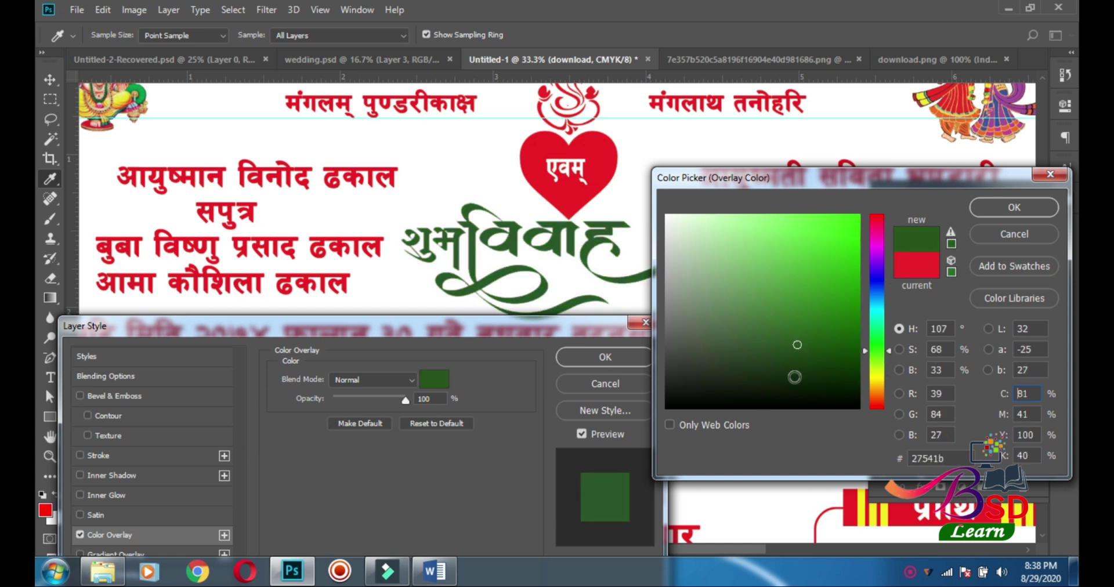
Return the overlay colour to red (ed2327) and apply the effect to the calligraphy
{"action": "left_click", "coordinate": [917, 261]}
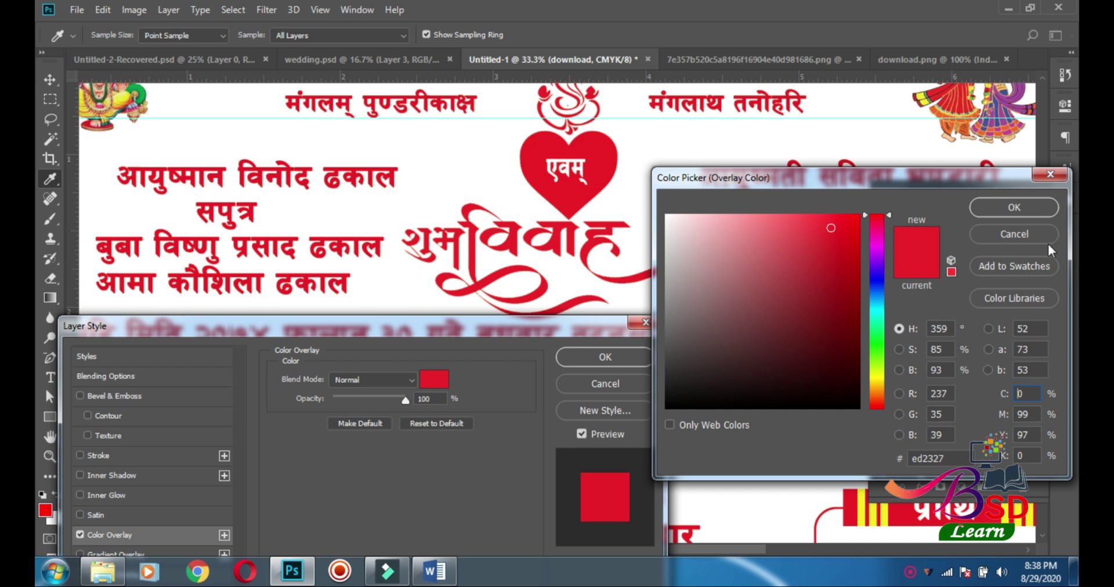
{"action": "left_click", "coordinate": [1022, 209]}
{"action": "left_click", "coordinate": [594, 363]}
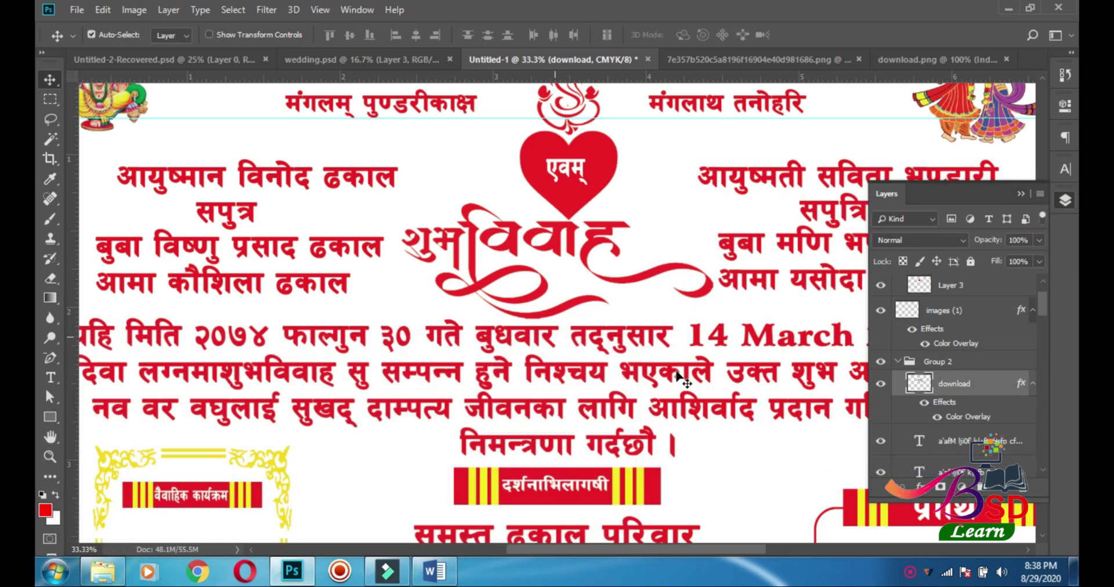
Bring the red ornamental border from Untitled-2-Recovered.psd into the invitation card
{"action": "key", "text": "ctrl+minus"}
{"action": "key", "text": "ctrl+minus"}
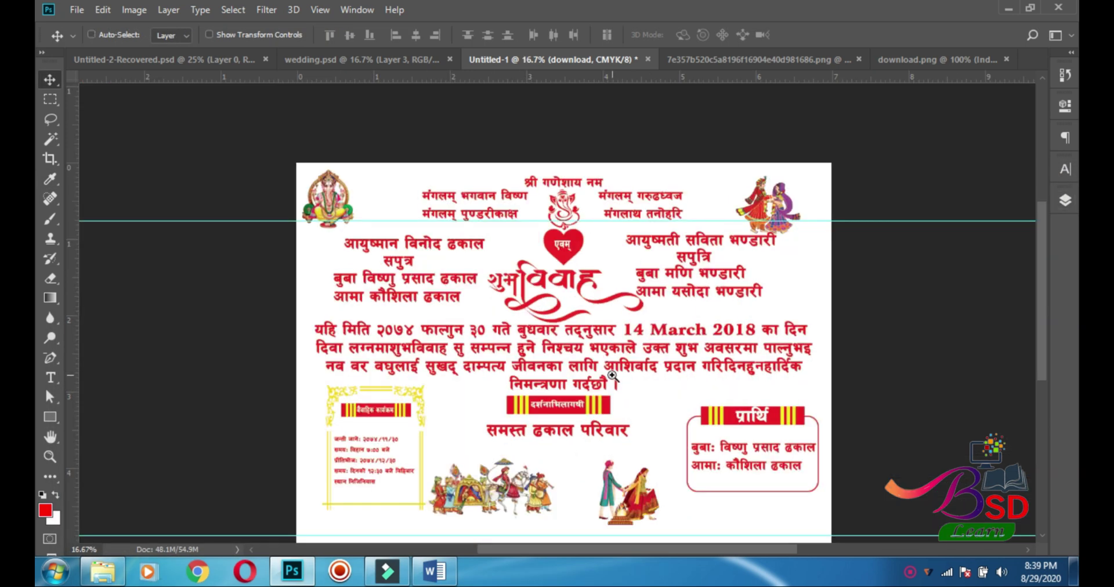
{"action": "key", "text": "ctrl+space"}
{"action": "key", "text": "ctrl+minus"}
{"action": "left_click", "coordinate": [589, 374], "text": "alt"}
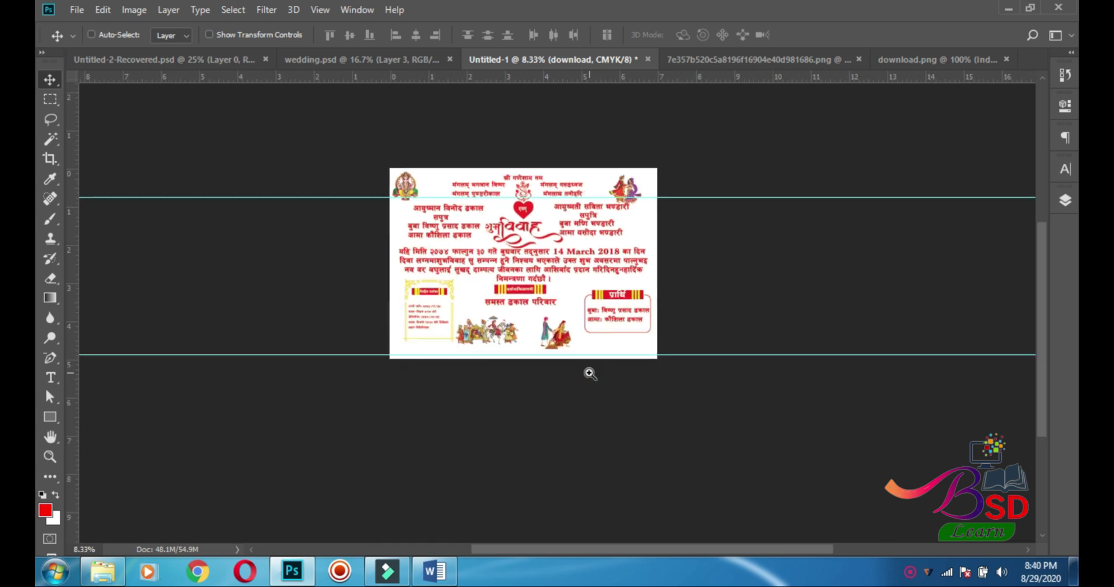
{"action": "left_click", "coordinate": [562, 326], "text": "ctrl"}
{"action": "left_click", "coordinate": [564, 326], "text": "ctrl"}
{"action": "left_click", "coordinate": [564, 326], "text": "ctrl"}
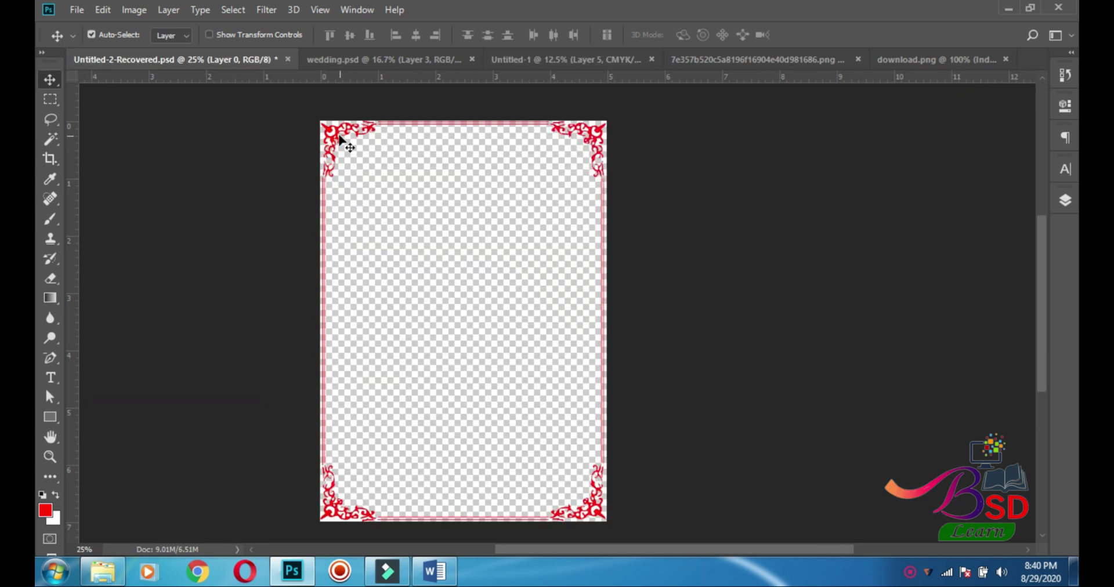
{"action": "left_click_drag", "start_coordinate": [339, 135], "coordinate": [539, 154]}
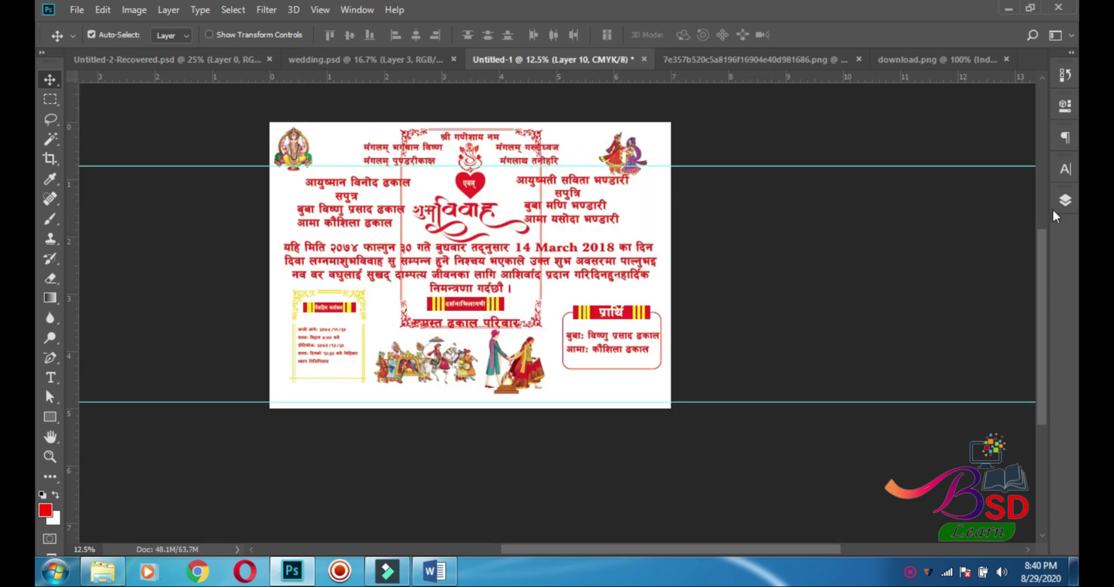
Add a Color Overlay effect to the ornamental border and set its colour to blue (3e51a3)
{"action": "left_click", "coordinate": [1065, 201]}
{"action": "left_click", "coordinate": [531, 294], "text": "ctrl"}
{"action": "left_click", "coordinate": [532, 294], "text": "ctrl"}
{"action": "left_click_drag", "start_coordinate": [696, 439], "coordinate": [687, 438]}
{"action": "left_click", "coordinate": [922, 489]}
{"action": "left_click", "coordinate": [946, 428]}
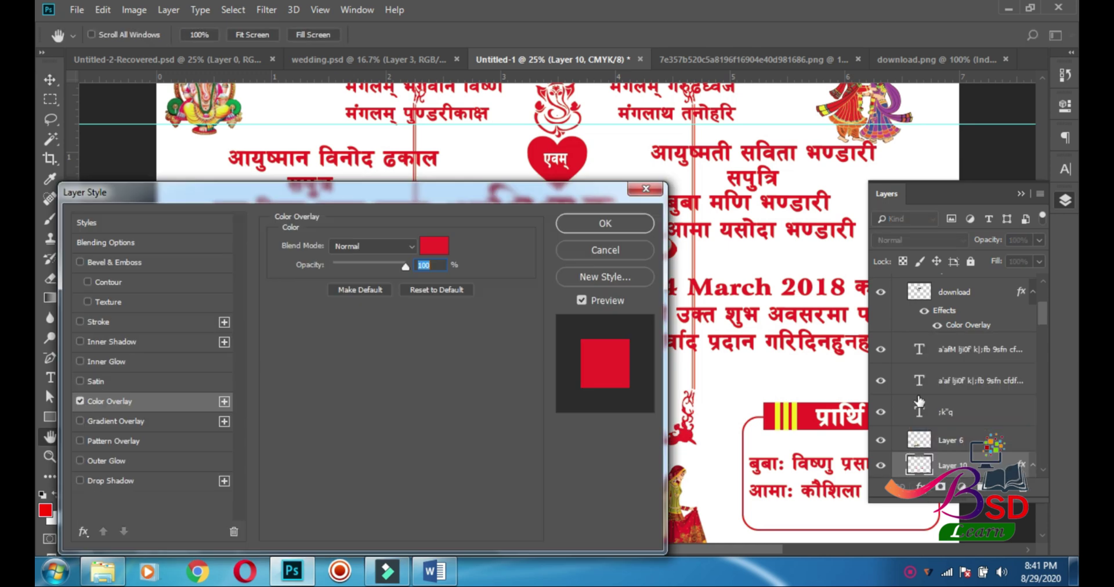
{"action": "left_click", "coordinate": [431, 246]}
{"action": "left_click", "coordinate": [874, 274]}
{"action": "left_click", "coordinate": [850, 225]}
{"action": "left_click", "coordinate": [1013, 207]}
{"action": "left_click", "coordinate": [610, 225]}
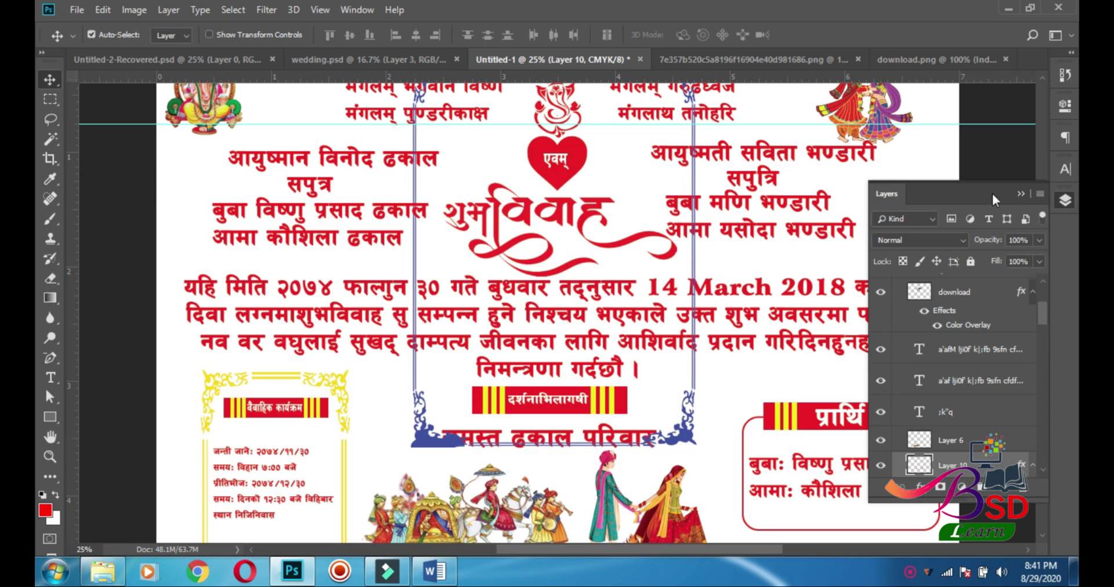
Stretch the ornamental border so it runs around the edges of the whole card
{"action": "left_click", "coordinate": [1020, 194]}
{"action": "left_click", "coordinate": [611, 295], "text": "ctrl"}
{"action": "left_click", "coordinate": [593, 281], "text": "alt"}
{"action": "left_click", "coordinate": [593, 281], "text": "alt"}
{"action": "key", "text": "ctrl+t"}
{"action": "left_click_drag", "start_coordinate": [385, 320], "coordinate": [218, 326]}
{"action": "left_click", "coordinate": [415, 281], "text": "ctrl"}
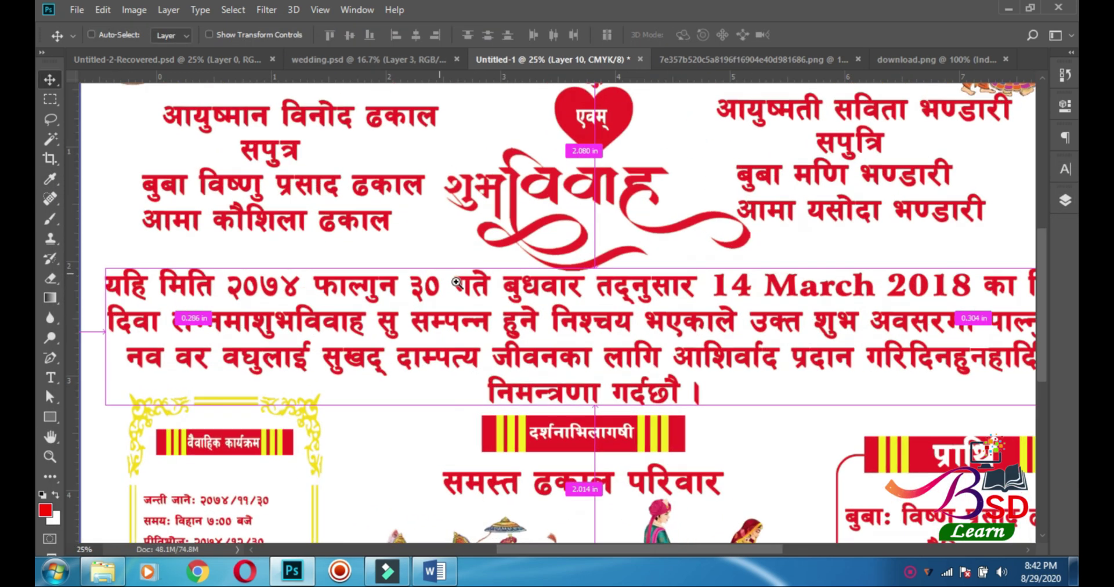
Change the ornamental border's Color Overlay to red (ed2024), sampled from the card's red text, and apply the effect
{"action": "left_click_drag", "start_coordinate": [409, 268], "coordinate": [495, 376]}
{"action": "left_click_drag", "start_coordinate": [454, 302], "coordinate": [500, 383]}
{"action": "left_click", "coordinate": [440, 324], "text": "ctrl"}
{"action": "left_click", "coordinate": [440, 323], "text": "ctrl"}
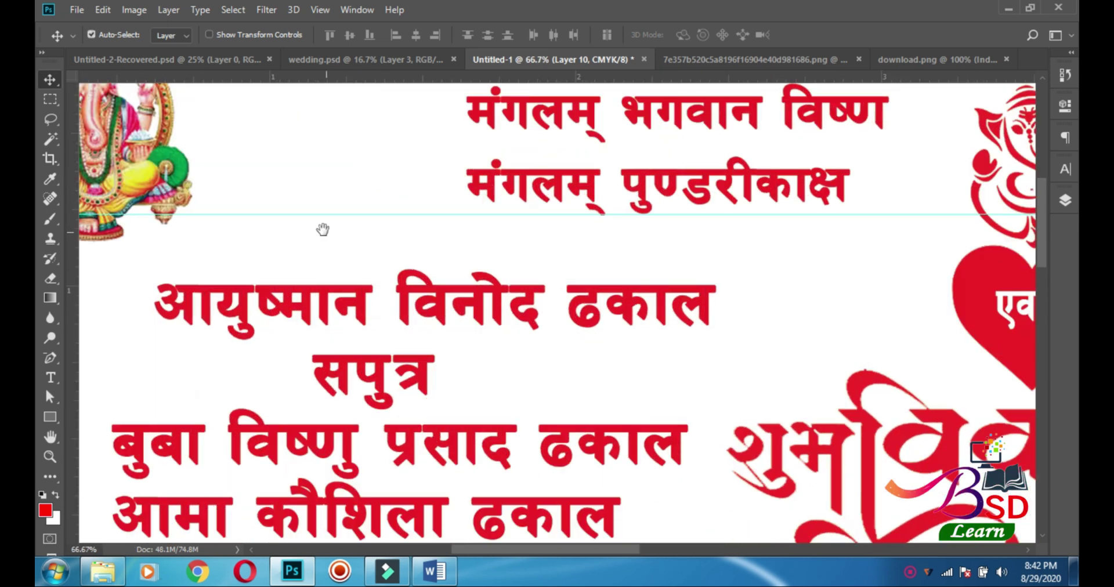
{"action": "left_click_drag", "start_coordinate": [324, 228], "coordinate": [468, 330]}
{"action": "left_click_drag", "start_coordinate": [292, 287], "coordinate": [398, 308]}
{"action": "left_click", "coordinate": [548, 355]}
{"action": "left_click", "coordinate": [319, 118]}
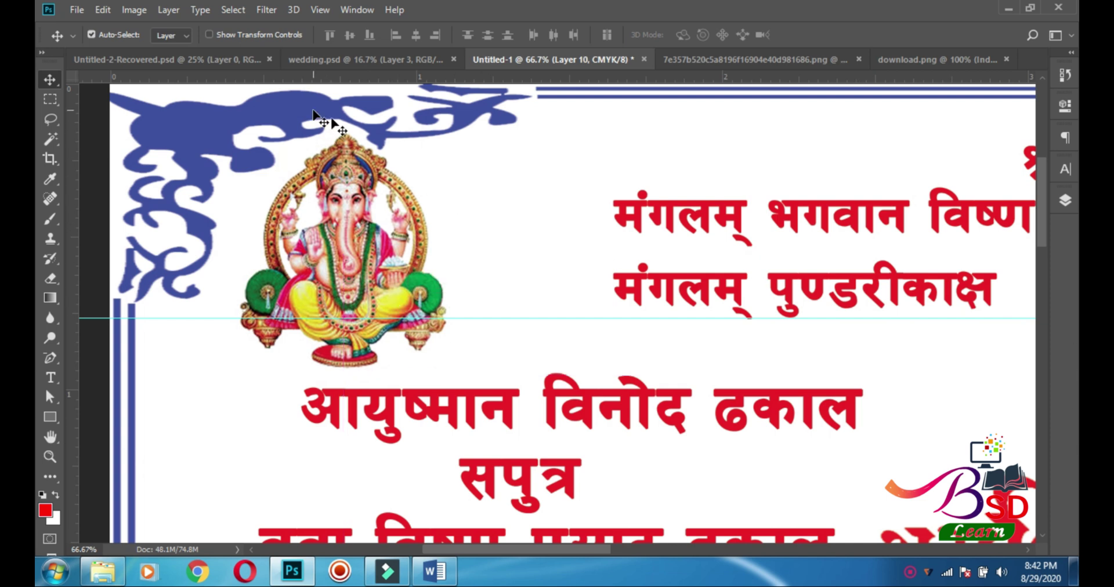
{"action": "left_click", "coordinate": [1065, 201]}
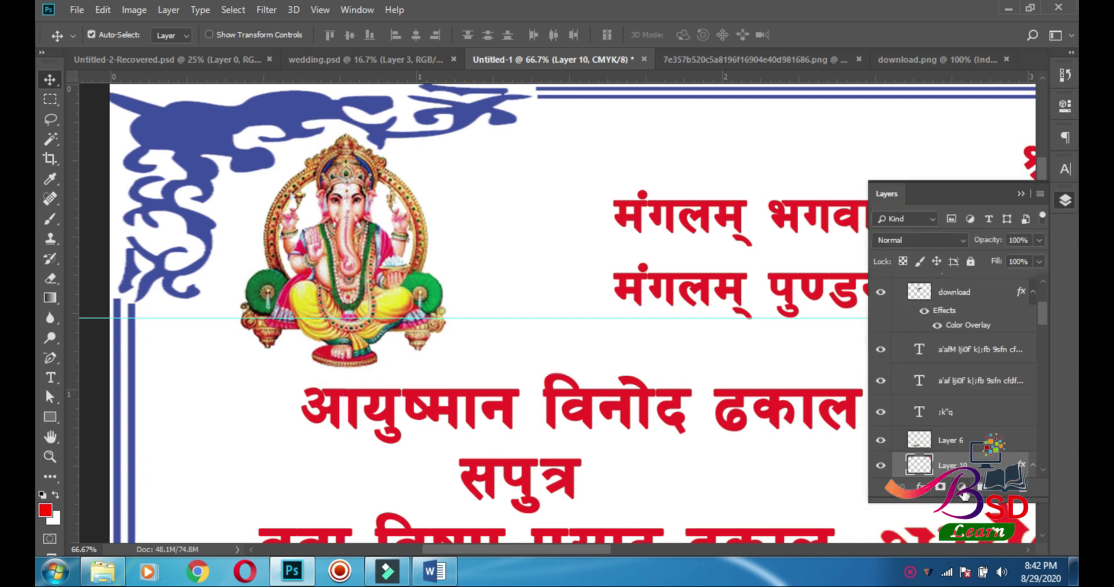
{"action": "left_click", "coordinate": [927, 492]}
{"action": "left_click", "coordinate": [951, 427]}
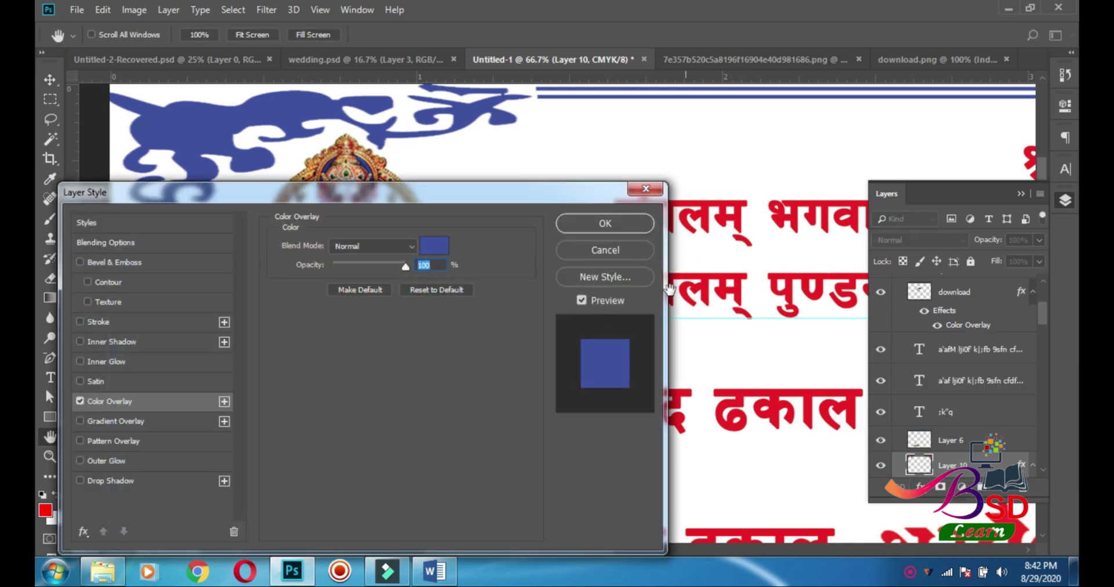
{"action": "left_click", "coordinate": [437, 246]}
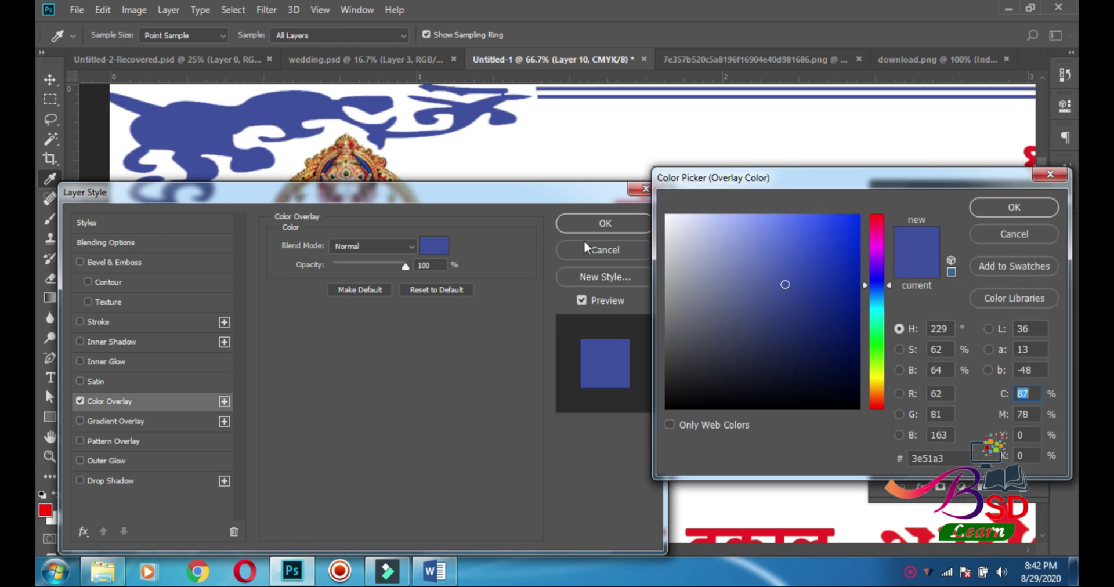
{"action": "left_click", "coordinate": [776, 528]}
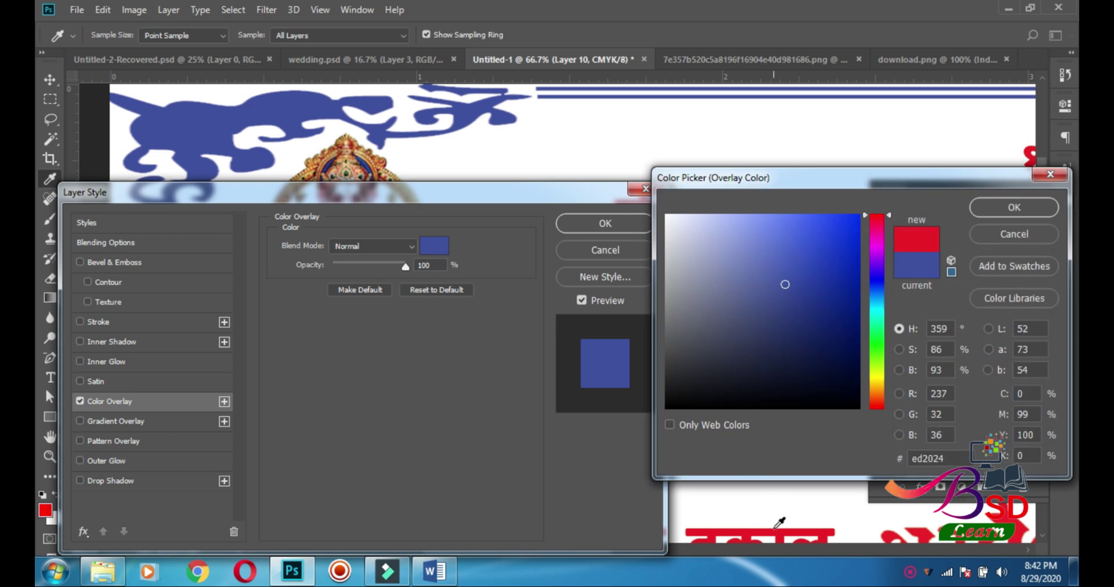
{"action": "left_click", "coordinate": [1019, 206]}
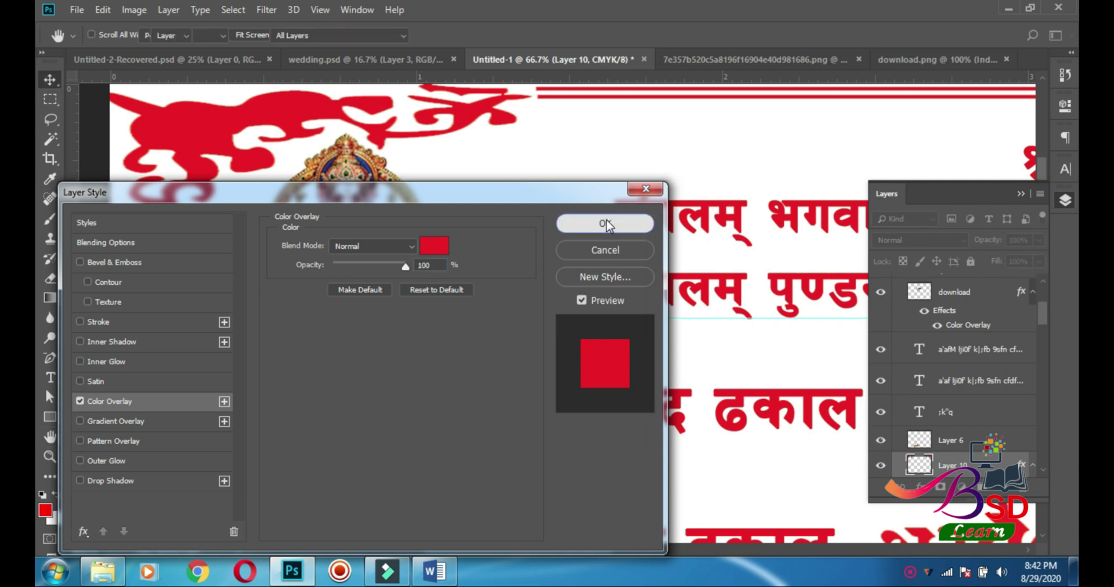
{"action": "left_click", "coordinate": [614, 231]}
{"action": "left_click", "coordinate": [1021, 196]}
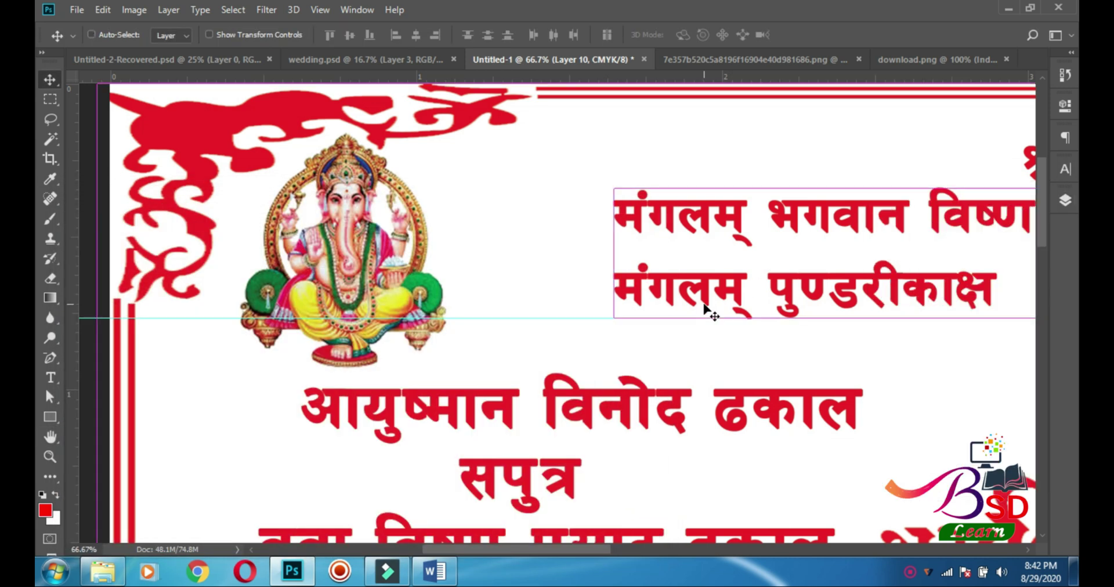
Examine the whole card with its red border, including the host box and the artwork along the lower part
{"action": "left_click", "coordinate": [672, 315], "text": "ctrl+alt"}
{"action": "left_click", "coordinate": [672, 315], "text": "ctrl+alt"}
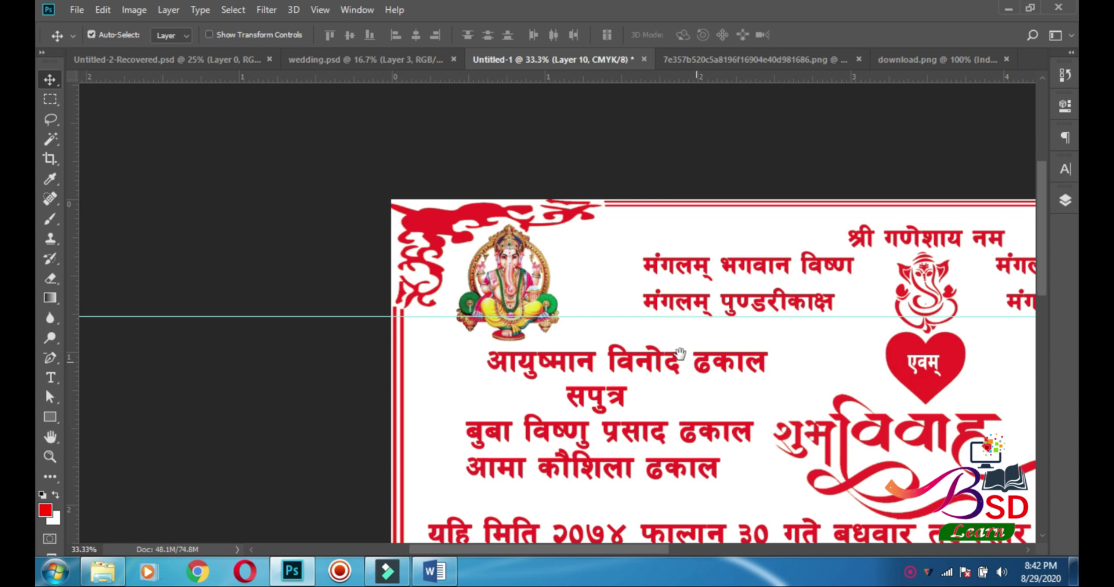
{"action": "left_click_drag", "start_coordinate": [681, 354], "coordinate": [501, 265]}
{"action": "left_click", "coordinate": [512, 279], "text": "ctrl+alt"}
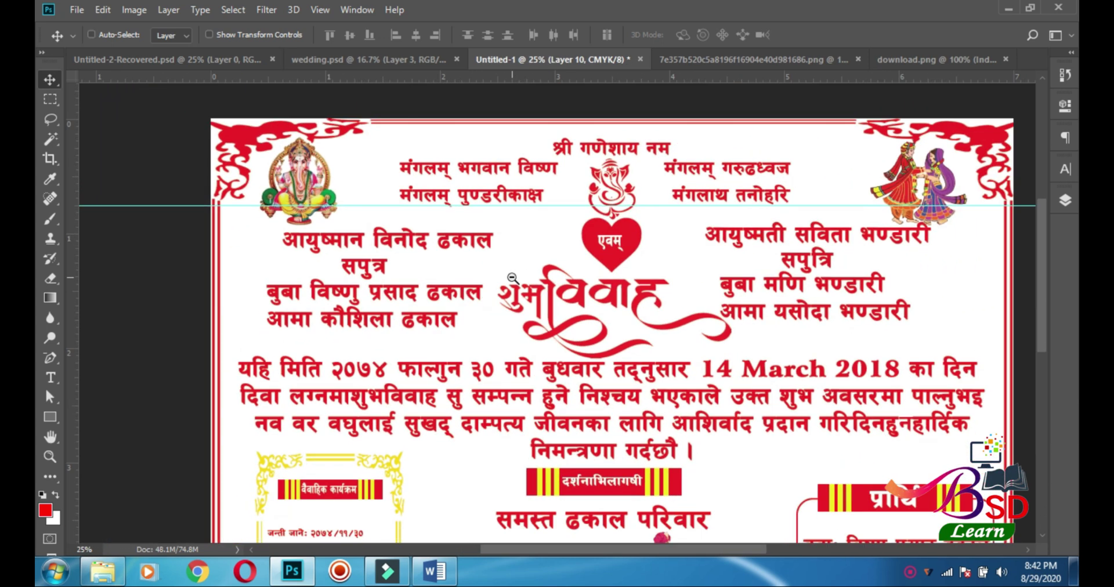
{"action": "left_click", "coordinate": [513, 278], "text": "ctrl+alt"}
{"action": "left_click_drag", "start_coordinate": [668, 361], "coordinate": [621, 263]}
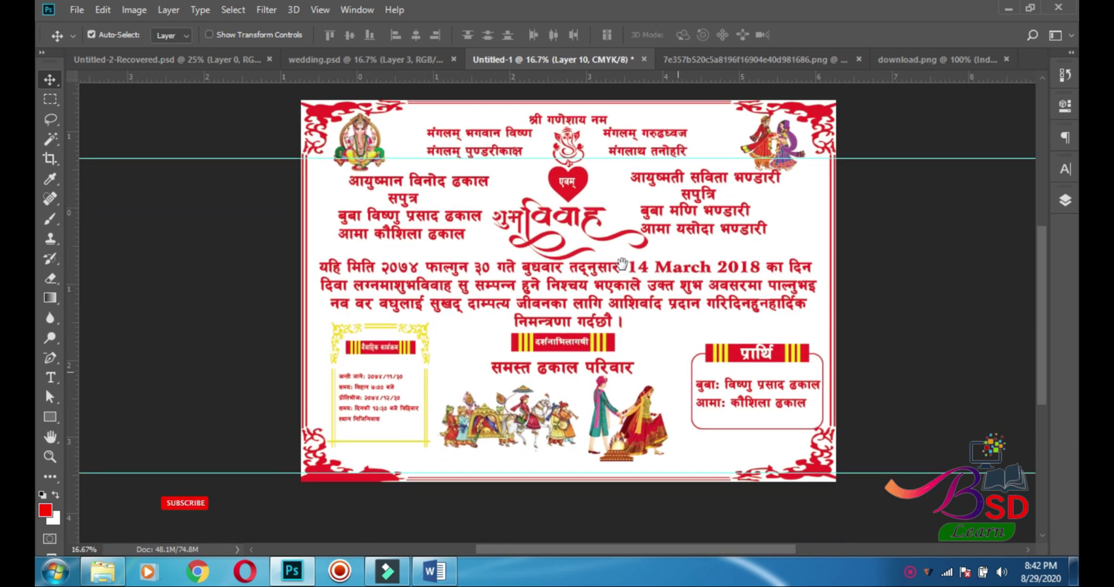
{"action": "left_click", "coordinate": [684, 353], "text": "ctrl"}
{"action": "left_click_drag", "start_coordinate": [734, 423], "coordinate": [707, 383]}
{"action": "left_click", "coordinate": [725, 395], "text": "ctrl"}
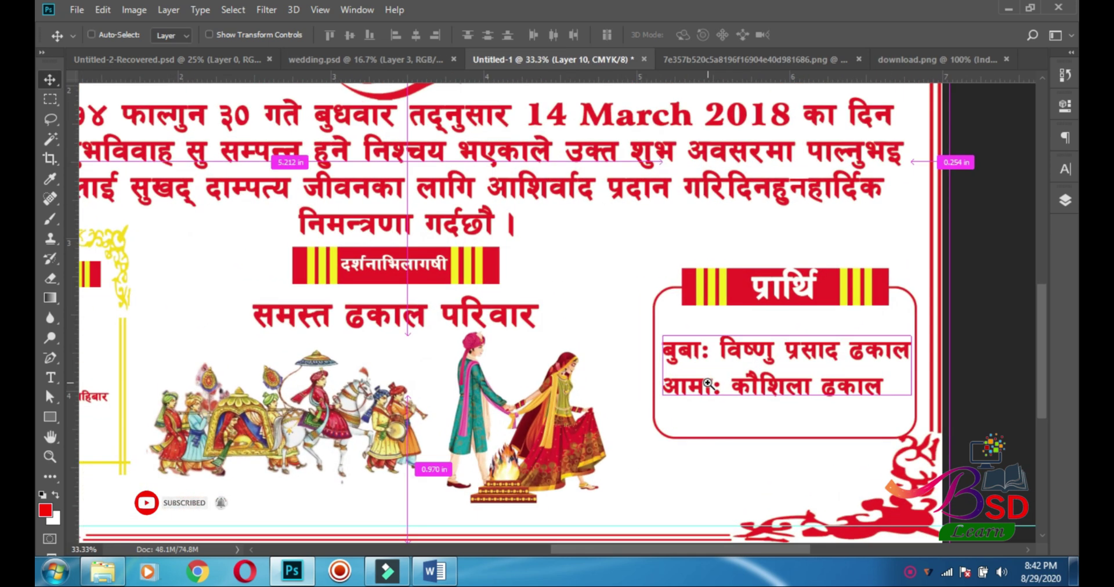
Move the bride and groom artwork in the card's upper right corner inward, away from the ornamental border
{"action": "scroll", "coordinate": [760, 370], "scroll_direction": "up", "scroll_amount": 10}
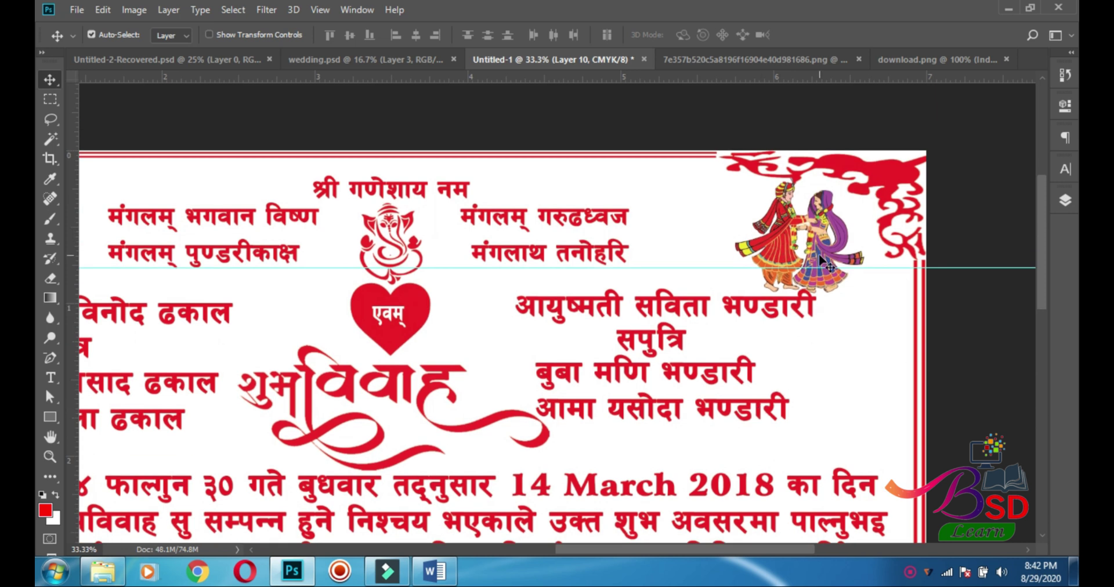
{"action": "left_click_drag", "start_coordinate": [784, 255], "coordinate": [730, 253]}
{"action": "left_click_drag", "start_coordinate": [713, 356], "coordinate": [712, 334]}
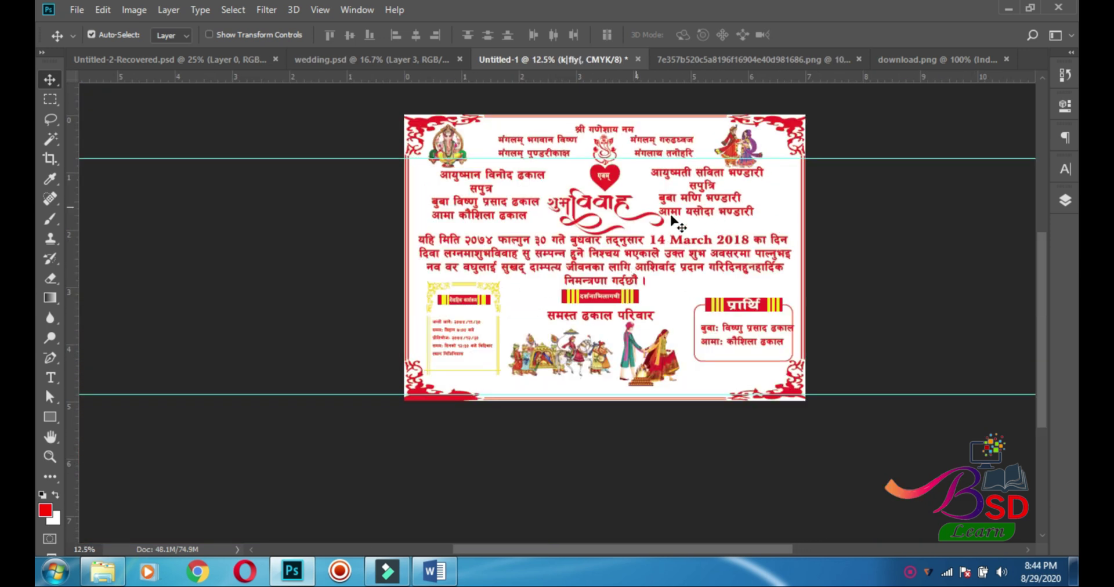